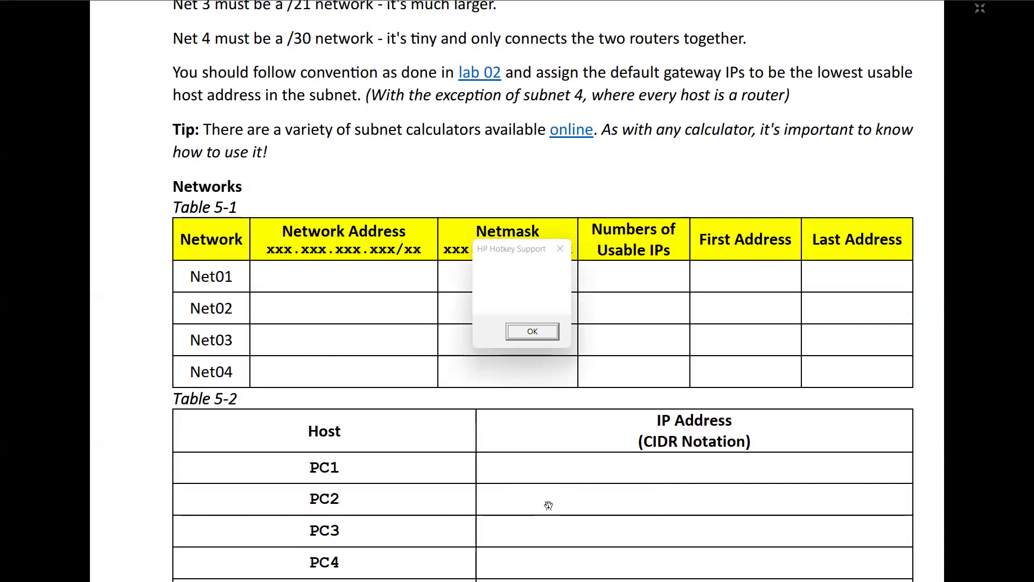
- Dismiss the HP hotkey message, exit the manual's full-screen view and maximize the worksheet window
scroll(560, 431, "down", 7)
left_click(542, 327)
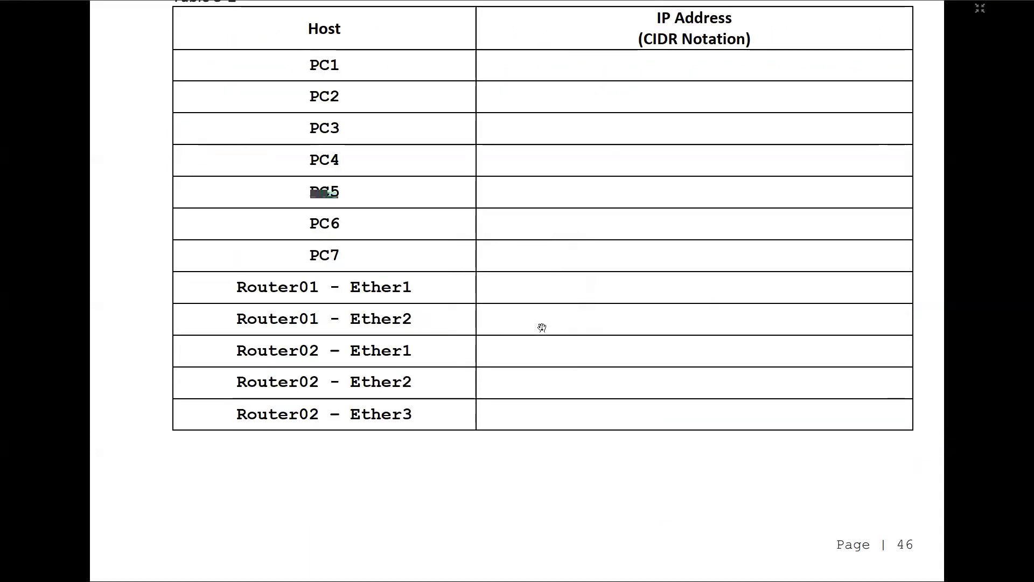
key("Escape")
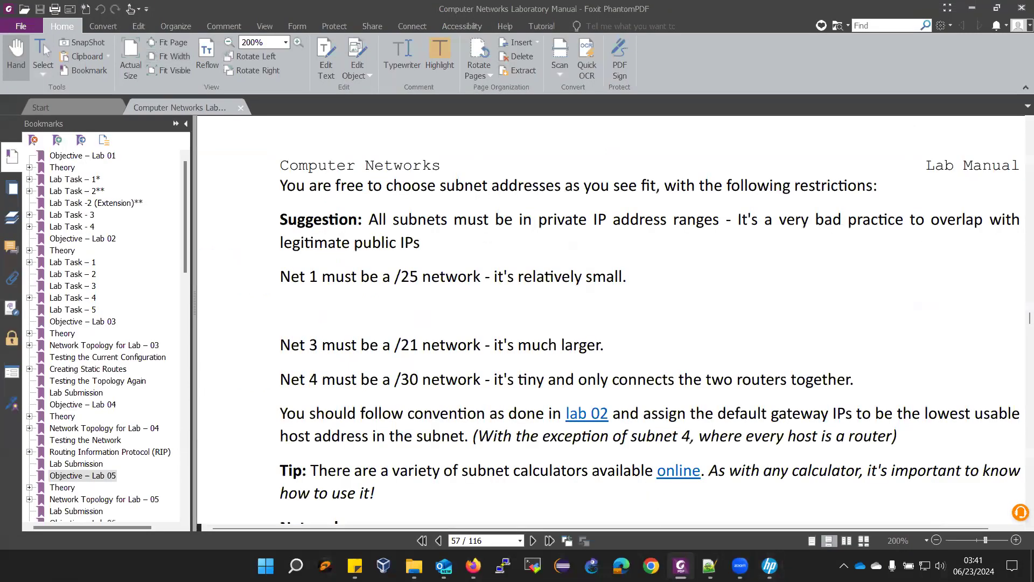
left_click(710, 566)
key("super+Up")
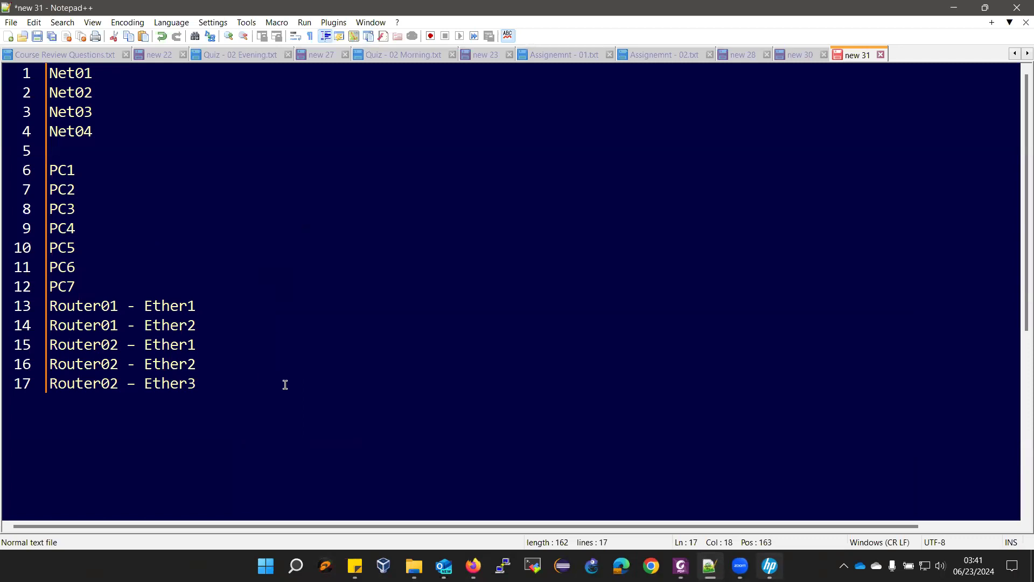
left_click(680, 566)
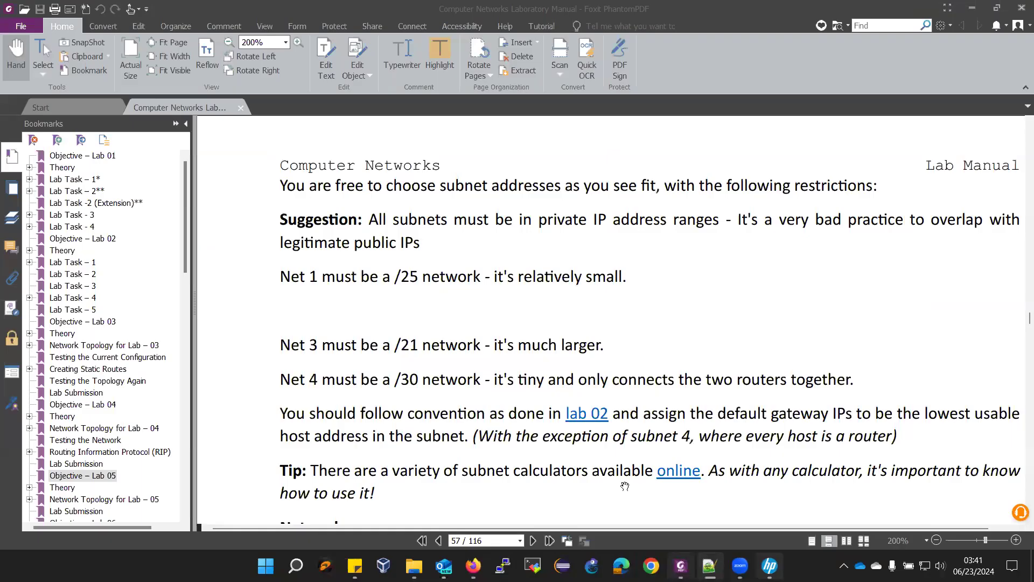
- Follow the manual's online subnet calculator link and allow the connection to calculator.net
scroll(534, 348, "up", 15)
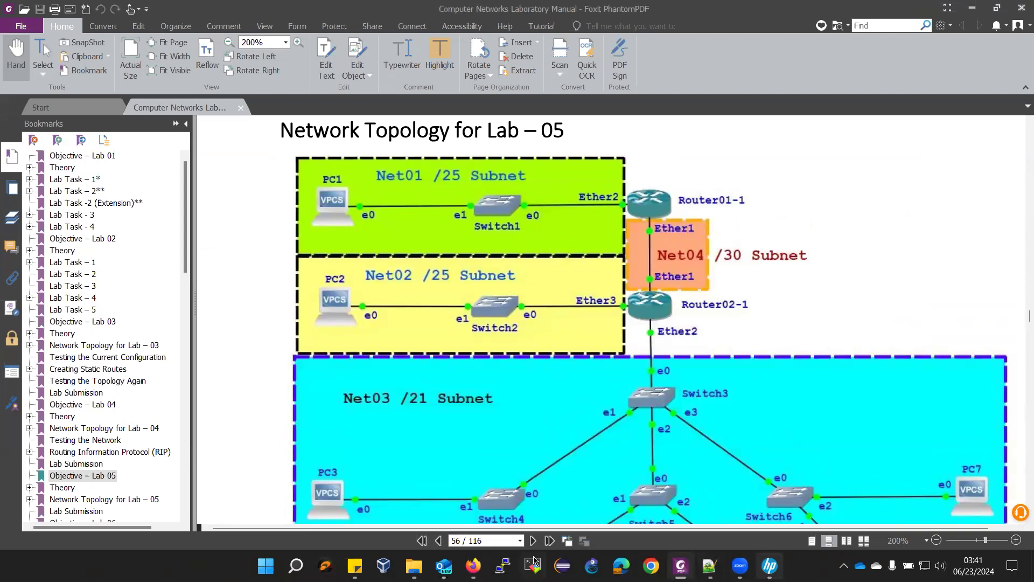
scroll(576, 413, "down", 10)
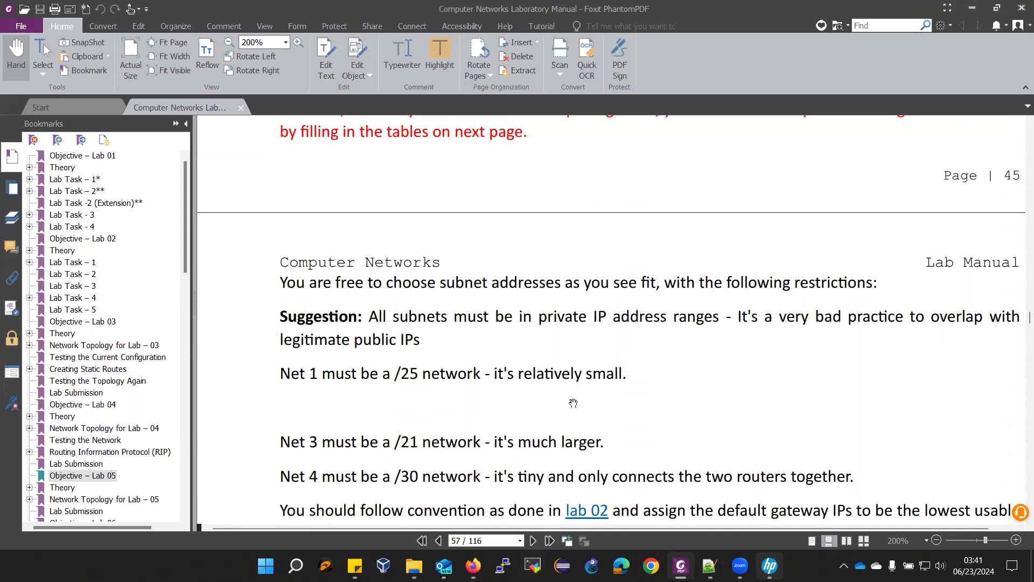
scroll(581, 474, "down", 3)
left_click(669, 410)
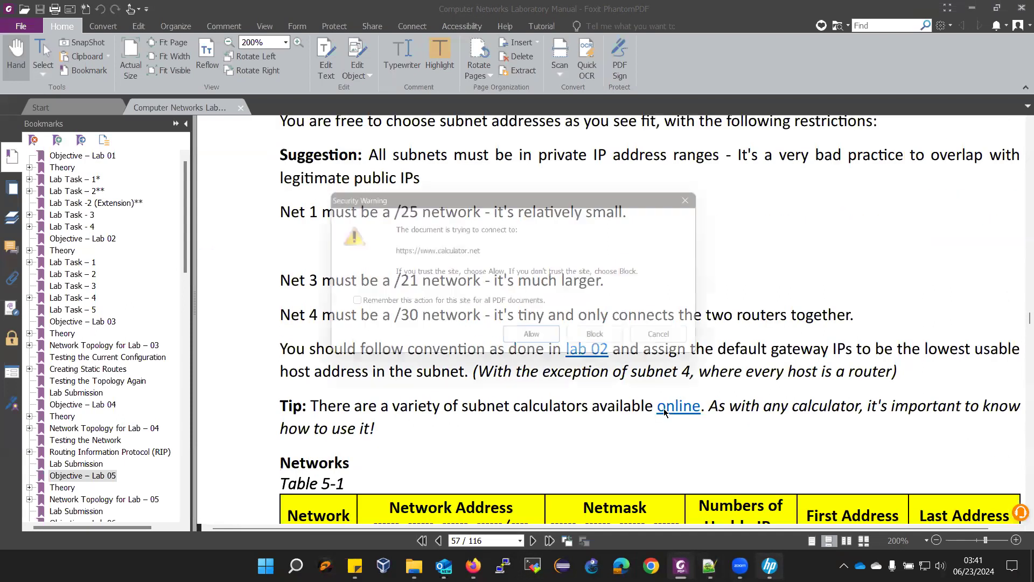
left_click(545, 341)
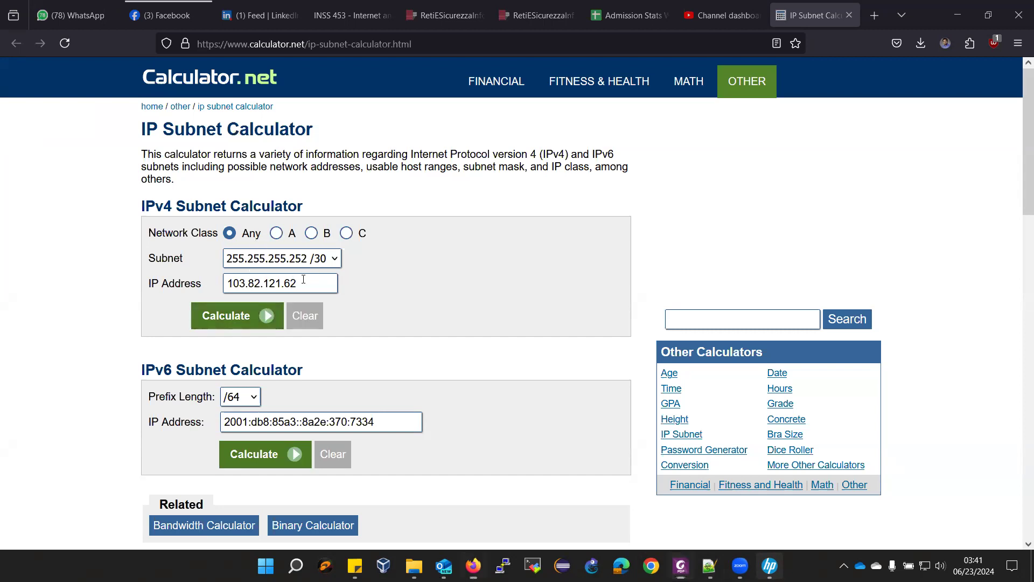
- Calculate the subnet for IP address 10.1.0.0 with the 255.255.255.128 /25 mask
left_click_drag(303, 279, 180, 281)
type("10.")
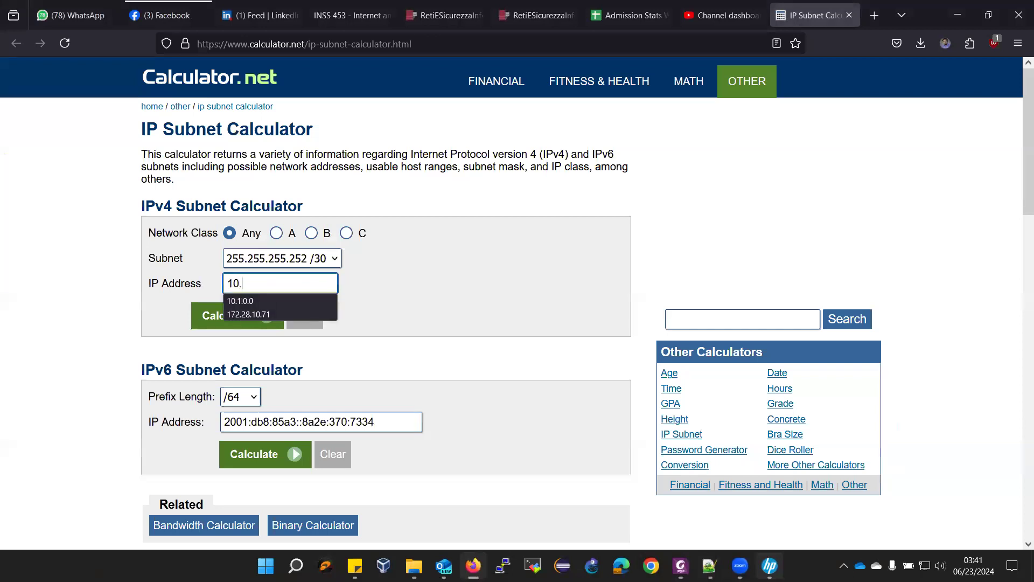
type("1")
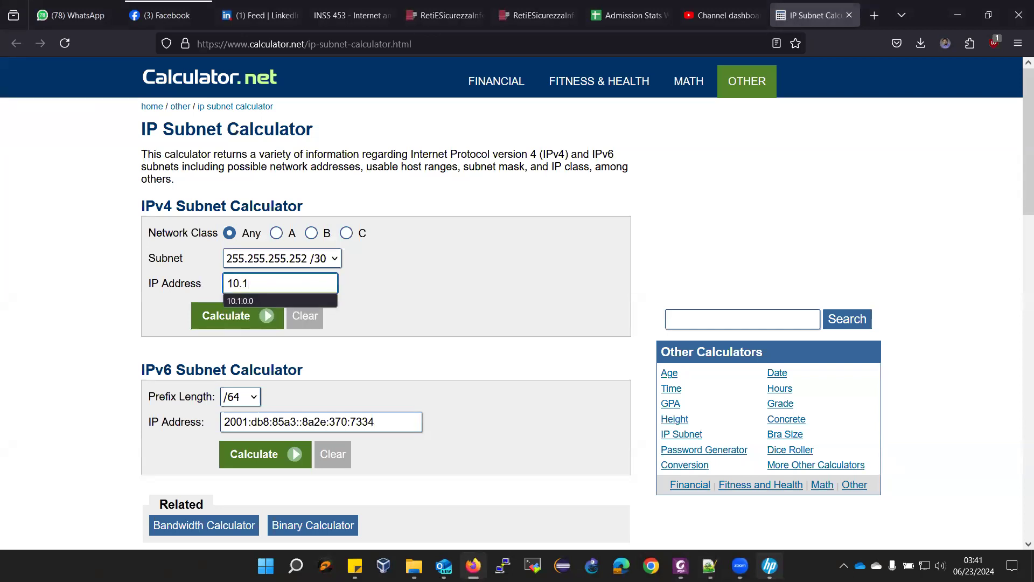
type(".0.0")
left_click(323, 260)
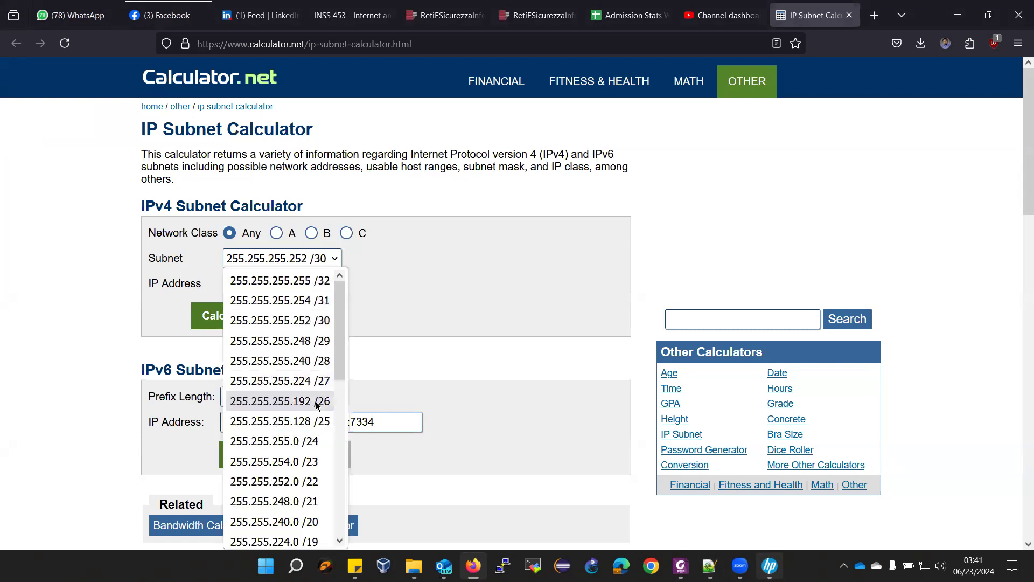
left_click(321, 422)
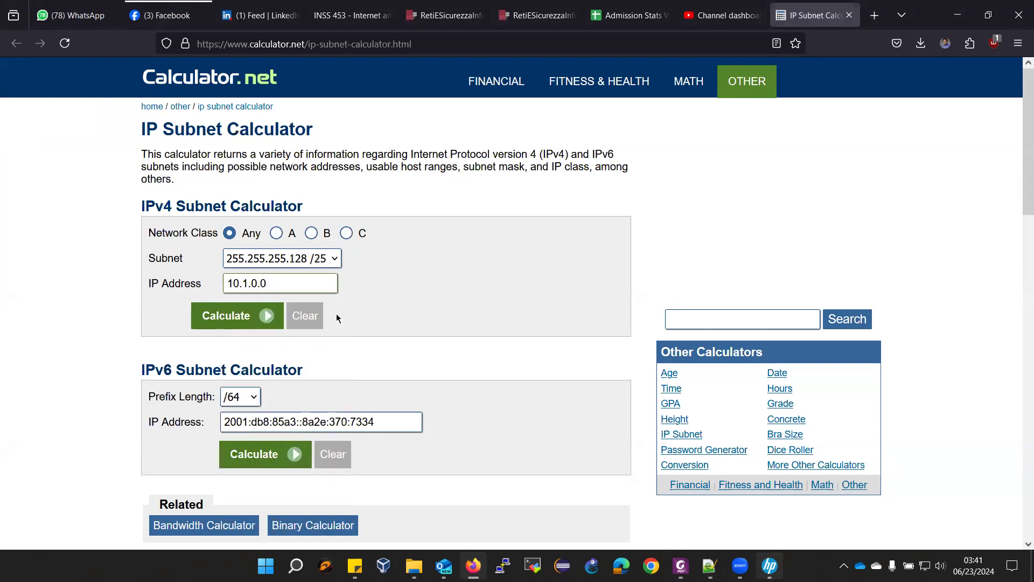
left_click(209, 323)
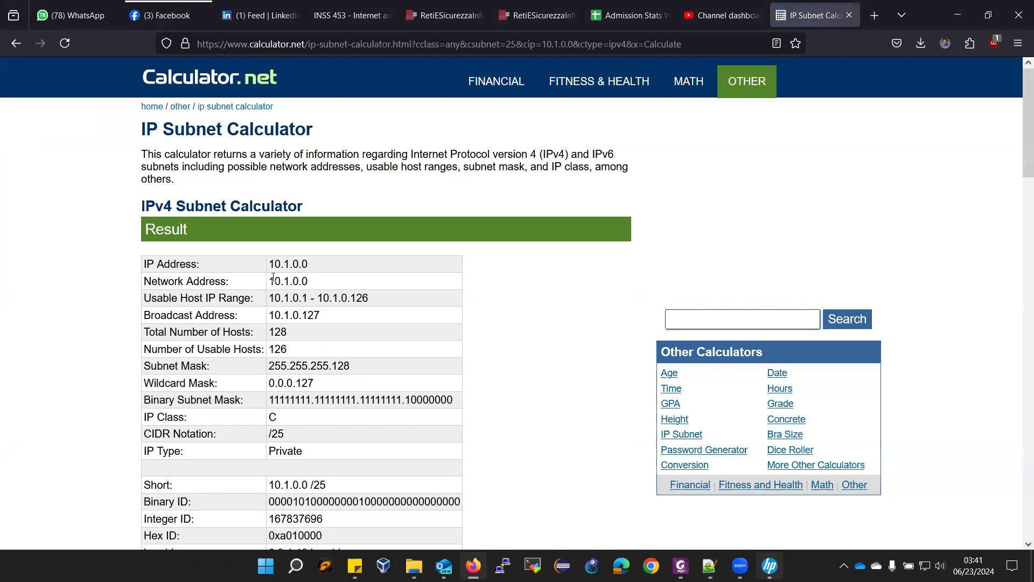
- Note the 10.1.0.0 network address and 126 usable hosts, then check Table 5-1 and return to the worksheet
left_click_drag(268, 266, 322, 287)
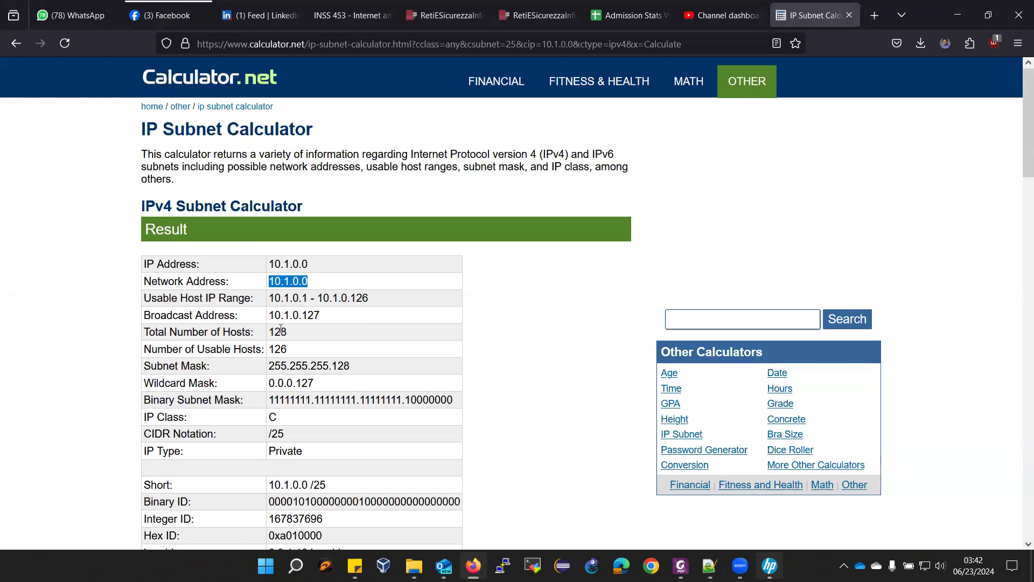
left_click_drag(269, 345, 302, 348)
left_click(327, 364)
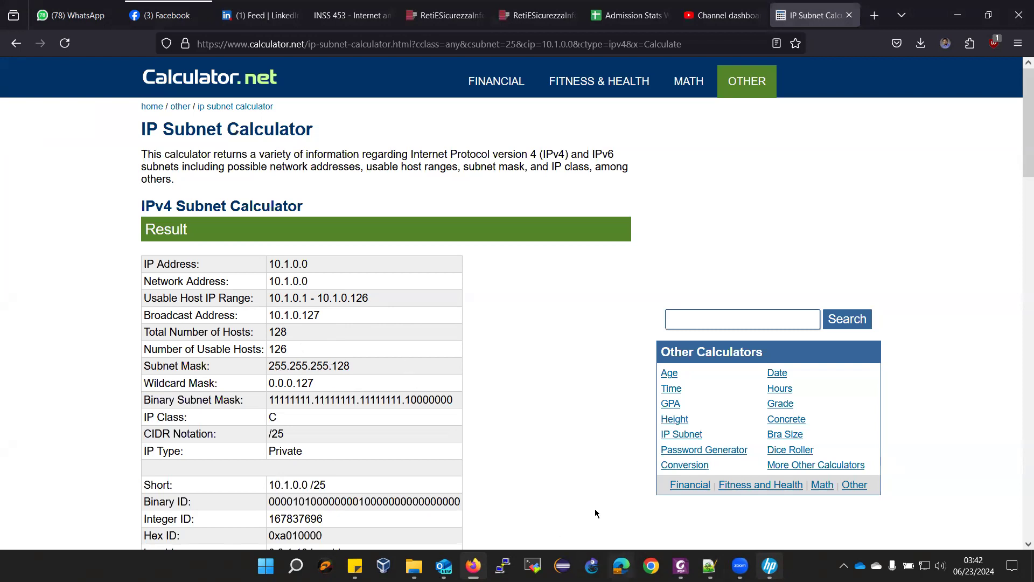
mouse_move(681, 565)
left_click(709, 566)
left_click(681, 566)
scroll(646, 474, "down", 1)
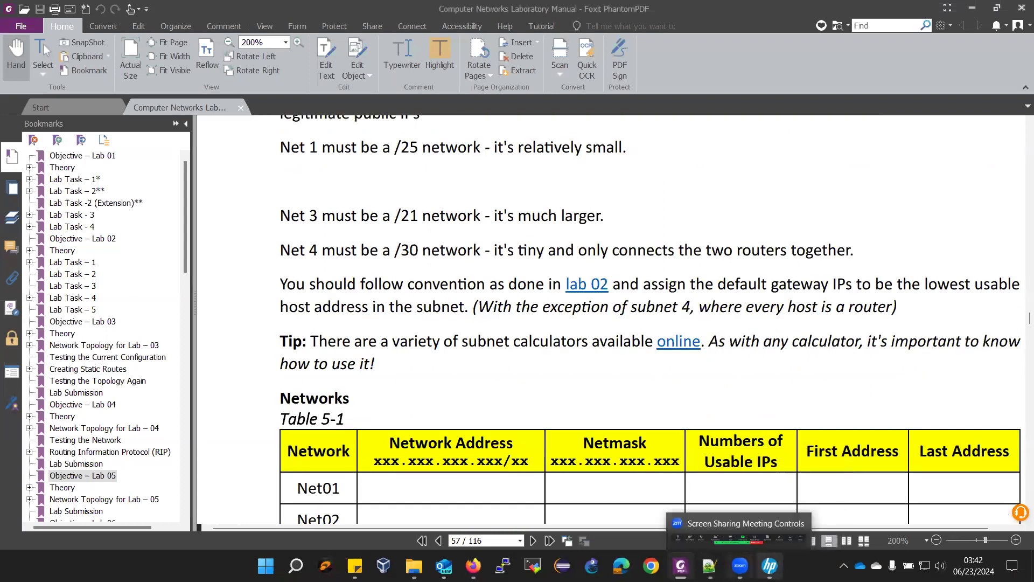
left_click(709, 566)
- Enter 10.1.0.0/25 after Net01 on the worksheet, separated by a tab
left_click(159, 71)
key("Tab")
type("10.1.0.0")
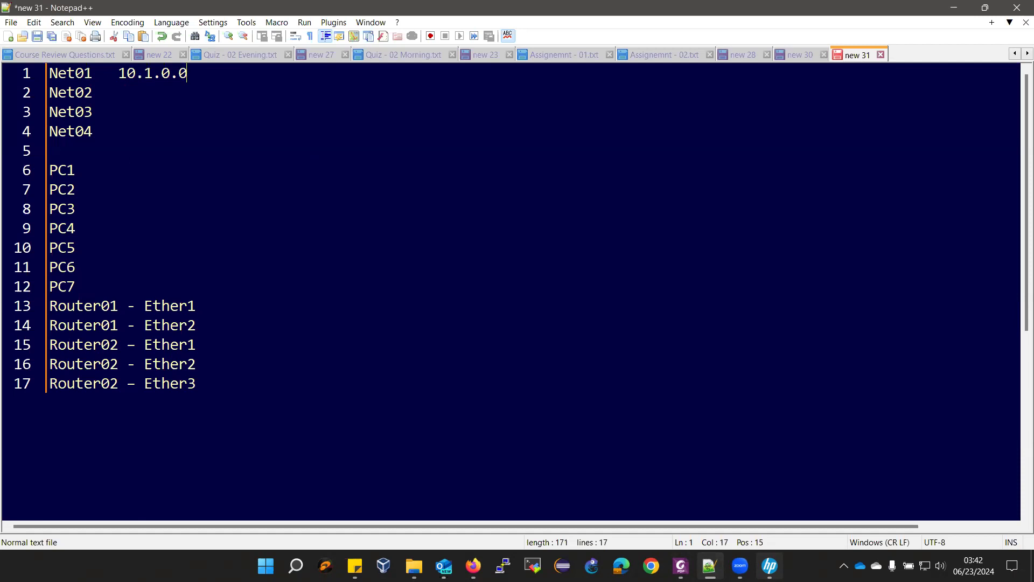
key("Tab")
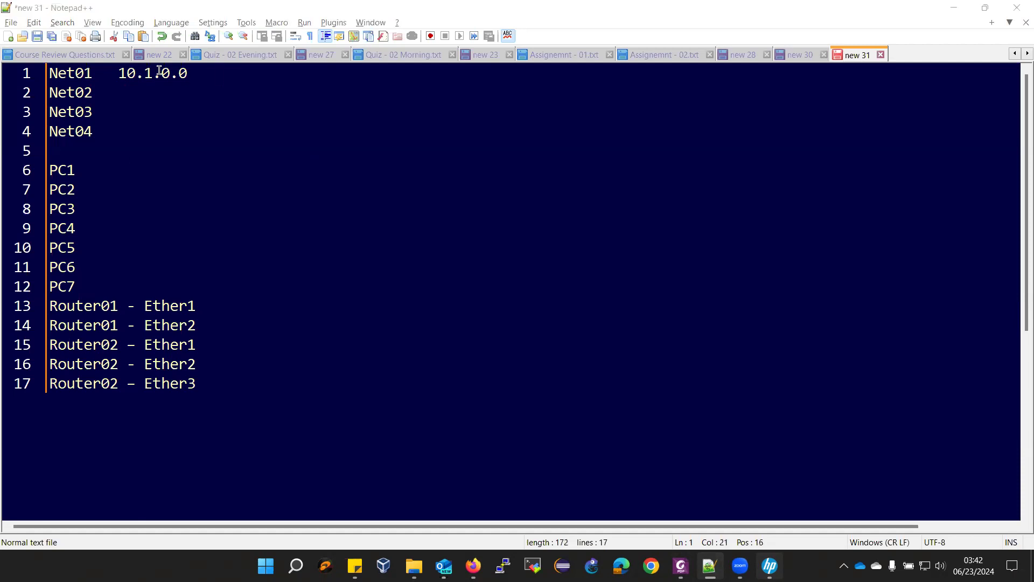
key("alt+Tab")
key("alt+Tab")
left_click(353, 190)
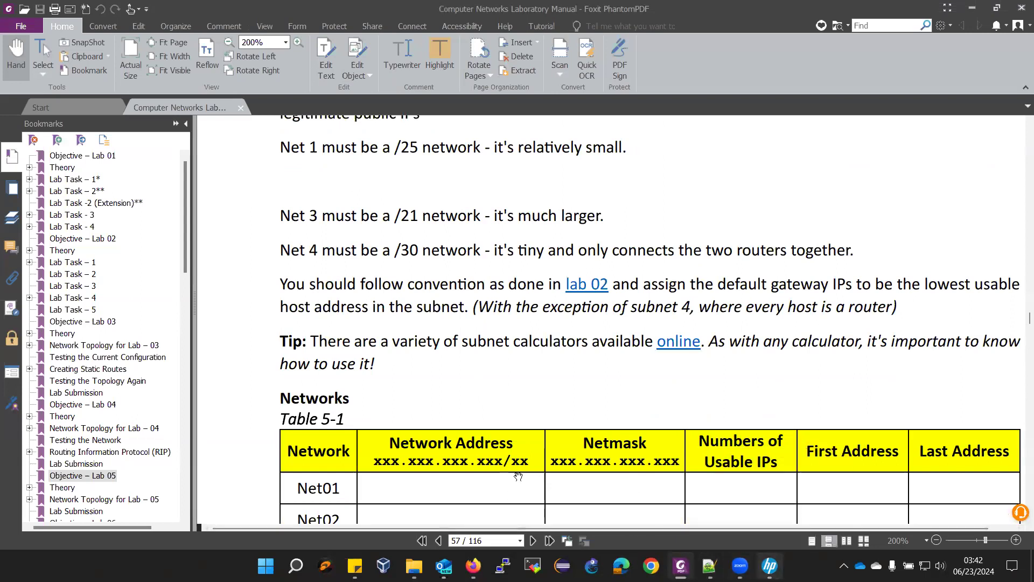
left_click(710, 565)
key("Left")
type("/")
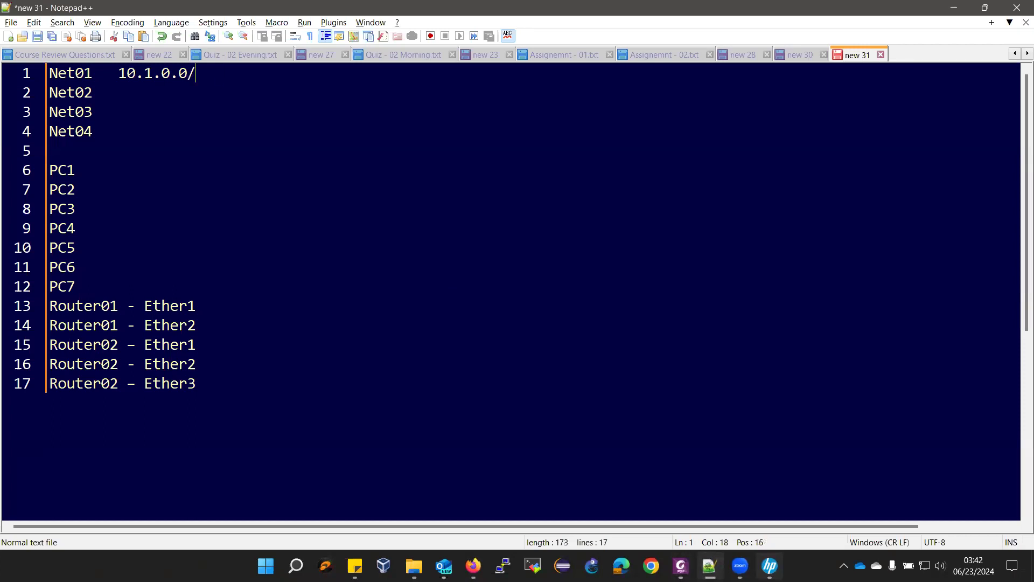
type("25")
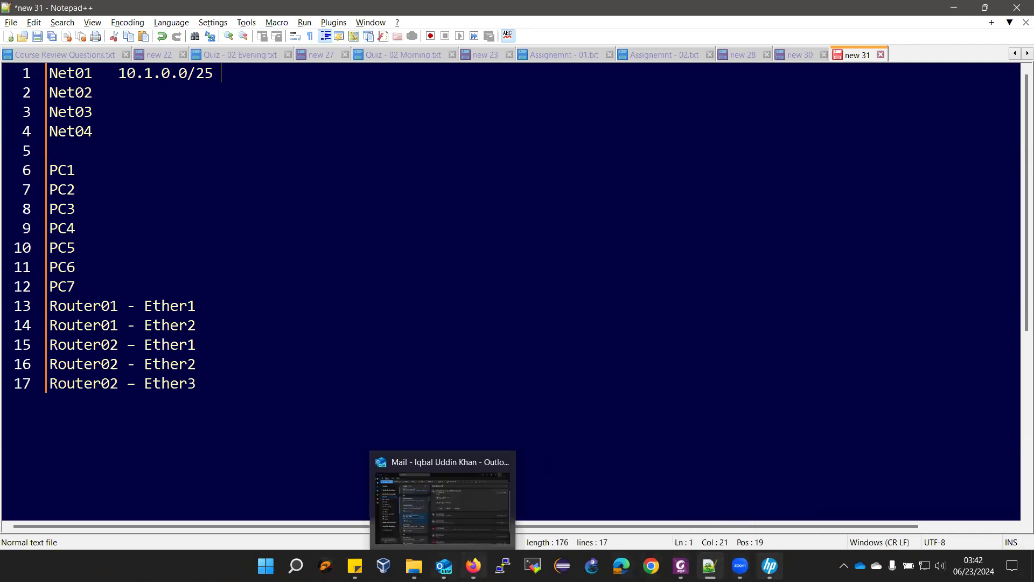
- Copy the binary mask 11111111.11111111.11111111.10000000 from the calculator and paste it after 10.1.0.0/25
left_click(473, 566)
left_click_drag(269, 400, 468, 404)
key("ctrl+c")
key("alt+Tab")
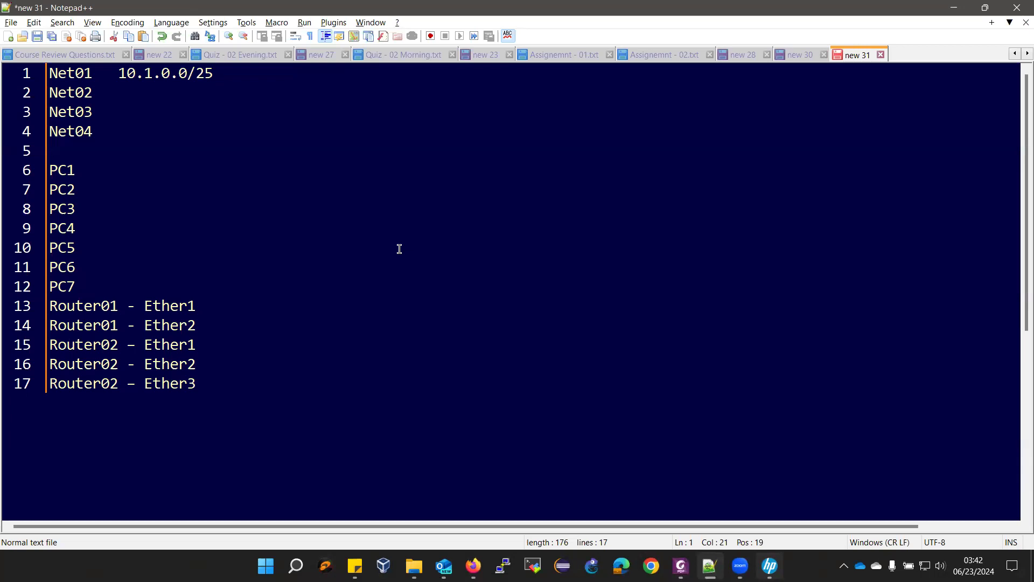
key("ctrl+v")
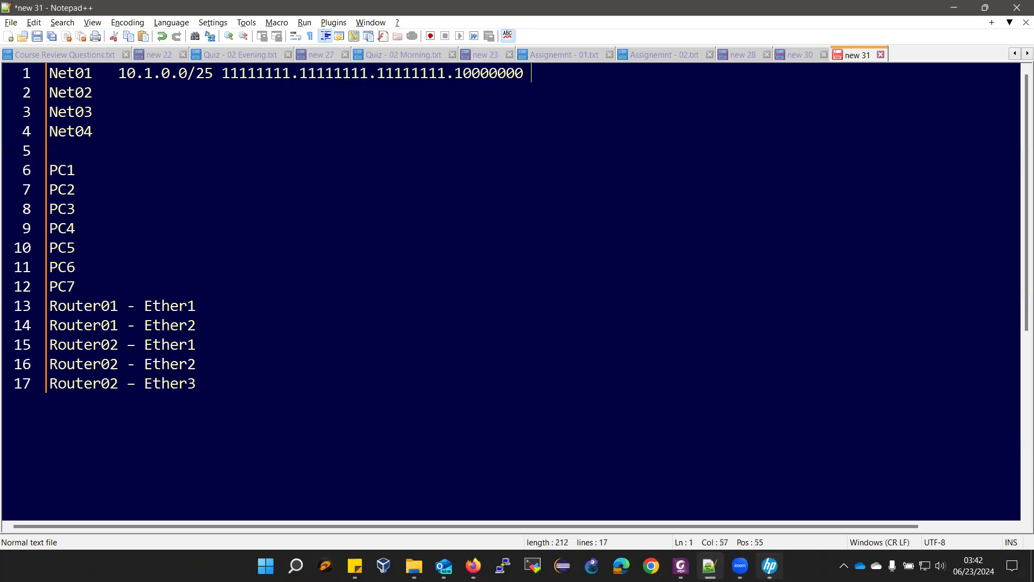
left_click(681, 566)
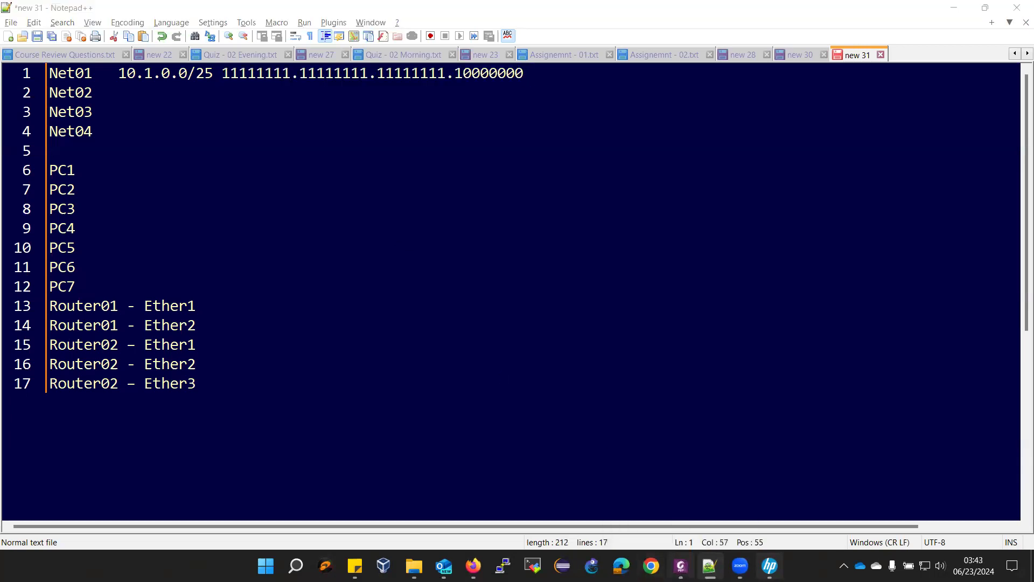
key("alt+Tab")
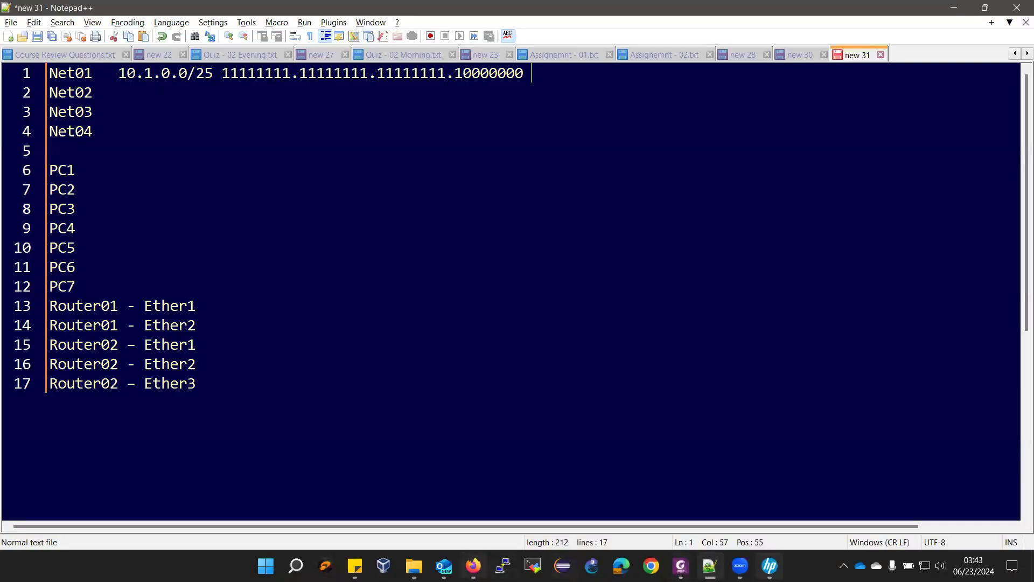
key("alt+Tab")
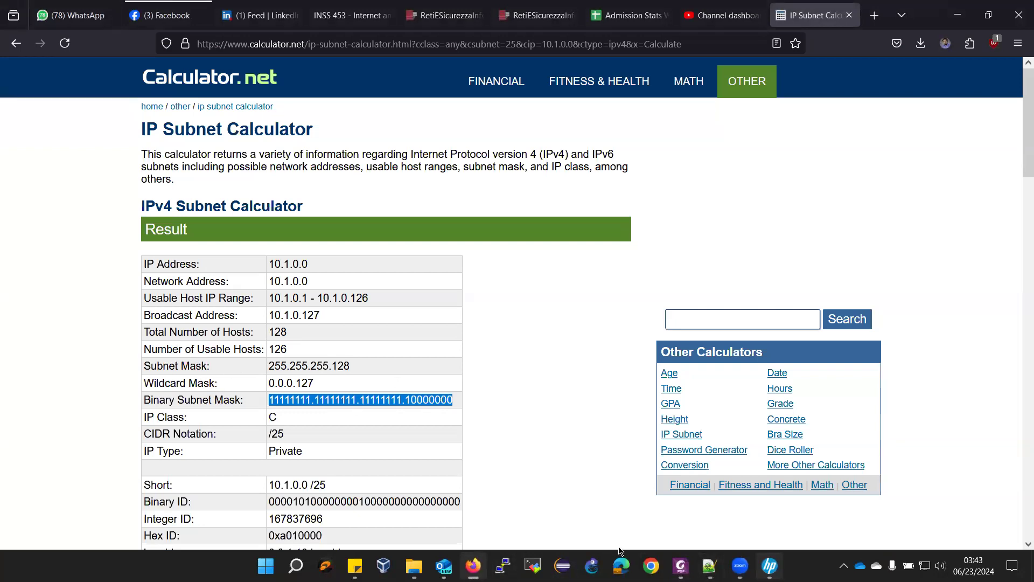
- Enter 126 as Net01's usable host count
left_click(710, 566)
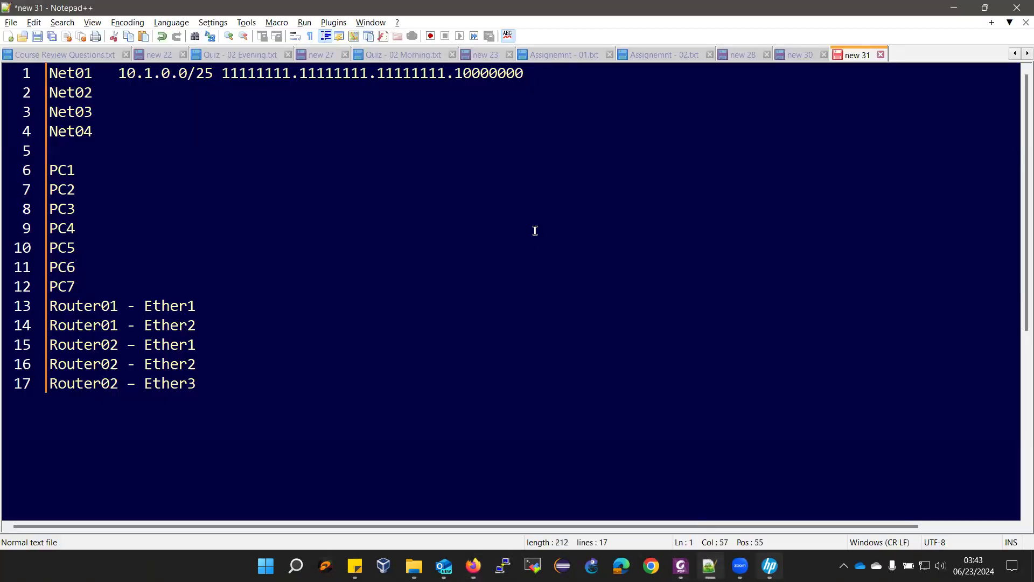
type("126")
left_click(705, 563)
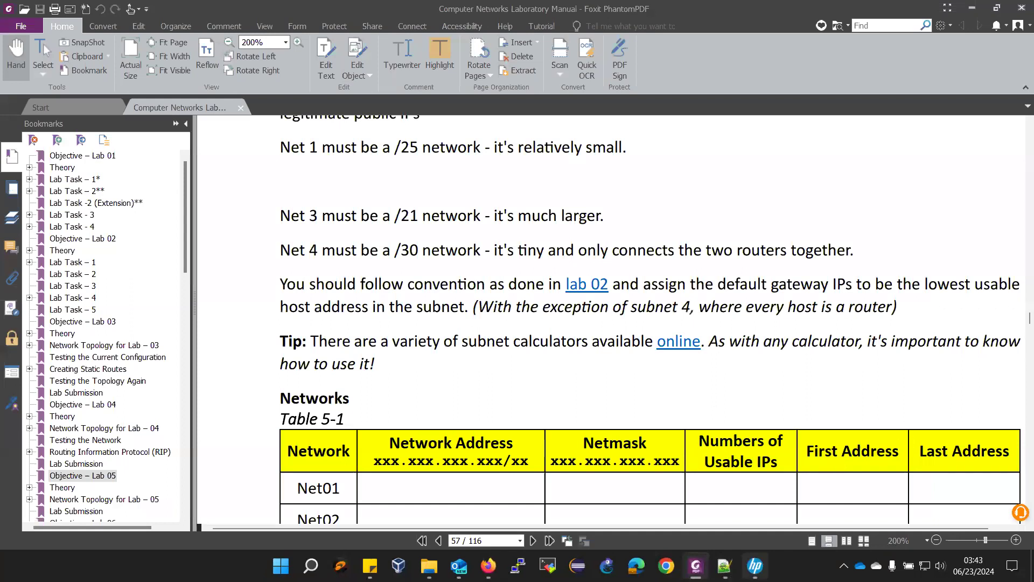
- Paste Net01's host range and replace its dash with a tab, giving 10.1.0.1 and 10.1.0.126
left_click(488, 564)
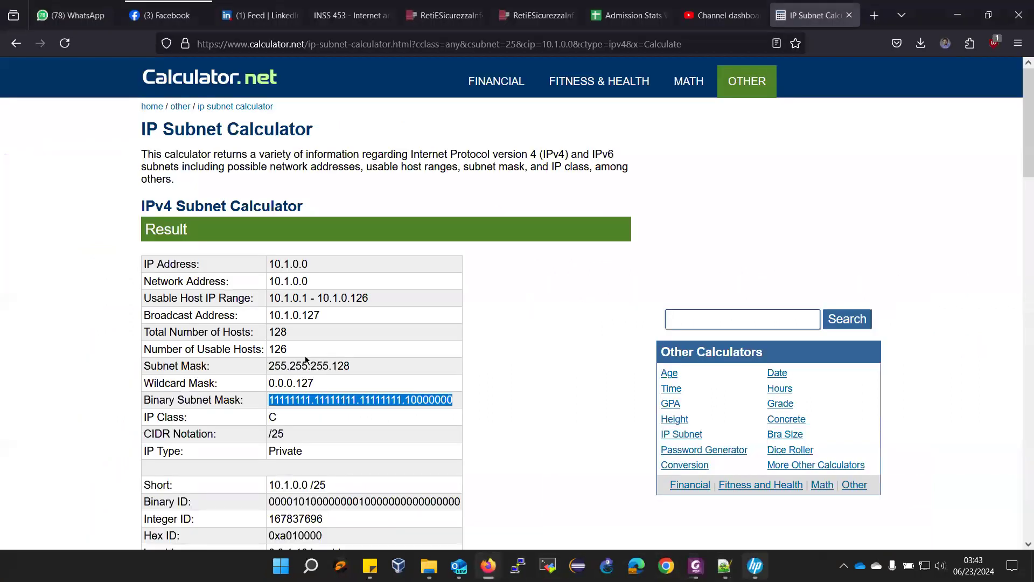
left_click_drag(271, 293, 375, 293)
key("ctrl+c")
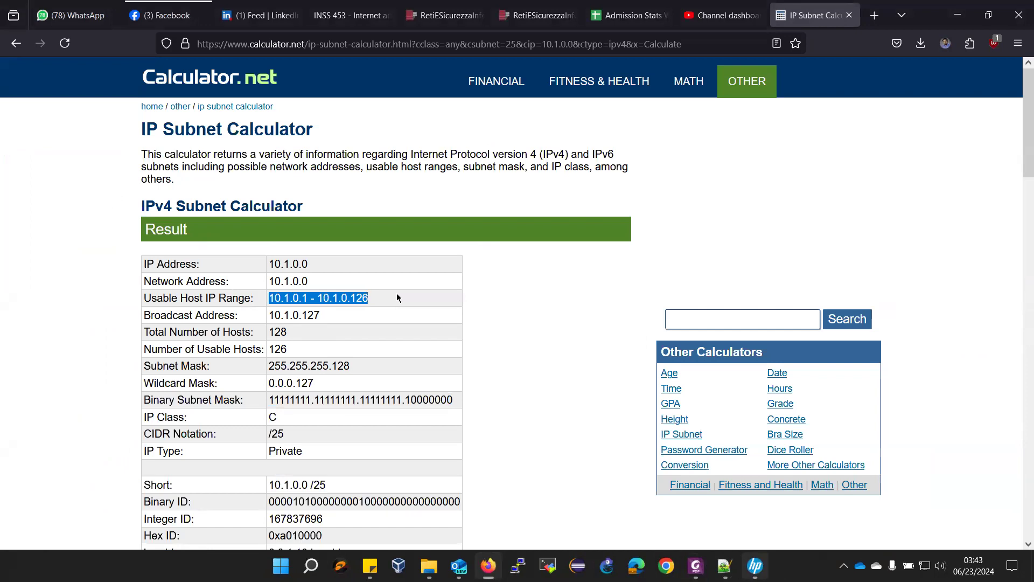
key("alt+Tab")
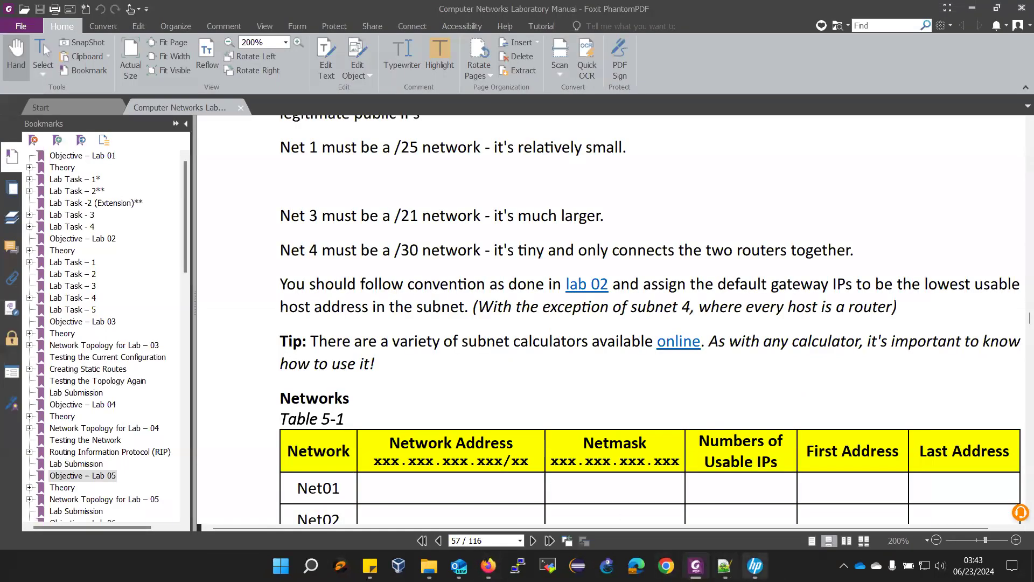
key("alt+Tab")
key("ctrl+v")
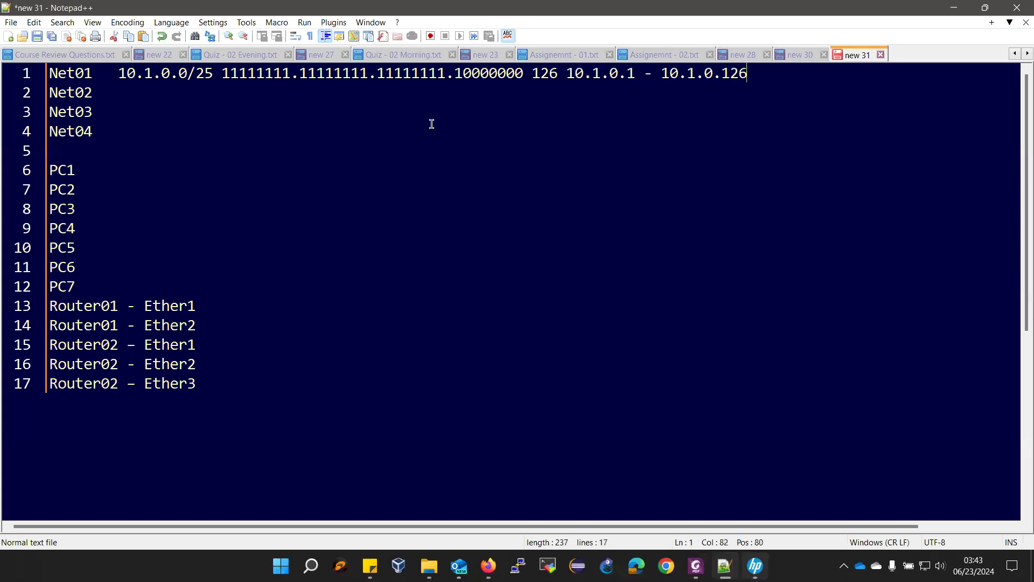
left_click_drag(637, 75, 661, 75)
key("Tab")
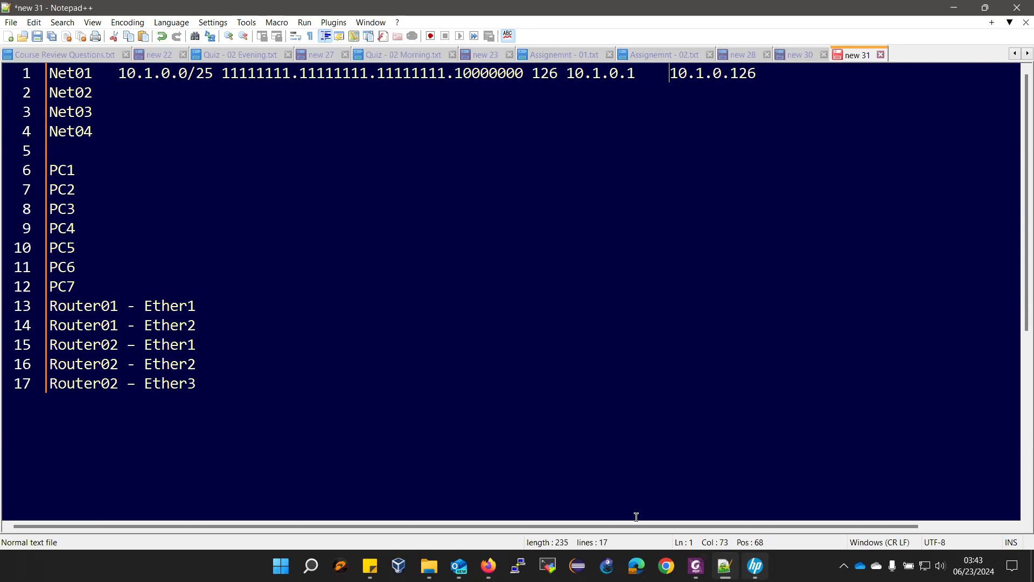
left_click(695, 565)
scroll(565, 424, "up", 10)
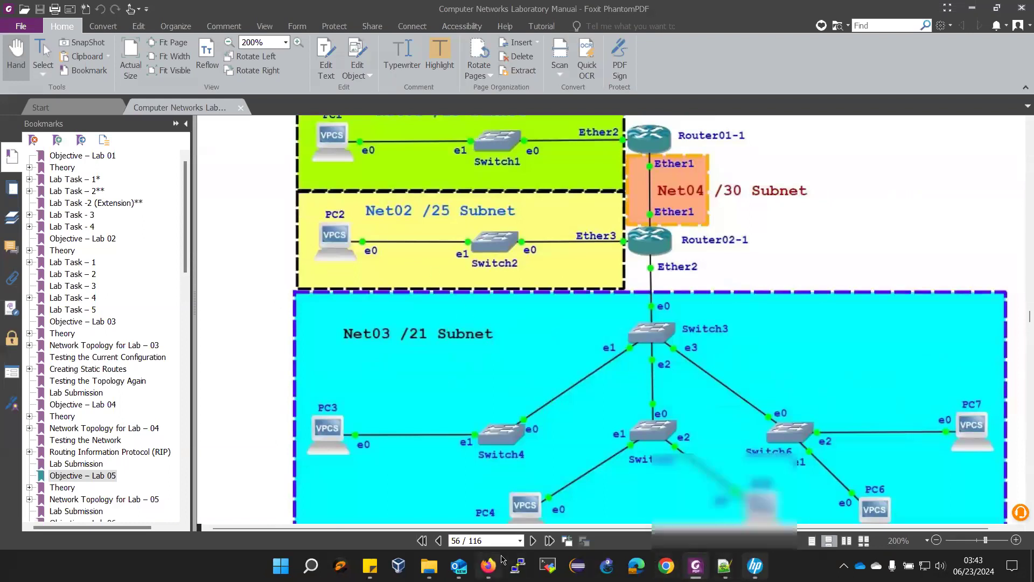
- Recalculate the /25 subnet with the IP address changed to 10.2.0.0
left_click(488, 566)
scroll(266, 377, "down", 5)
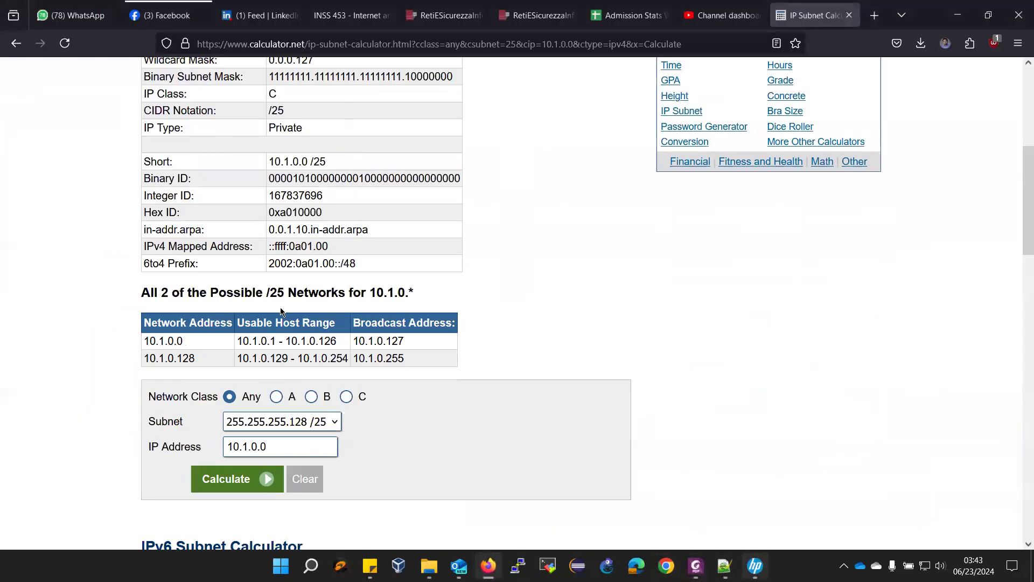
double_click(245, 365)
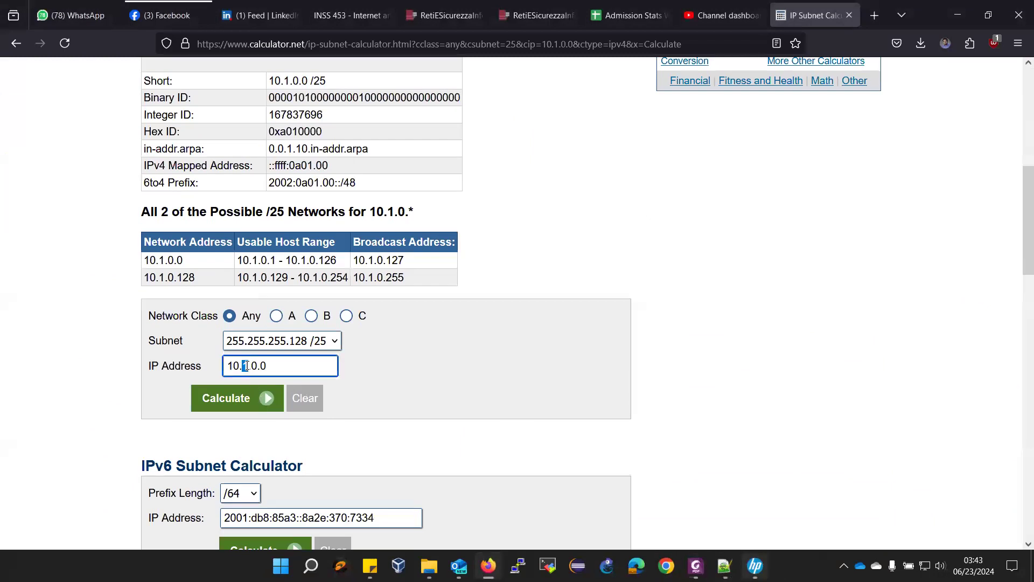
type("2")
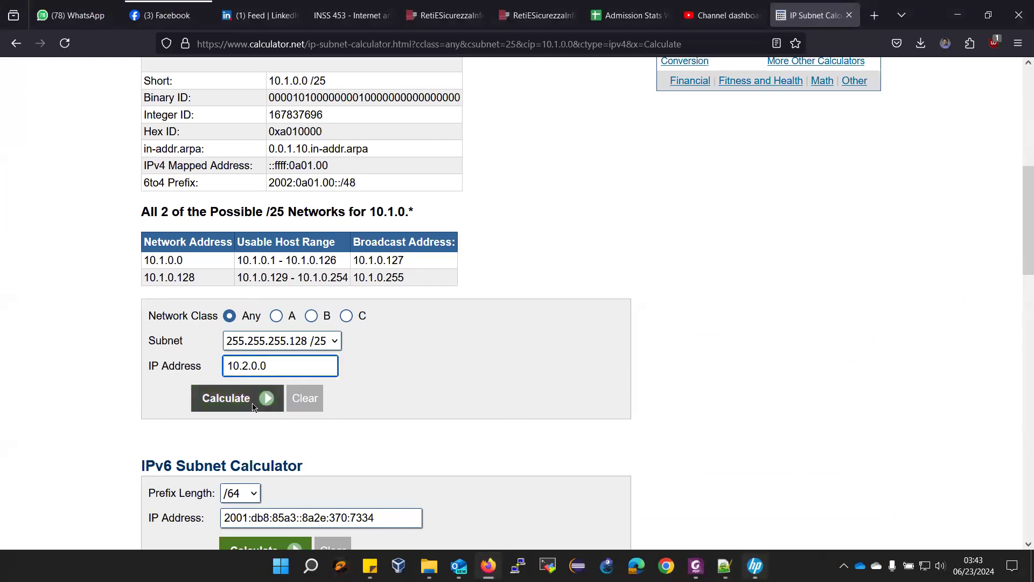
left_click(253, 407)
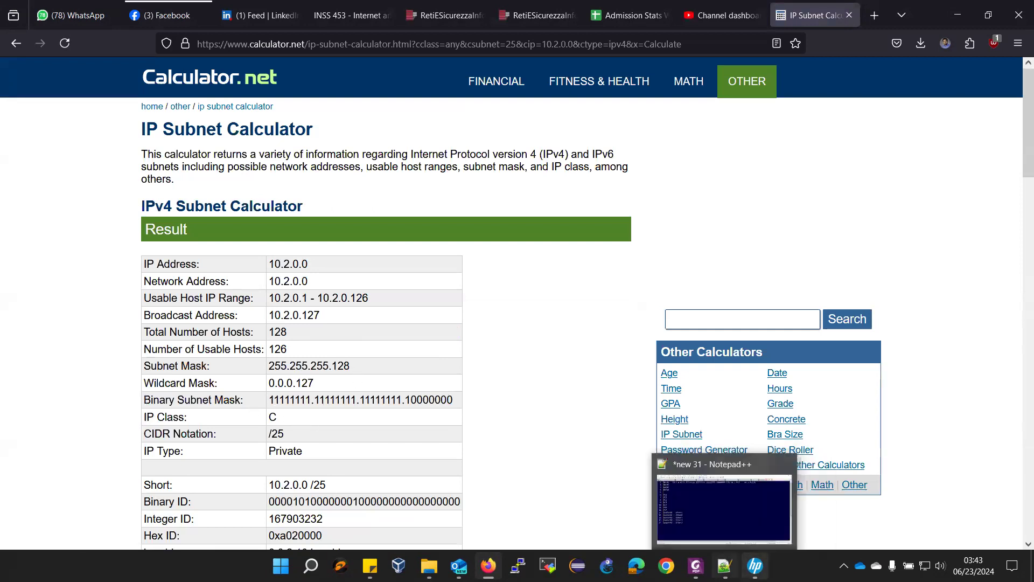
- Copy 10.1.0.0/25 from Net01's line and place the cursor after Net02
left_click(724, 566)
left_click_drag(118, 74, 212, 74)
key("ctrl+c")
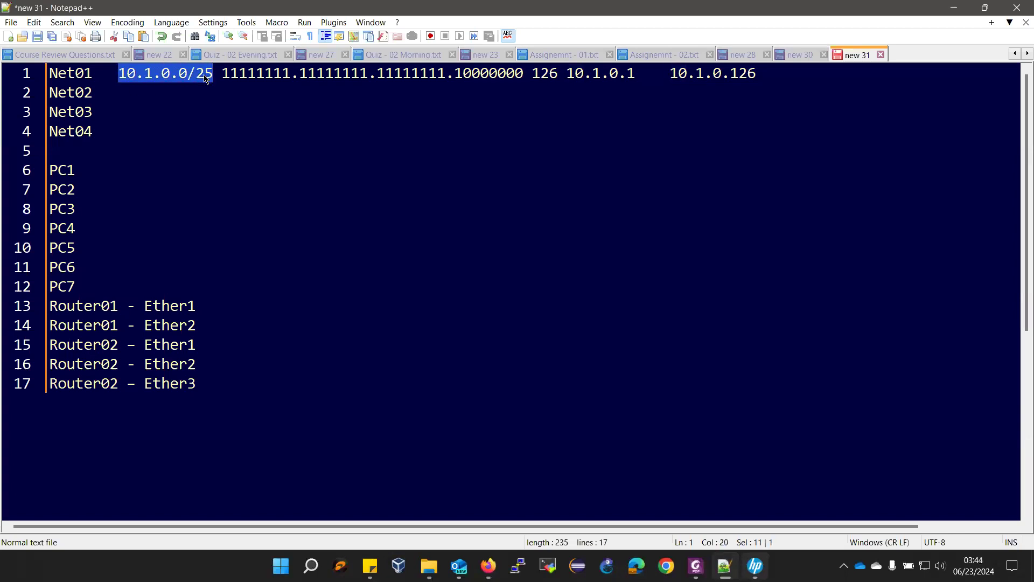
left_click(133, 96)
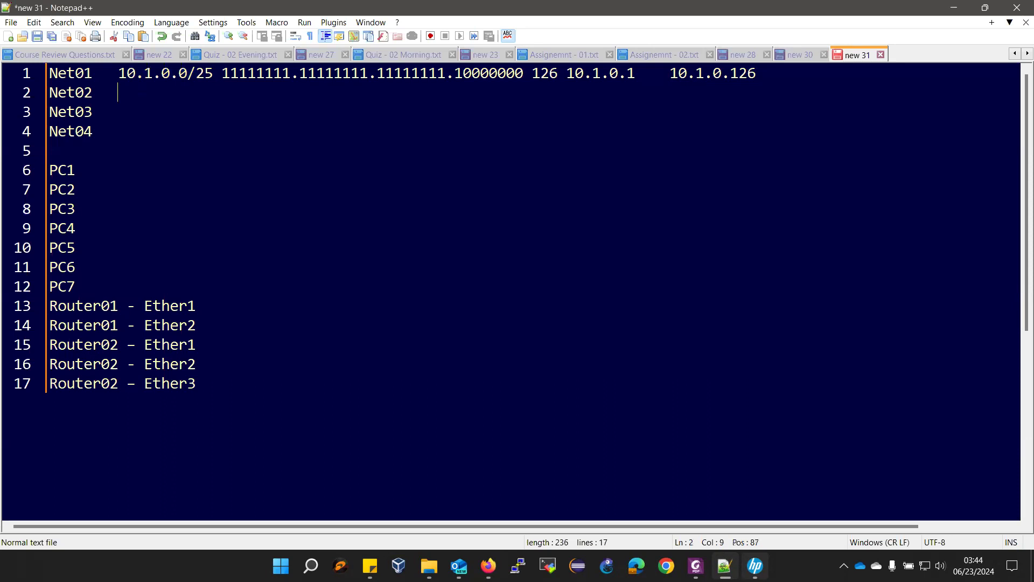
- Paste the network address and /25 binary mask onto Net02's line and add 126 hosts
key("ctrl+v")
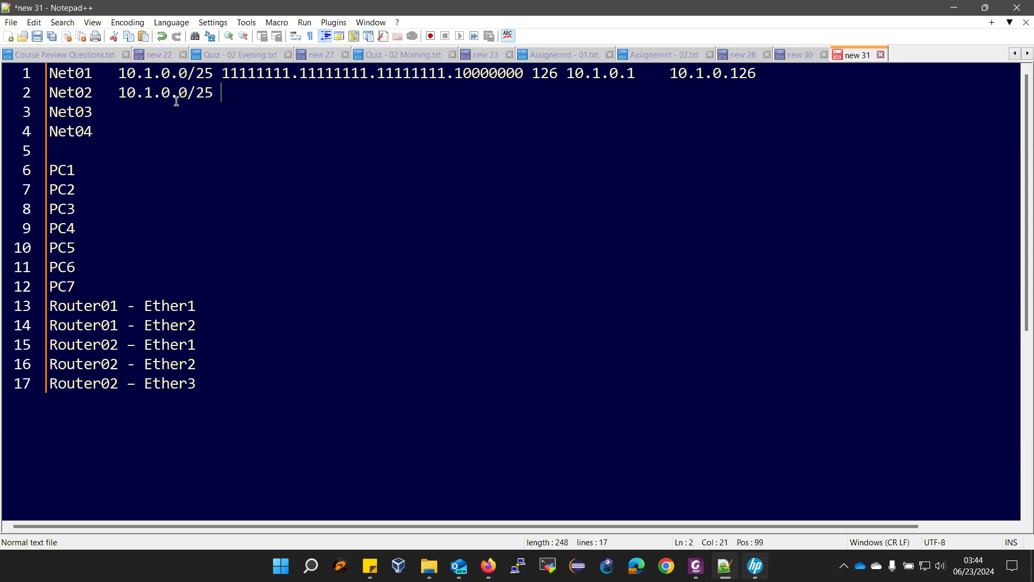
left_click_drag(226, 73, 532, 66)
key("ctrl+c")
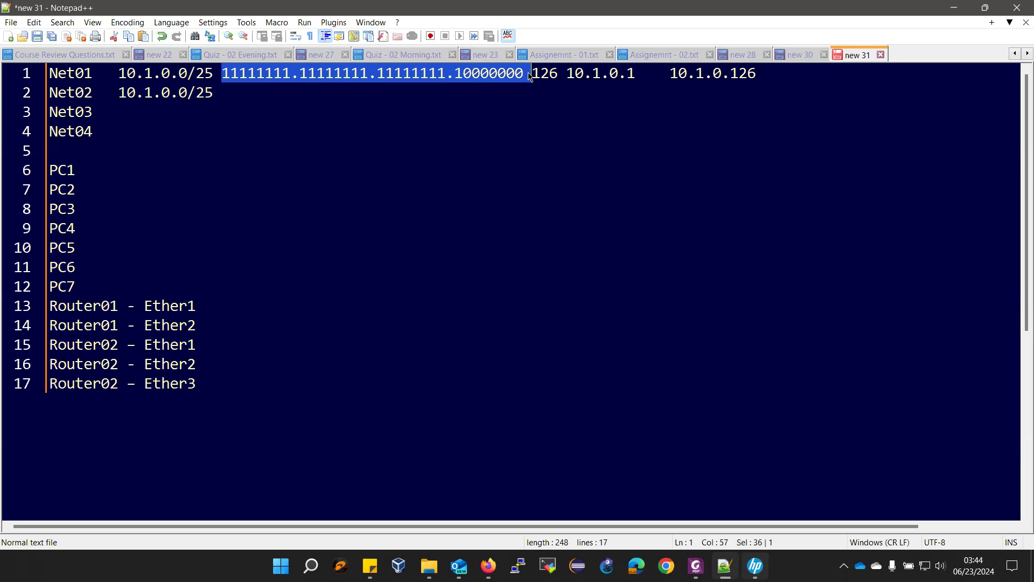
left_click(342, 94)
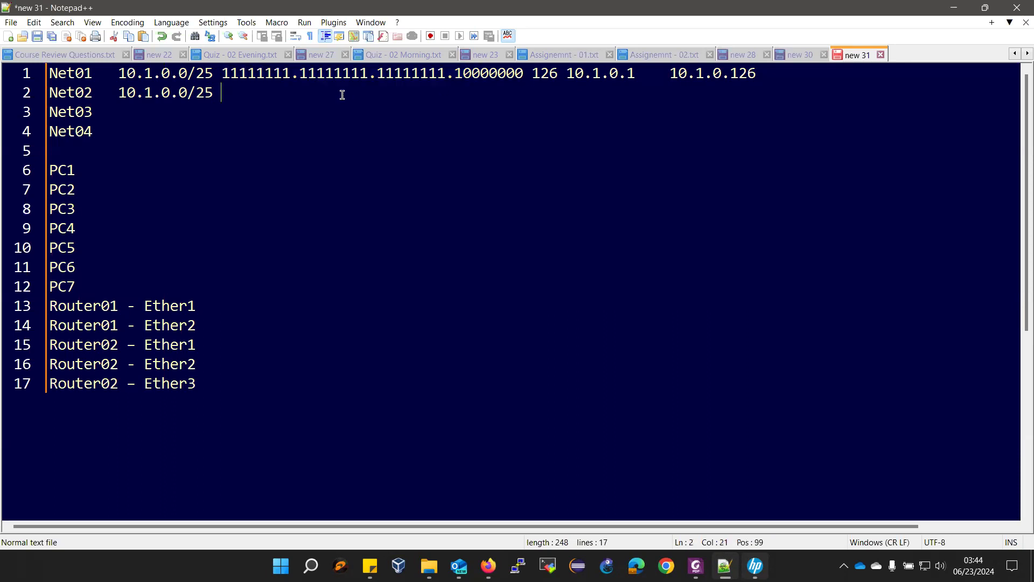
key("ctrl+v")
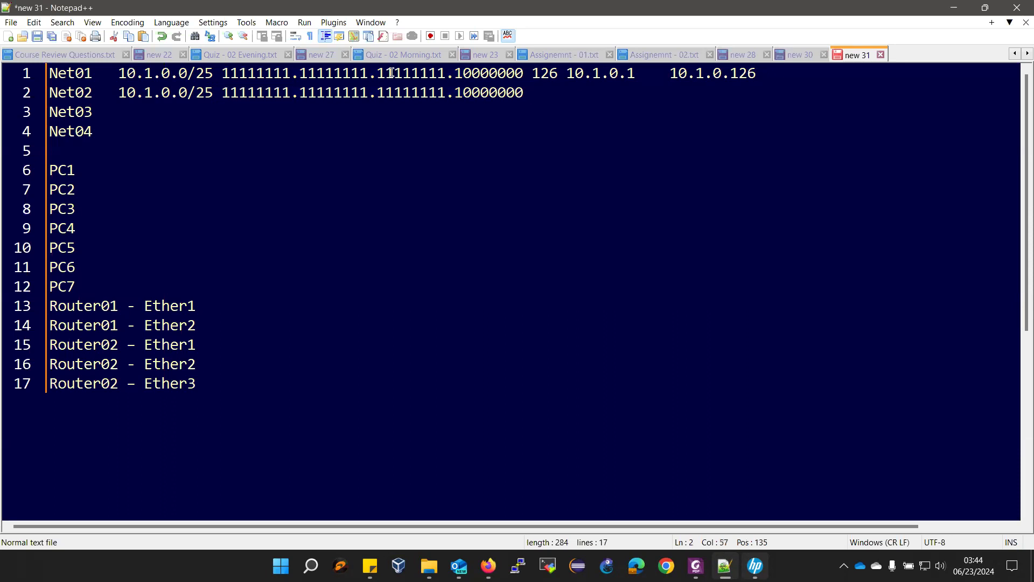
type("126")
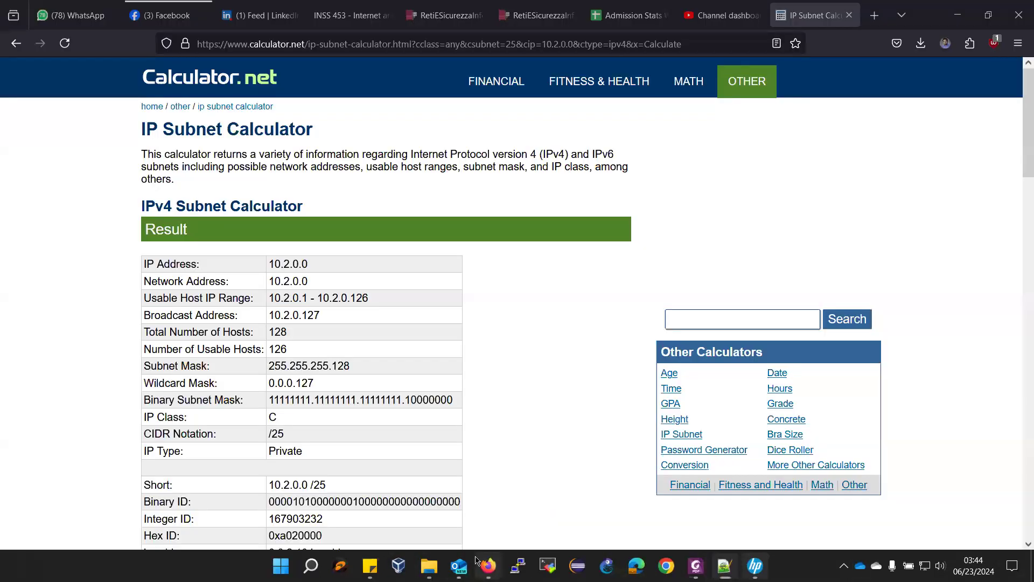
- Paste Net02's host range and replace its dash with a tab, giving 10.2.0.1 and 10.2.0.126
left_click(489, 566)
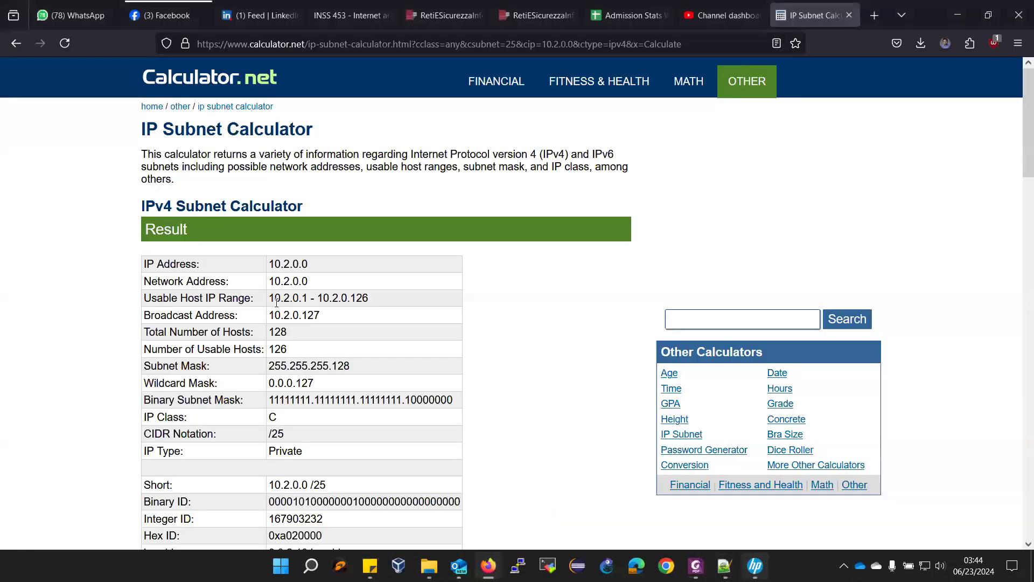
left_click_drag(275, 298, 425, 302)
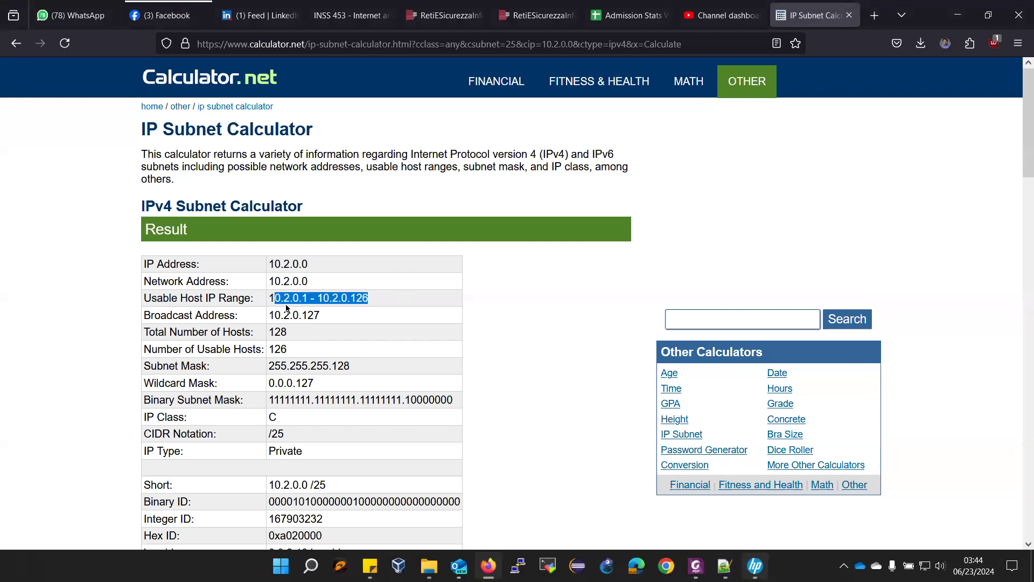
left_click_drag(268, 298, 423, 302)
key("ctrl+c")
key("alt+Tab")
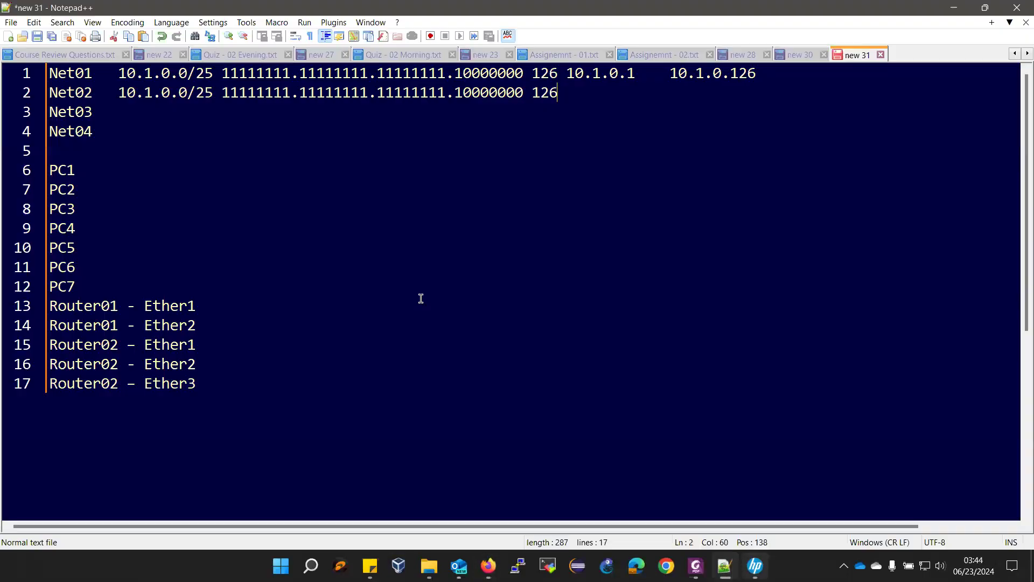
key("ctrl+v")
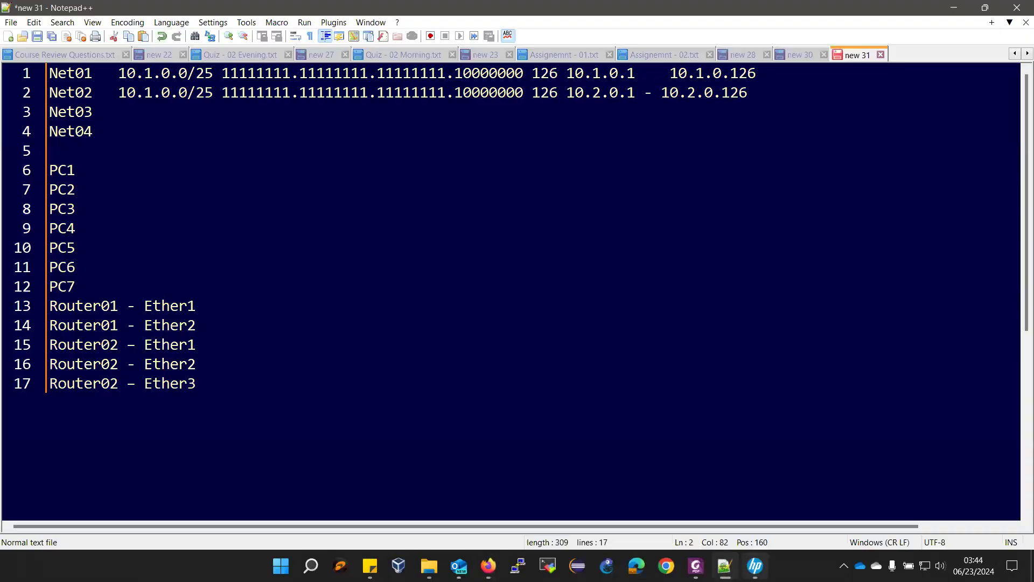
left_click_drag(636, 93, 663, 92)
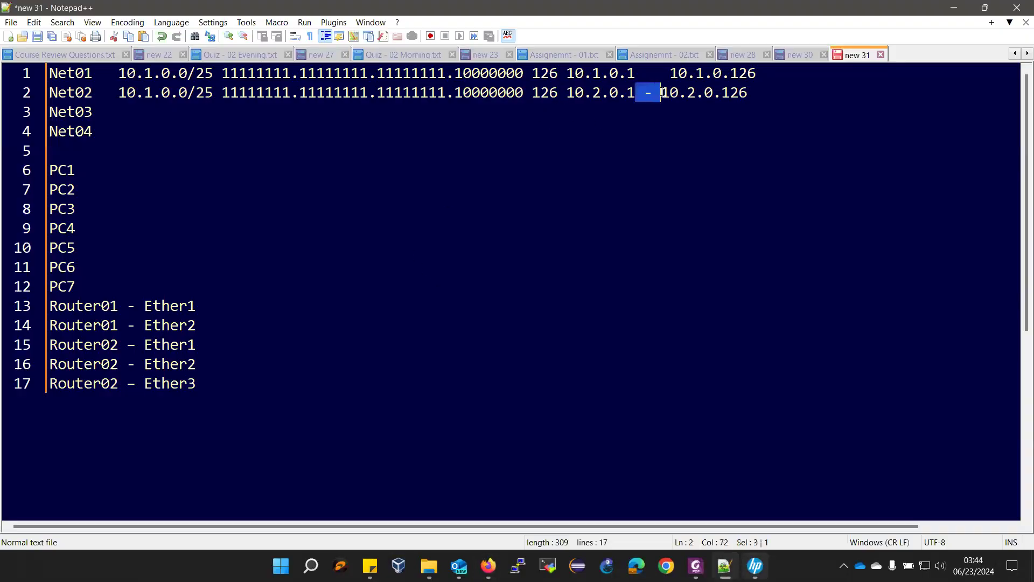
key("Tab")
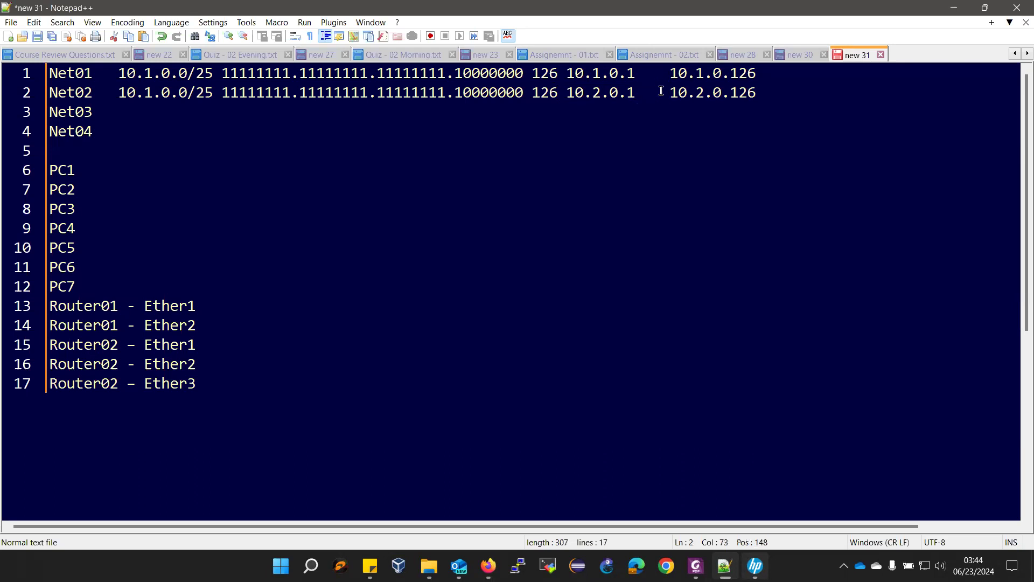
left_click(696, 566)
scroll(751, 311, "down", 1)
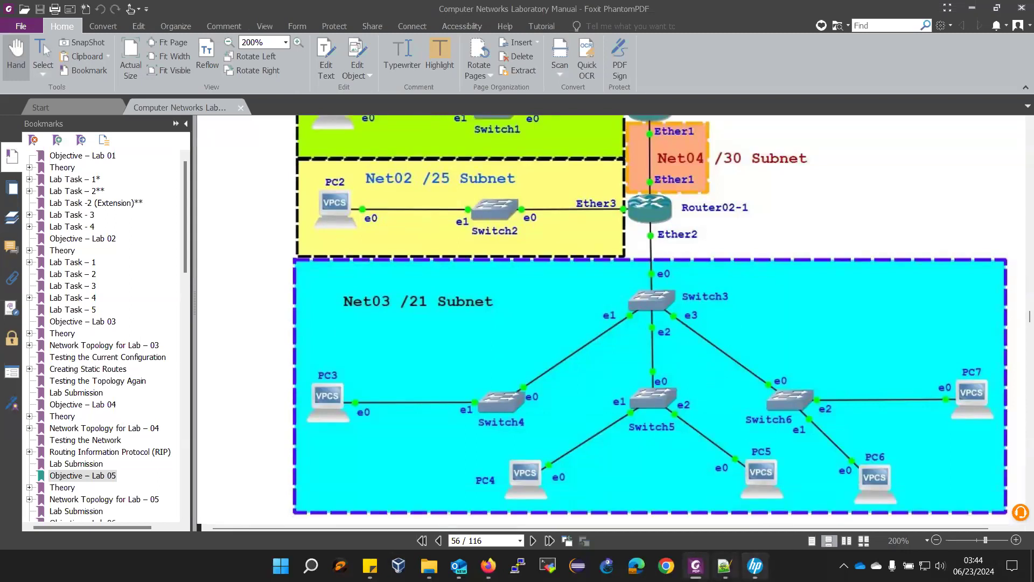
- Change the calculator's IP address to 172.3.1.0
mouse_move(488, 565)
left_click(487, 507)
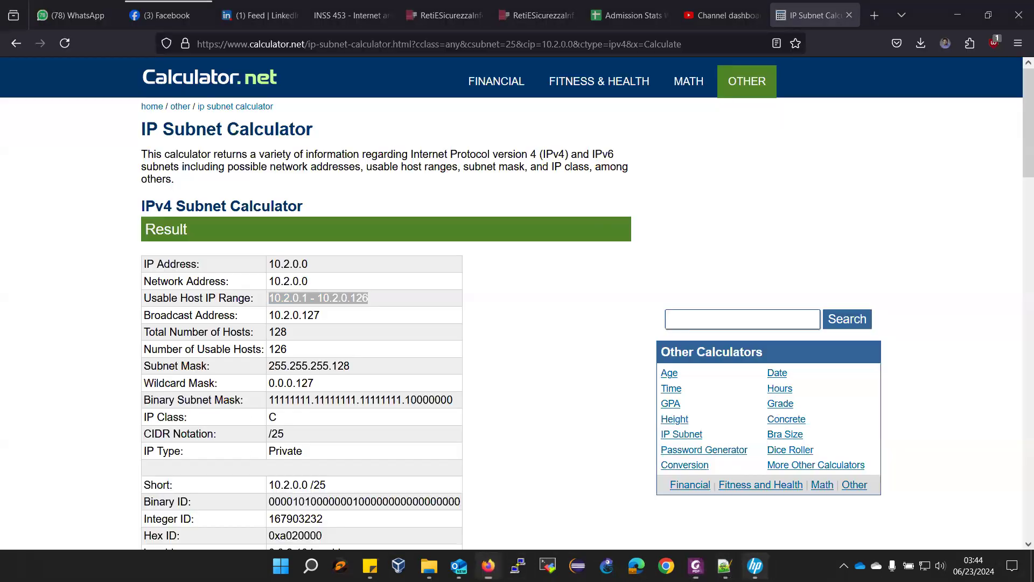
scroll(438, 350, "down", 5)
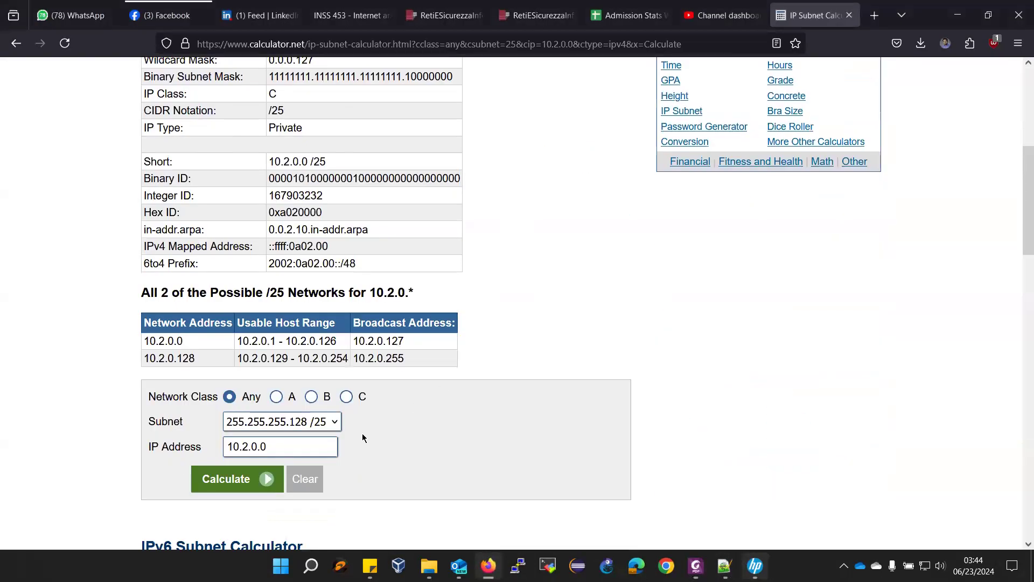
left_click_drag(228, 447, 238, 449)
type("172")
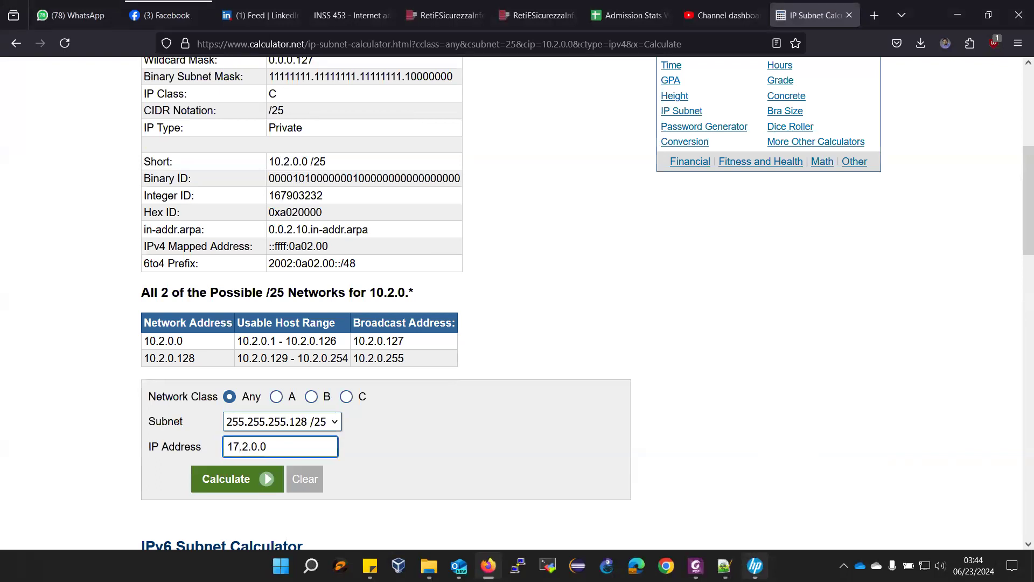
left_click_drag(250, 449, 252, 449)
type("3")
left_click_drag(257, 446, 261, 447)
type("1")
- Calculate the subnet using the 255.255.248.0 /21 mask
left_click(330, 428)
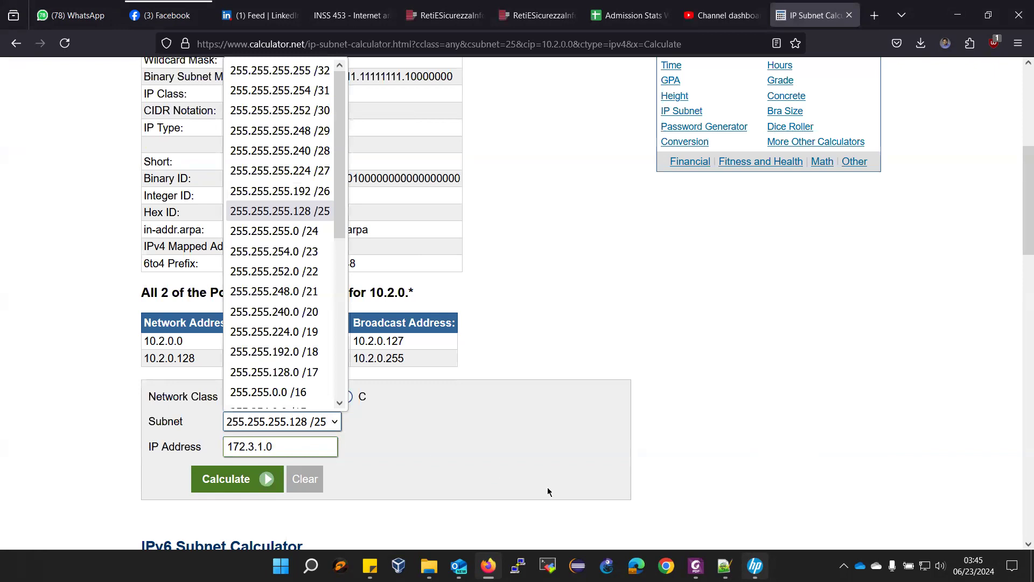
left_click(725, 566)
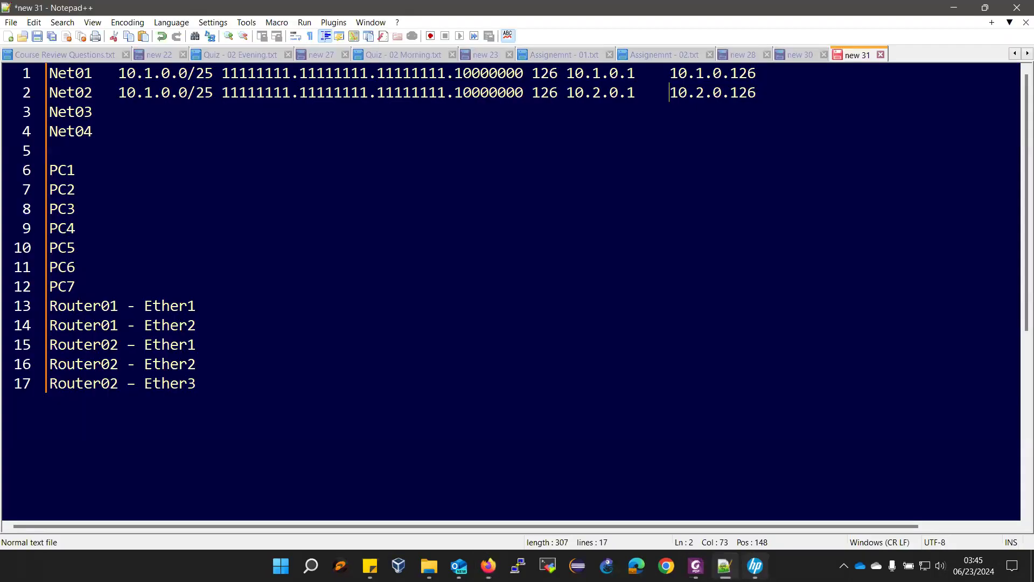
left_click(696, 566)
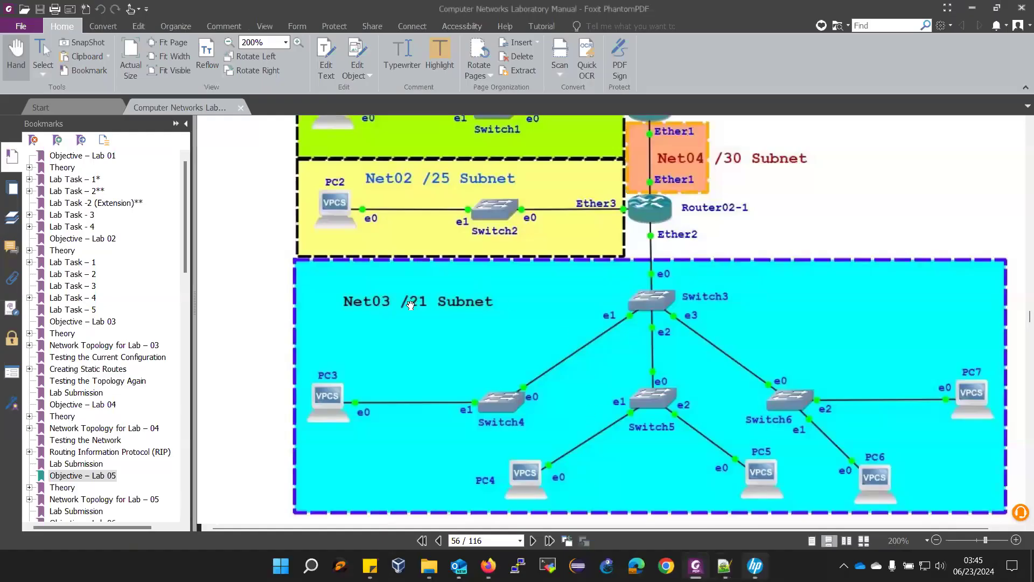
left_click(488, 566)
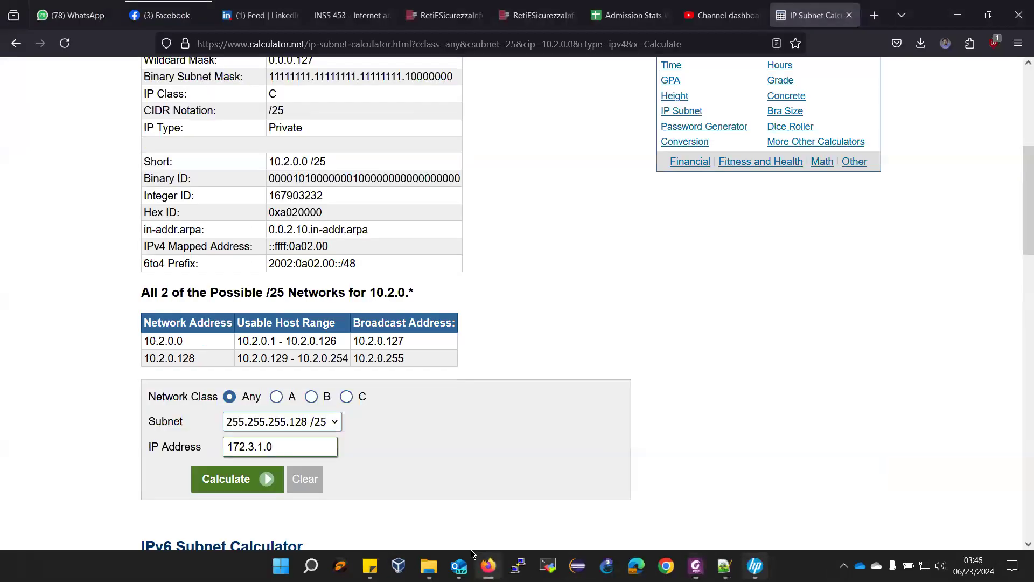
left_click(334, 423)
scroll(321, 373, "down", 1)
left_click(307, 275)
left_click(224, 484)
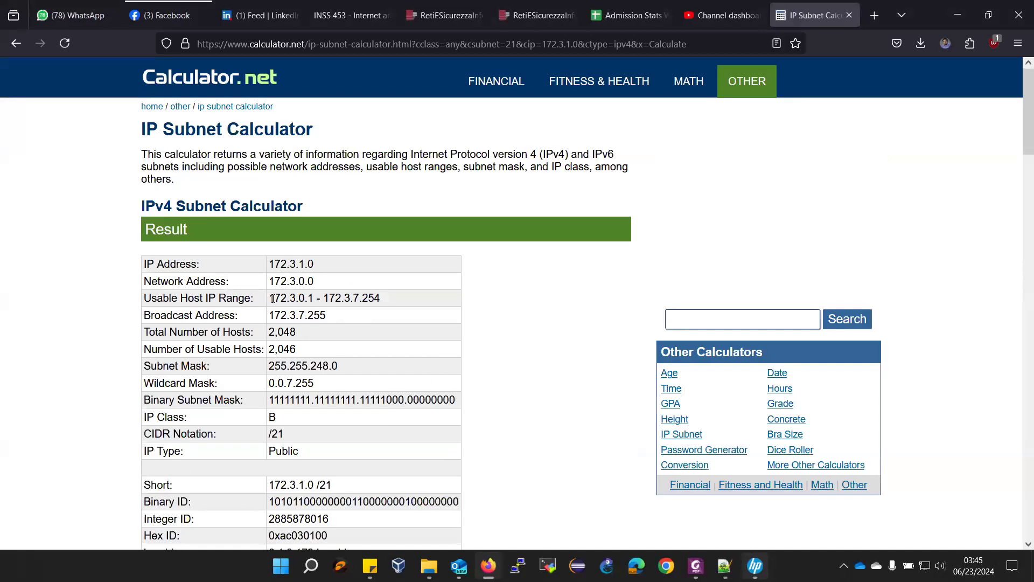
- Copy the 172.3.0.0 network address and add a tab after Net03 in the worksheet
left_click_drag(269, 299, 400, 300)
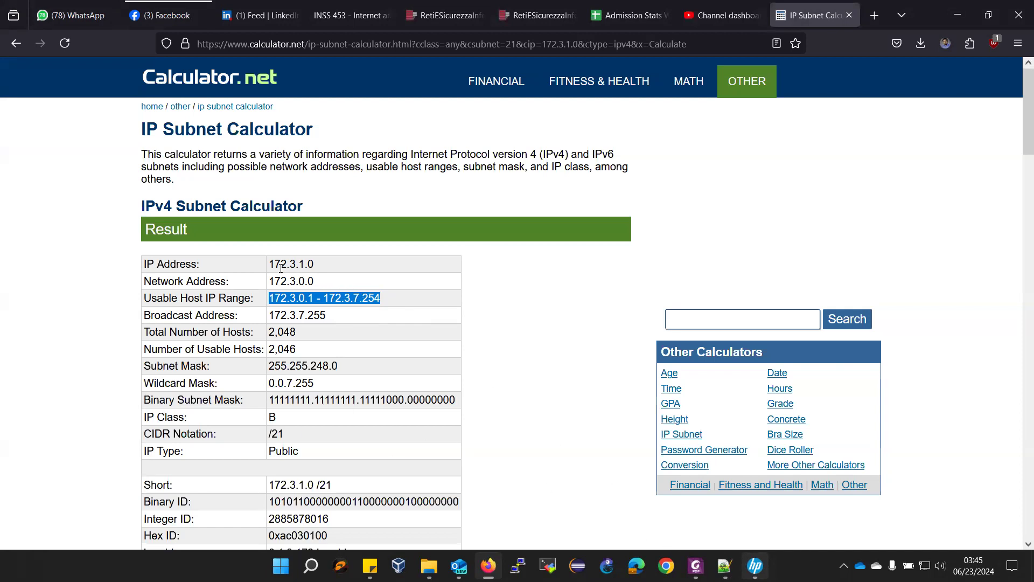
left_click_drag(271, 283, 346, 288)
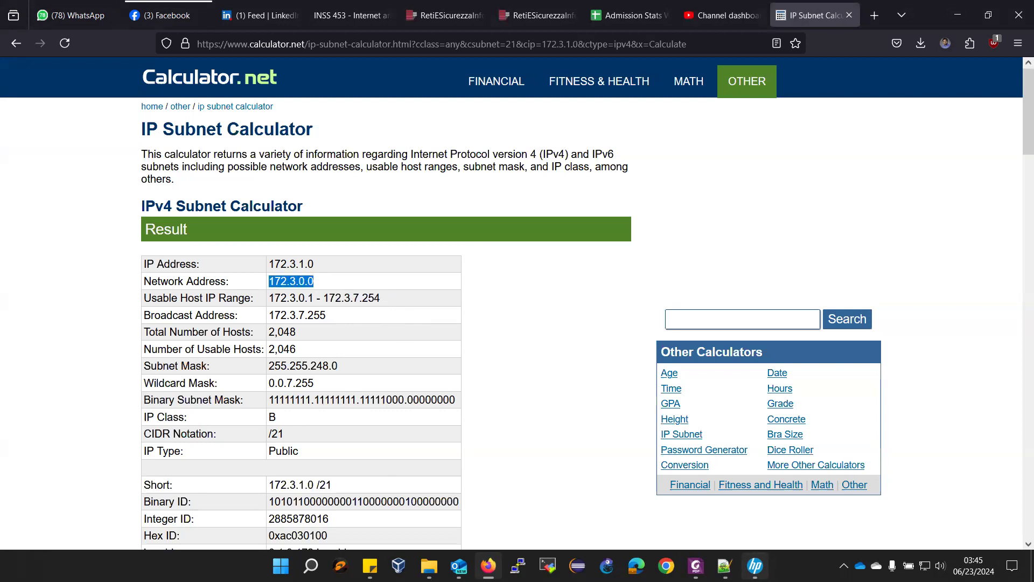
left_click(724, 565)
left_click(165, 115)
key("Tab")
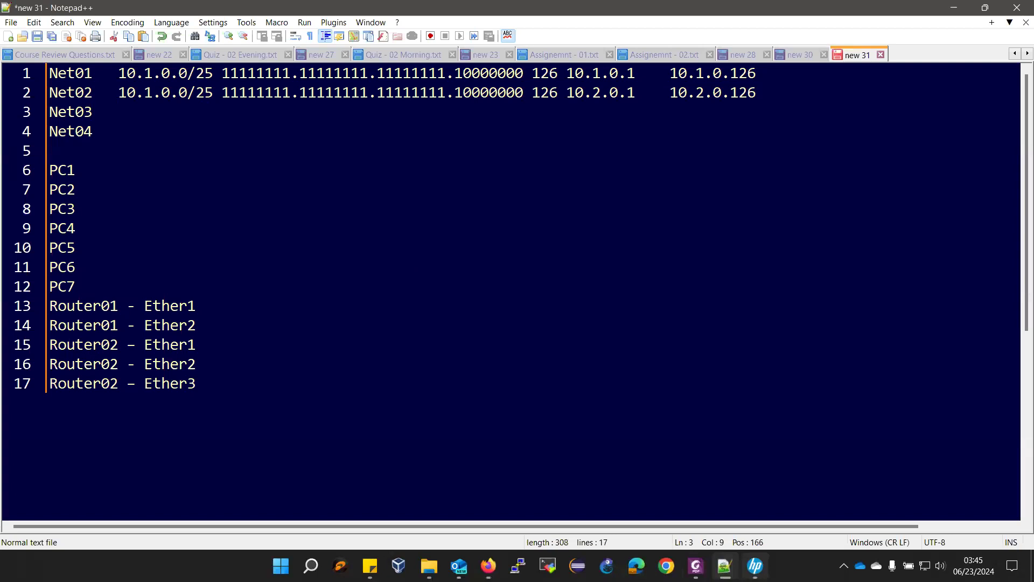
- Type 172.3.0.0/25 after Net03 and tab the mask column into line on all three networks
type("172.3.0.0/25")
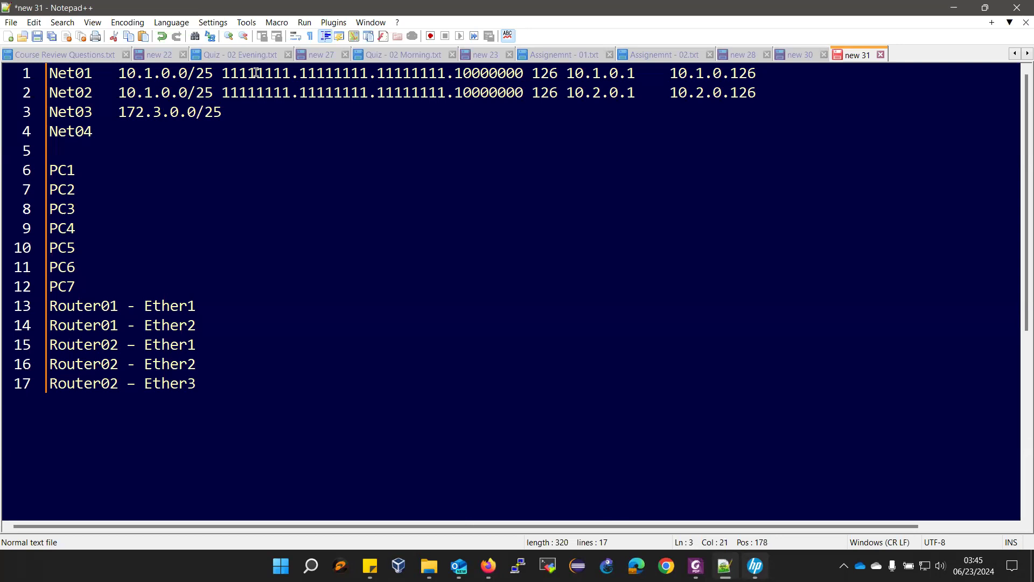
left_click(224, 73)
key("Tab")
left_click(224, 92)
key("Tab")
left_click(224, 111)
key("Tab")
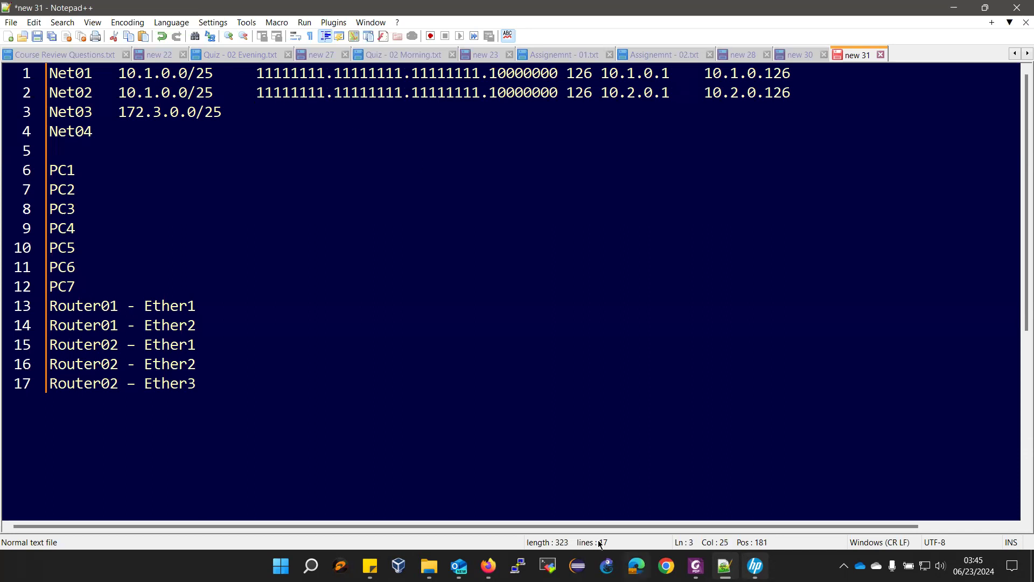
- Paste the binary mask 11111111.11111111.11111000.00000000 onto Net03's line, then select the 2,046 host count
left_click(488, 566)
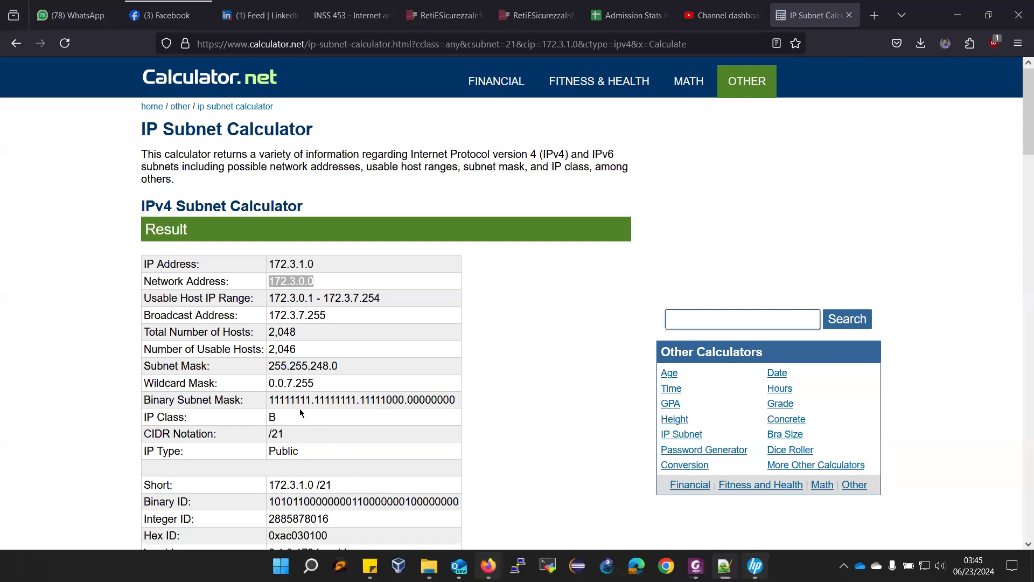
left_click(282, 401)
left_click_drag(281, 401, 473, 402)
key("ctrl+c")
key("alt+Tab")
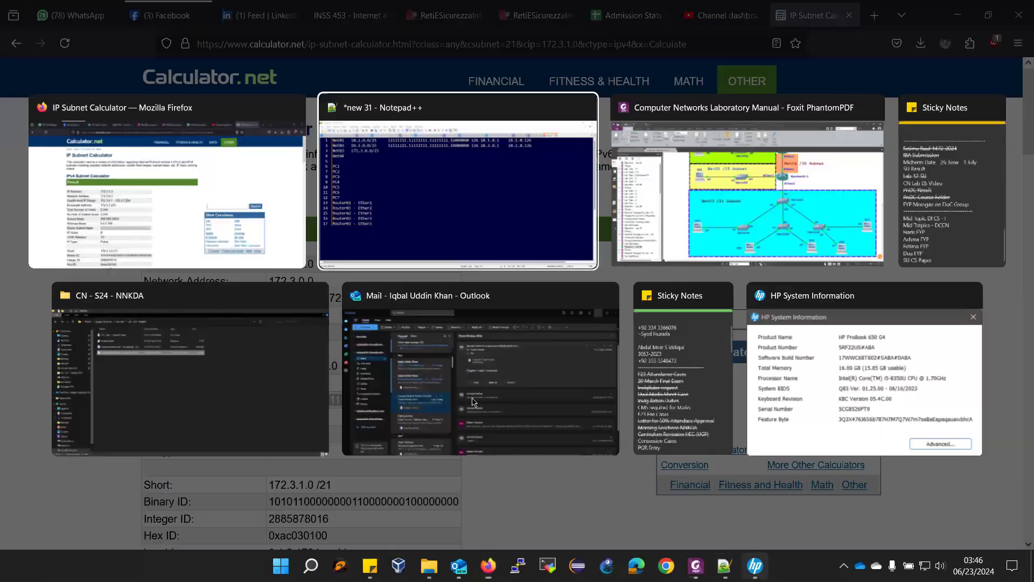
key("ctrl+v")
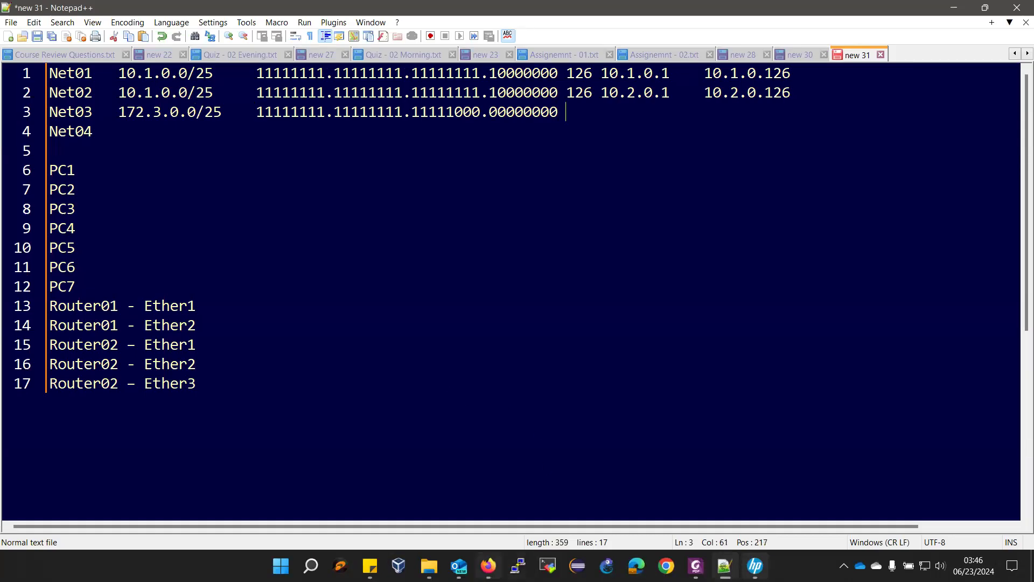
key("alt+Tab")
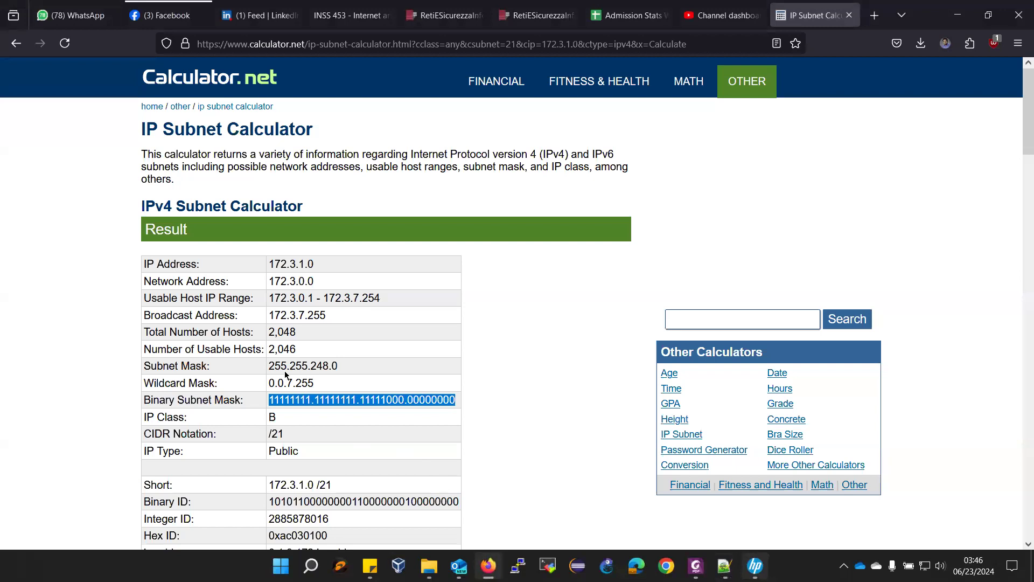
left_click_drag(270, 350, 297, 355)
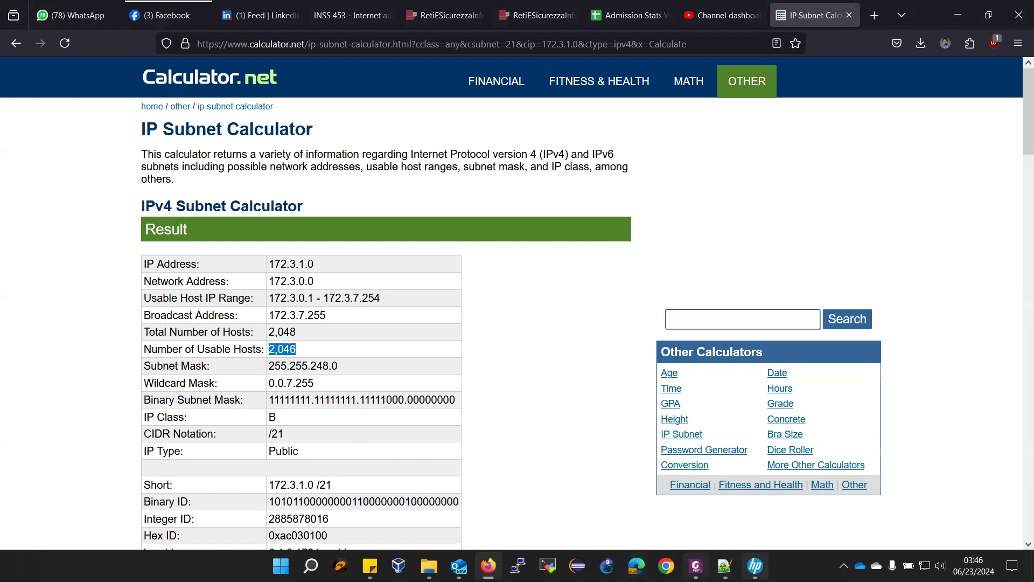
left_click(696, 564)
scroll(720, 350, "down", 15)
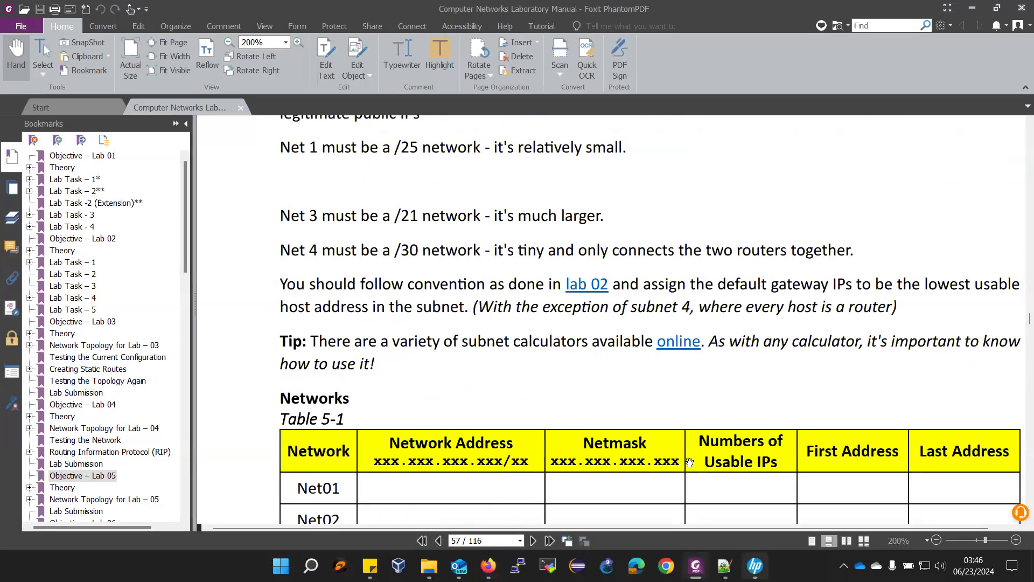
- Enter 2,046 hosts for Net03 and tab all three host counts into one column
scroll(720, 351, "down", 3)
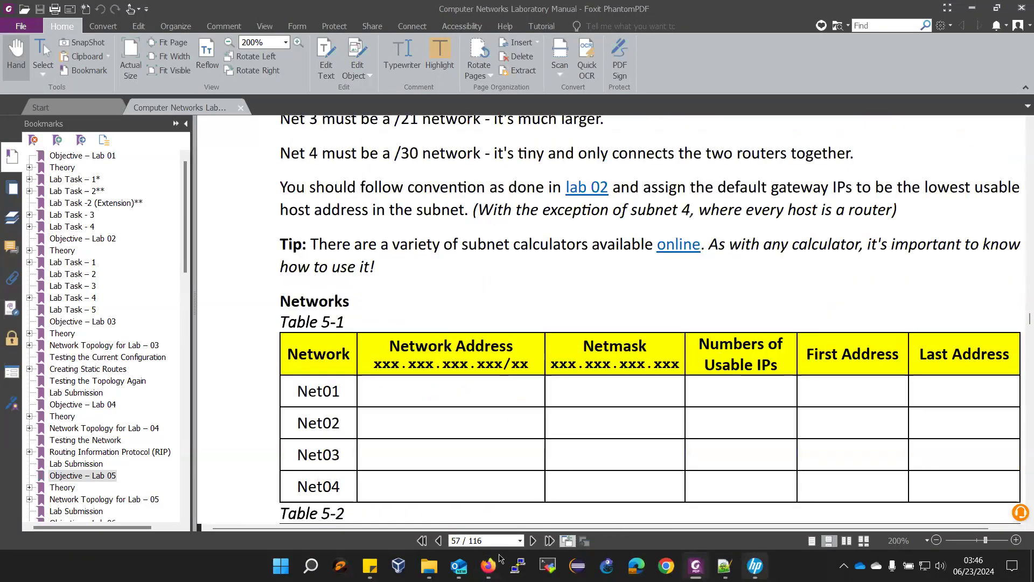
mouse_move(488, 565)
left_click(725, 566)
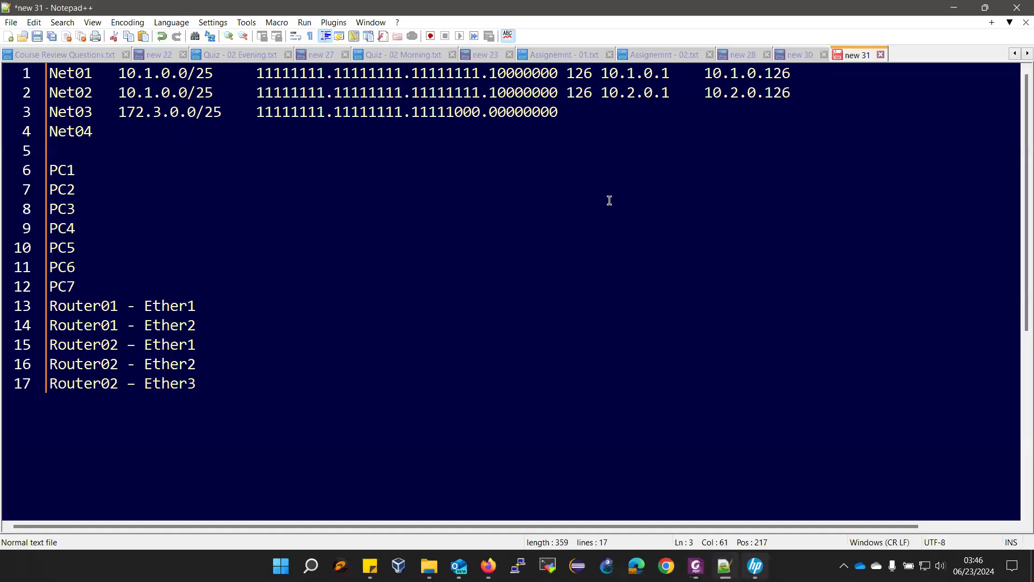
type("2,046")
left_click(560, 73)
key("Tab")
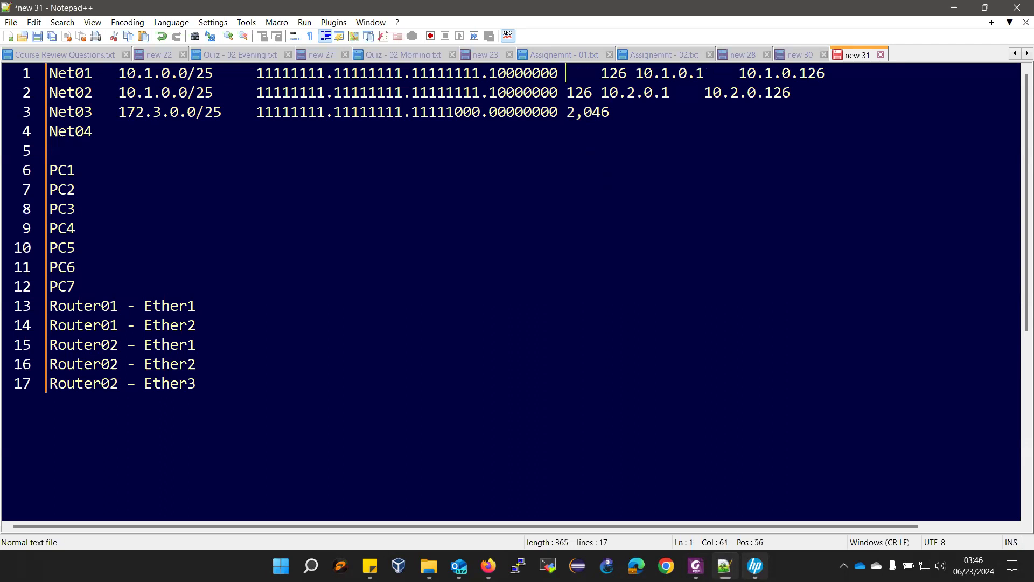
left_click(557, 92)
key("Tab")
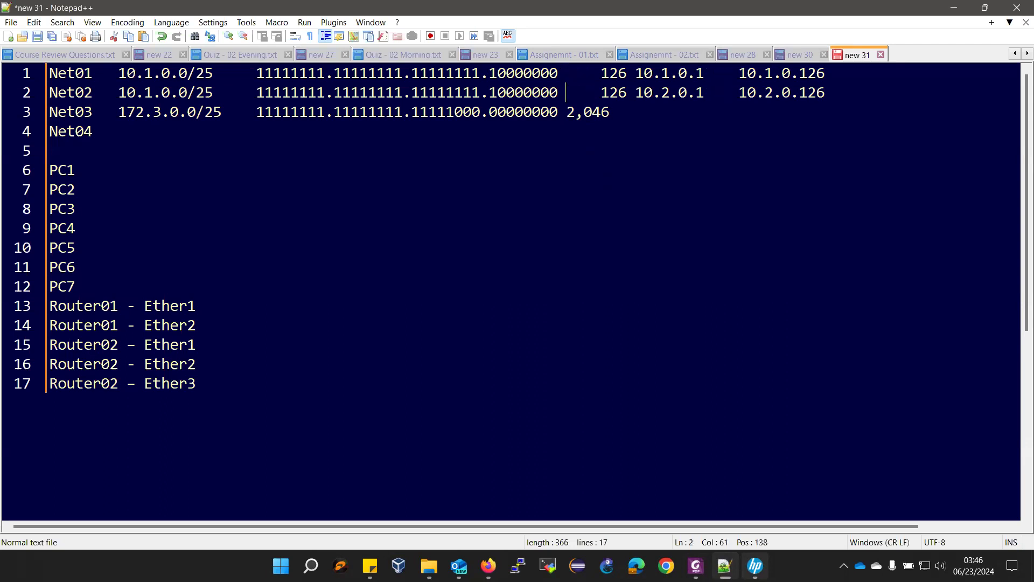
left_click(561, 113)
key("Tab")
- Tab Net01 and Net02's first/last addresses into line and add a gap after 2,046
left_click(635, 74)
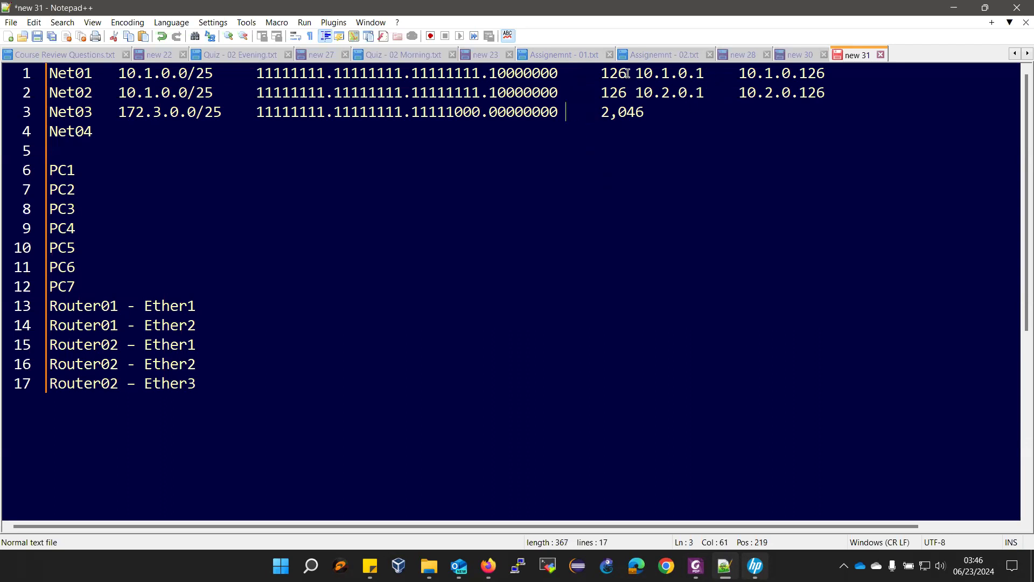
key("Tab")
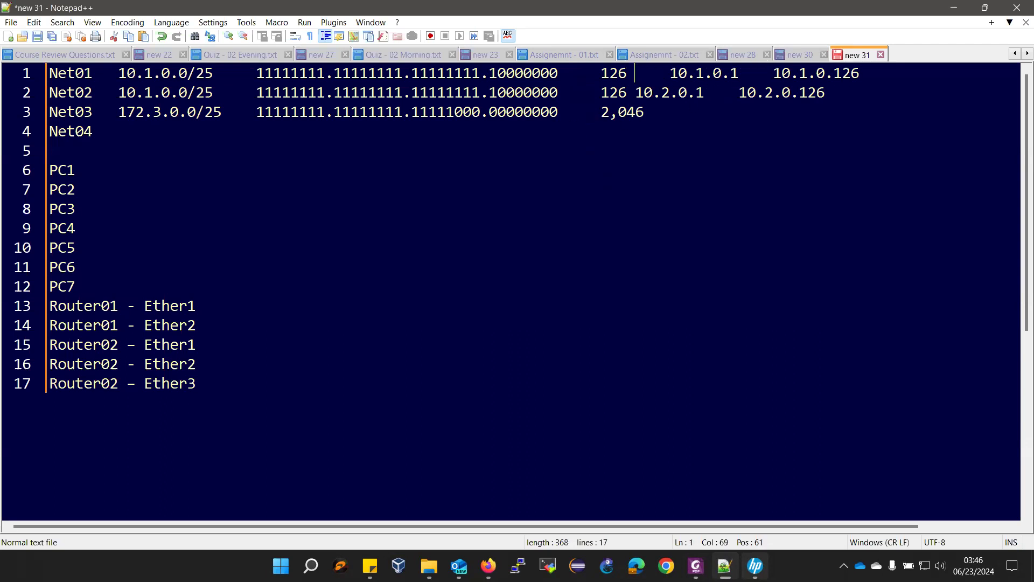
left_click(627, 89)
key("Tab")
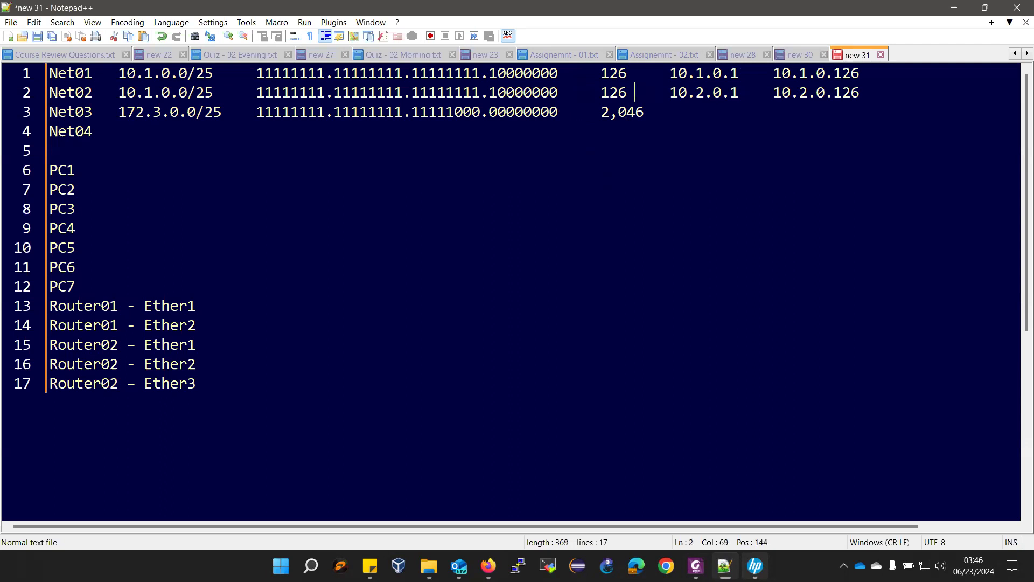
key("Right")
key("Down")
key("Tab")
- Paste Net03's host range and replace its dash with a tab, giving 172.3.0.1 and 172.3.7.254
left_click(488, 565)
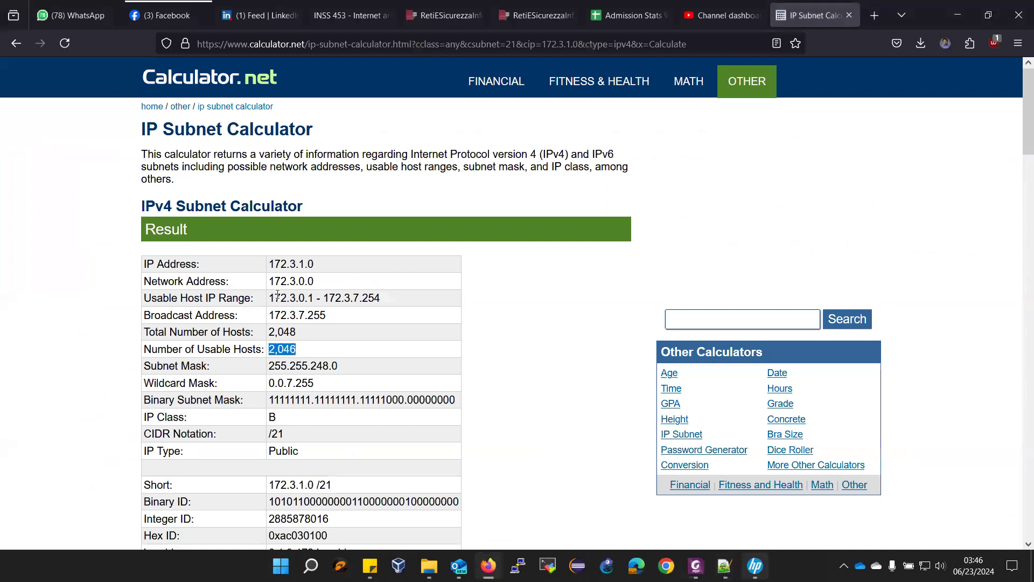
left_click_drag(271, 299, 405, 300)
key("ctrl+c")
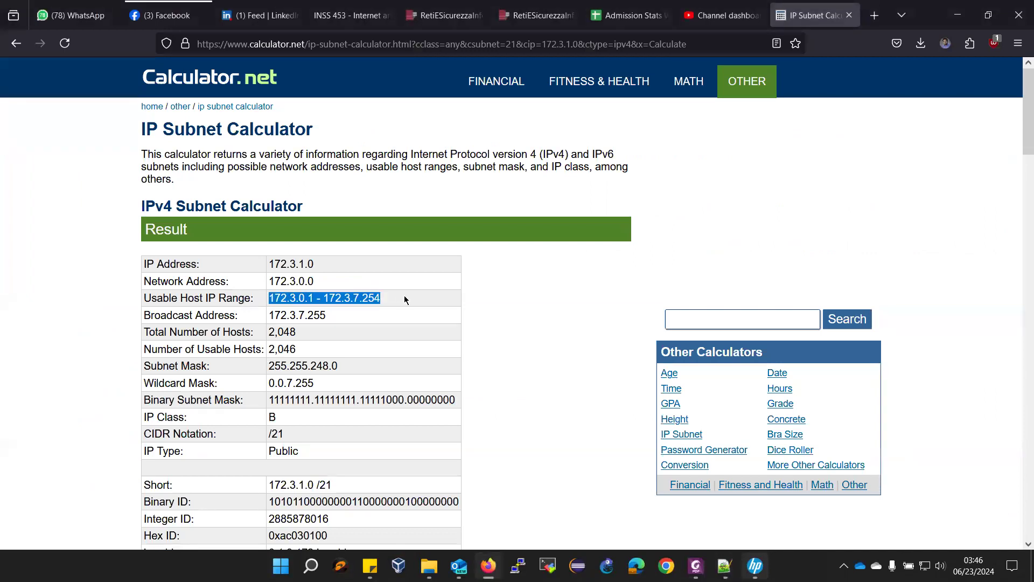
key("alt+Tab")
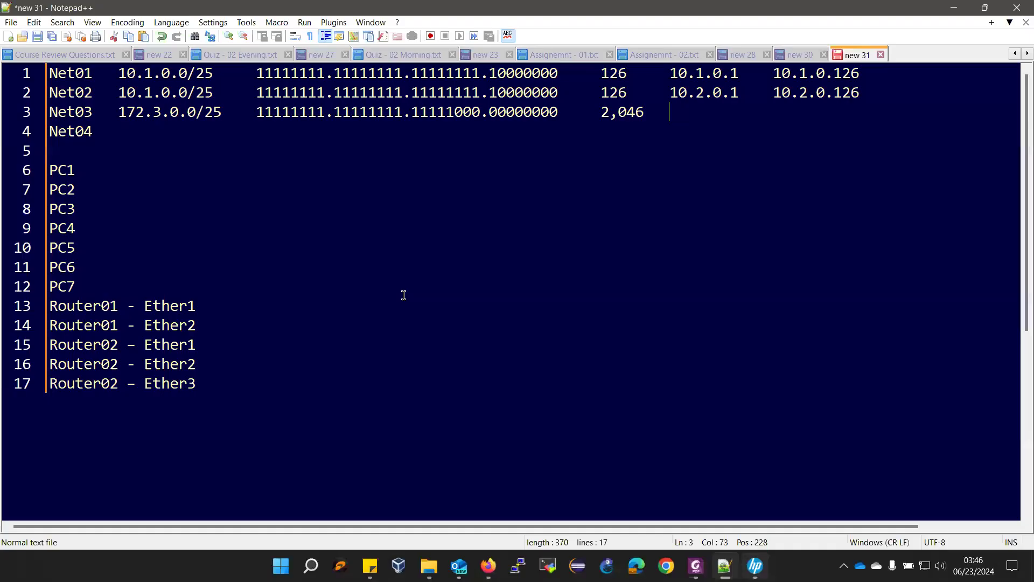
key("ctrl+v")
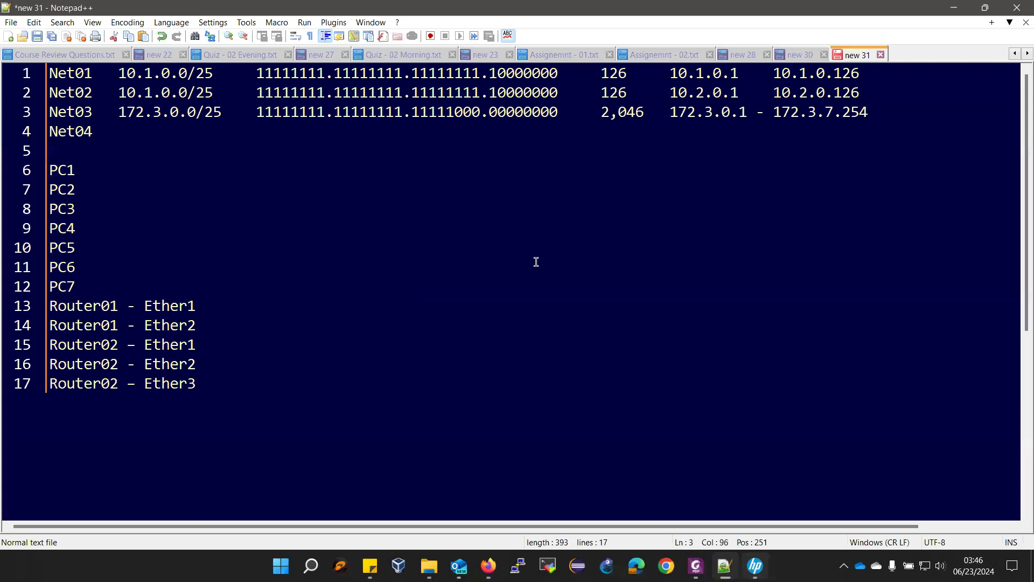
left_click_drag(744, 113, 774, 118)
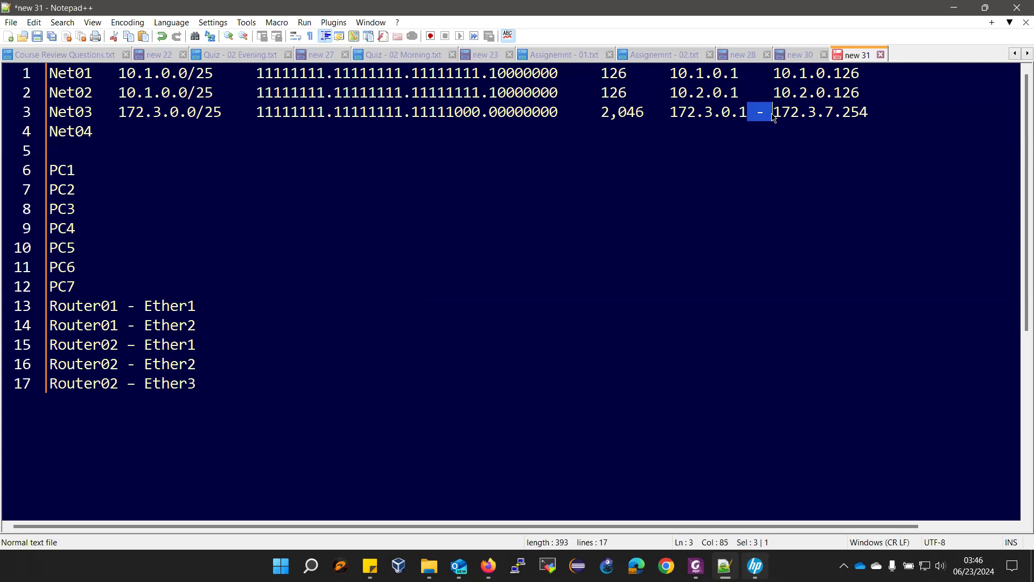
key("Tab")
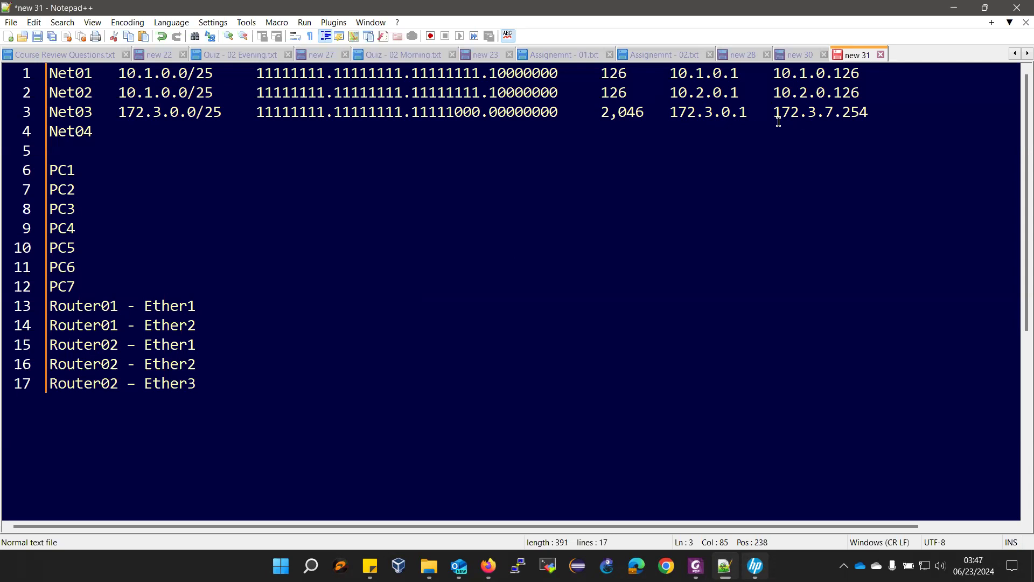
left_click(696, 565)
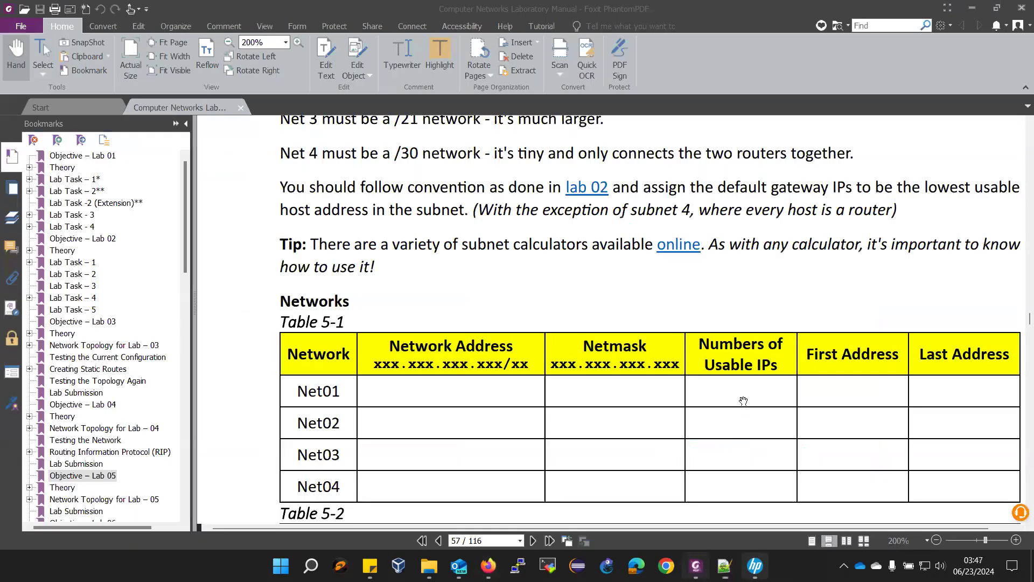
- Scroll the page 56 topology diagram up until Net01, Net02 and the Net04 /30 subnet show
scroll(742, 395, "up", 8)
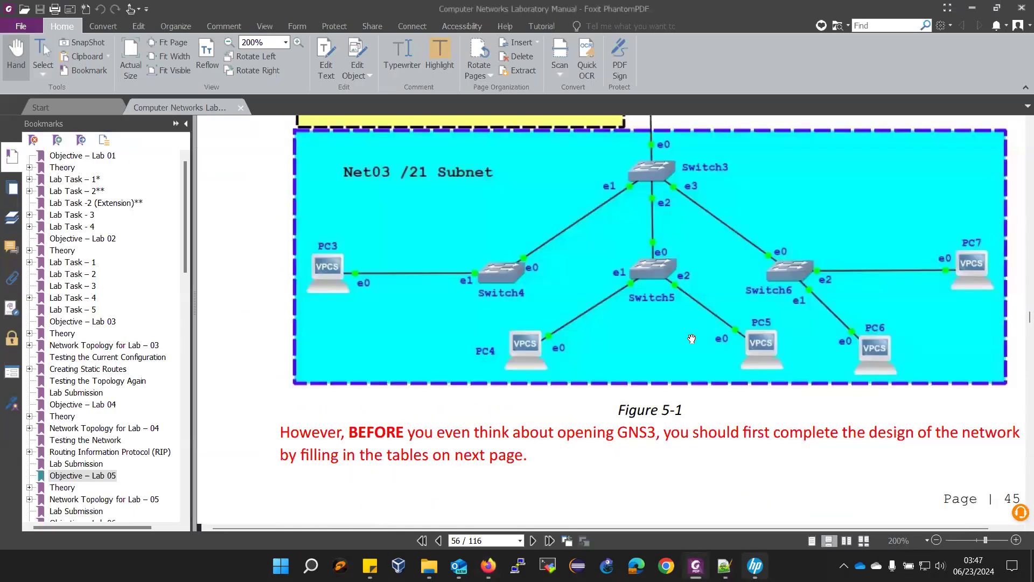
scroll(745, 326, "up", 1)
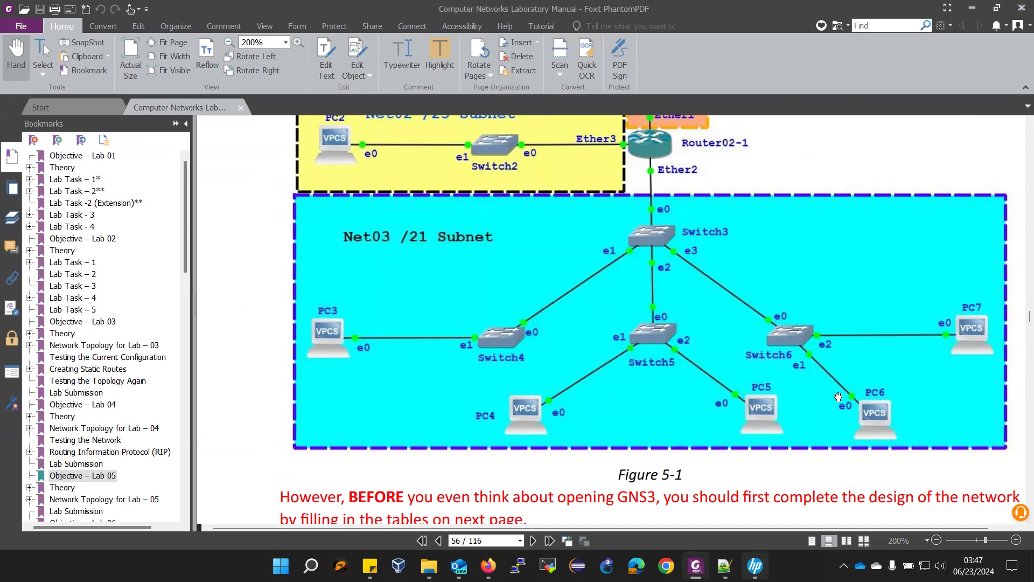
scroll(777, 409, "up", 2)
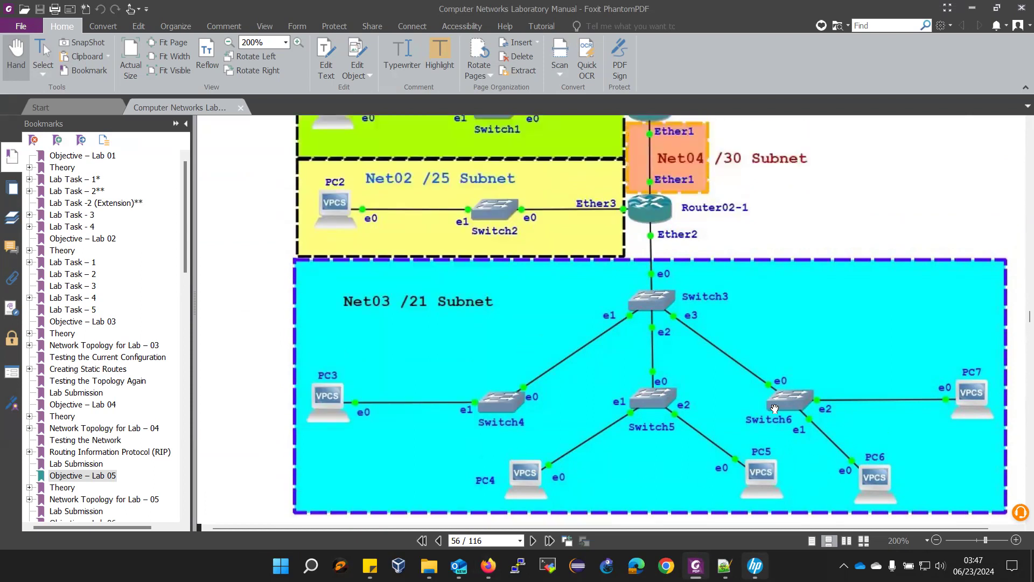
scroll(756, 375, "up", 2)
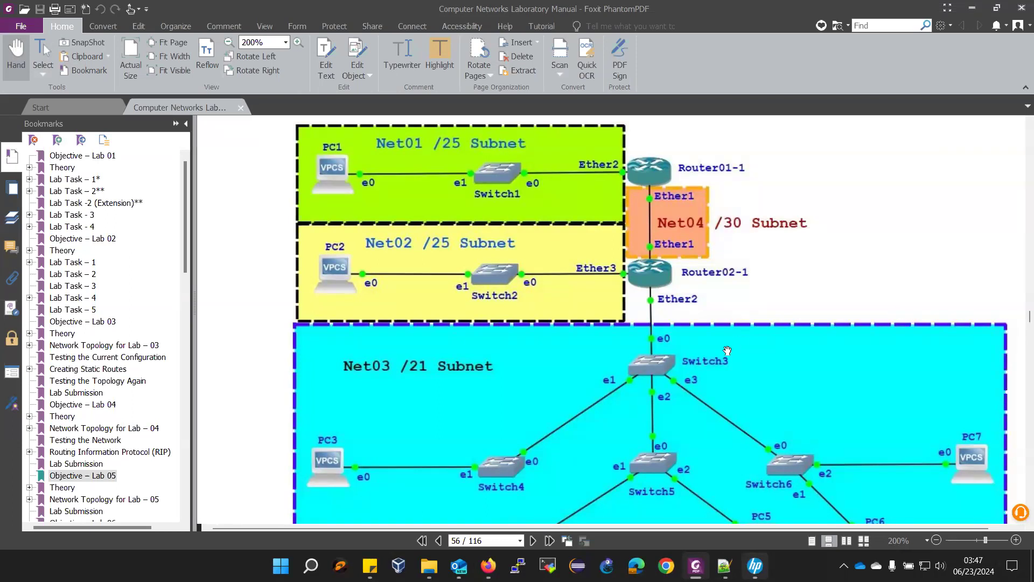
mouse_move(717, 562)
- Calculate the 255.255.255.252 /30 subnet for IP address 111.0.0.0 in the subnet calculator
left_click(488, 566)
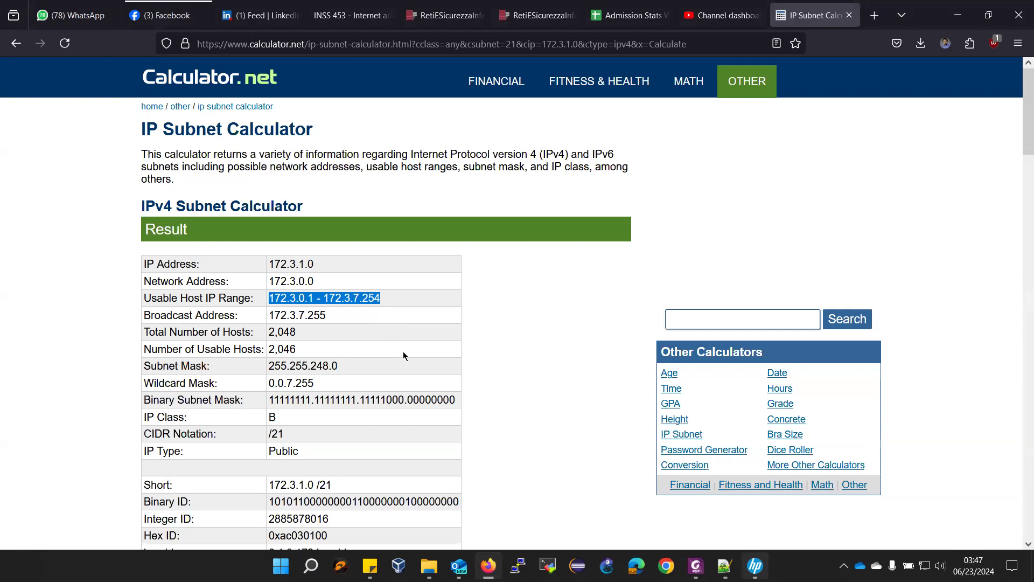
scroll(438, 459, "down", 10)
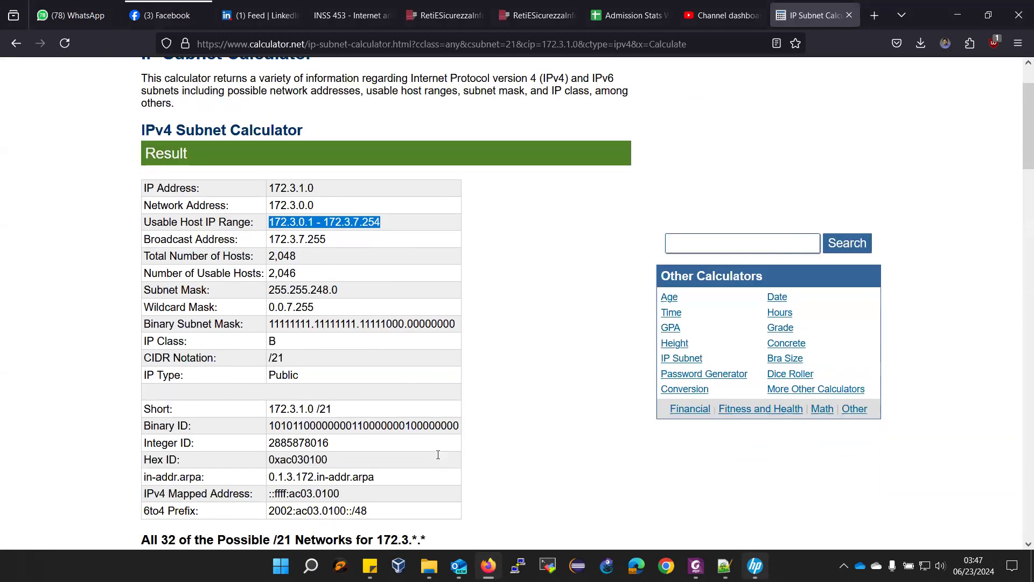
scroll(438, 459, "up", 7)
scroll(438, 459, "down", 5)
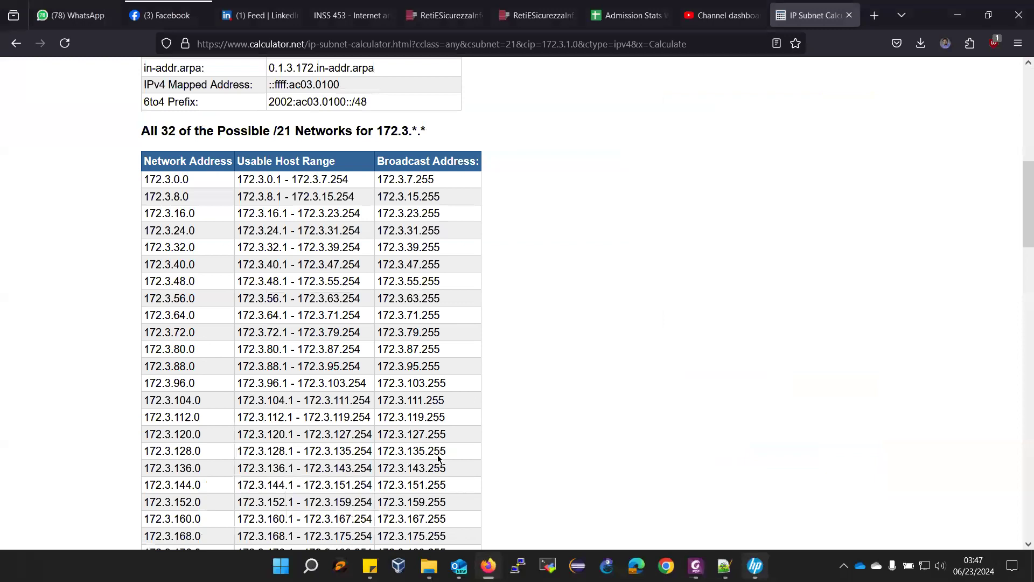
scroll(438, 459, "down", 15)
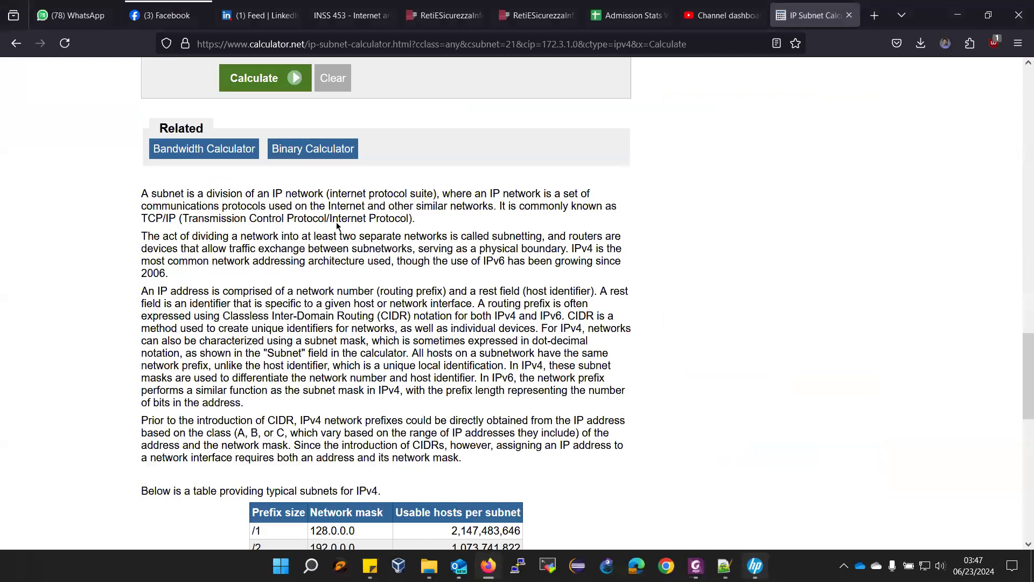
scroll(338, 225, "up", 6)
left_click(326, 204)
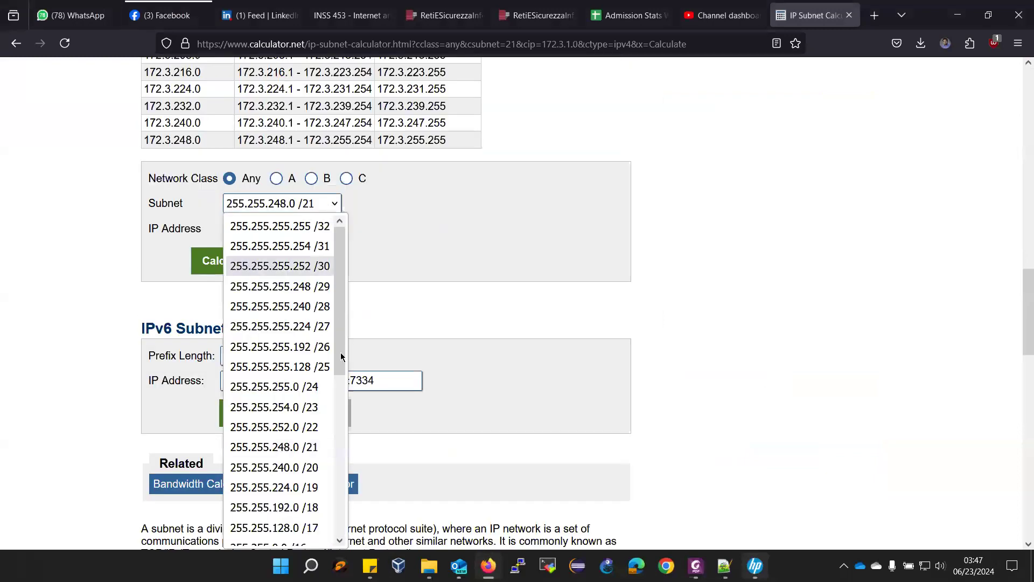
left_click(325, 267)
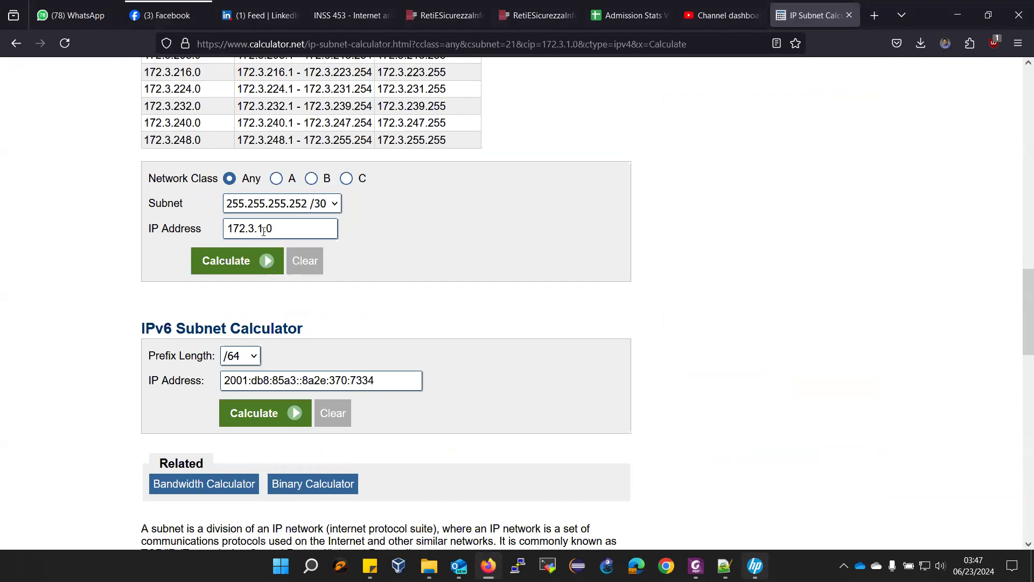
left_click_drag(228, 225, 310, 224)
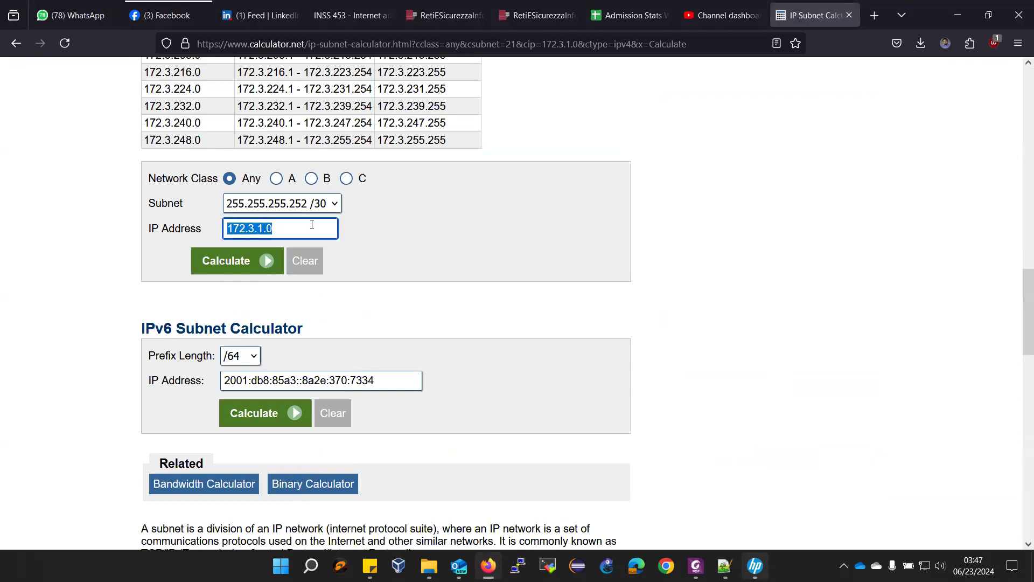
type("111.0.0.0")
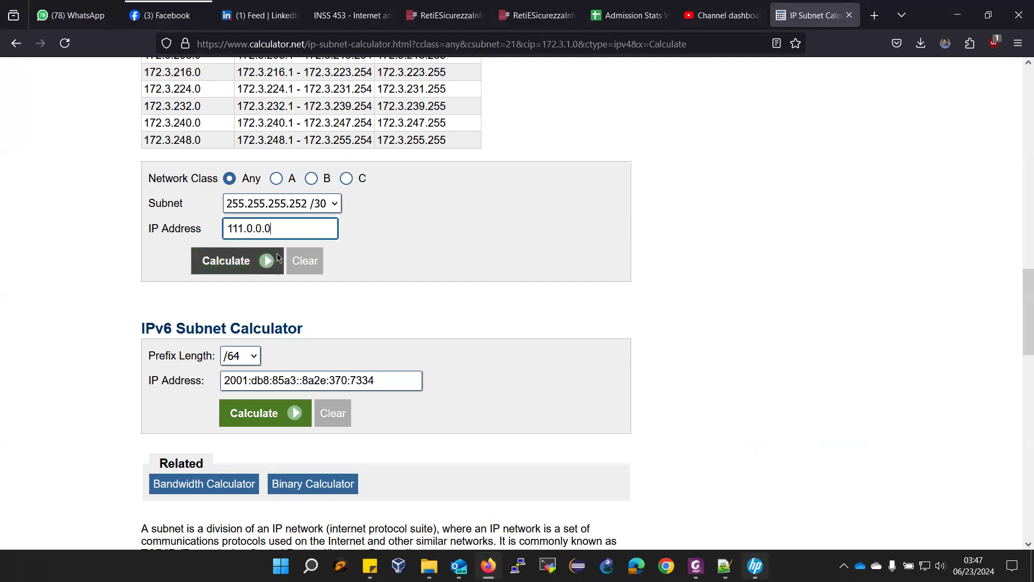
left_click(243, 262)
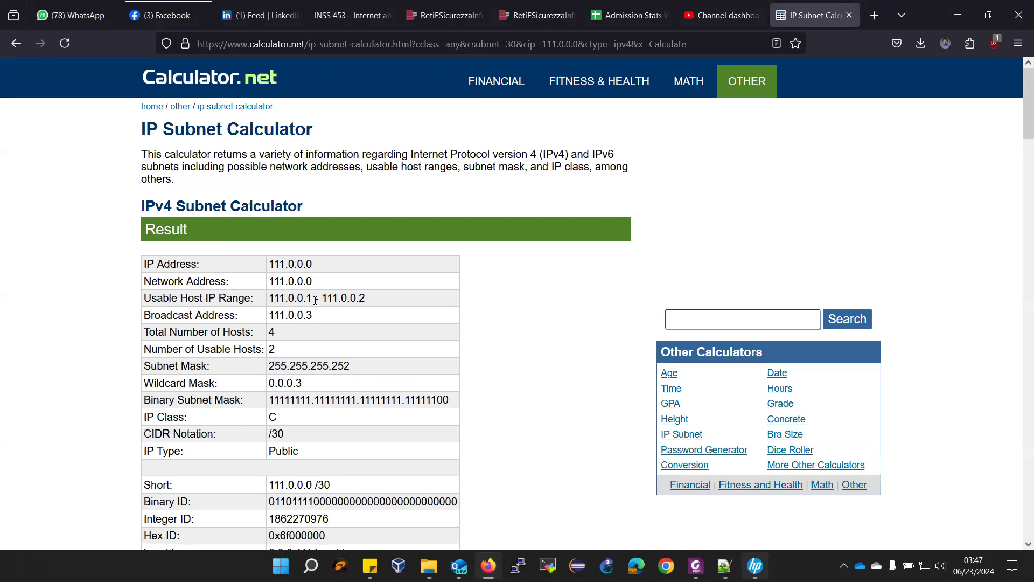
- Copy the network address 111.0.0.0 and add a column separator after Net04 on line 4
left_click_drag(269, 282, 333, 286)
key("ctrl+c")
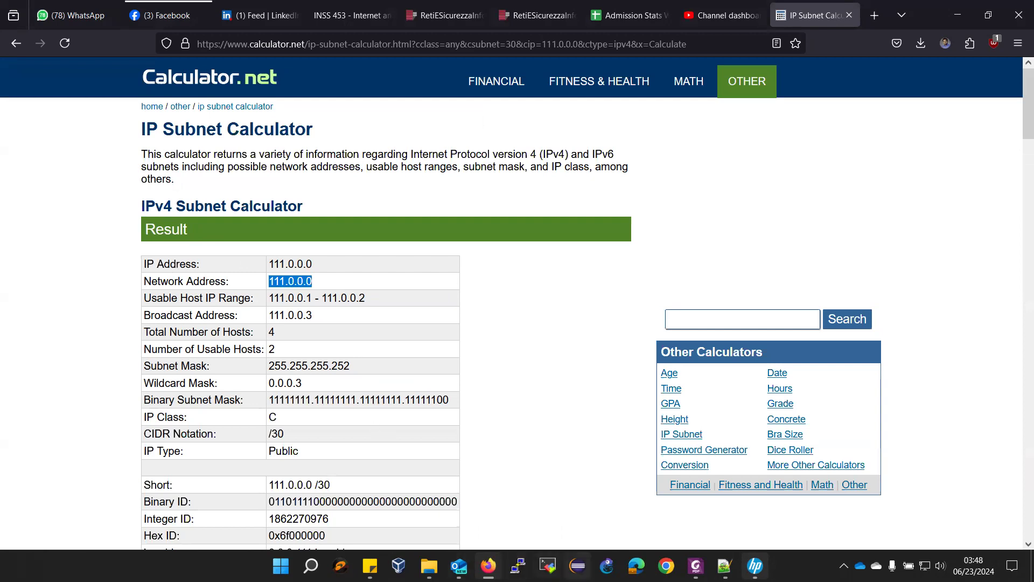
left_click(725, 566)
left_click(143, 131)
key("Tab")
- Enter 111.0.0.0/30 and mask 11111111.11111111.11111111.11111100 in the Net04 row
key("ctrl+v")
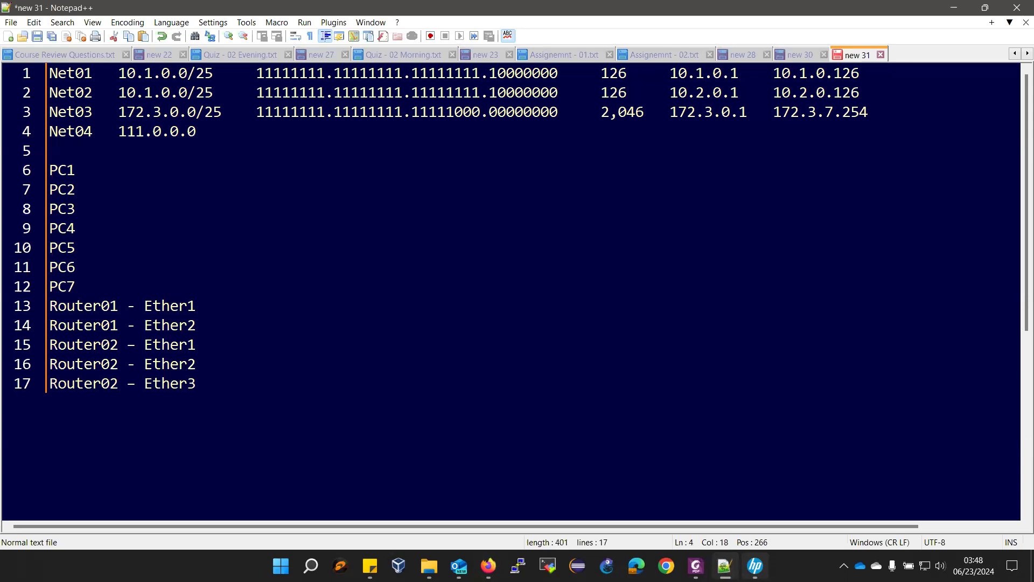
type("/30")
key("Tab")
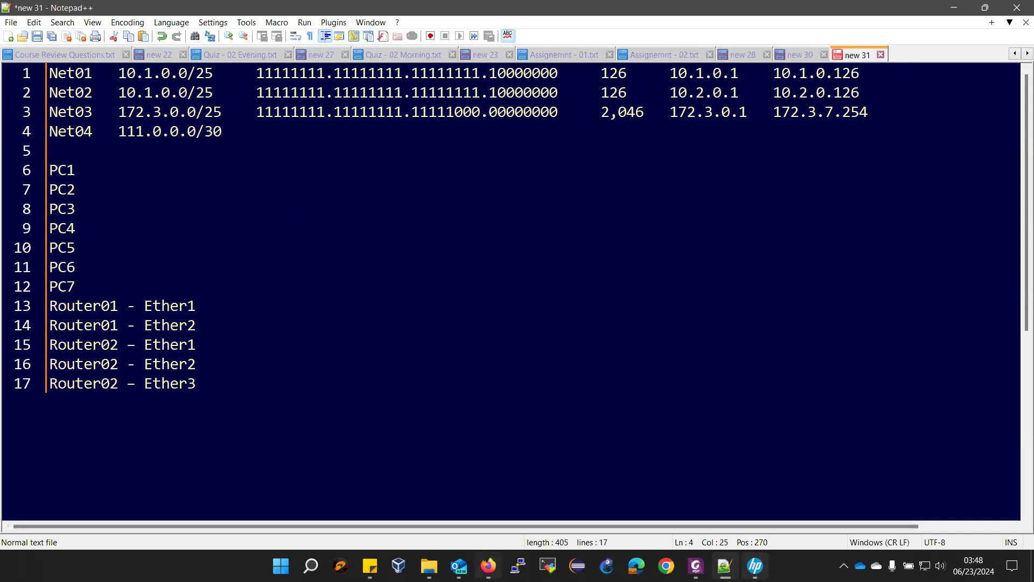
left_click(488, 565)
left_click_drag(269, 401, 484, 404)
key("ctrl+c")
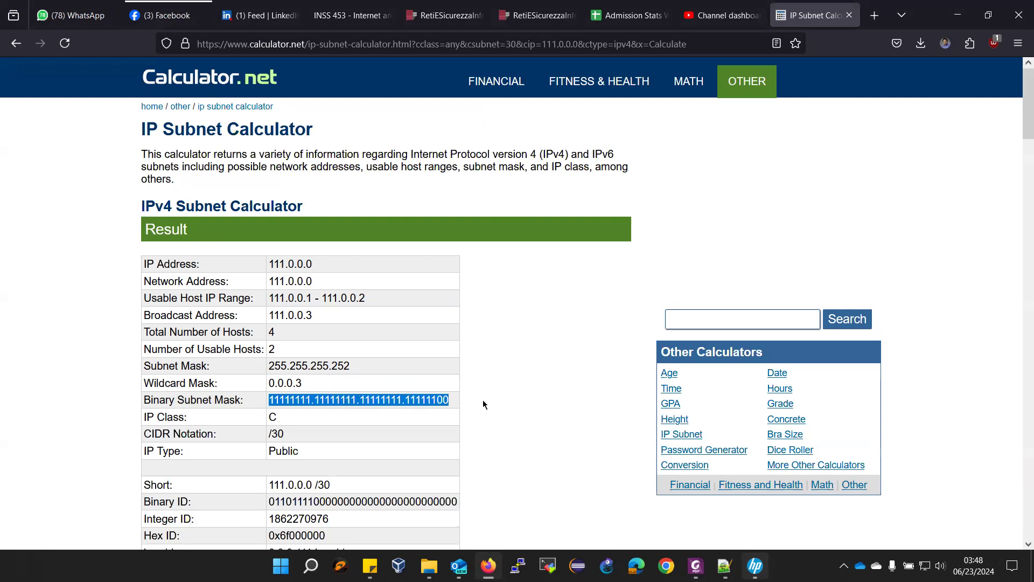
key("alt+Tab")
key("ctrl+v")
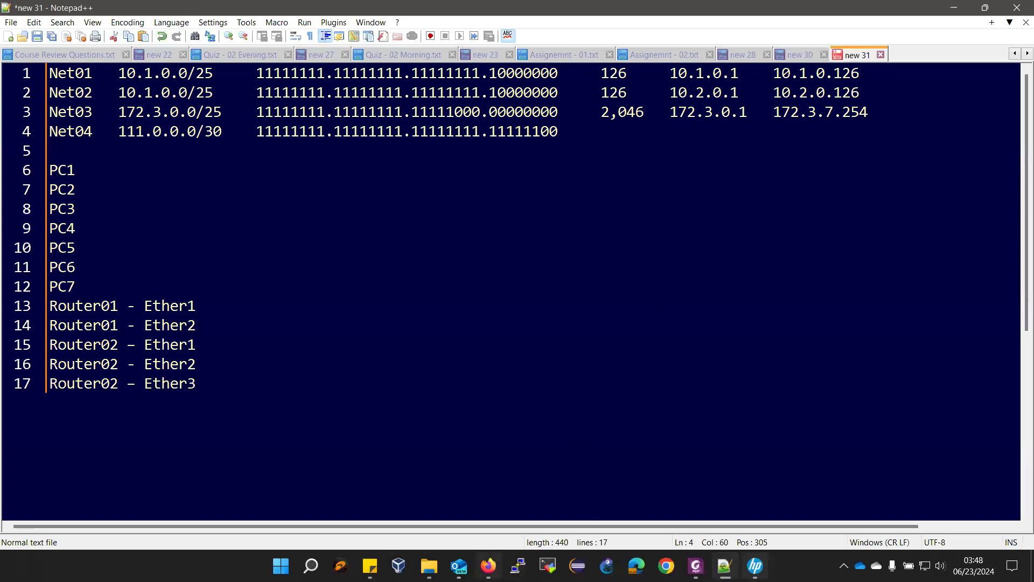
- Add the usable host count 02 to the Net04 row
left_click(488, 565)
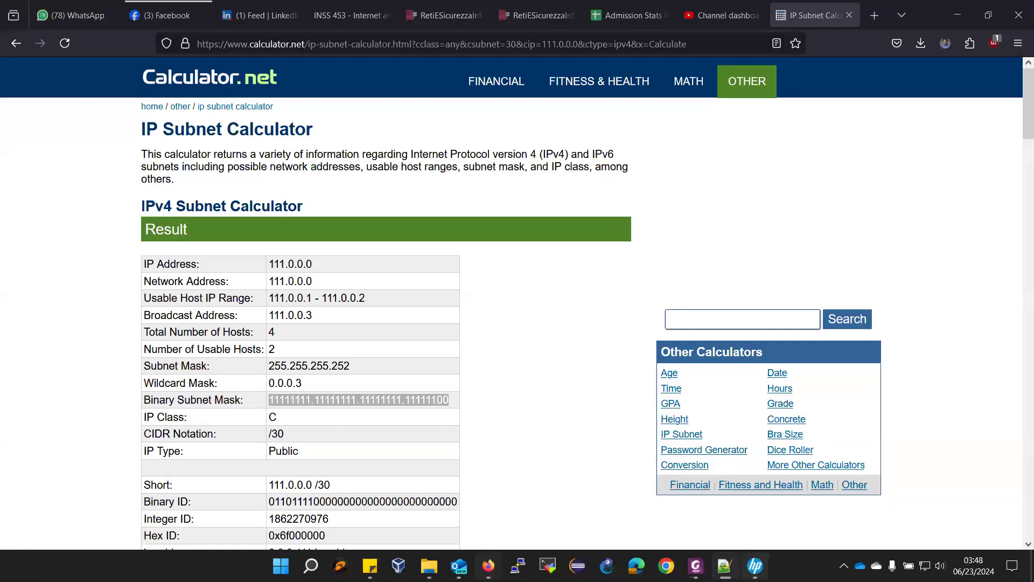
double_click(272, 348)
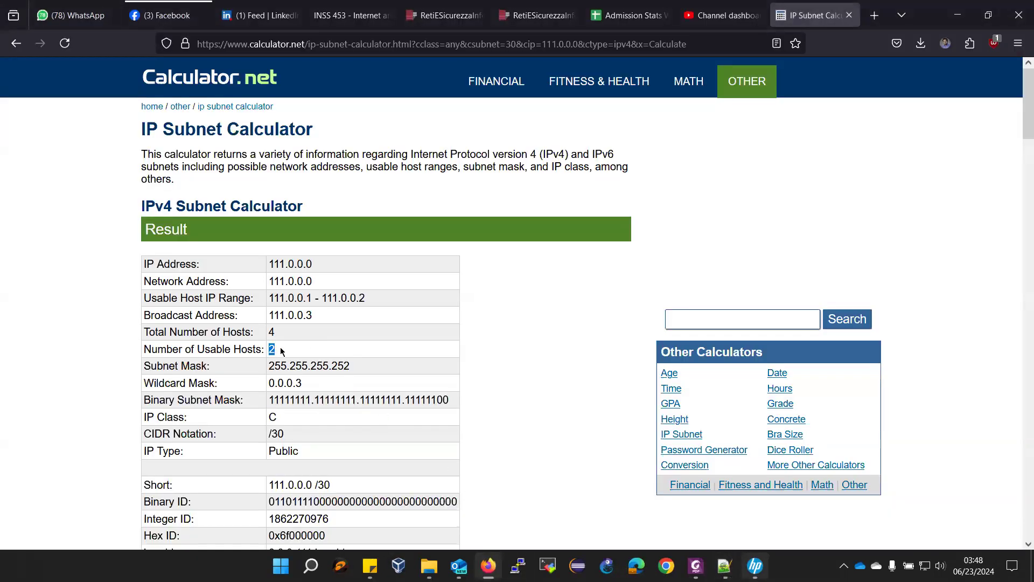
key("alt+Tab")
key("Tab")
key("Tab")
type("02")
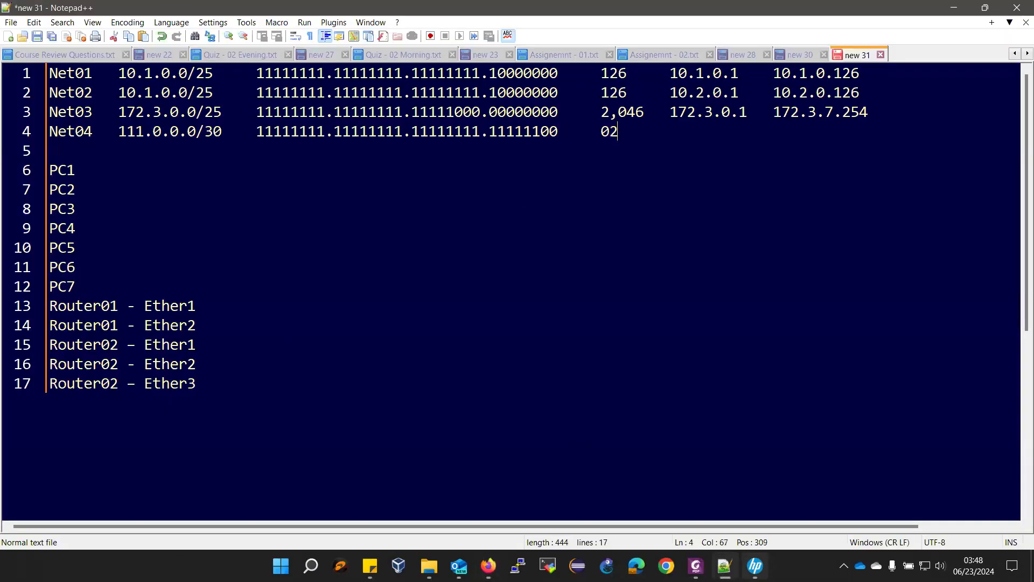
key("Tab")
key("Tab")
- Add the host range 111.0.0.1 and 111.0.0.2 as separate tab-delimited columns
left_click(488, 566)
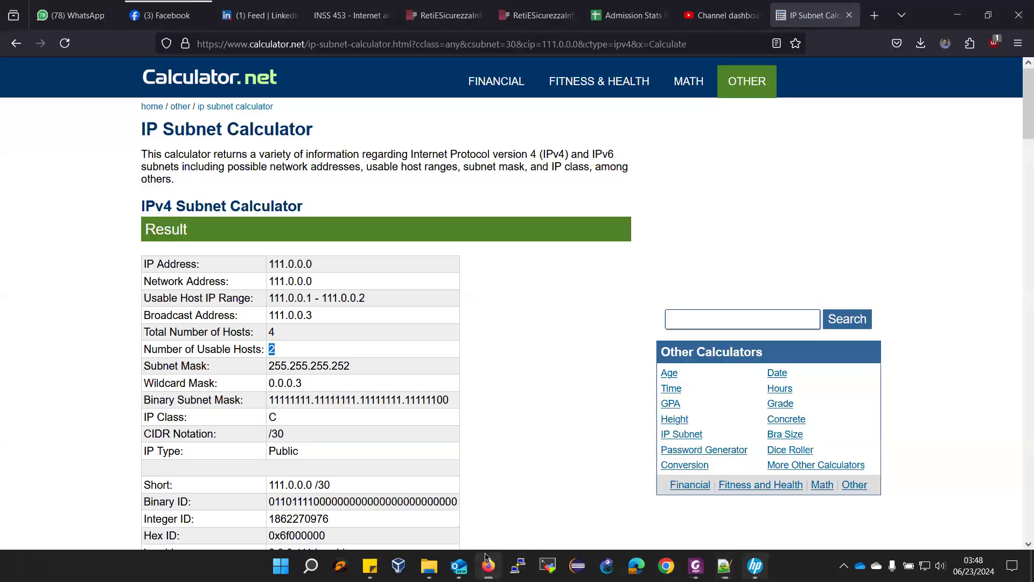
left_click_drag(268, 298, 370, 297)
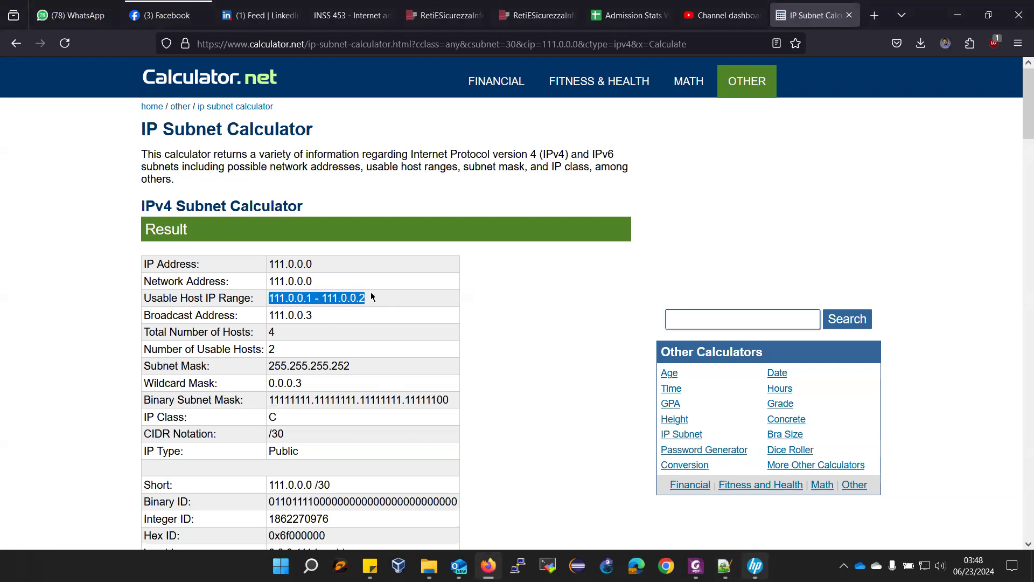
key("ctrl+c")
key("alt+Tab")
key("ctrl+v")
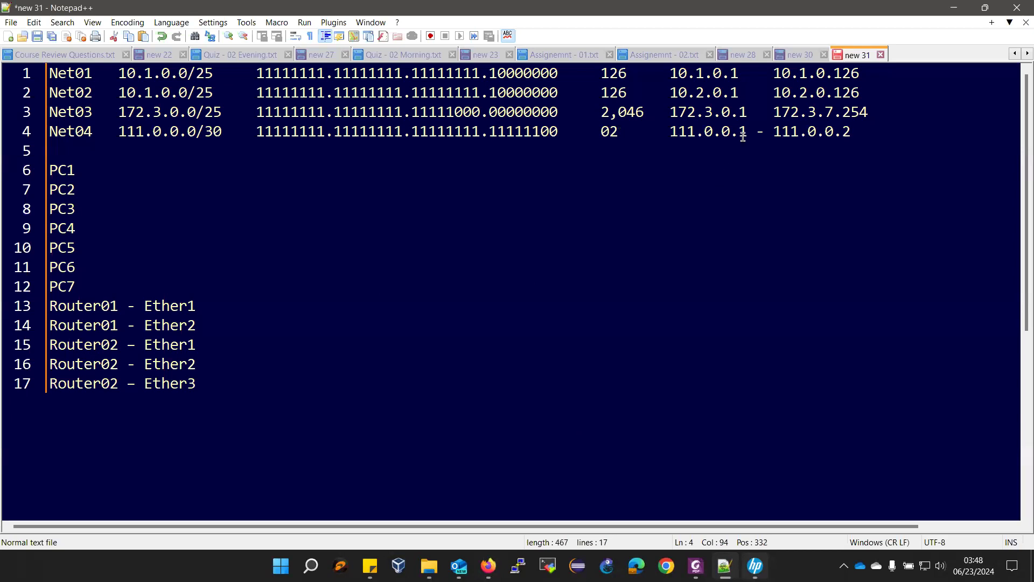
left_click_drag(747, 132, 774, 133)
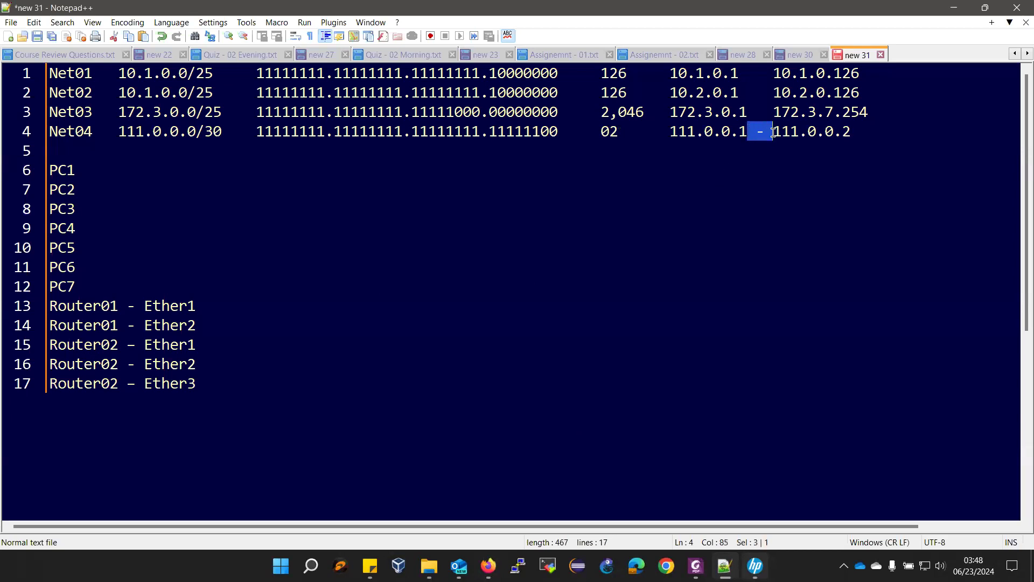
key("Tab")
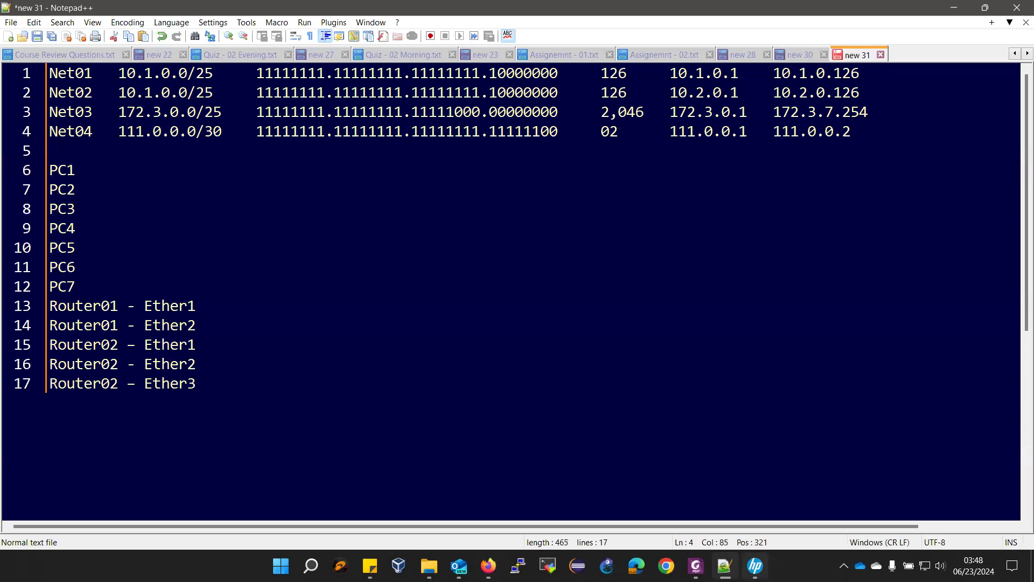
left_click(151, 164)
mouse_move(488, 566)
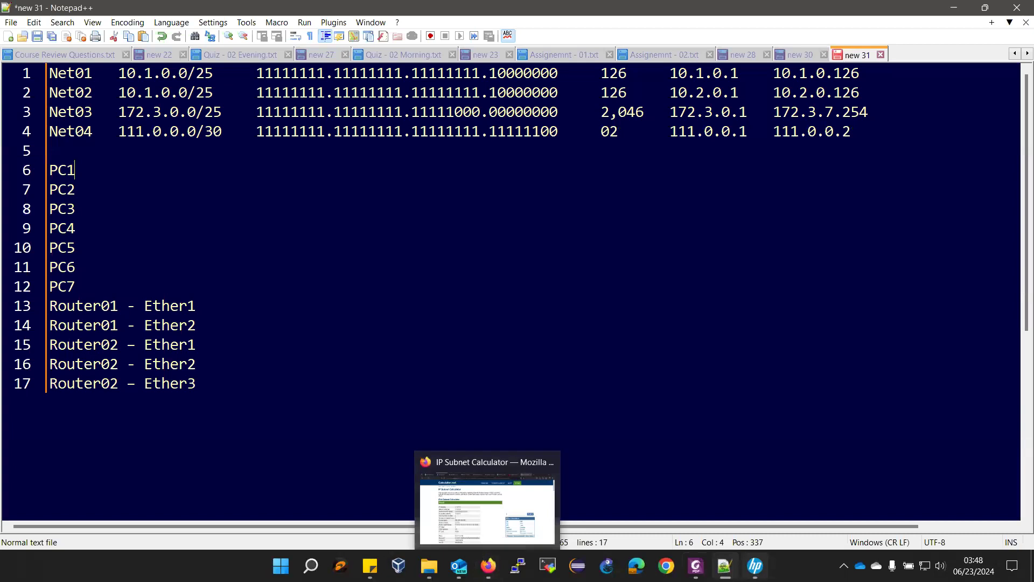
mouse_move(696, 560)
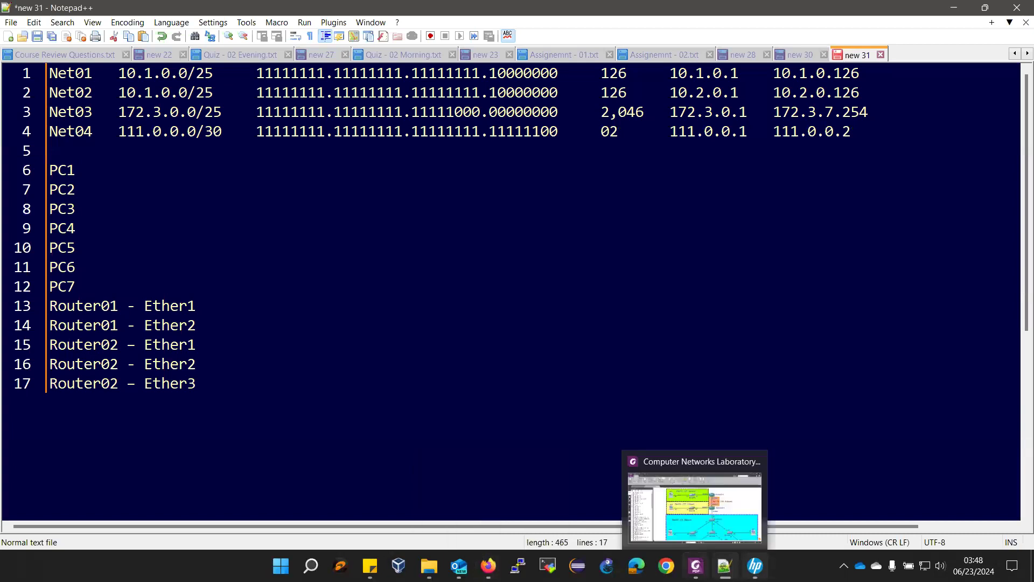
left_click(700, 525)
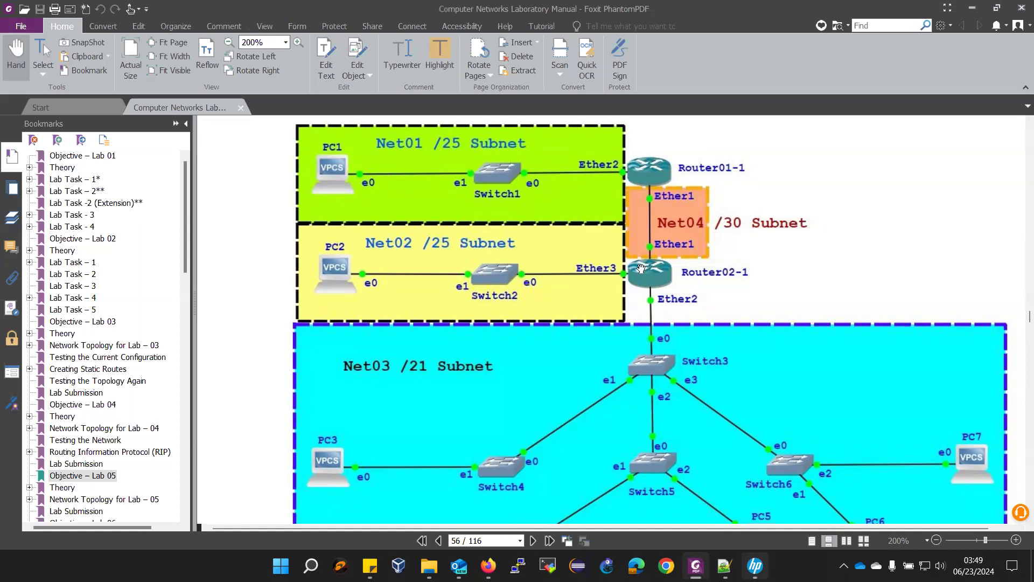
left_click(735, 536)
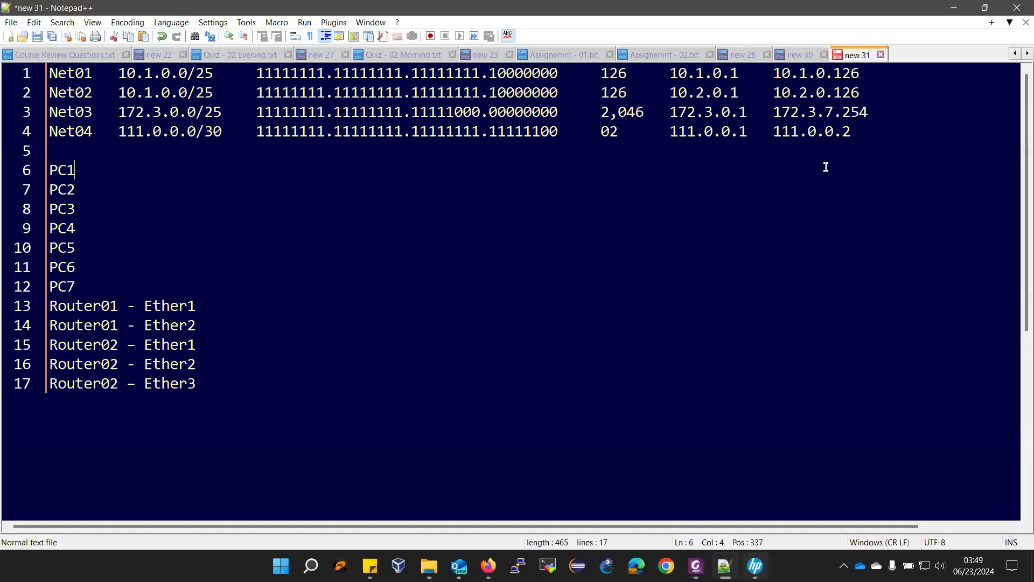
- Record 10.1.0.126/25 as Router01's Ether2 address on line 14
left_click_drag(772, 75, 861, 74)
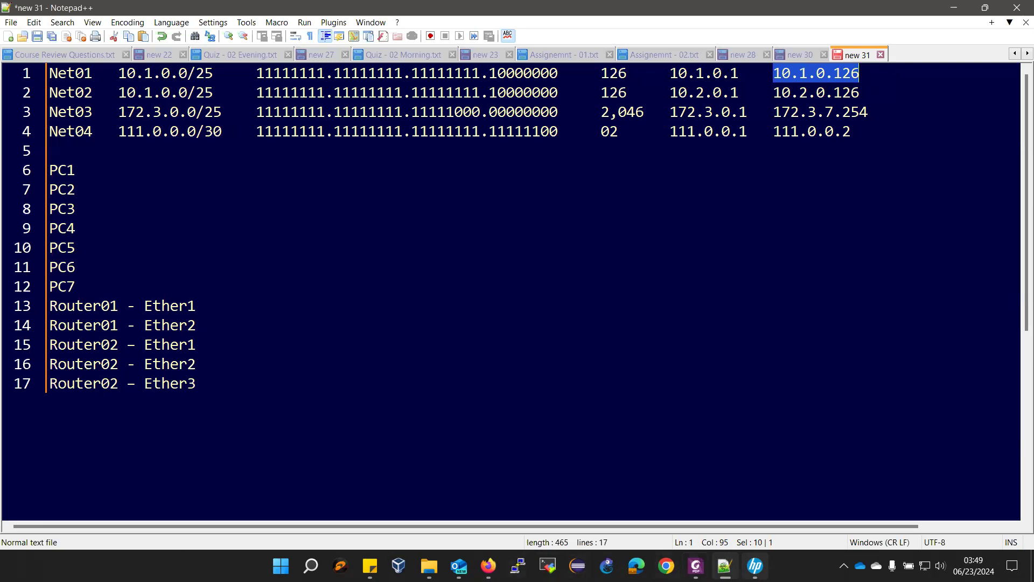
mouse_move(696, 566)
left_click(687, 529)
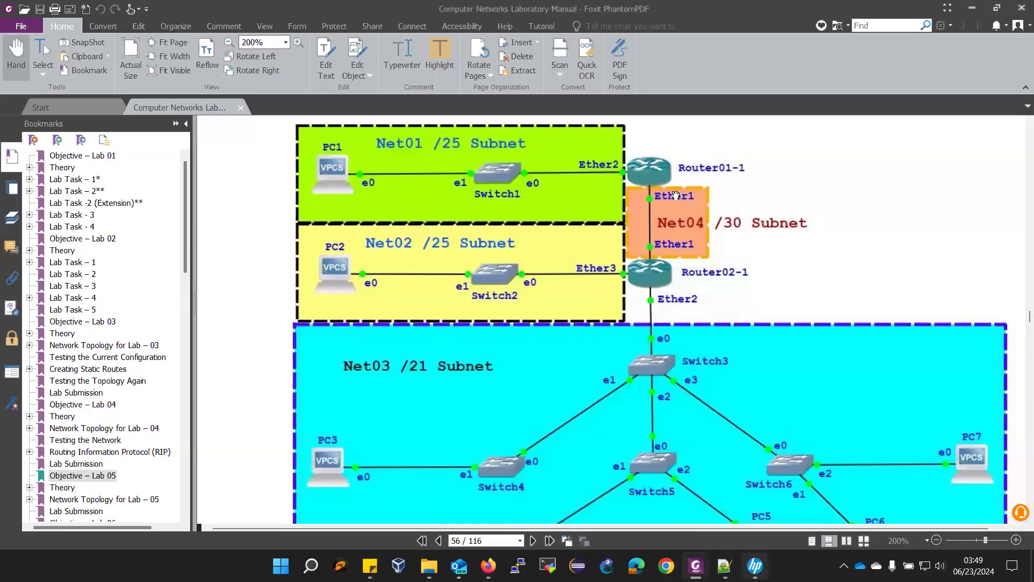
left_click(725, 565)
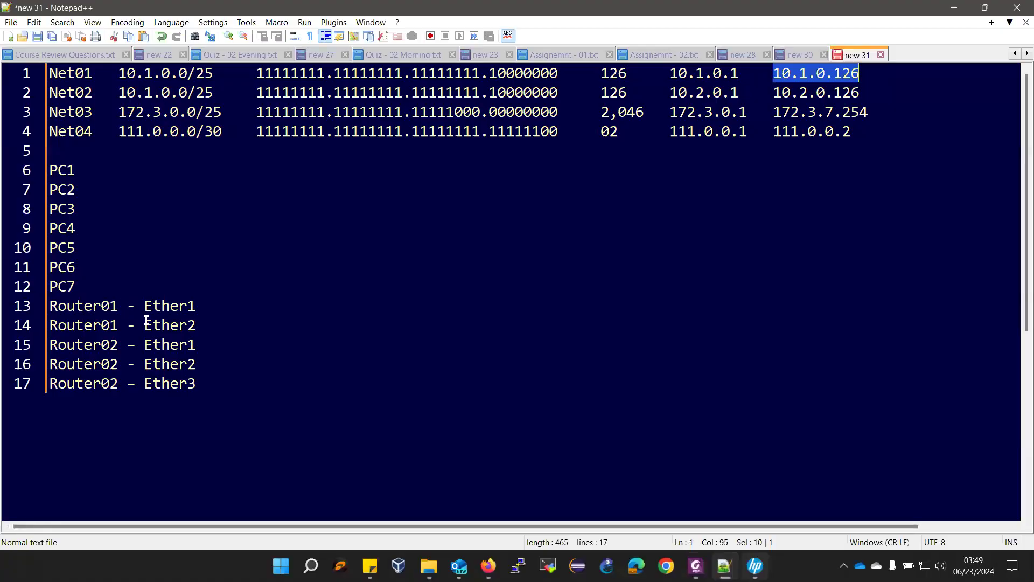
left_click(214, 324)
key("Tab")
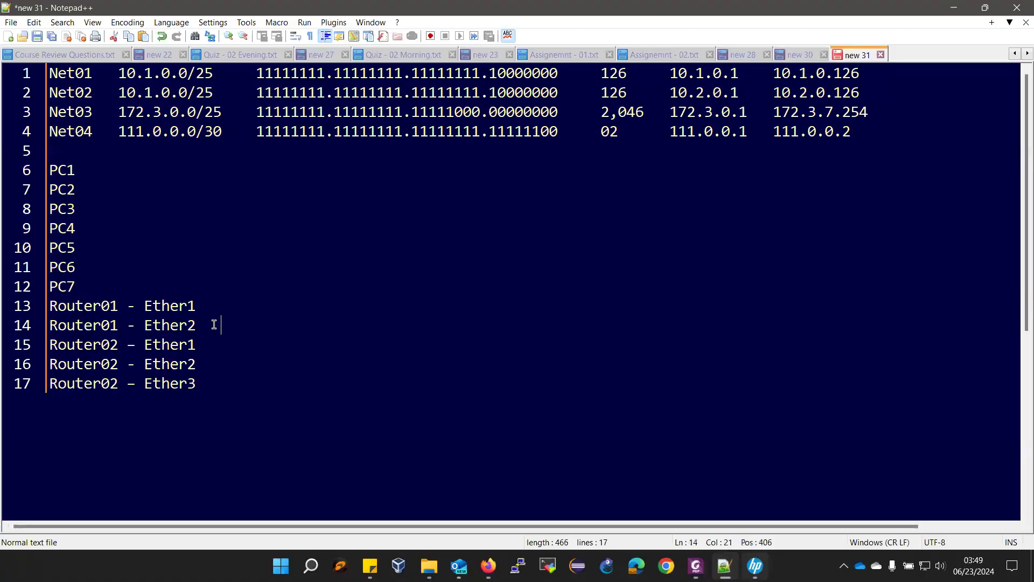
key("ctrl+v")
type("/25")
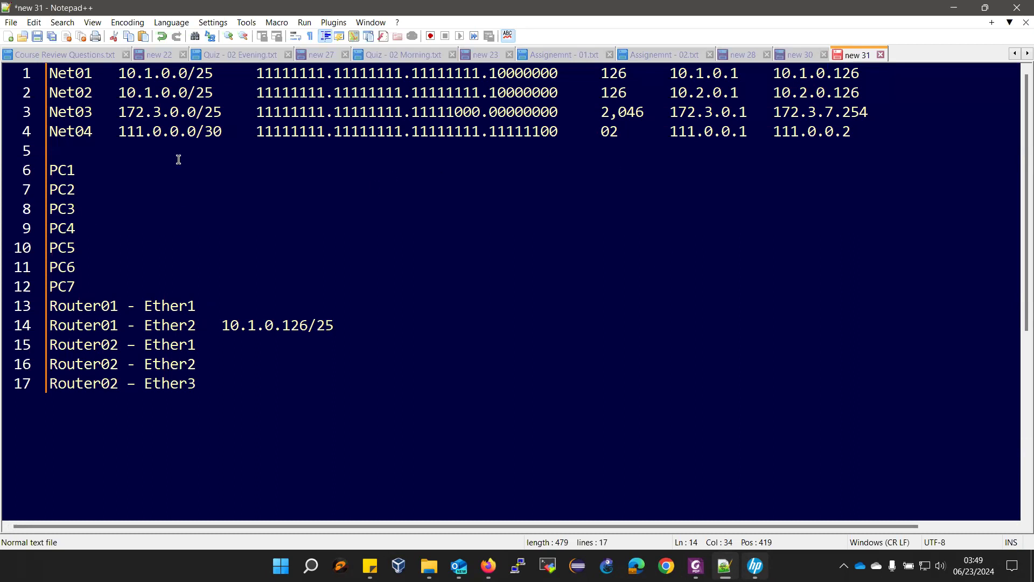
- Copy Net01's first host 10.1.0.1 and indent the PC1 line to the address column
left_click_drag(672, 70, 754, 66)
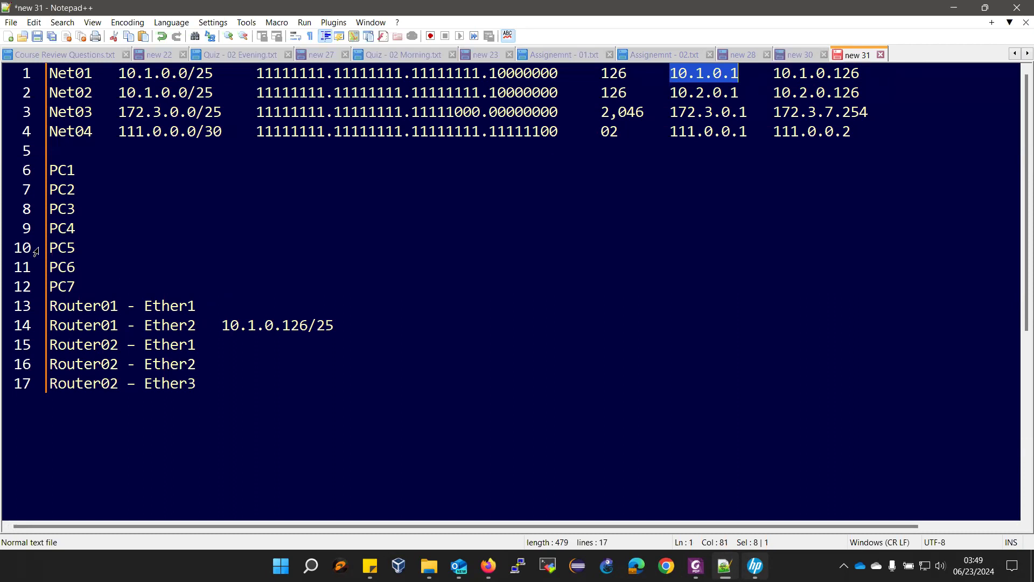
left_click(112, 169)
key("Tab")
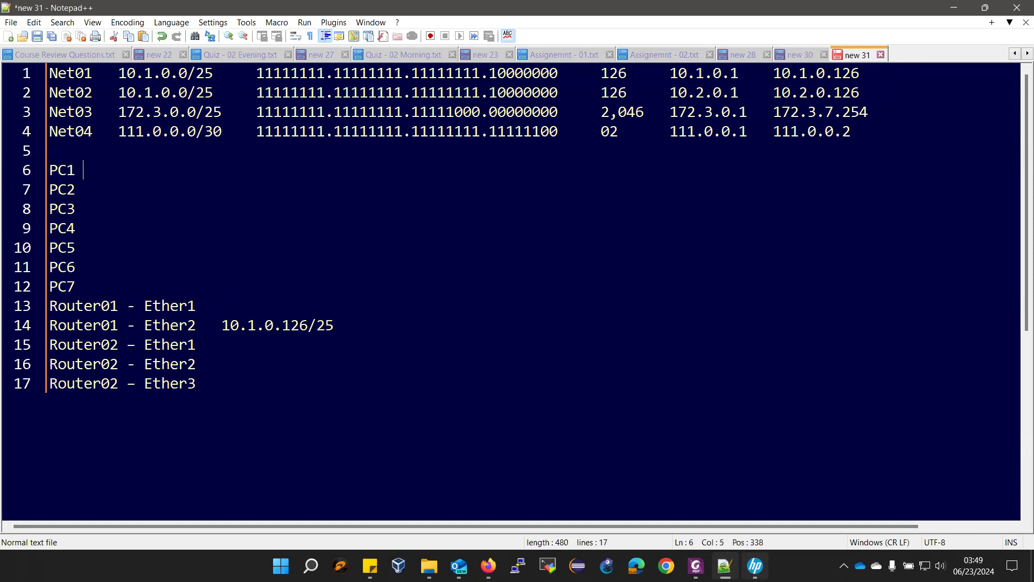
key("Tab")
key("Tab")
key("Tab")
key("Tab")
- Give PC1 the address 10.1.0.1/25 with gateway 10.1.0.126
key("ctrl+v")
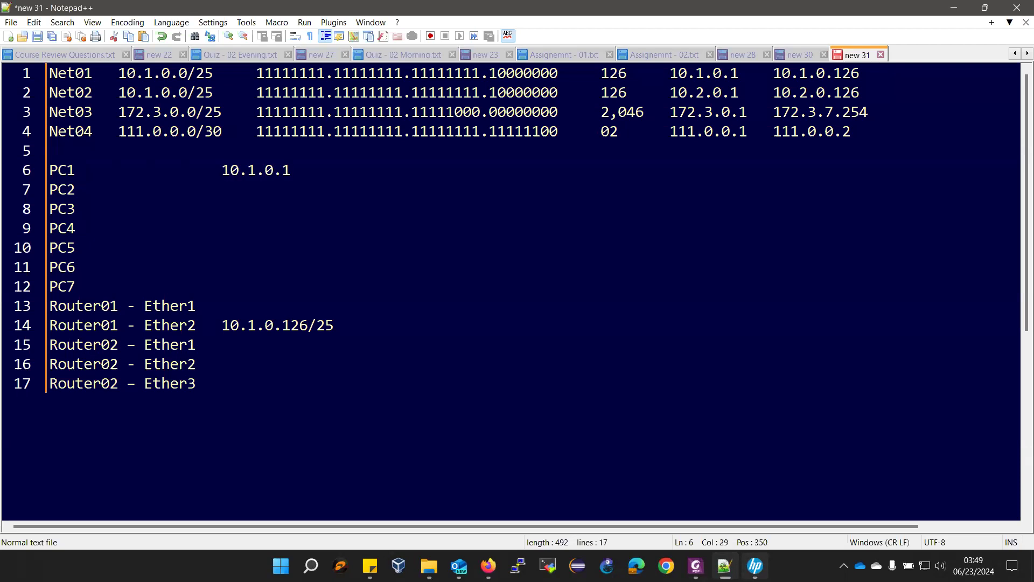
type("/25 GW")
left_click_drag(221, 324, 308, 330)
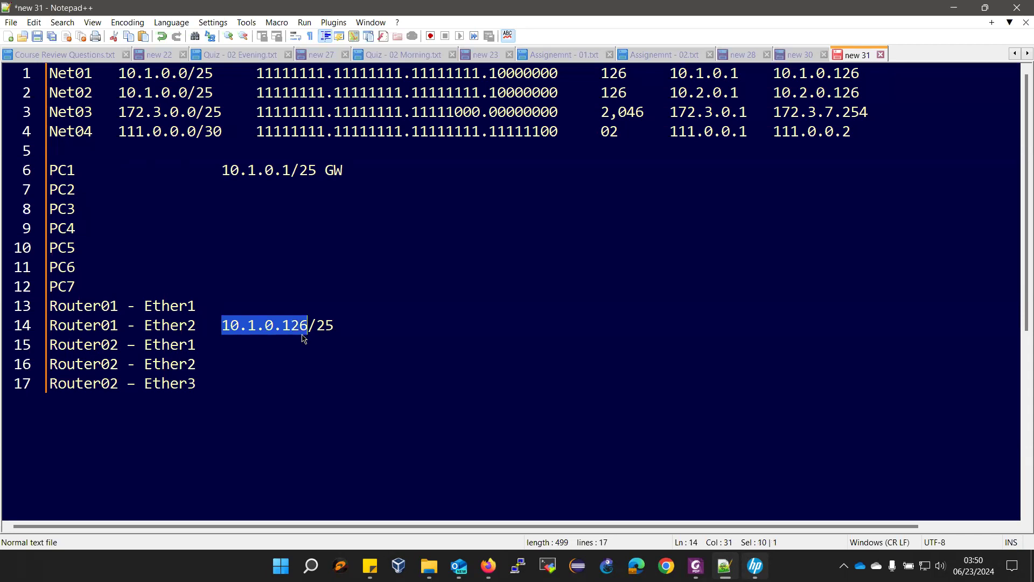
left_click(399, 174)
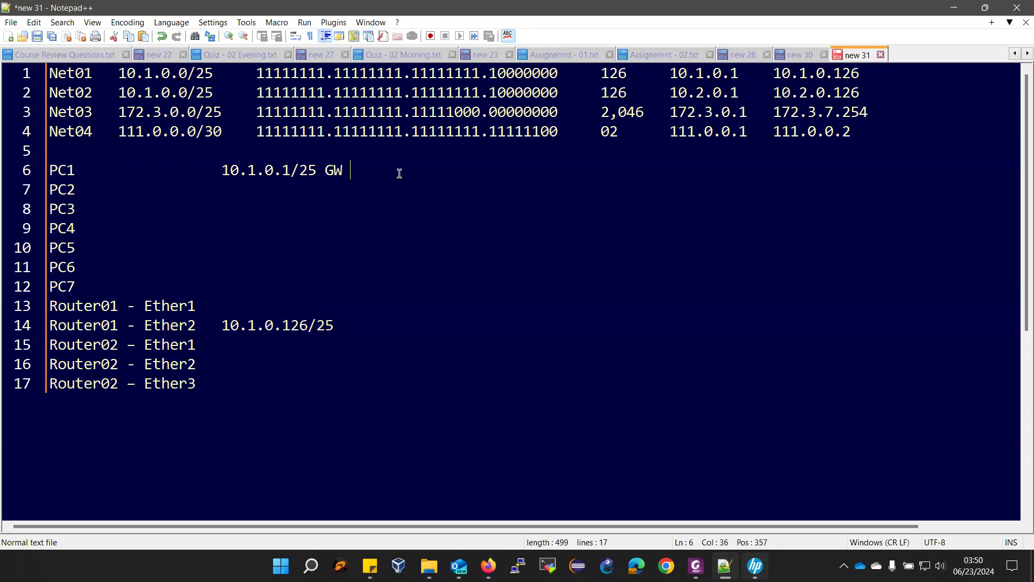
key("ctrl+v")
- Recheck the network diagram and copy Net02's first host address 10.2.0.1
left_click(695, 566)
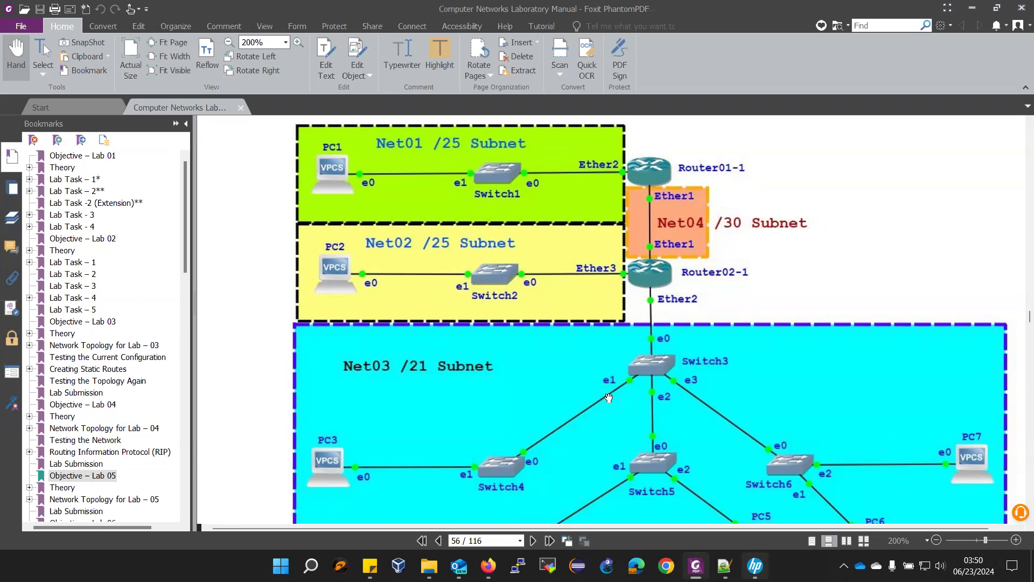
left_click(724, 566)
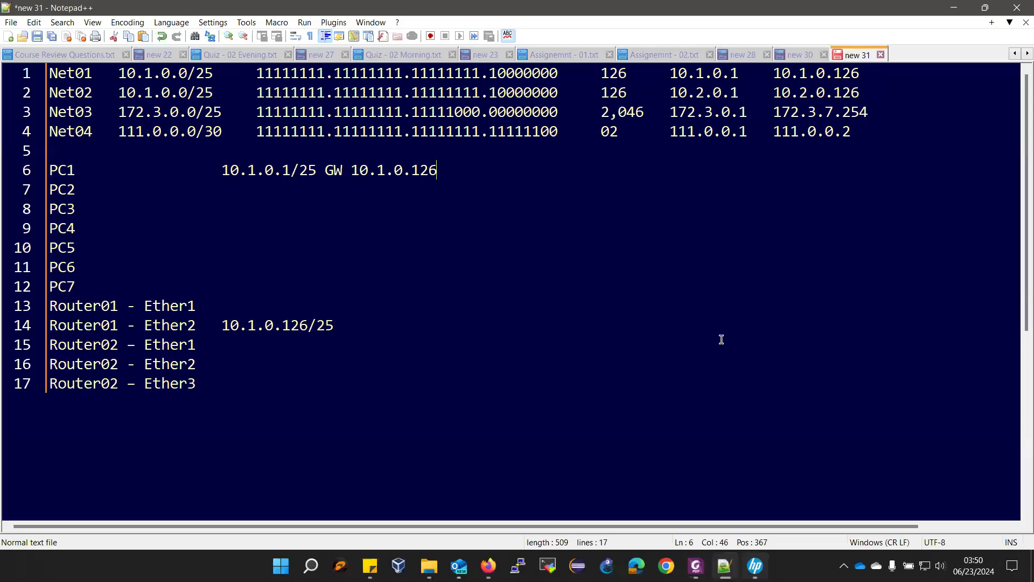
left_click_drag(669, 93, 740, 97)
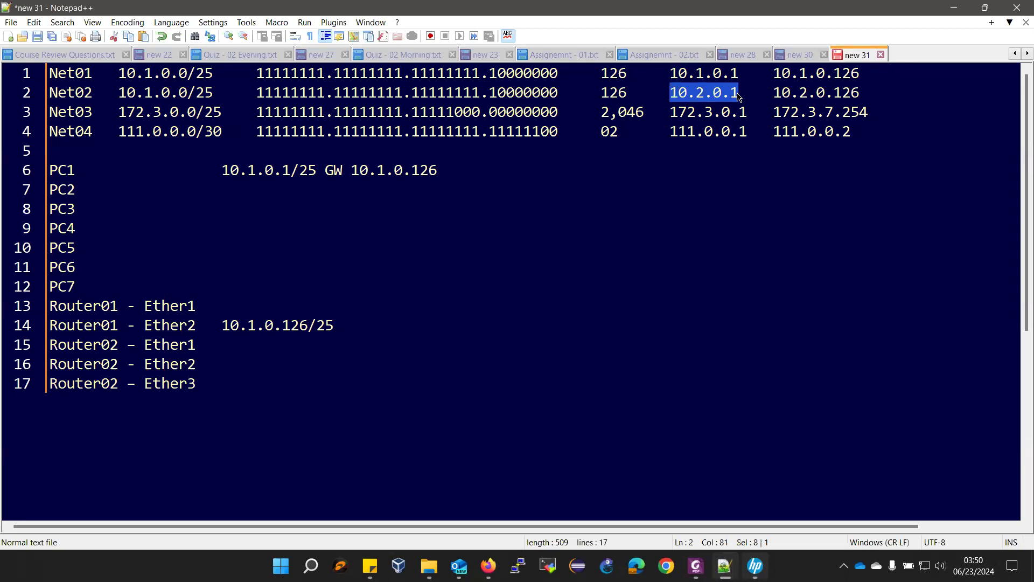
- Address PC2 as 10.2.0.1/25 with gateway 10.2.0.126
left_click(119, 189)
key("Tab")
key("Tab")
key("Tab")
key("Tab")
key("Tab")
key("ctrl+v")
type("/25")
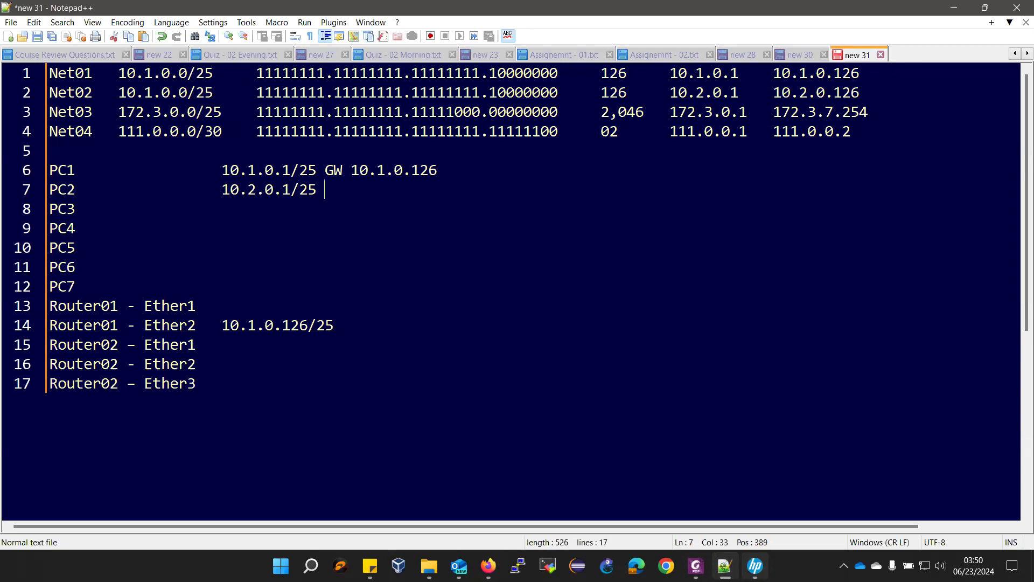
type(" GW")
key("ctrl+v")
key("BackSpace")
type("126")
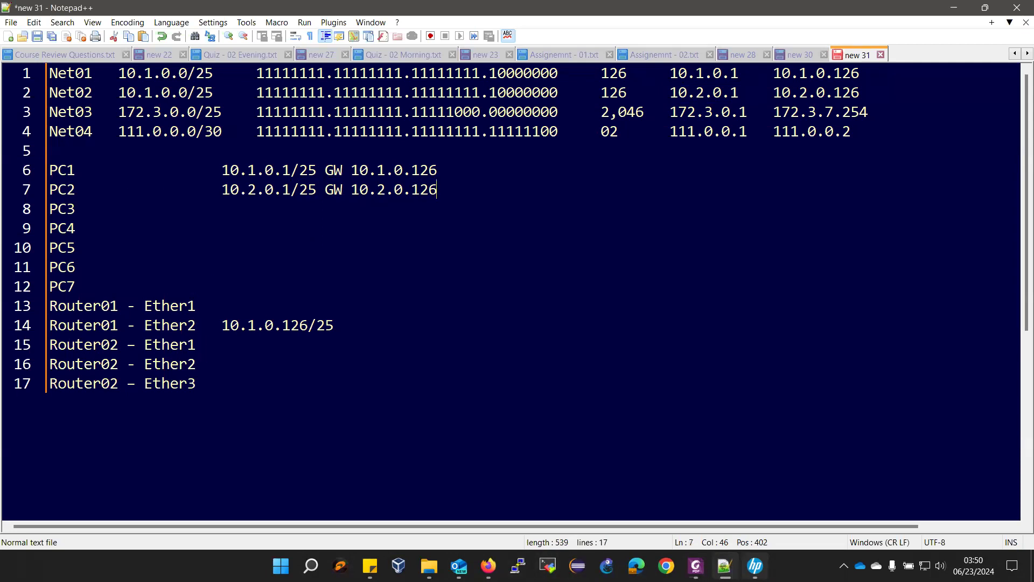
left_click(696, 566)
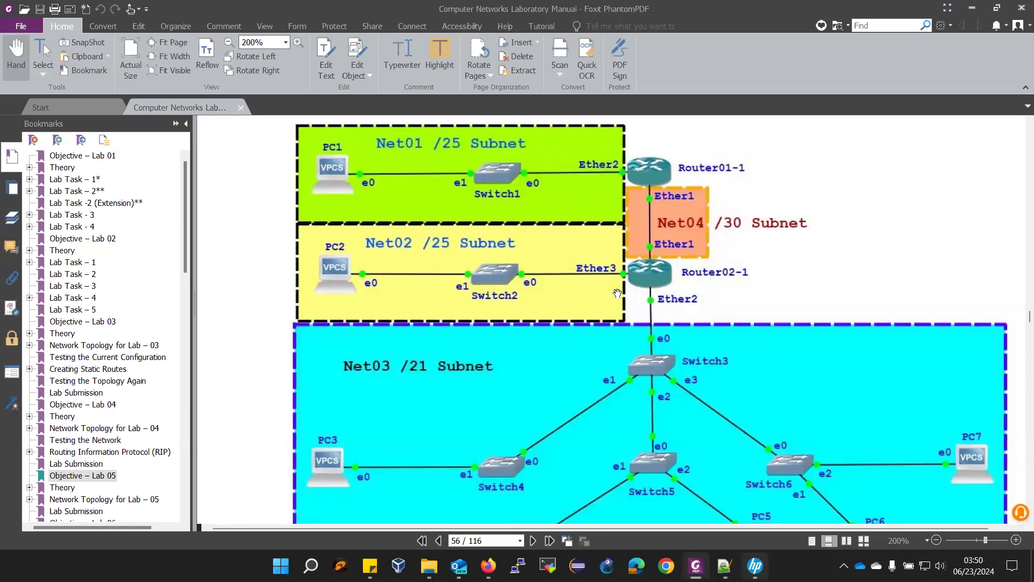
- Enter 10.2.0.126/25 after Router02 - Ether3 on line 17
left_click(724, 566)
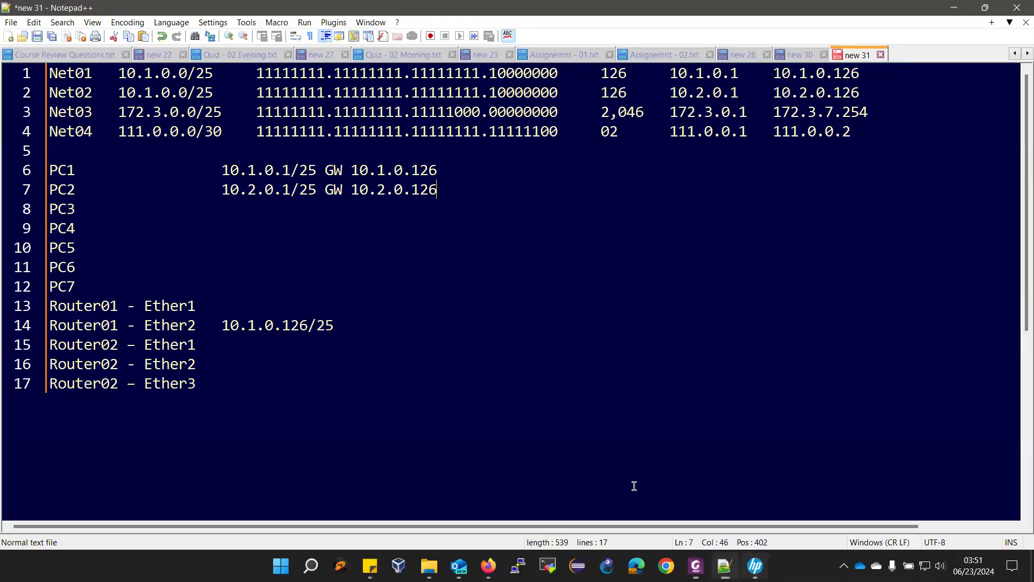
left_click(211, 383)
key("Tab")
type("10.2.0.12")
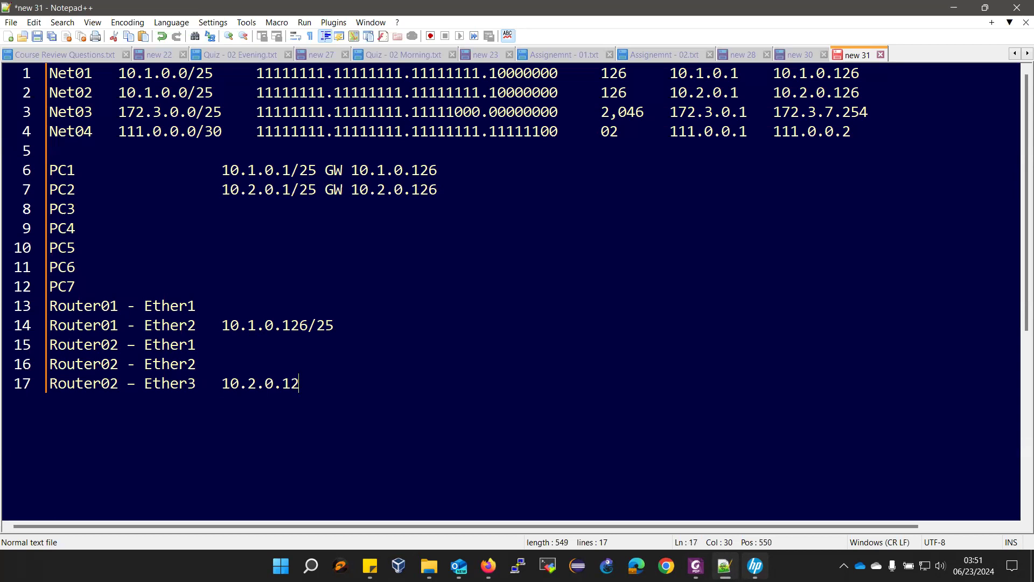
type("6/25")
- Compare the worksheet against the network diagram, then move to the Router01 - Ether1 line
key("alt+Tab")
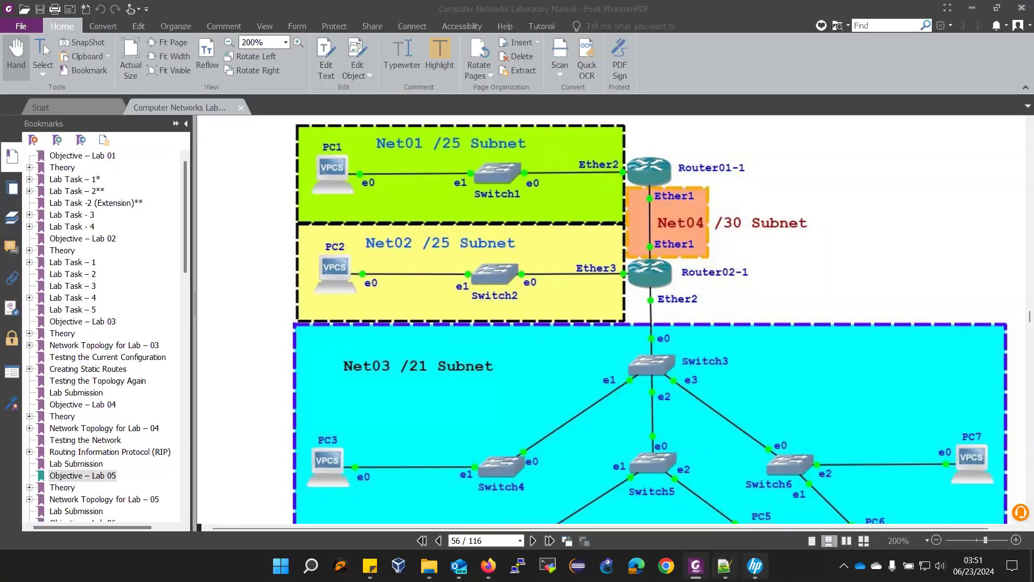
left_click(724, 566)
double_click(834, 79)
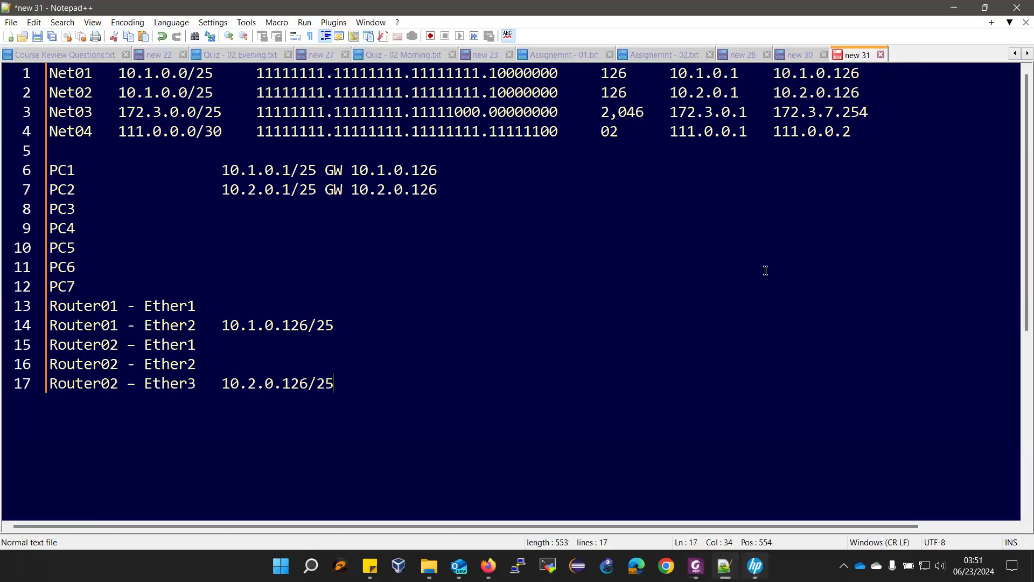
mouse_move(737, 548)
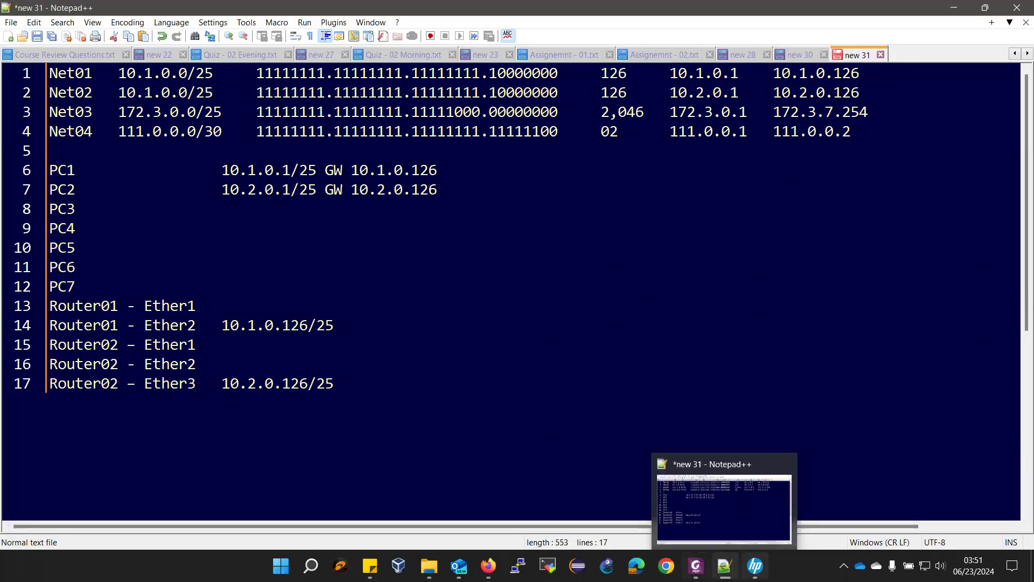
left_click(724, 565)
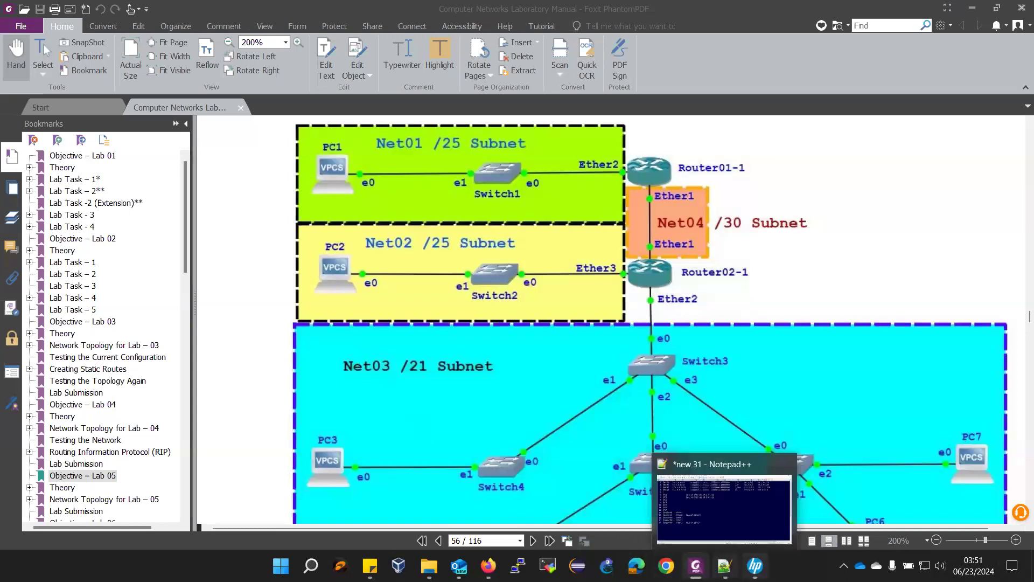
left_click(725, 566)
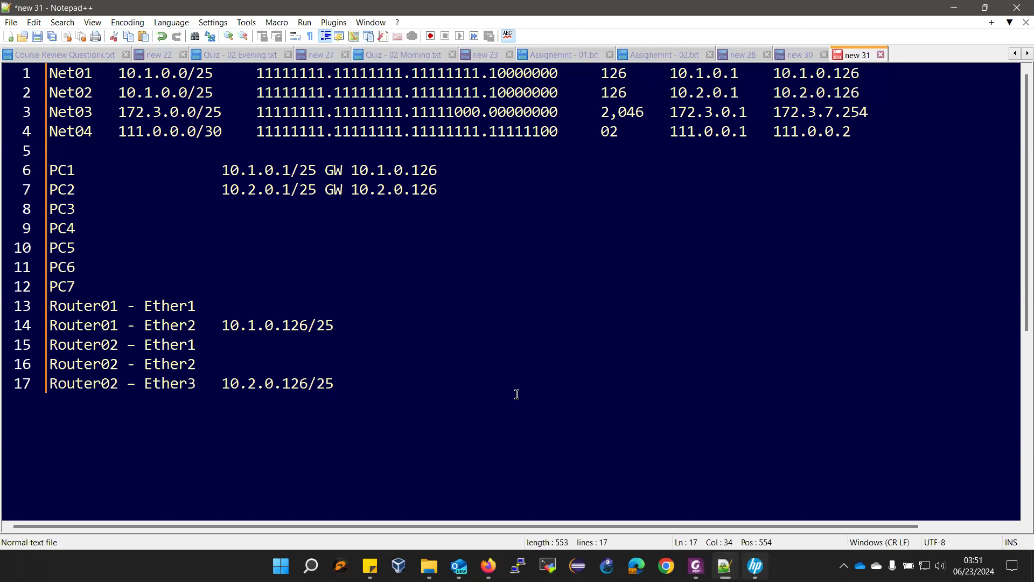
key("alt+Tab")
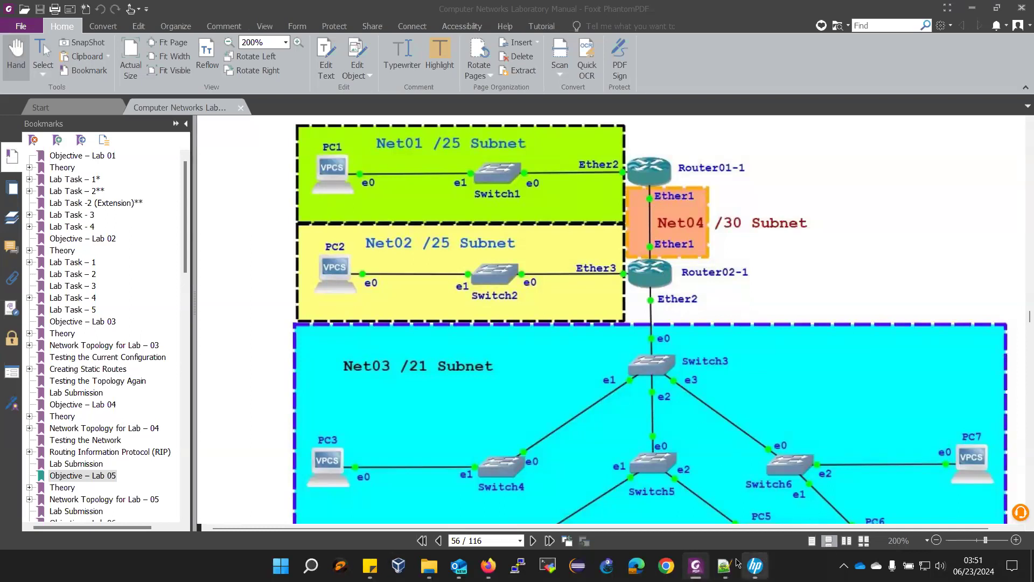
mouse_move(725, 566)
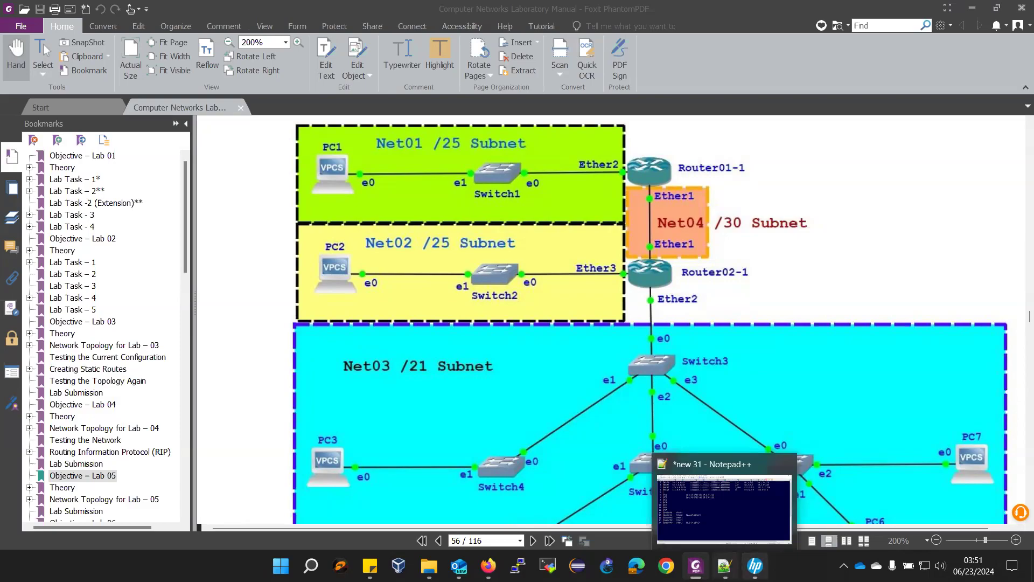
left_click(724, 507)
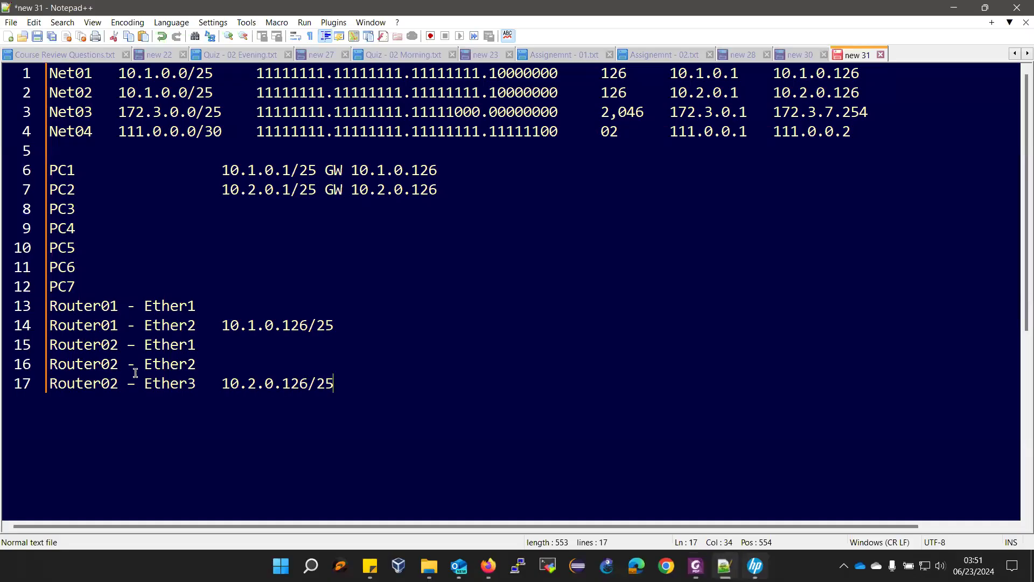
left_click(136, 344)
left_click(144, 305)
- Give Router01's Ether1 the address 111.0.0.1/30
left_click_drag(667, 132, 748, 133)
key("ctrl+c")
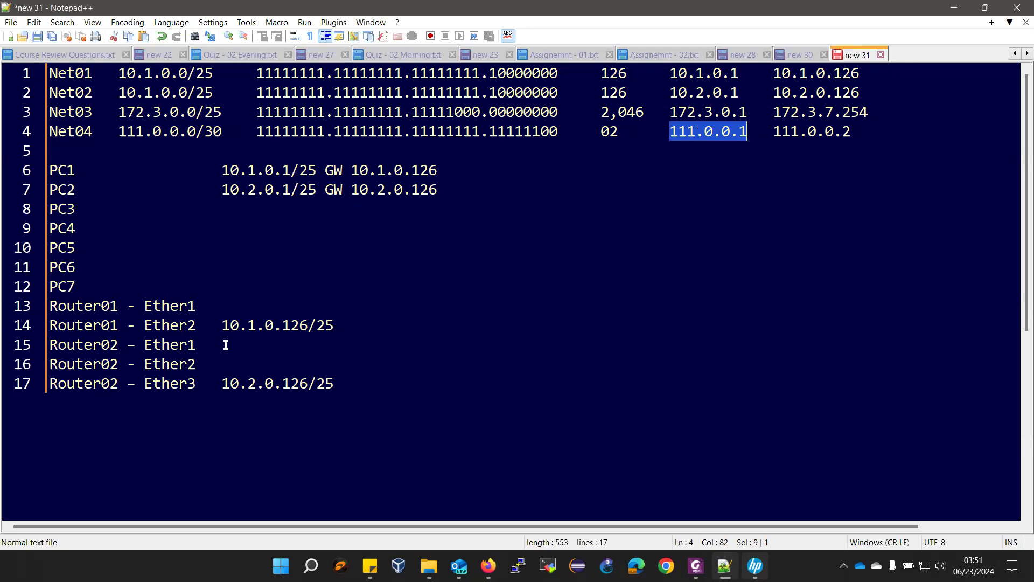
left_click(231, 296)
key("Tab")
key("ctrl+v")
type("/30")
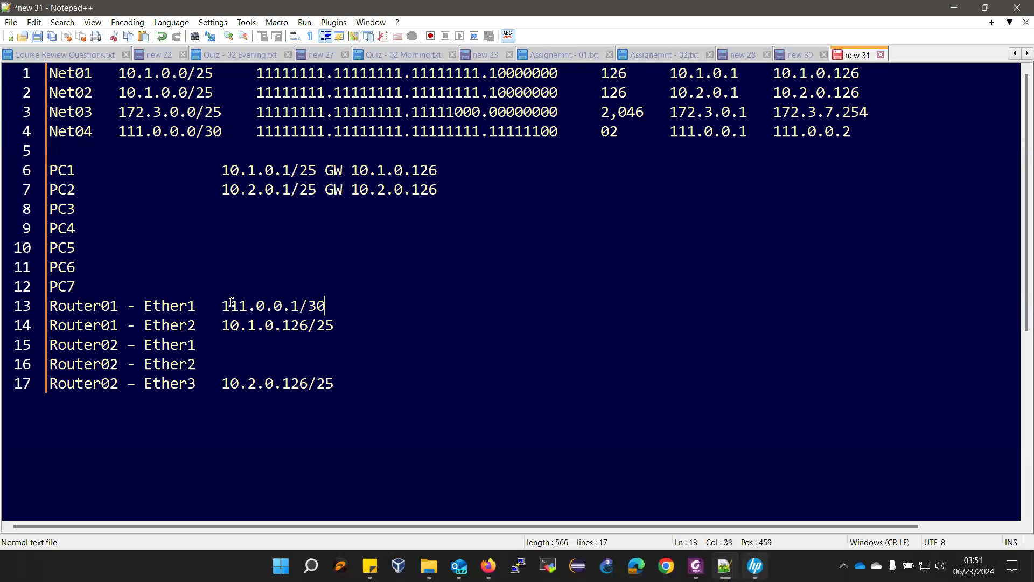
- Give Router02's Ether1 the address 111.0.0.2/30 on line 15
left_click_drag(221, 305, 328, 305)
key("ctrl+c")
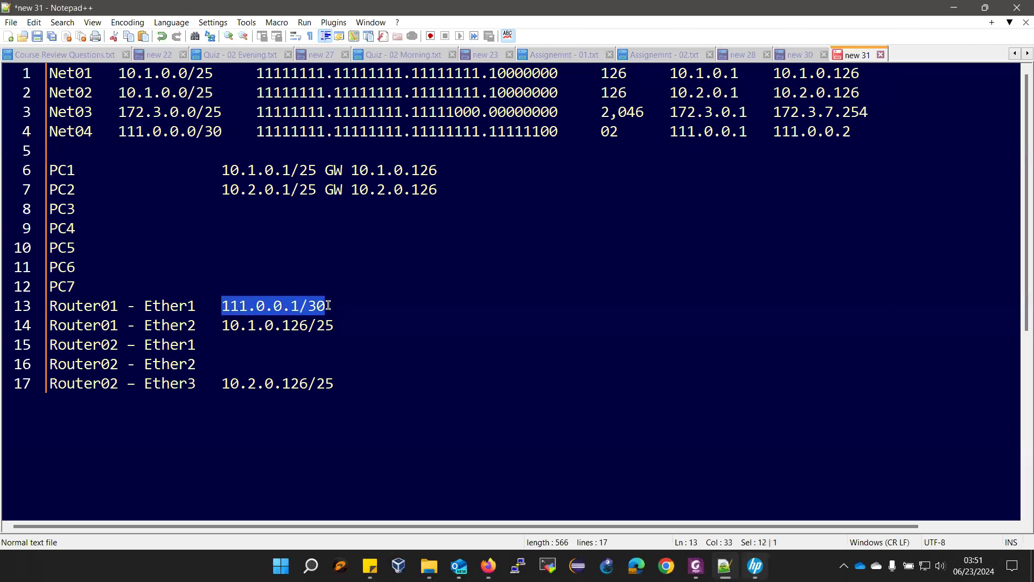
left_click(245, 340)
key("Tab")
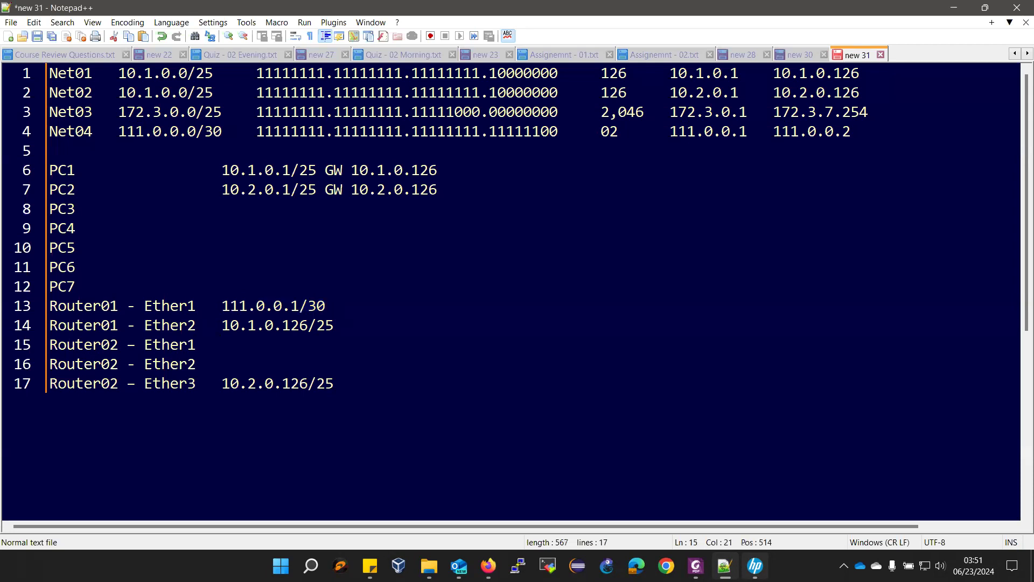
key("ctrl+v")
key("Left")
key("Left")
key("Left")
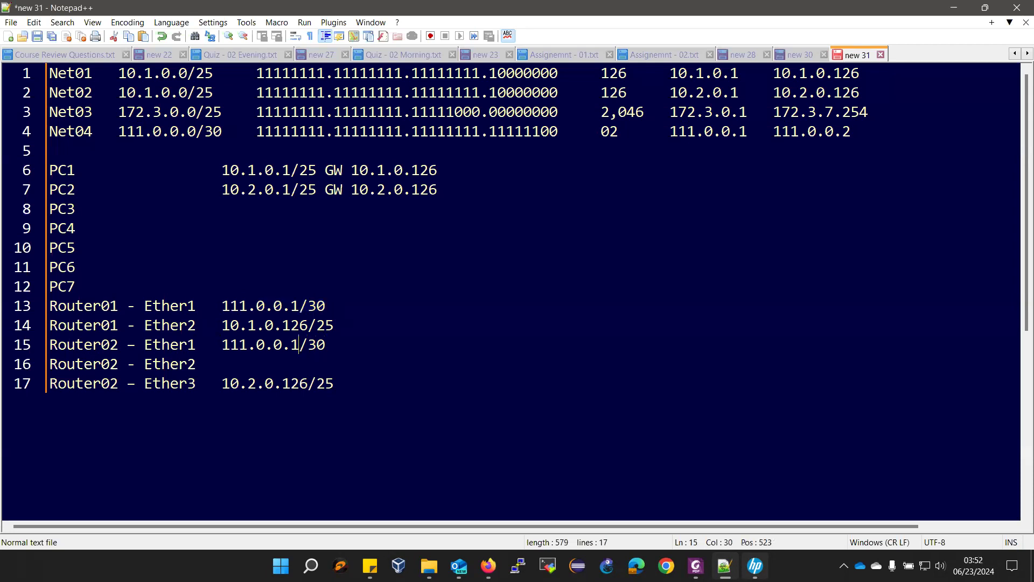
key("BackSpace")
type("2")
left_click(222, 363)
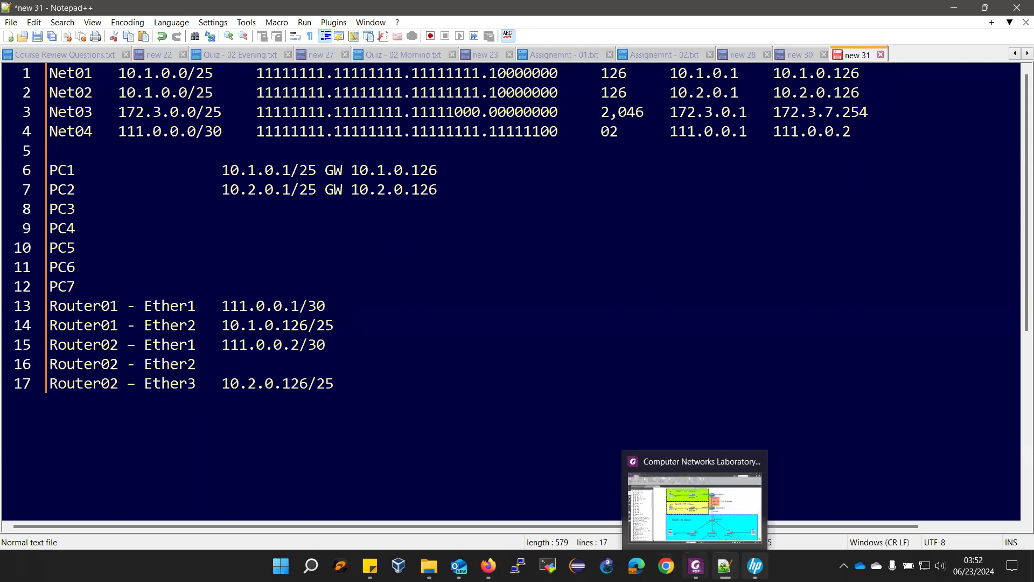
left_click(696, 566)
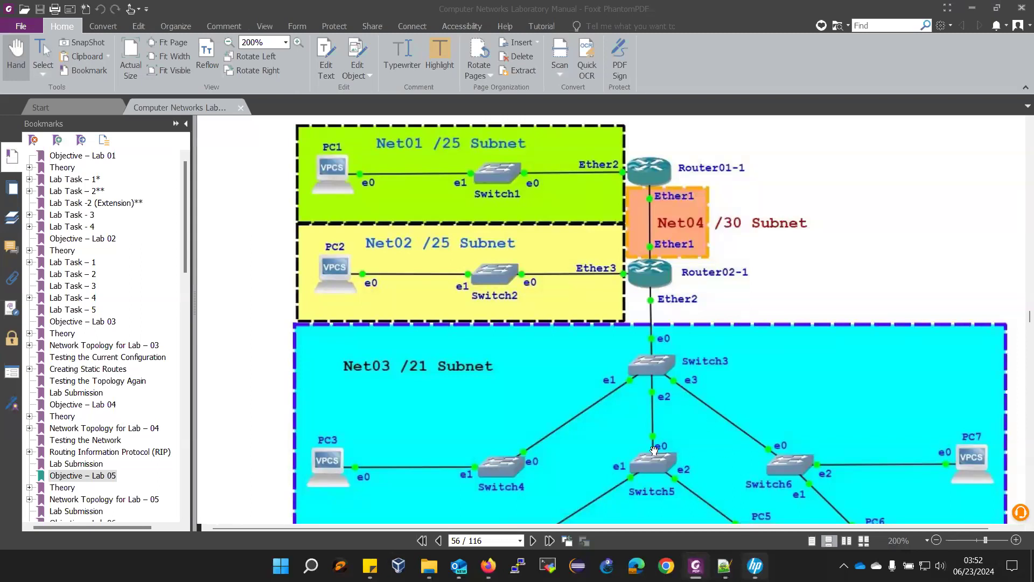
key("alt+Tab")
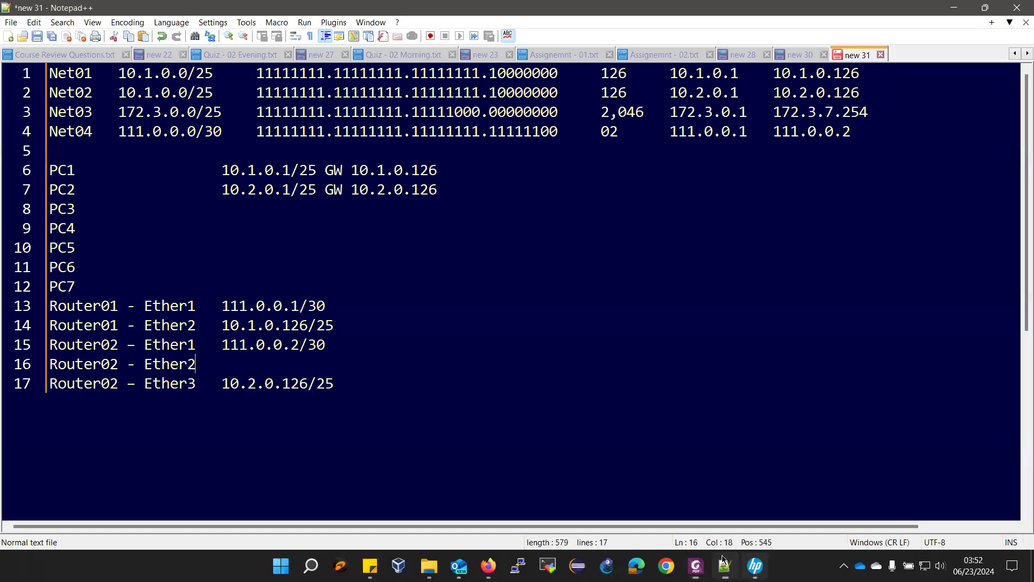
- Enter Net03's first host 172.3.0.1/21 as PC3's address on line 8
left_click_drag(670, 114, 747, 118)
key("ctrl+c")
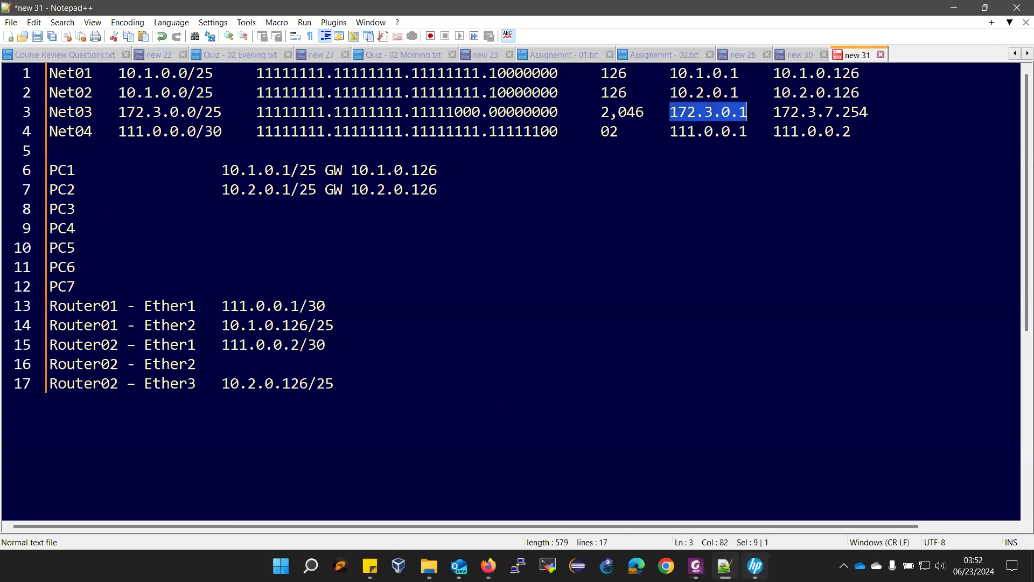
key("alt+Tab")
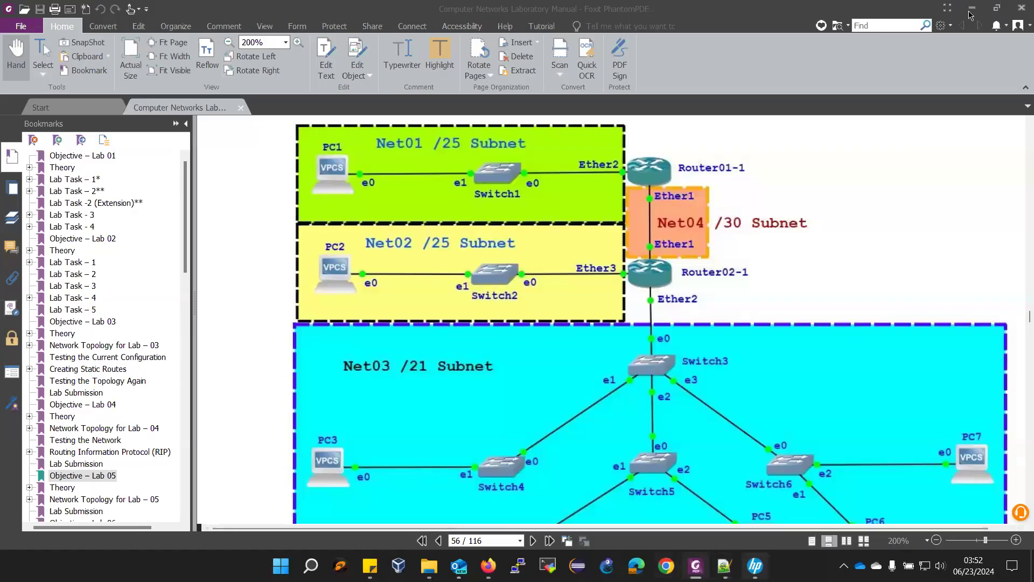
key("alt+Tab")
left_click(118, 210)
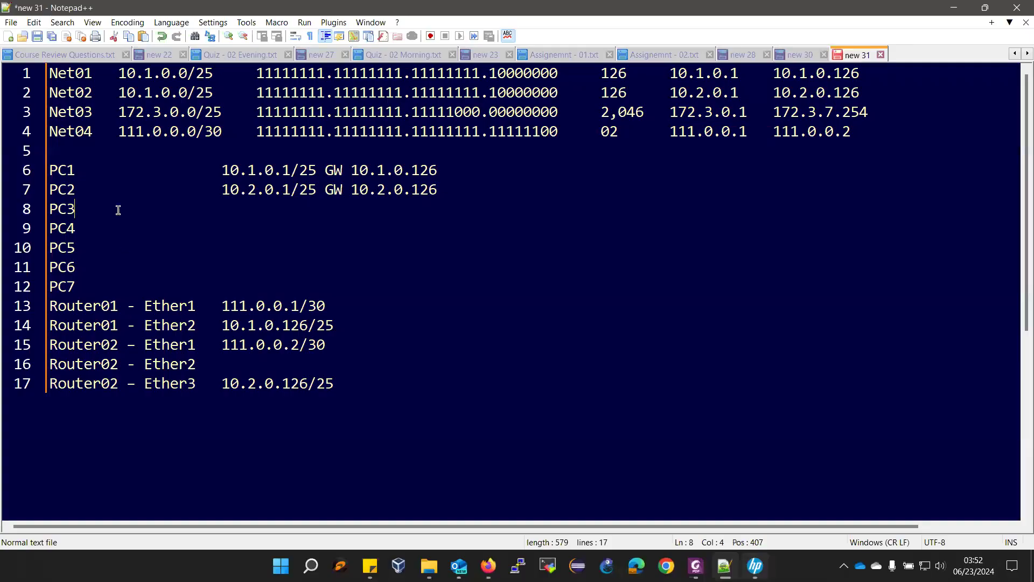
key("Tab")
key("Tab")
key("Tab")
key("Tab")
key("Tab")
key("ctrl+v")
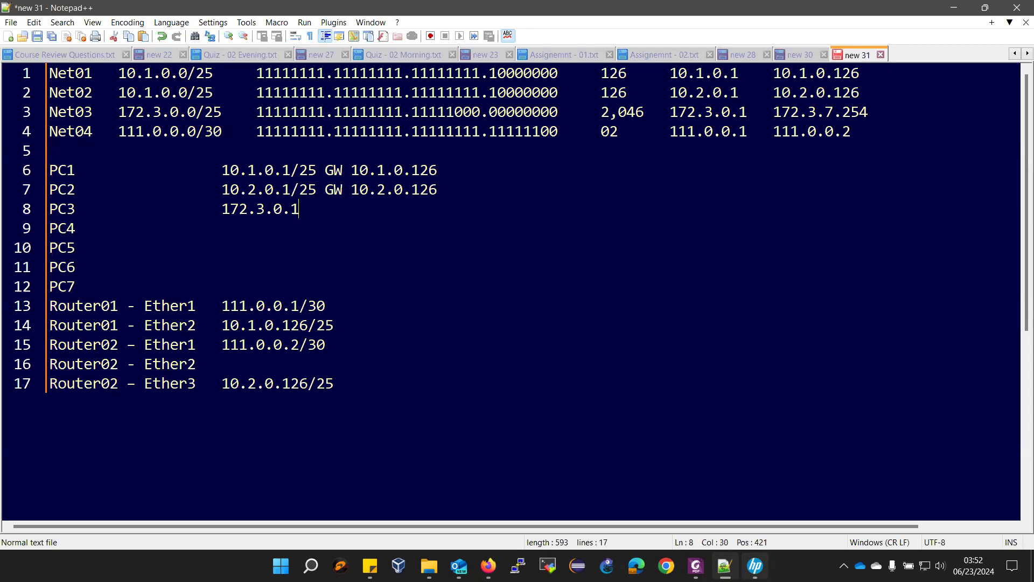
type("/21")
- Replace the spaces before GW on PC1 and PC2 with tabs, and add GW to PC3
left_click(319, 174)
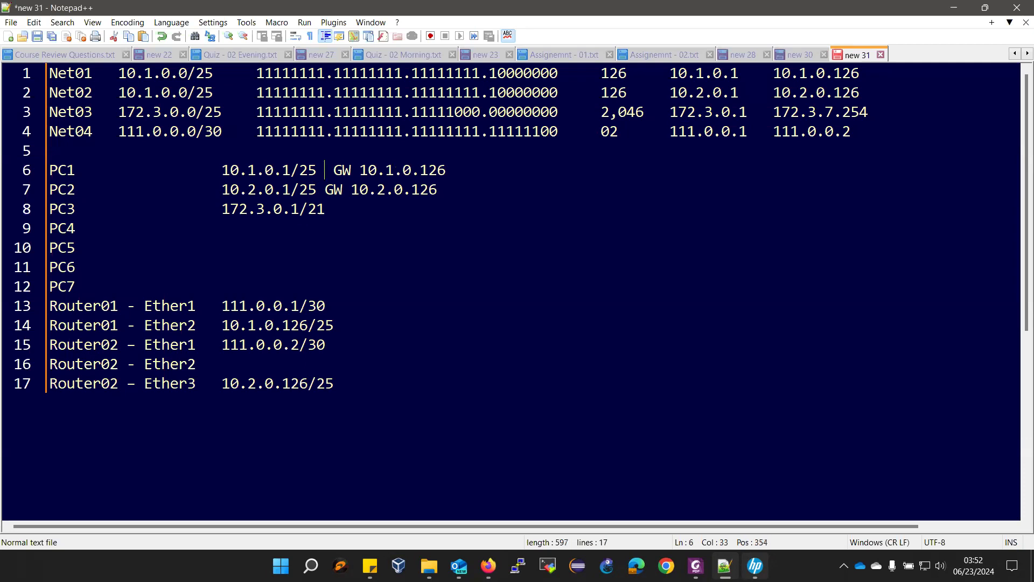
left_click(316, 190)
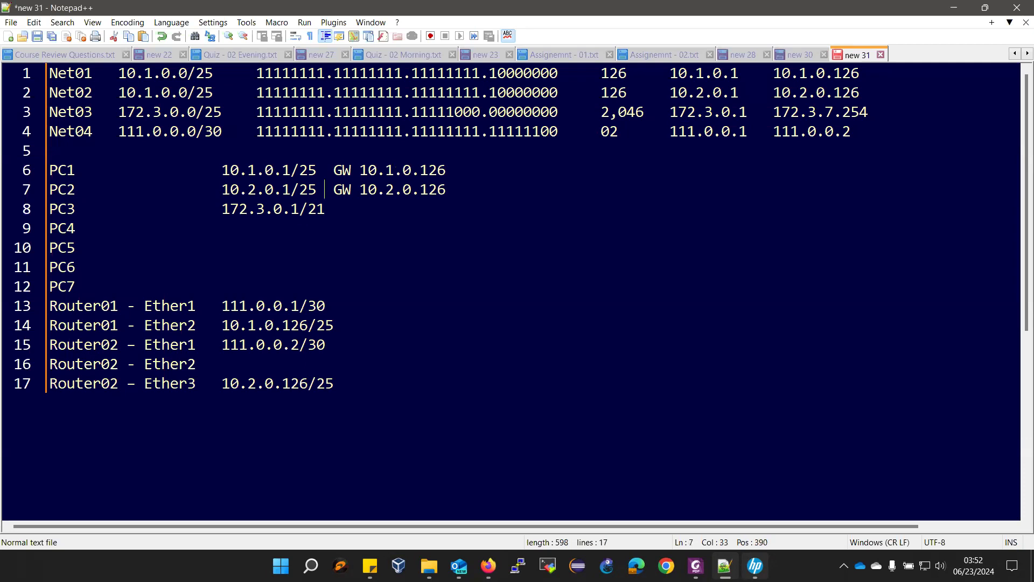
left_click(328, 210)
key("Tab")
left_click_drag(317, 166, 334, 165)
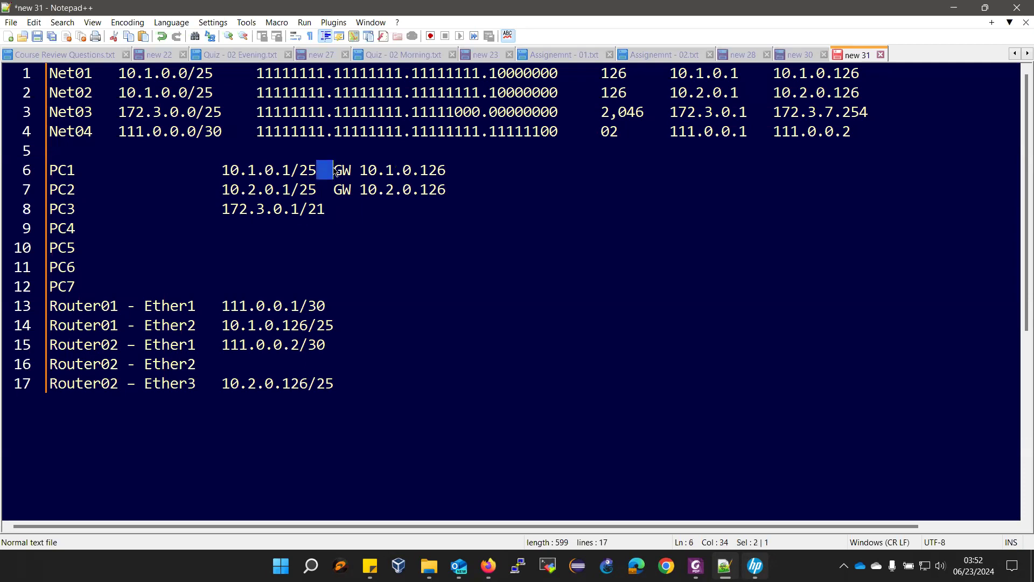
key("Tab")
key("Tab")
left_click_drag(334, 189, 319, 191)
key("Tab")
key("Tab")
left_click(328, 209)
key("Tab")
type("G")
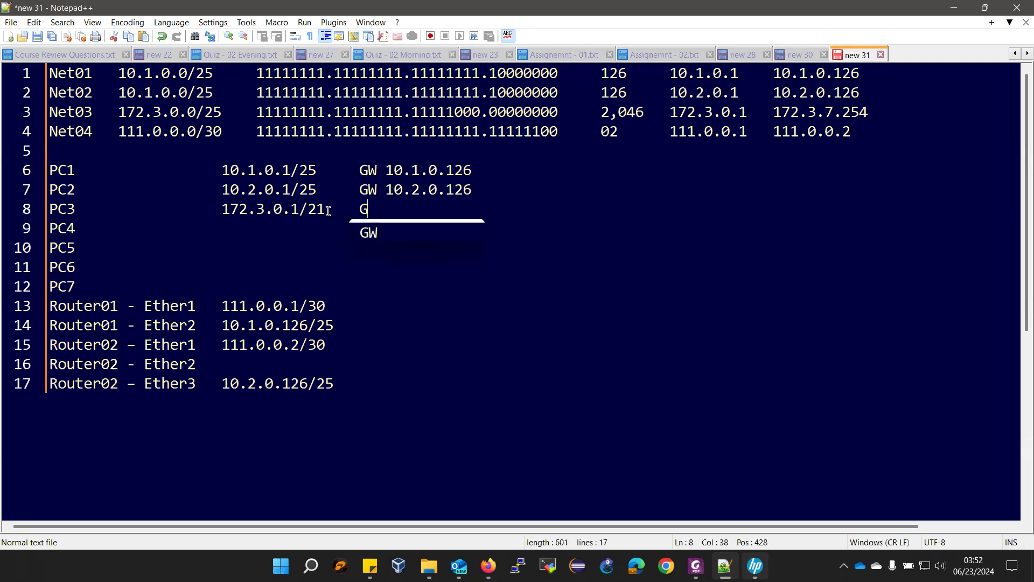
type("W")
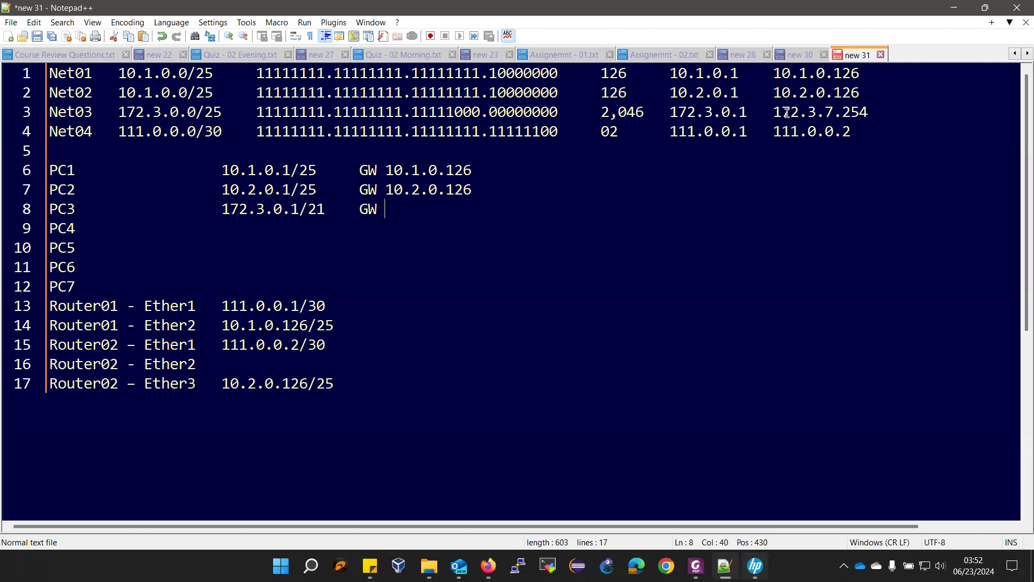
- Add gateway 172.3.7.254 to PC3 and select its address and gateway text for reuse
left_click_drag(774, 112, 872, 105)
key("ctrl+c")
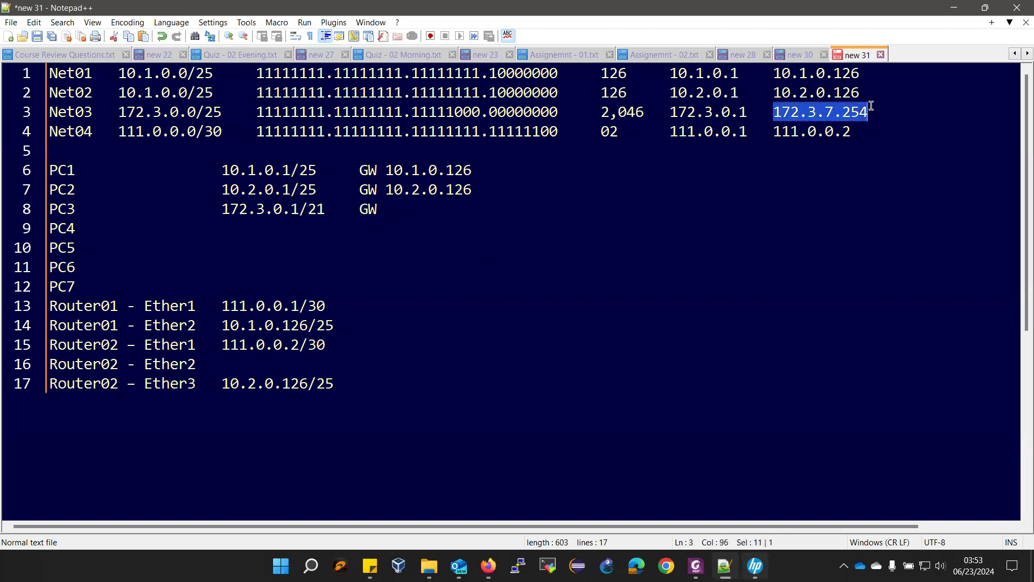
left_click(488, 203)
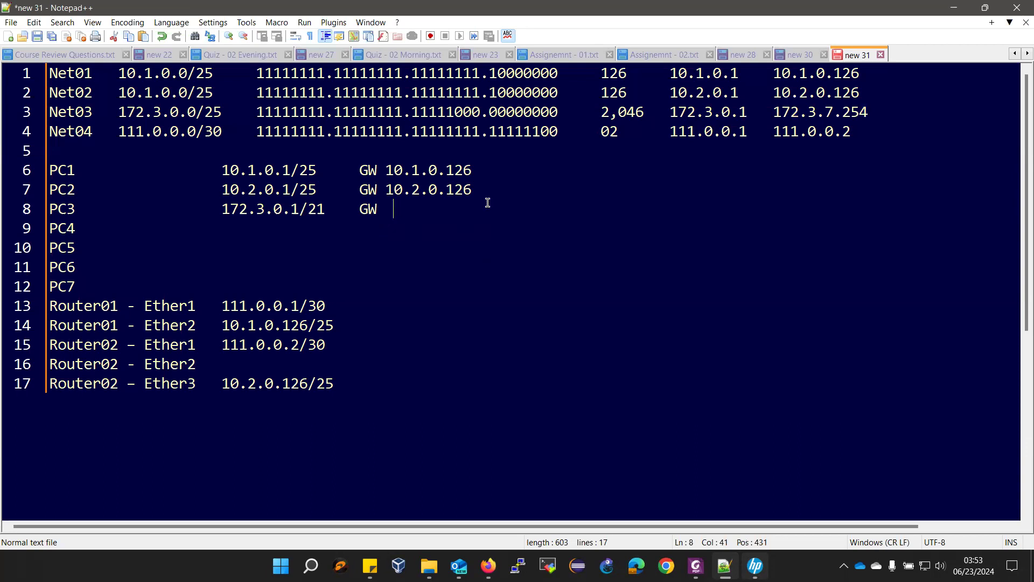
key("ctrl+v")
left_click(226, 210)
left_click_drag(75, 210, 502, 209)
key("ctrl+c")
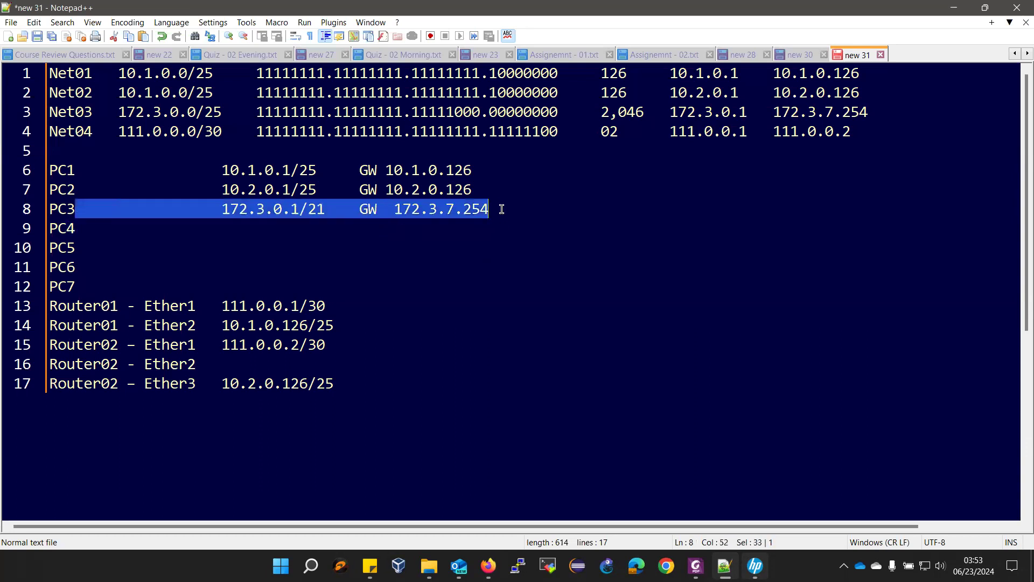
left_click(696, 566)
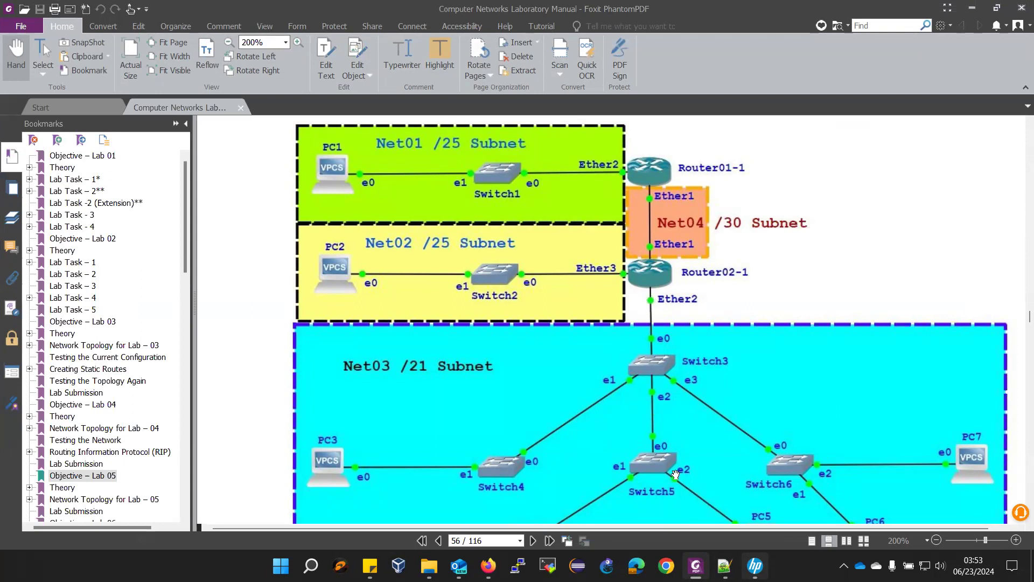
left_click(724, 566)
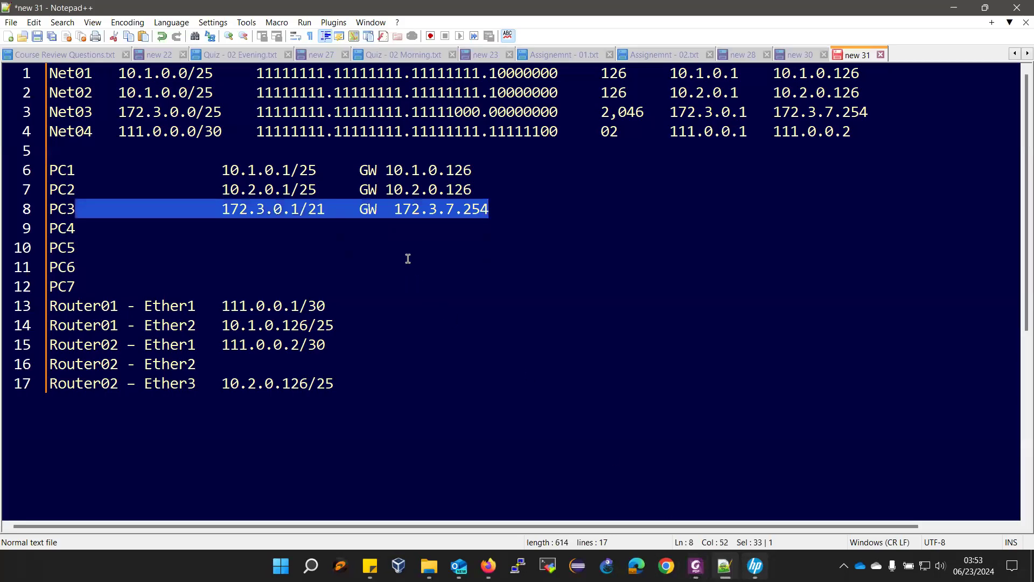
left_click(389, 209)
- Paste 172.3.0.1/21 with gateway 172.3.7.254 onto the PC4, PC5, PC6 and PC7 lines
key("Delete")
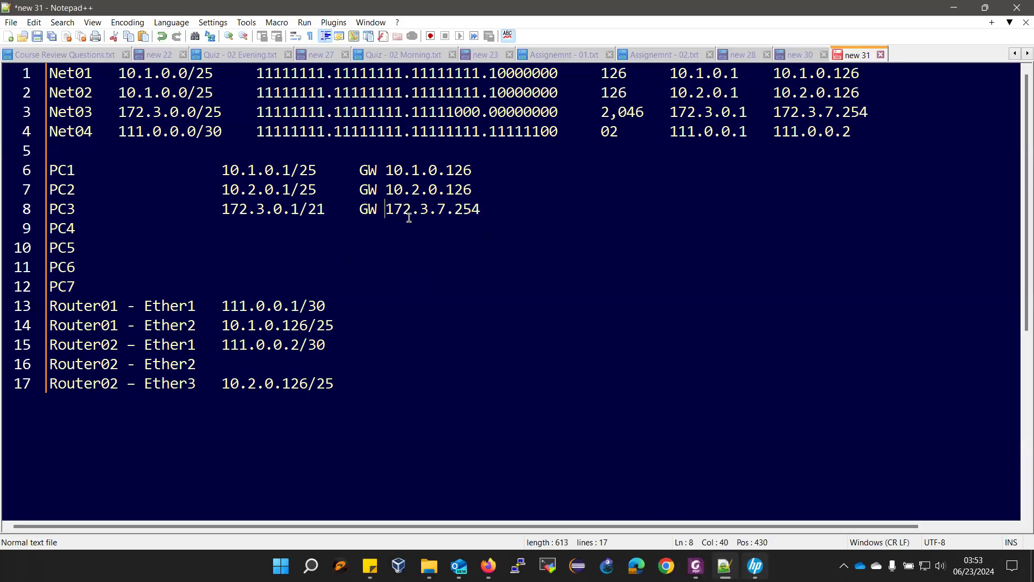
left_click(96, 233)
key("ctrl+v")
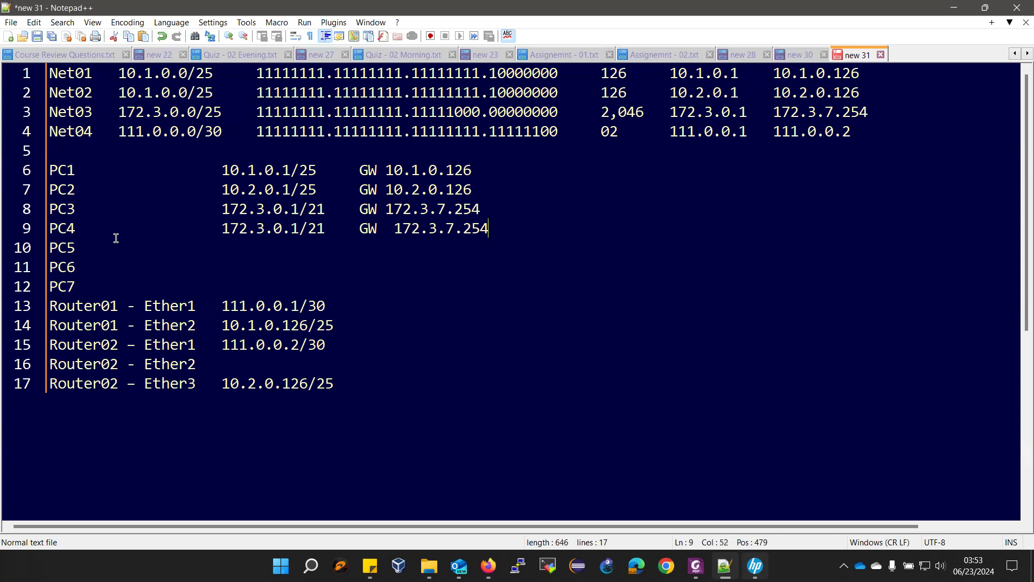
left_click(98, 249)
key("ctrl+v")
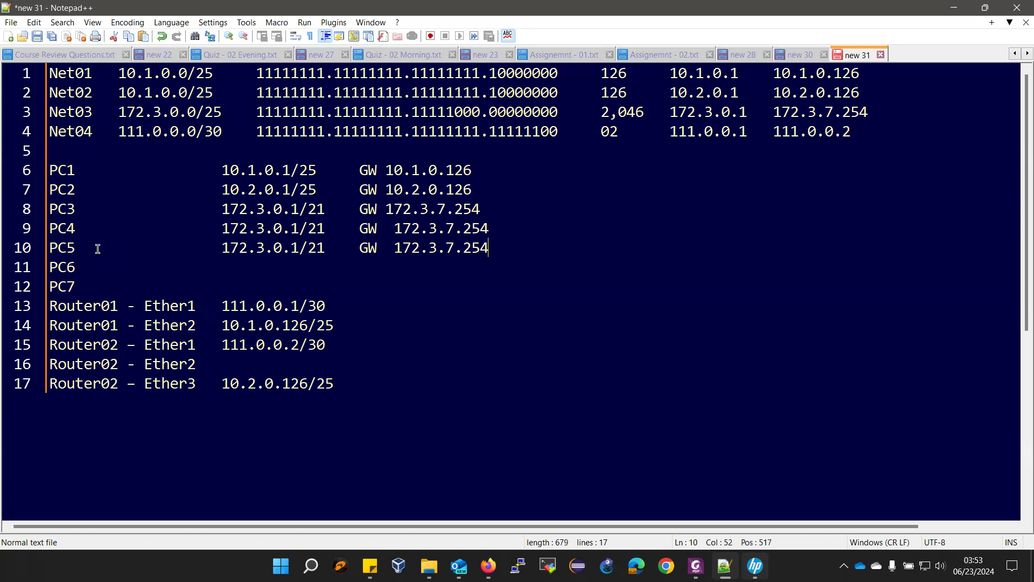
left_click(79, 265)
key("ctrl+v")
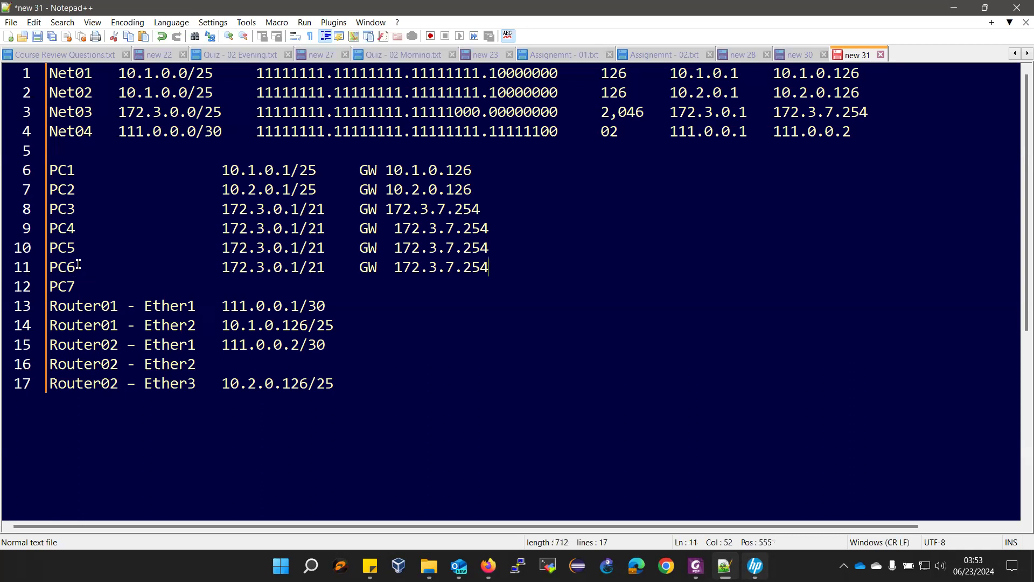
left_click(93, 289)
key("ctrl+v")
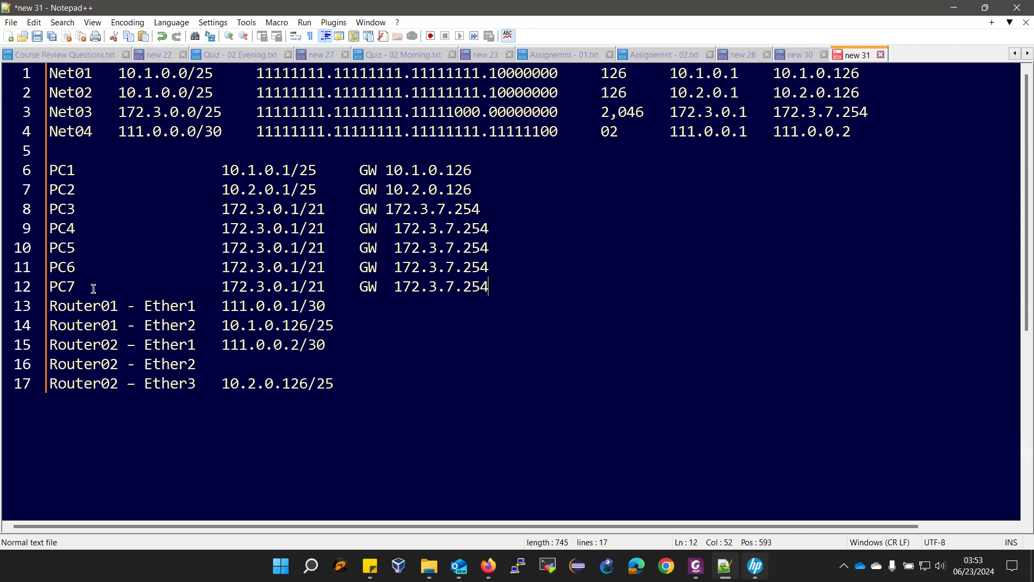
left_click_drag(378, 228, 395, 284)
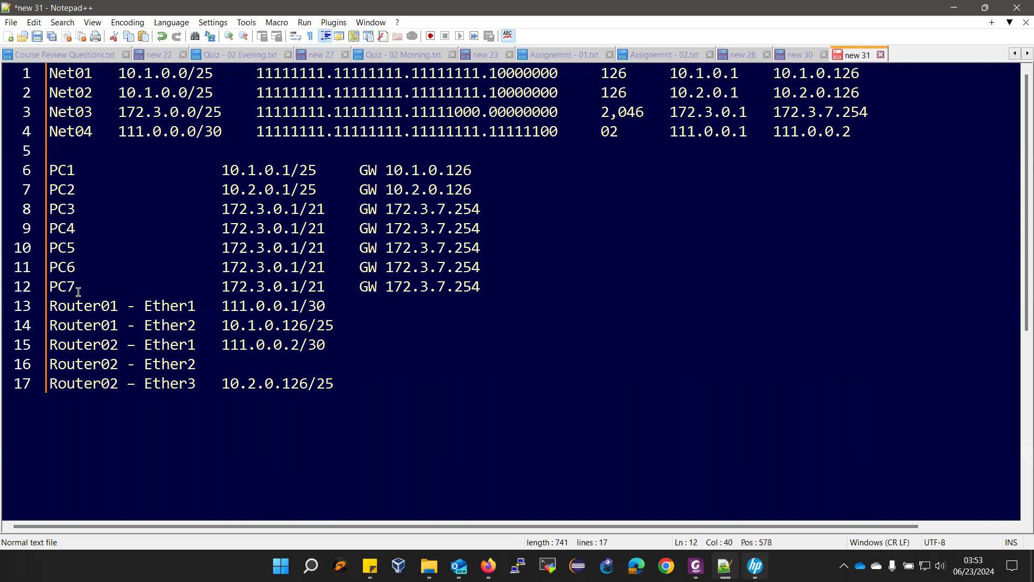
- Check the diagram, then set PC7's address to 172.3.7.253 from the copied gateway 172.3.7.254
left_click(696, 566)
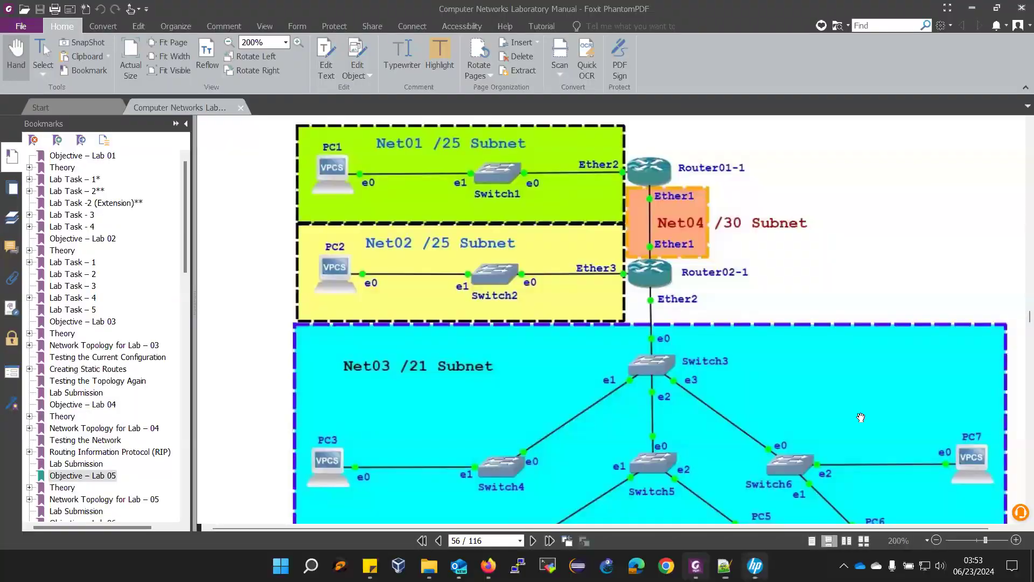
left_click(969, 8)
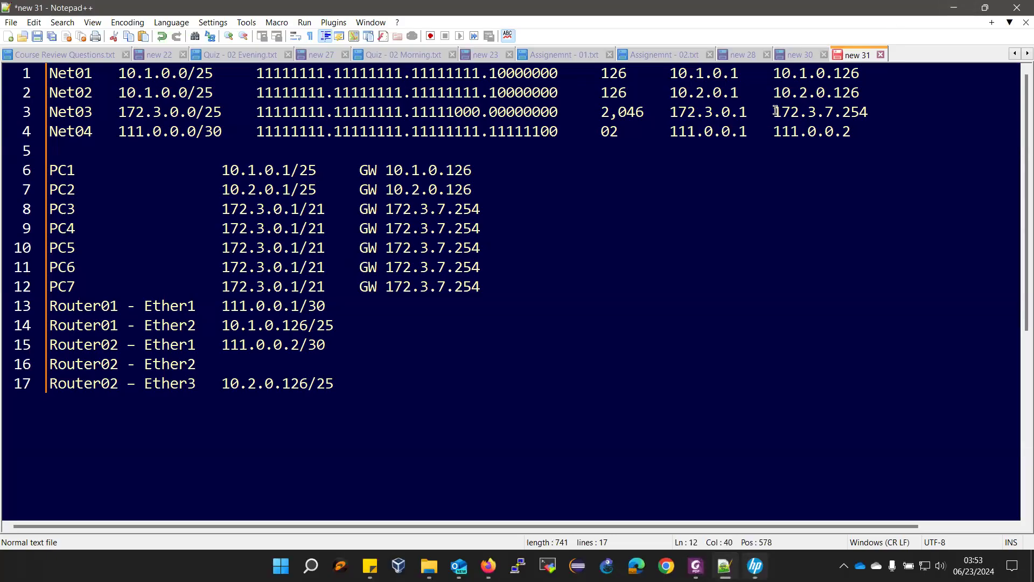
left_click_drag(775, 111, 873, 110)
key("ctrl+c")
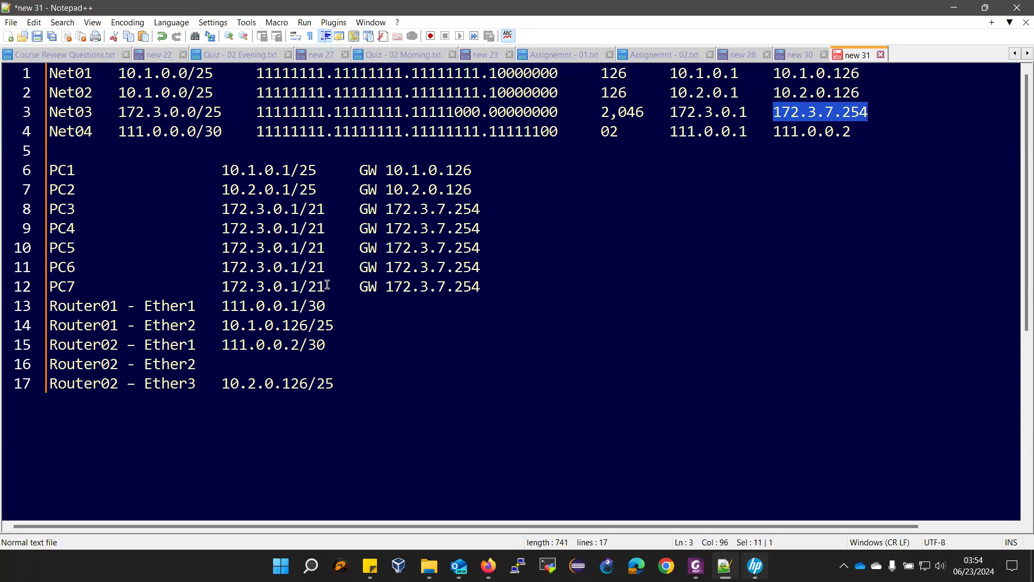
left_click_drag(222, 285, 302, 286)
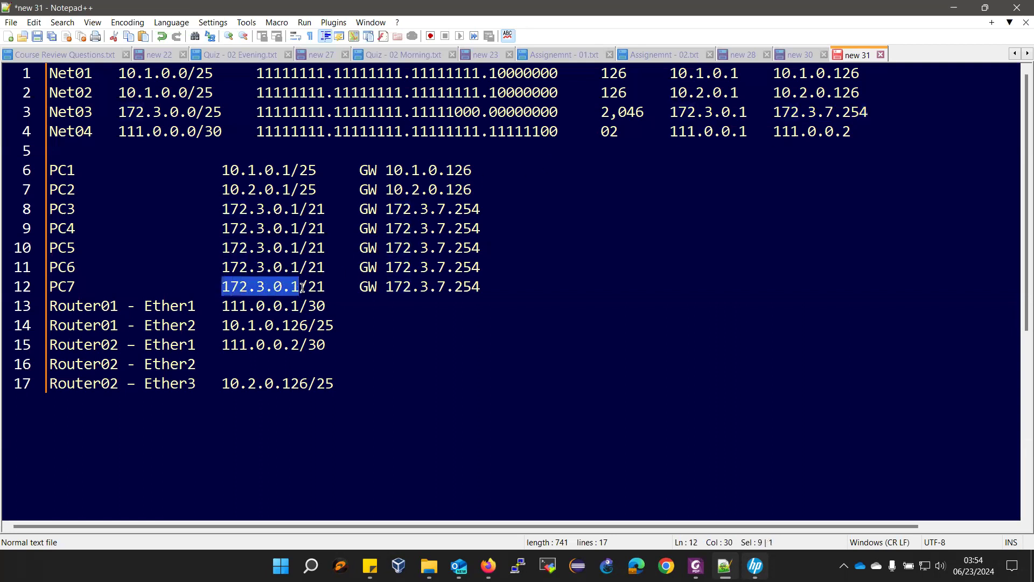
key("ctrl+v")
key("BackSpace")
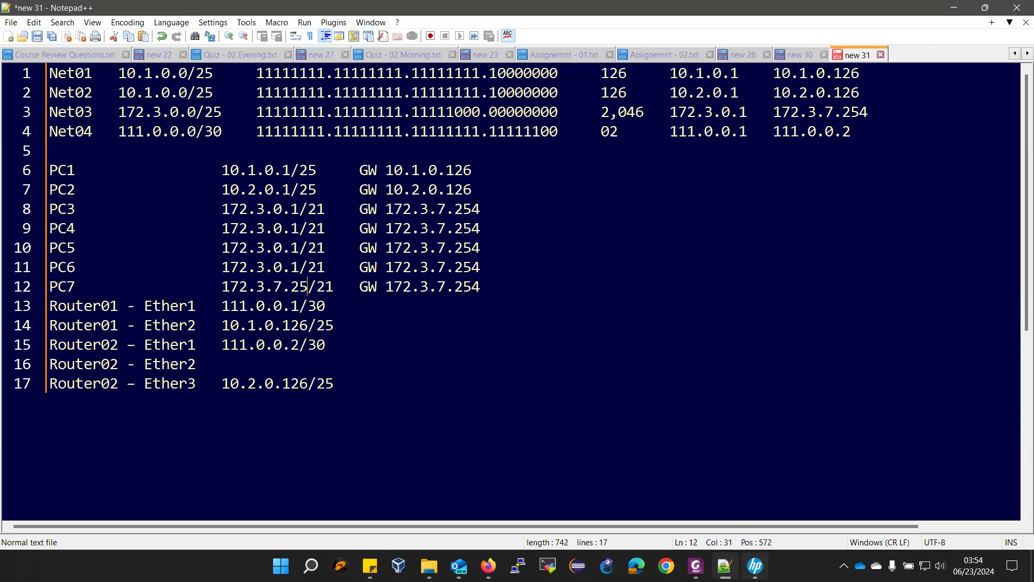
type("3")
- Change the third octets of PC4, PC5 and PC6 to 1, 2 and 3
double_click(278, 229)
type("1")
double_click(281, 253)
type("1")
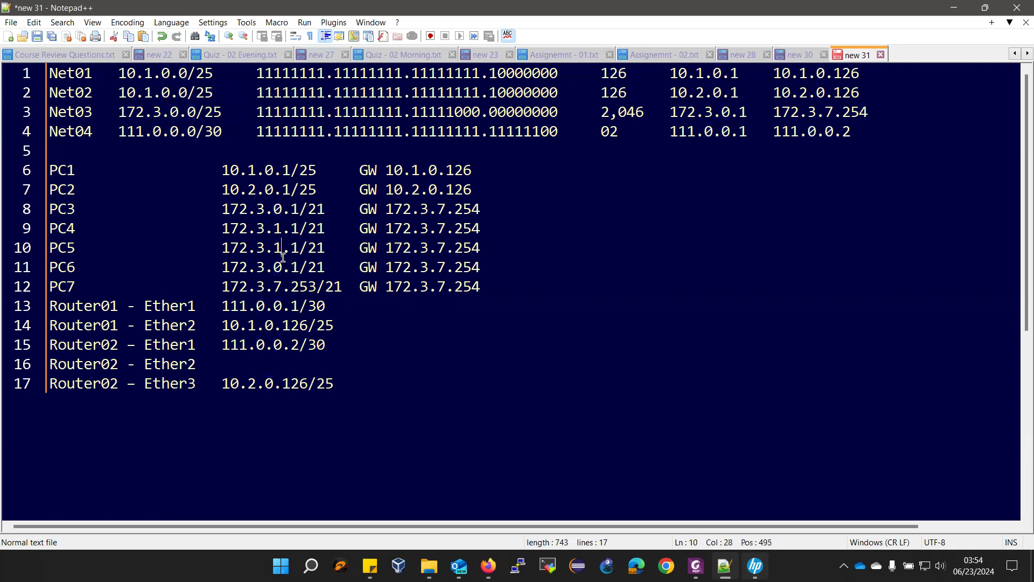
key("BackSpace")
type("2")
double_click(276, 268)
type("3")
- Give Router02 Ether2 the address 172.3.7.254/21, then bring the lab manual forward
left_click_drag(386, 249, 481, 251)
key("ctrl+c")
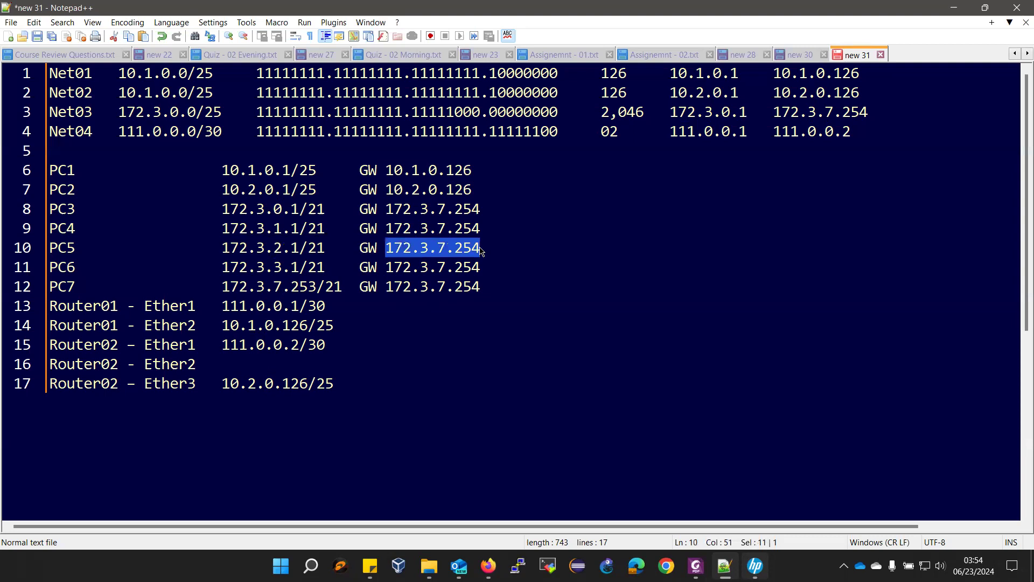
left_click(245, 367)
key("Tab")
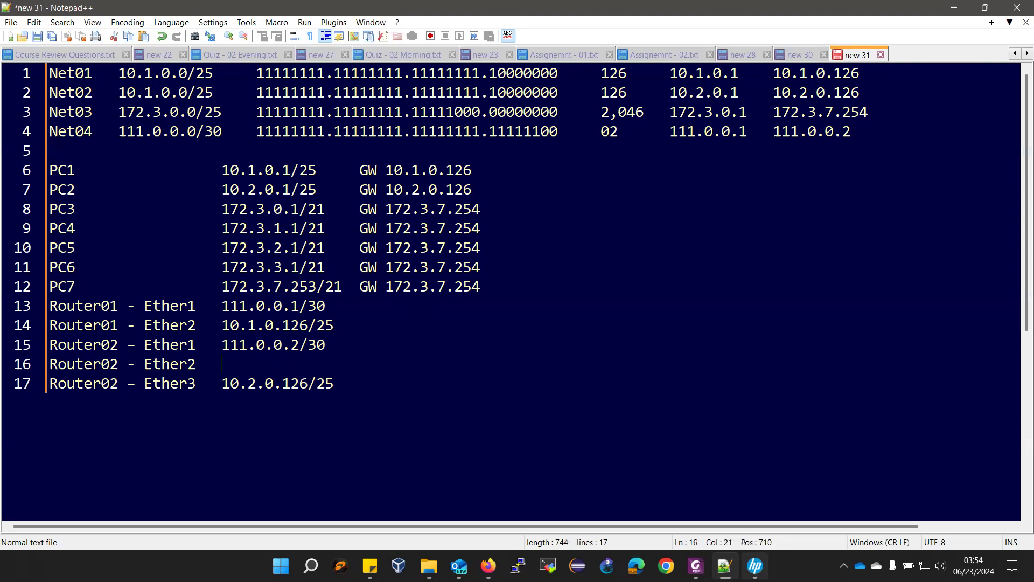
key("ctrl+v")
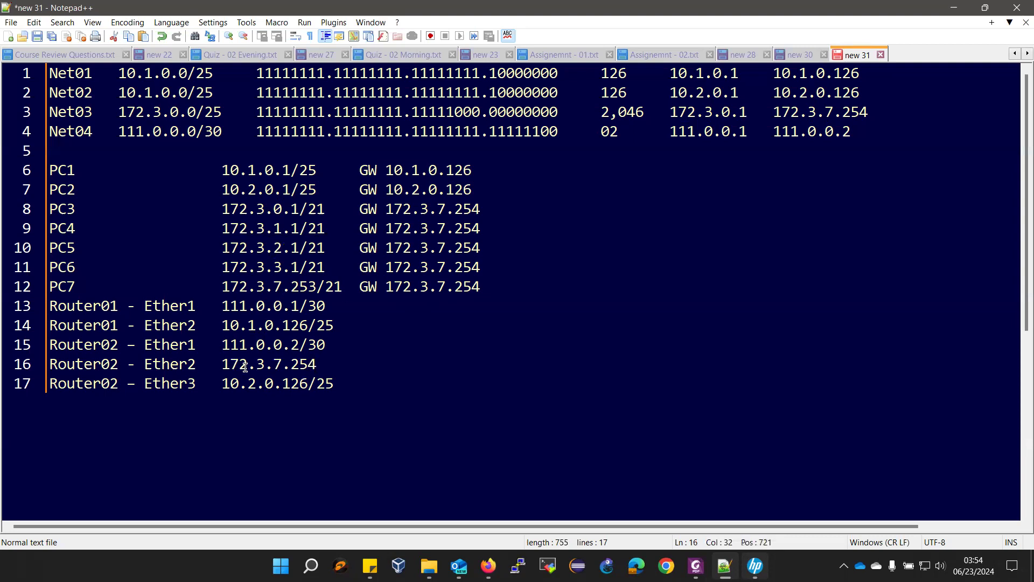
type("/21")
left_click(695, 565)
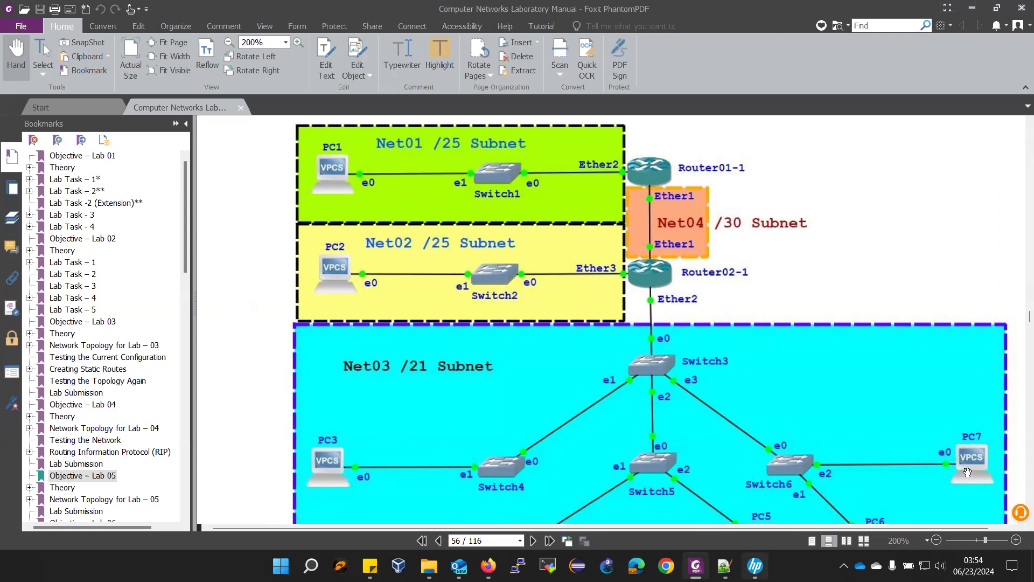
scroll(956, 437, "down", 1)
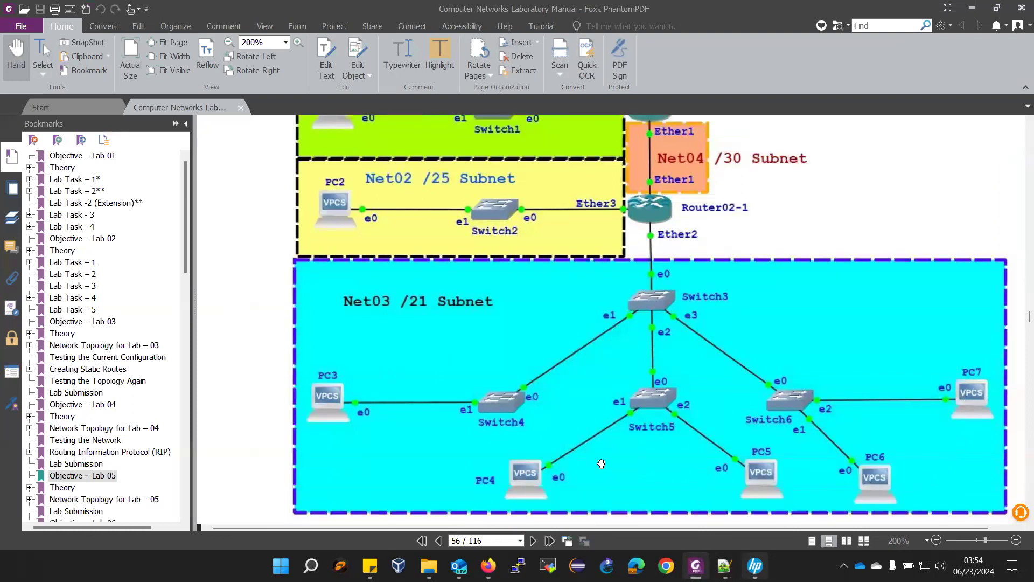
scroll(515, 428, "down", 2)
scroll(520, 424, "down", 15)
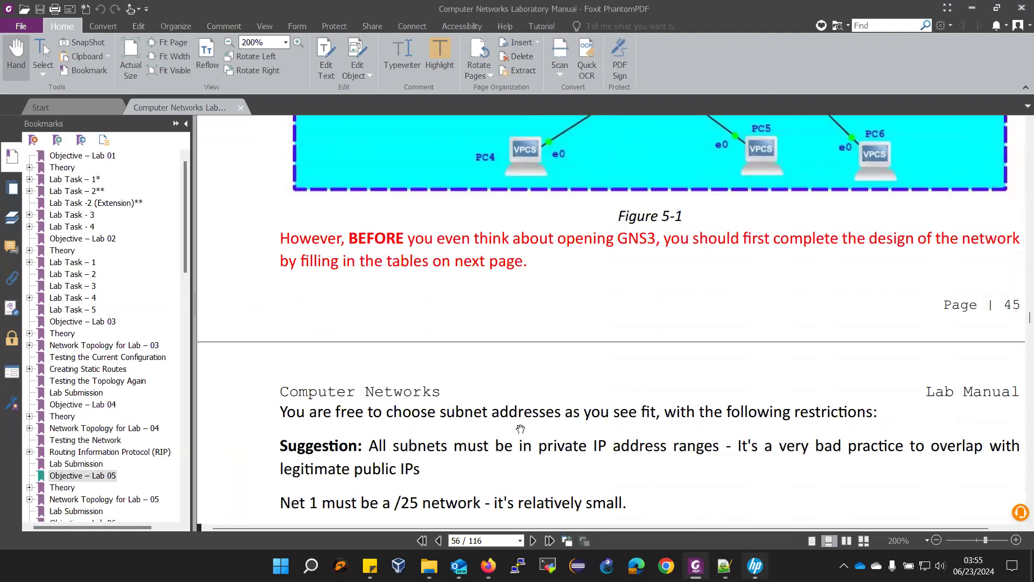
scroll(523, 431, "down", 5)
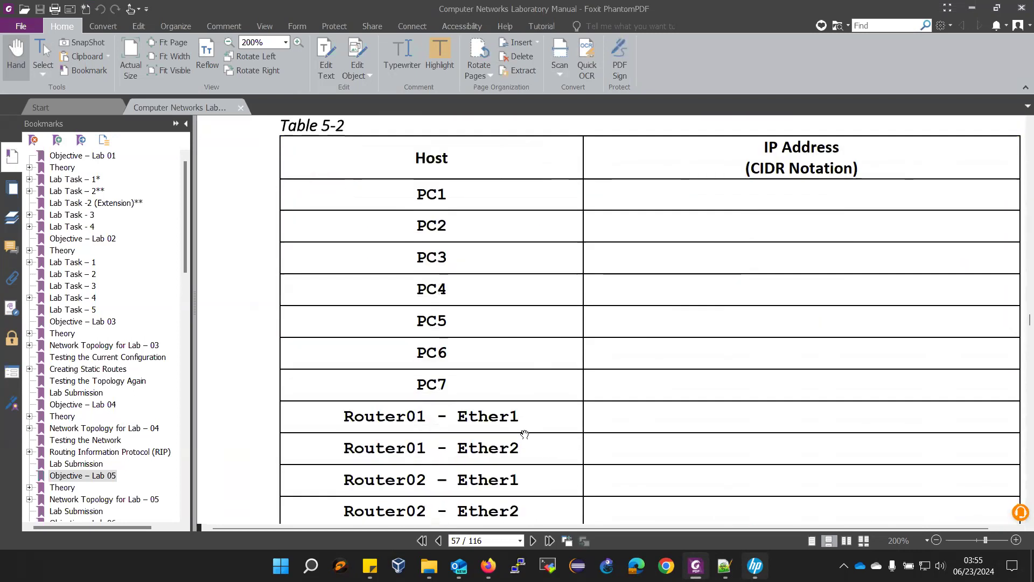
scroll(527, 440, "up", 2)
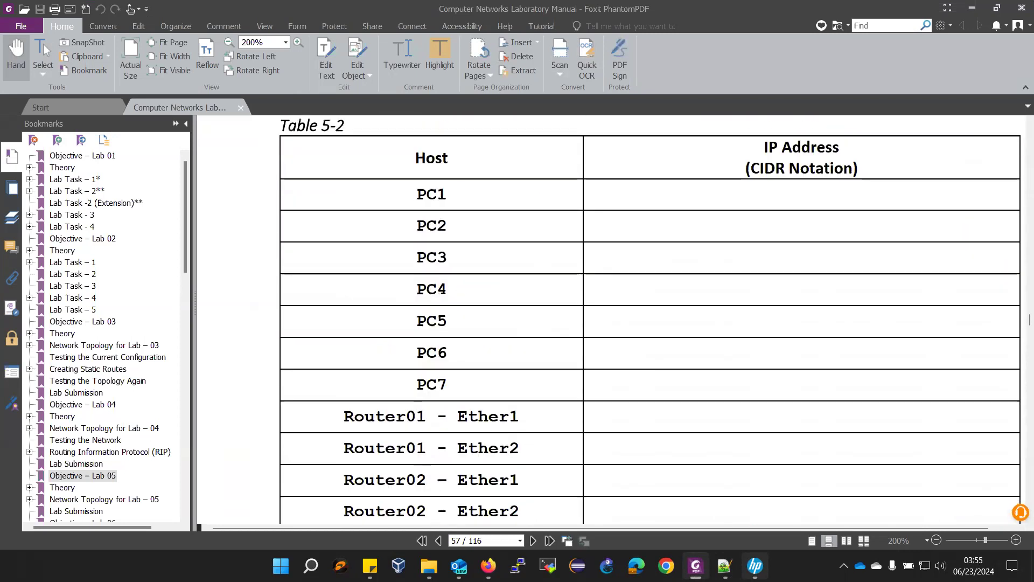
key("alt+Tab")
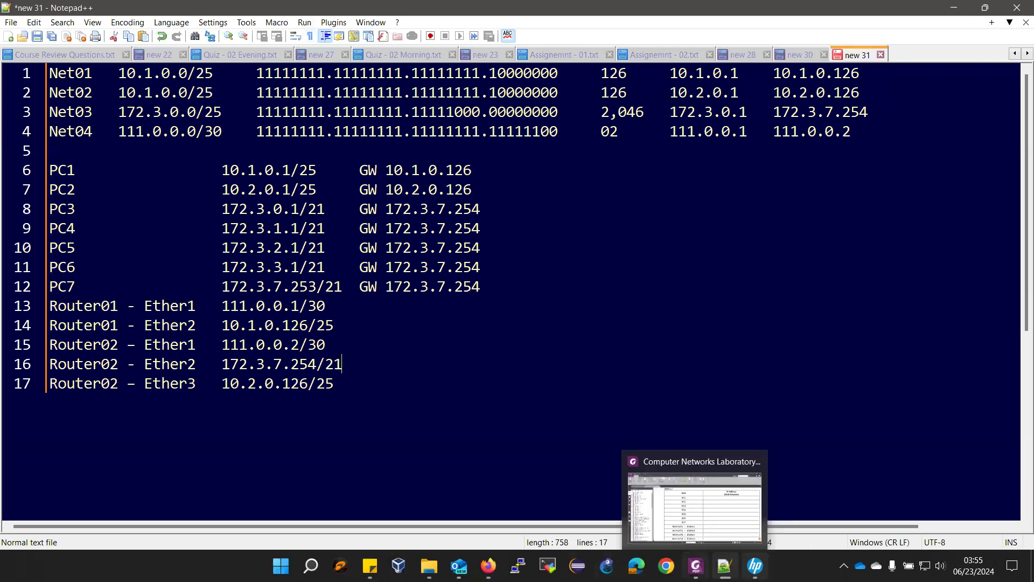
left_click(696, 566)
scroll(610, 440, "down", 10)
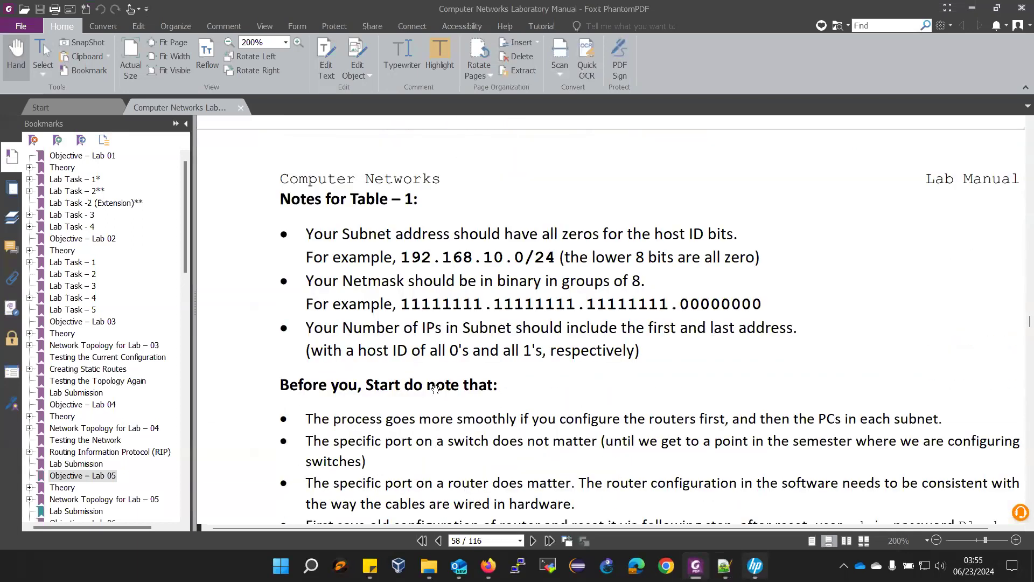
scroll(453, 353, "down", 5)
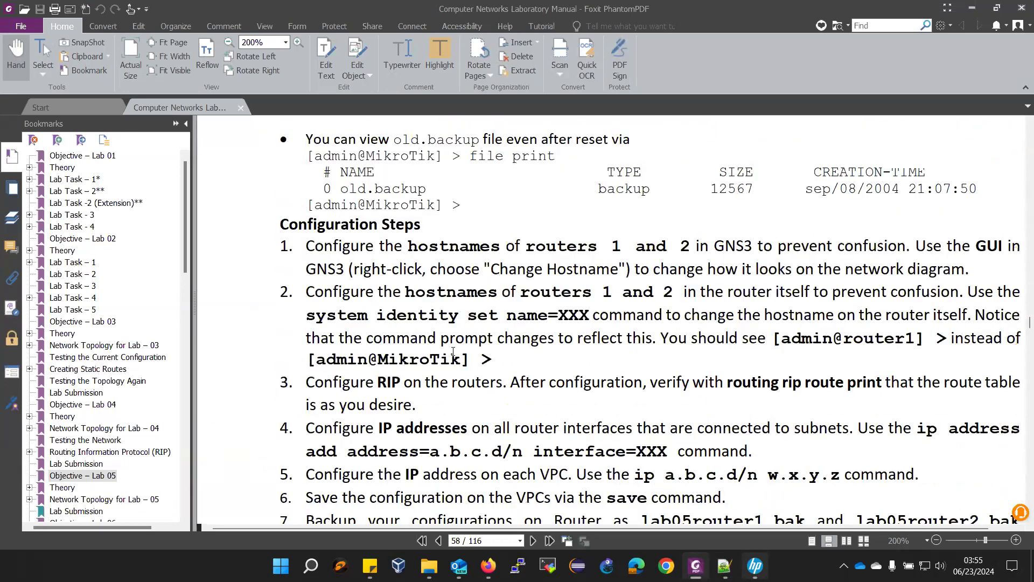
scroll(416, 391, "down", 4)
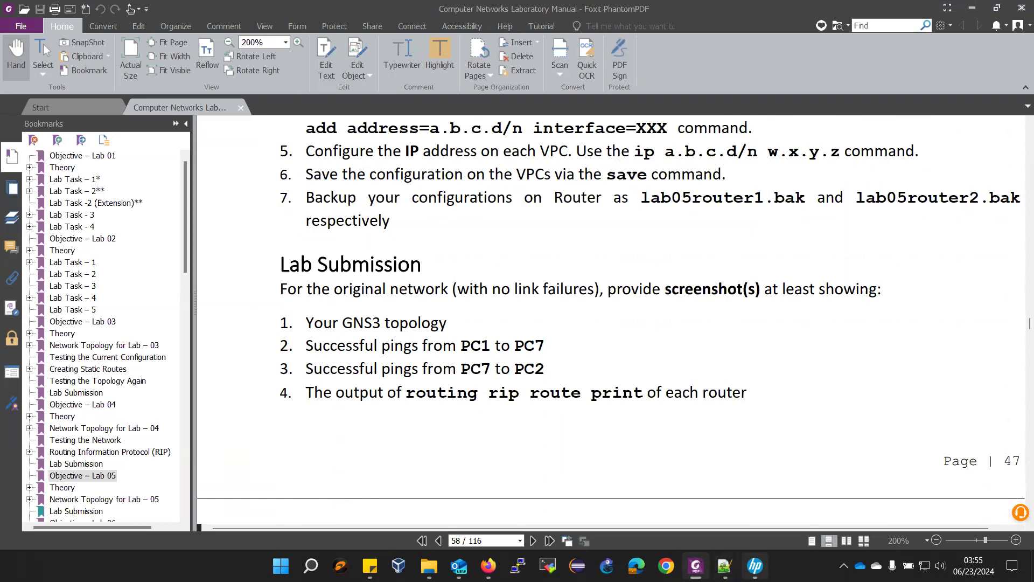
mouse_move(696, 565)
scroll(671, 350, "up", 3)
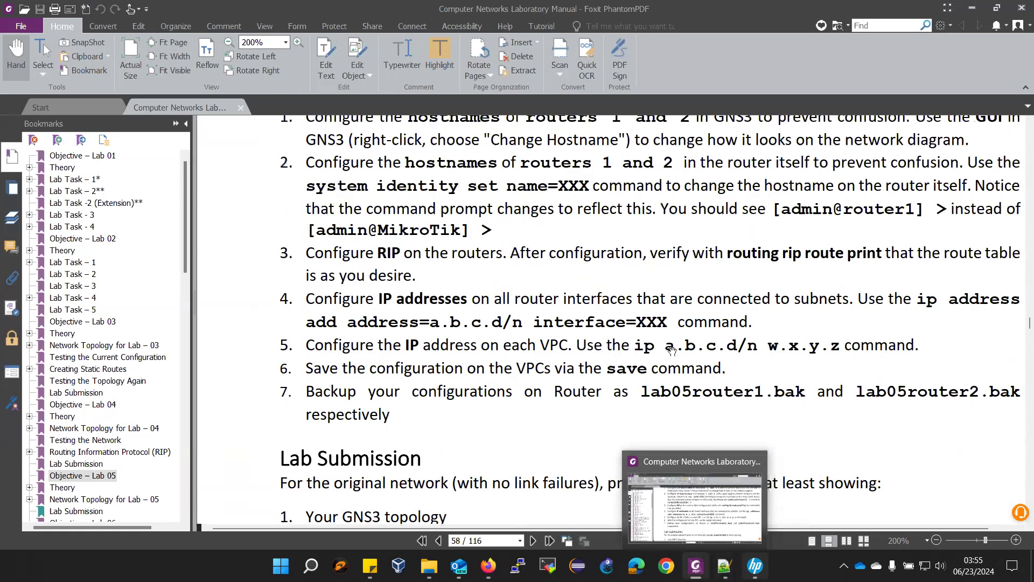
scroll(672, 347, "up", 4)
scroll(673, 347, "up", 20)
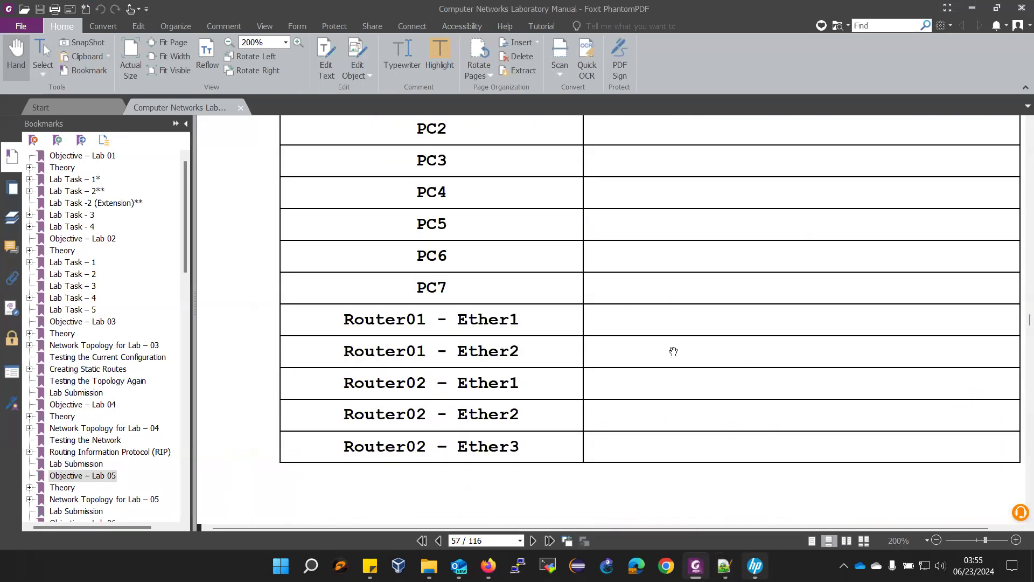
scroll(673, 349, "up", 4)
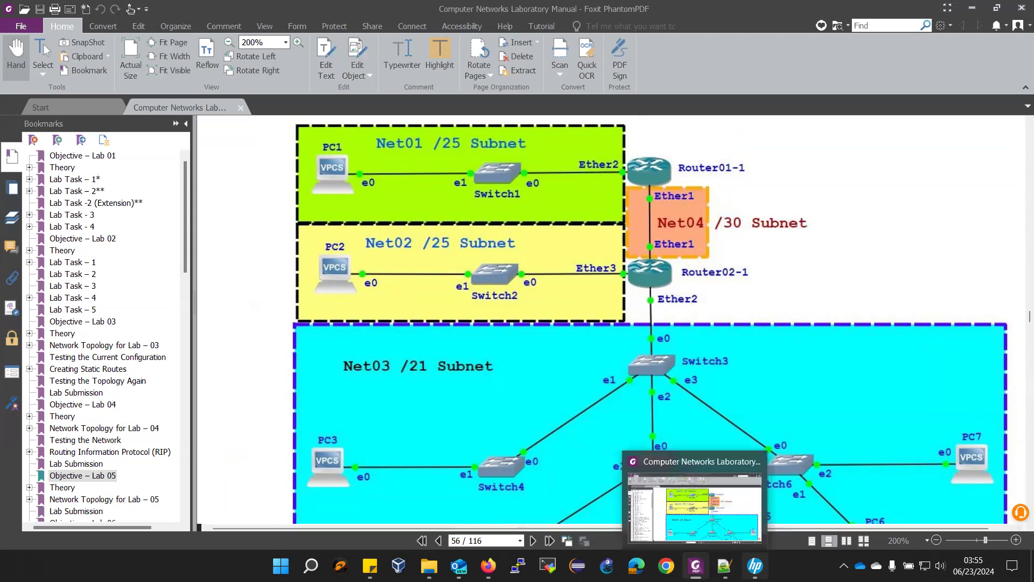
- Review Figure 5-1 and the tables in the lab manual, then launch GNS3 from the taskbar
scroll(524, 408, "down", 10)
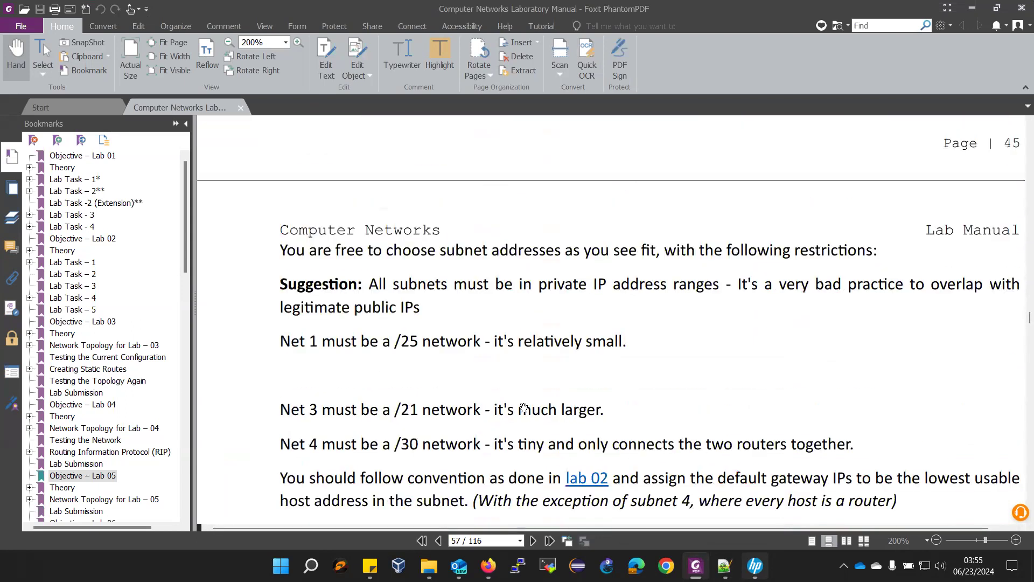
scroll(538, 399, "down", 15)
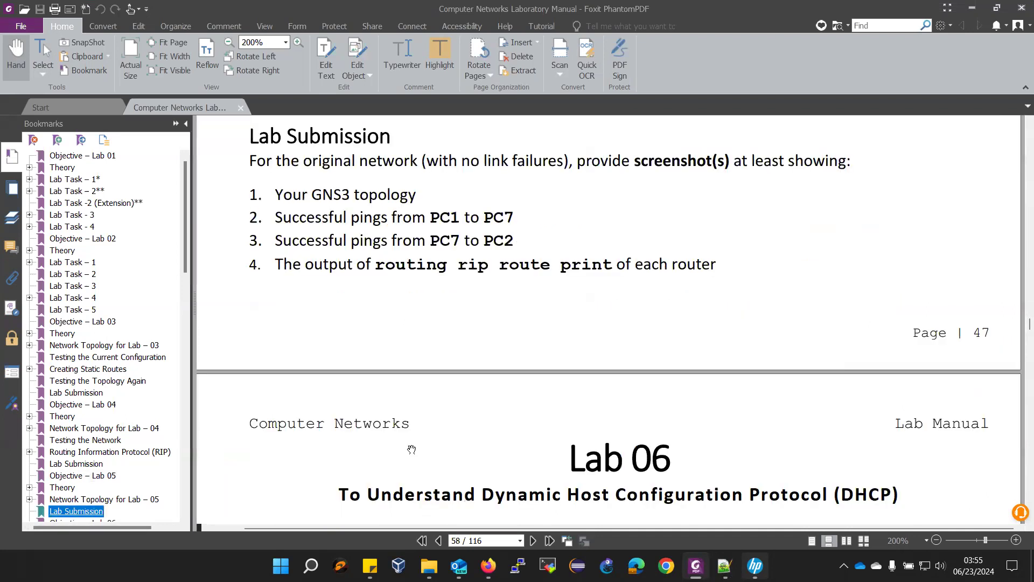
scroll(602, 381, "up", 1)
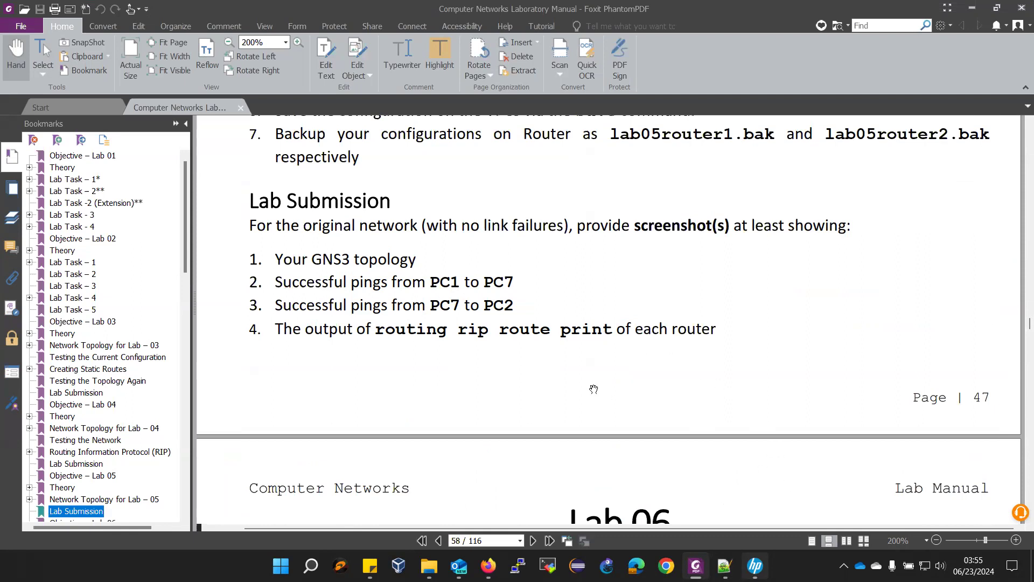
scroll(745, 450, "up", 3)
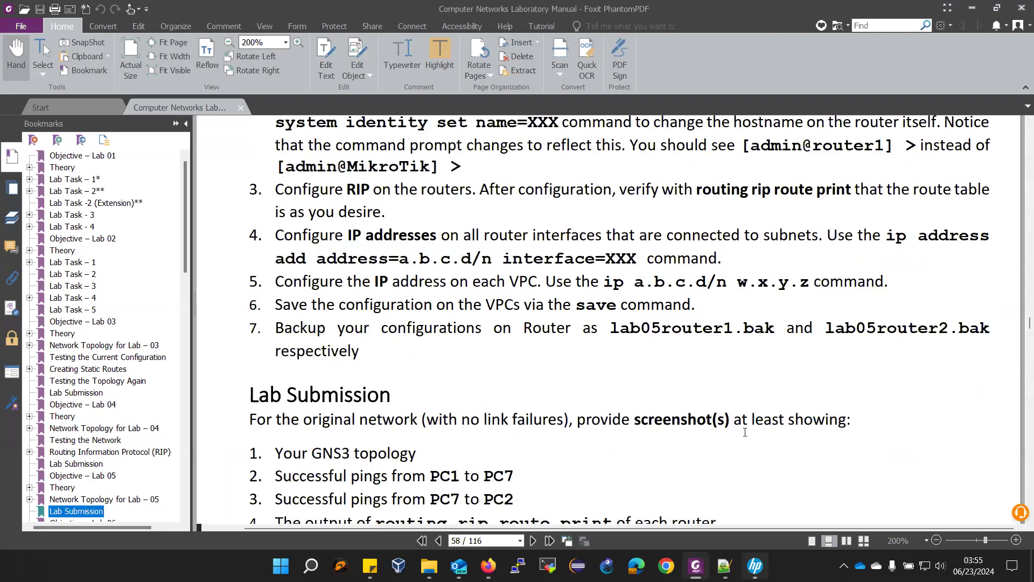
scroll(745, 432, "up", 6)
scroll(742, 428, "up", 20)
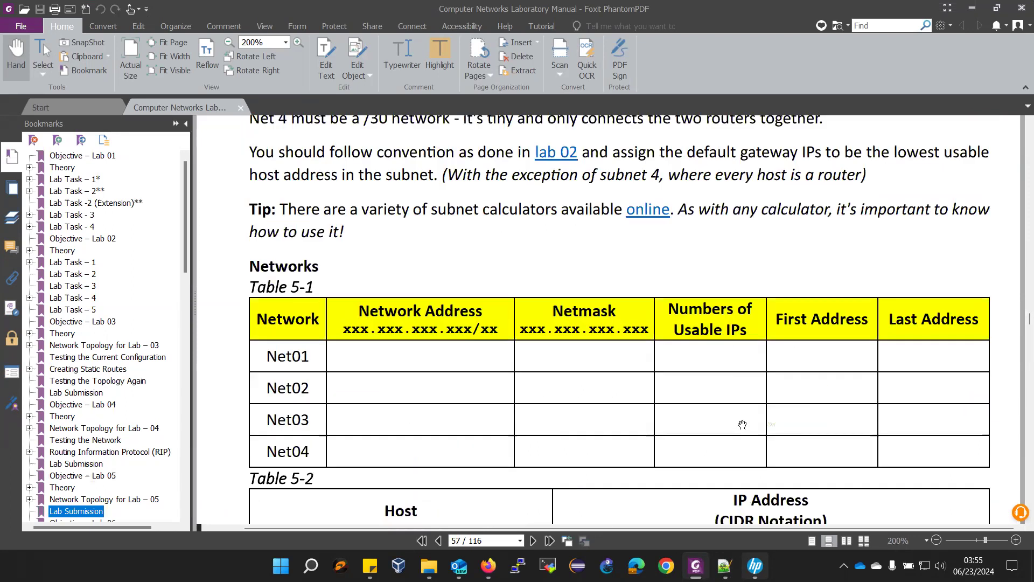
scroll(742, 419, "up", 3)
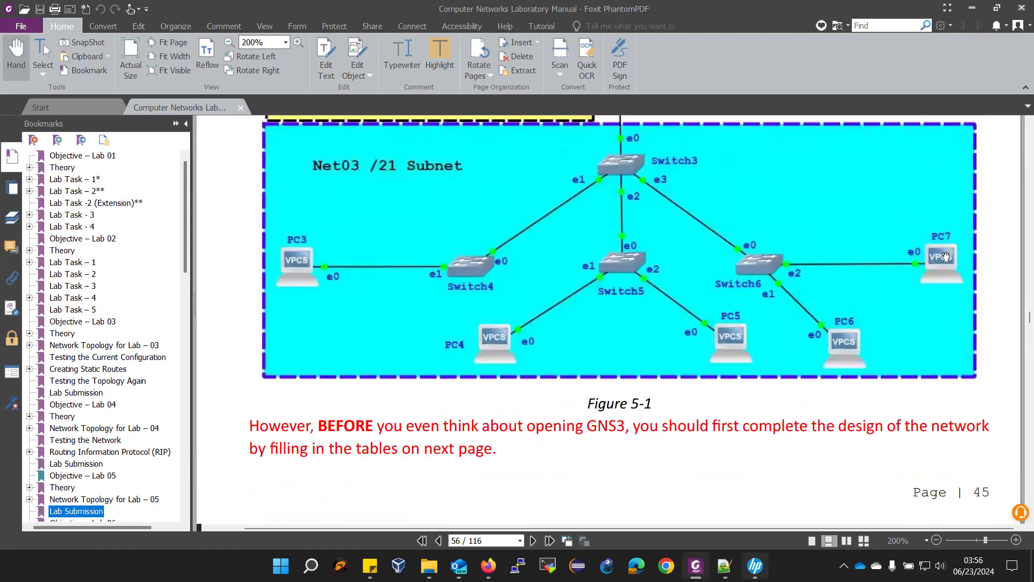
scroll(889, 312, "up", 2)
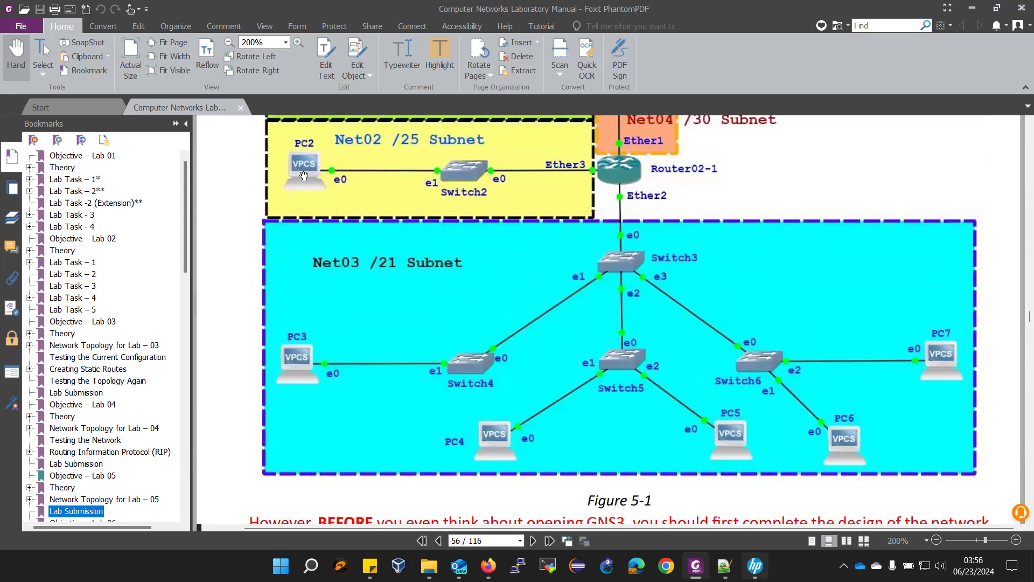
scroll(489, 258, "up", 2)
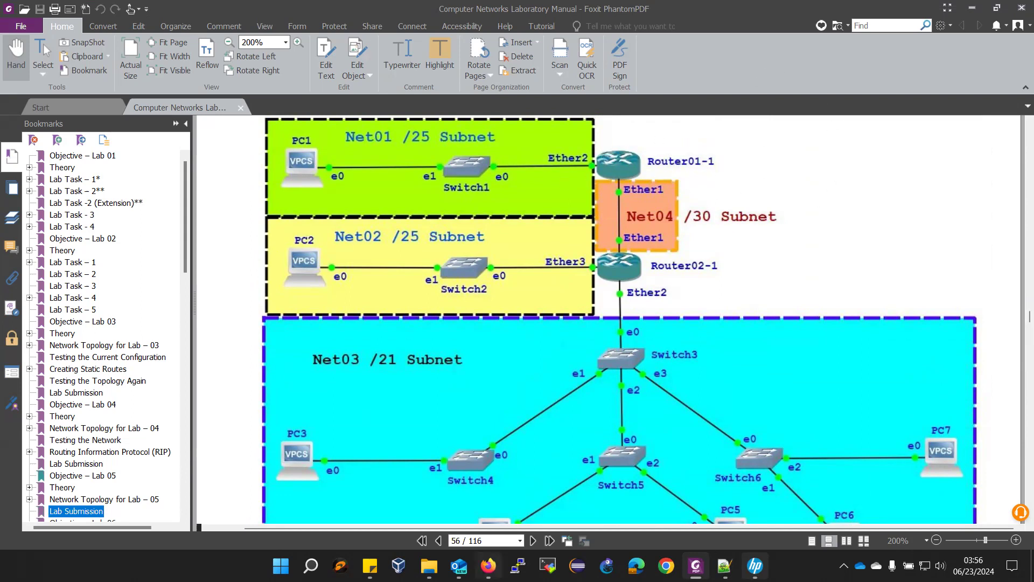
left_click(608, 566)
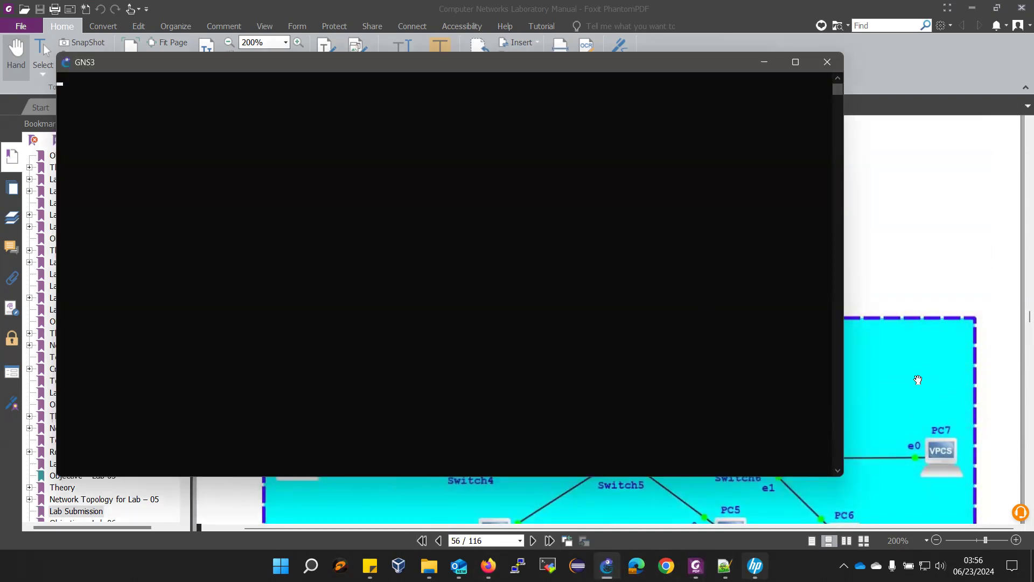
- Bring the lab manual back over GNS3 and scroll to the note below Figure 5-1
left_click(918, 380)
scroll(755, 393, "down", 7)
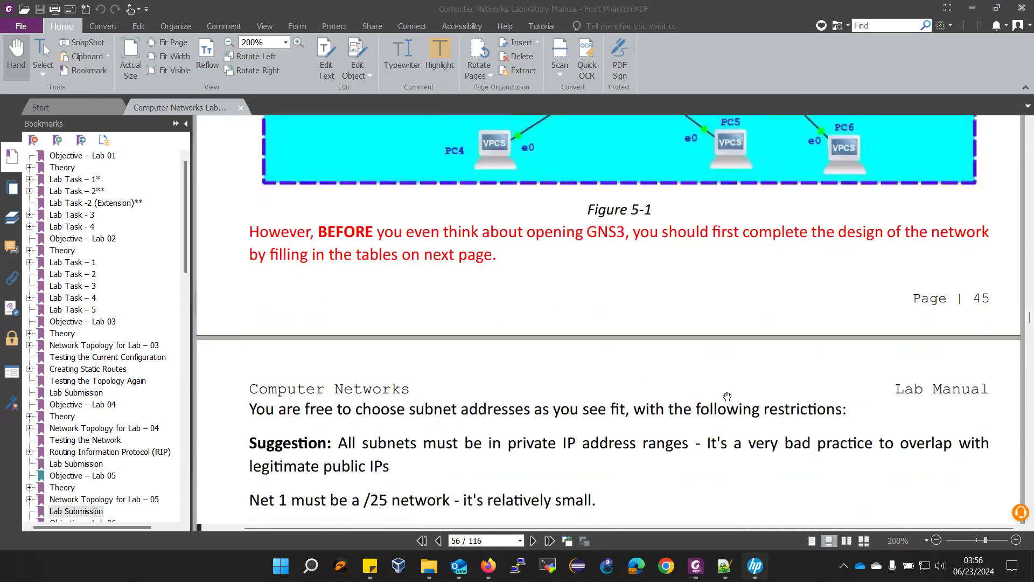
scroll(727, 397, "down", 9)
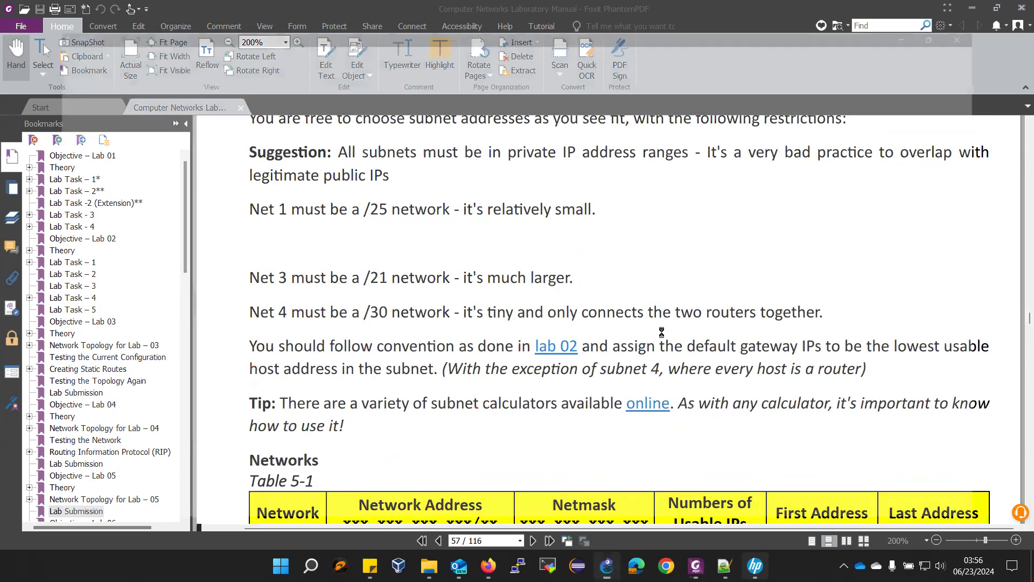
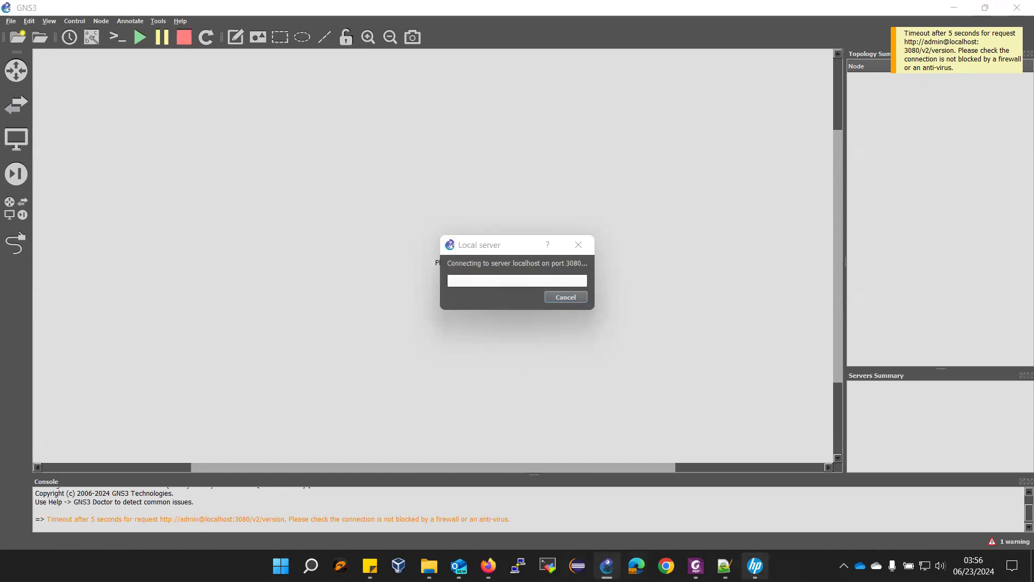
- Review GNS3's recent projects list, then dismiss the new project dialog
left_click(860, 565)
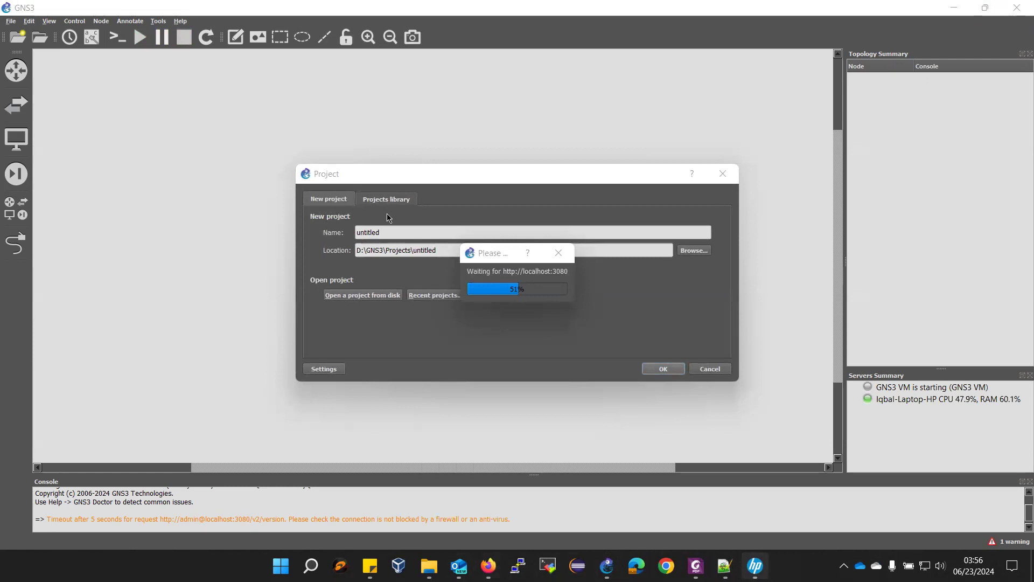
left_click(434, 295)
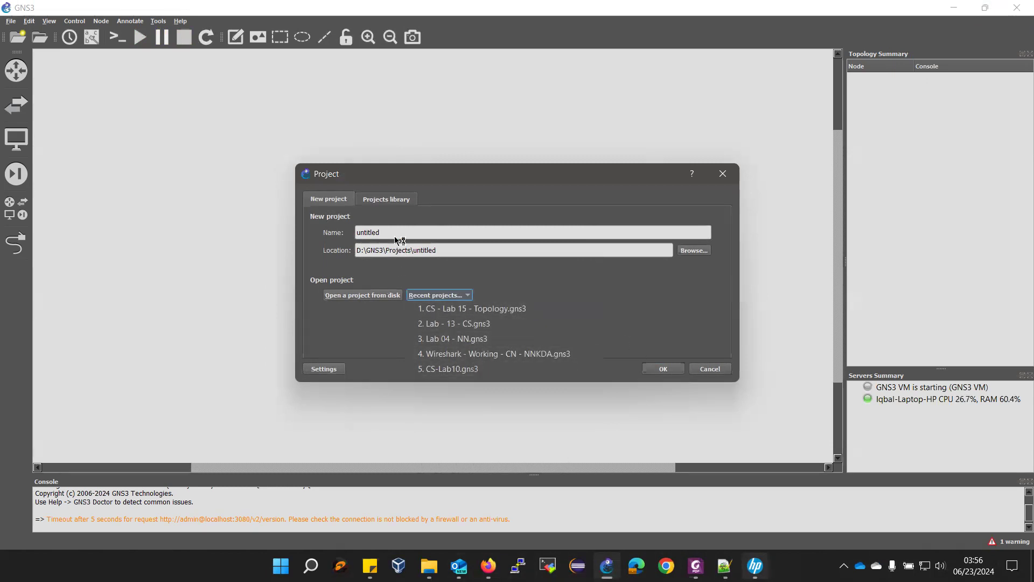
left_click(440, 233)
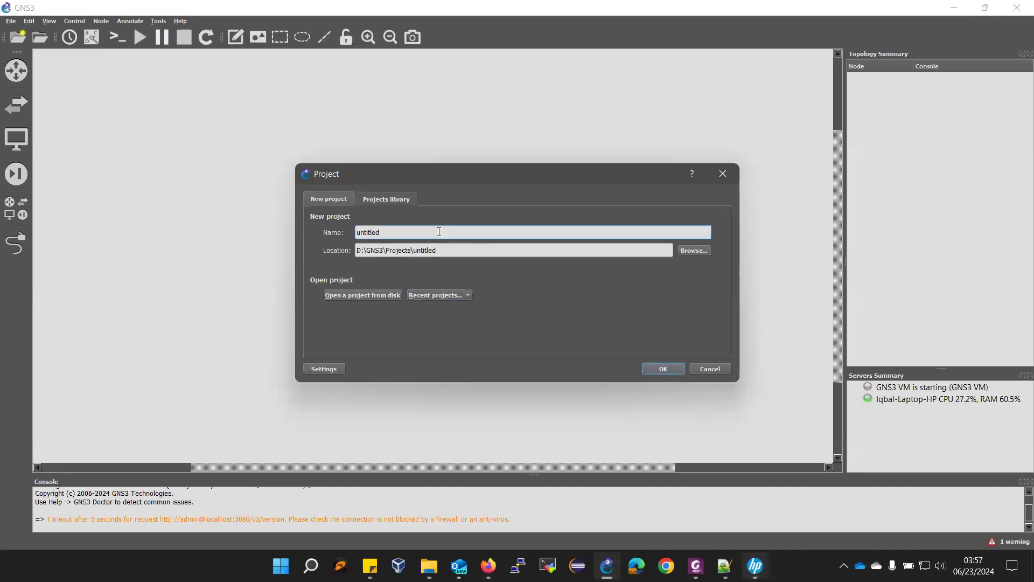
key("BackSpace")
key("BackSpace")
key("BackSpace")
key("BackSpace")
key("BackSpace")
key("BackSpace")
key("BackSpace")
key("BackSpace")
left_click(723, 173)
- Browse existing projects via File > Open project and cancel without opening any
left_click(11, 22)
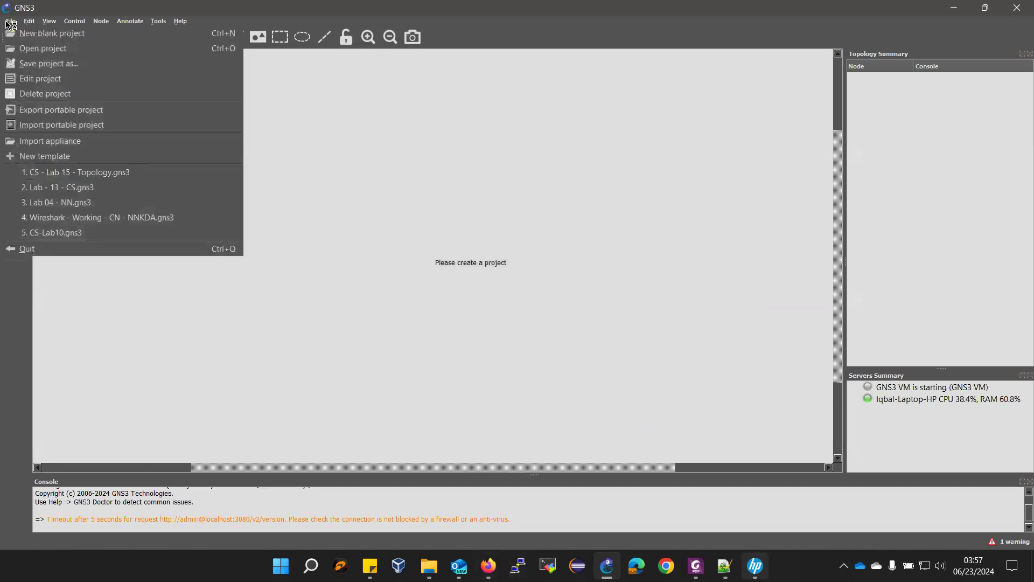
left_click(21, 47)
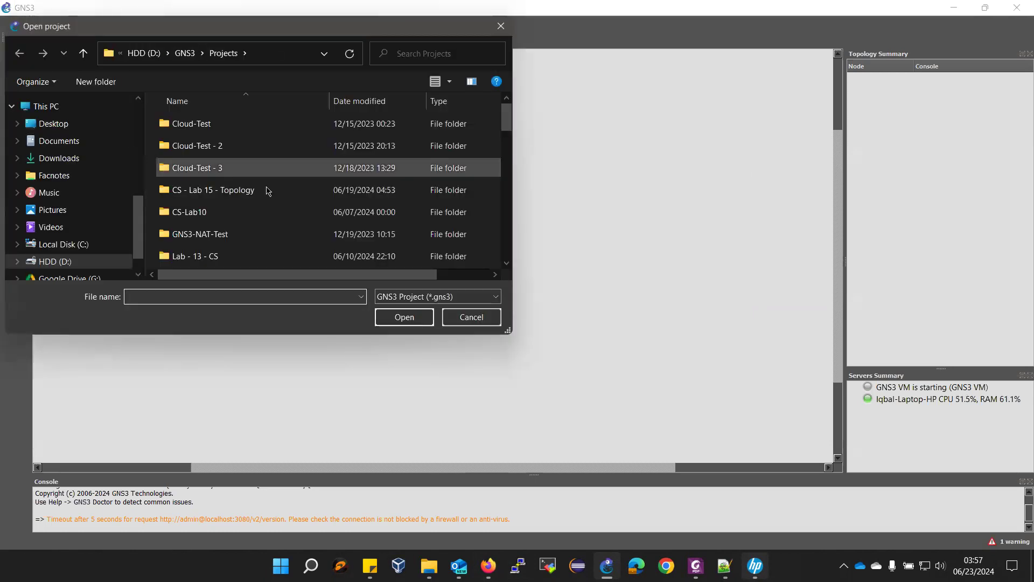
scroll(269, 190, "down", 10)
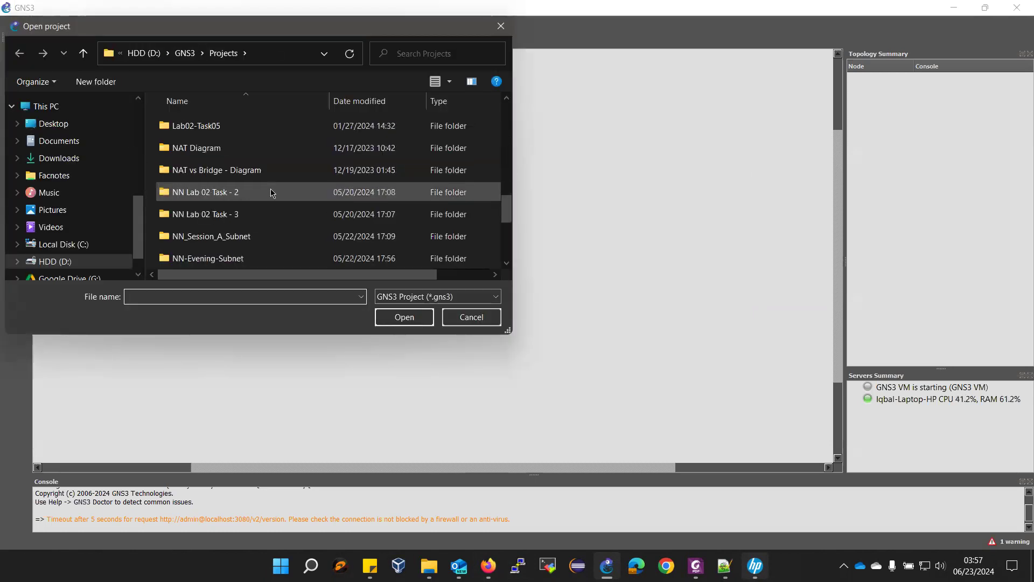
scroll(271, 192, "down", 3)
scroll(261, 203, "up", 1)
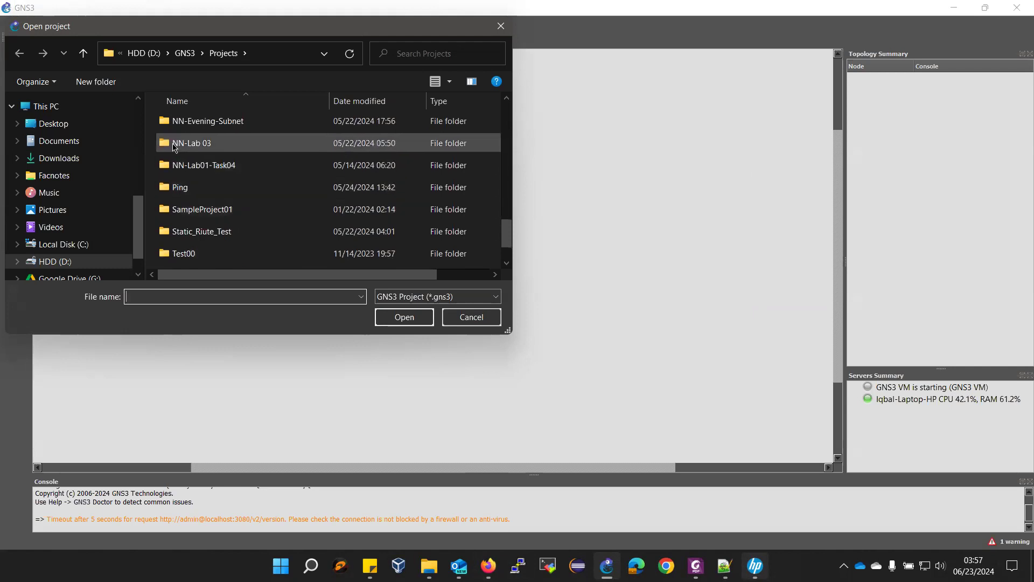
left_click(462, 313)
left_click(11, 21)
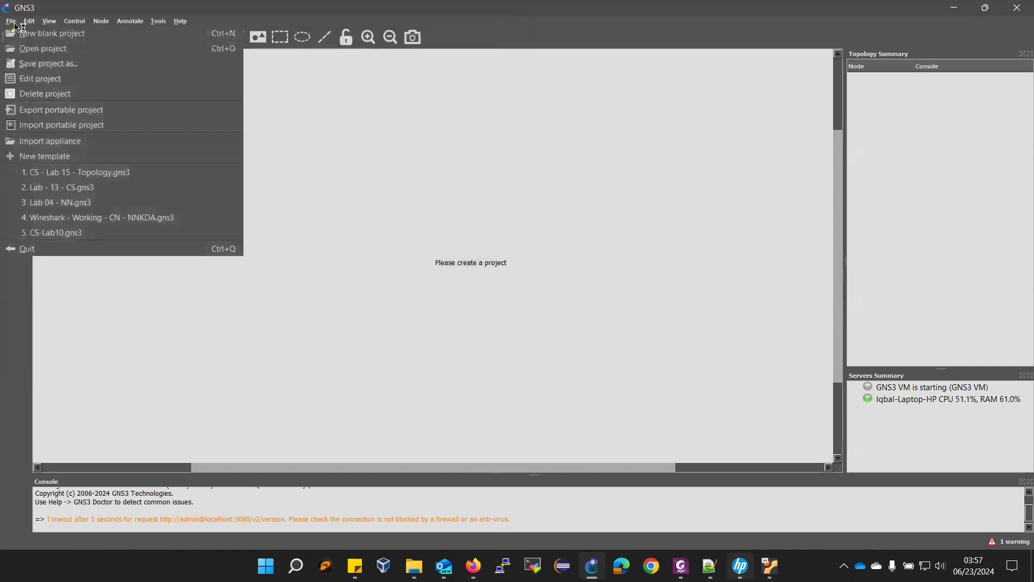
- Create a new blank project named NN-Lab05
left_click(48, 33)
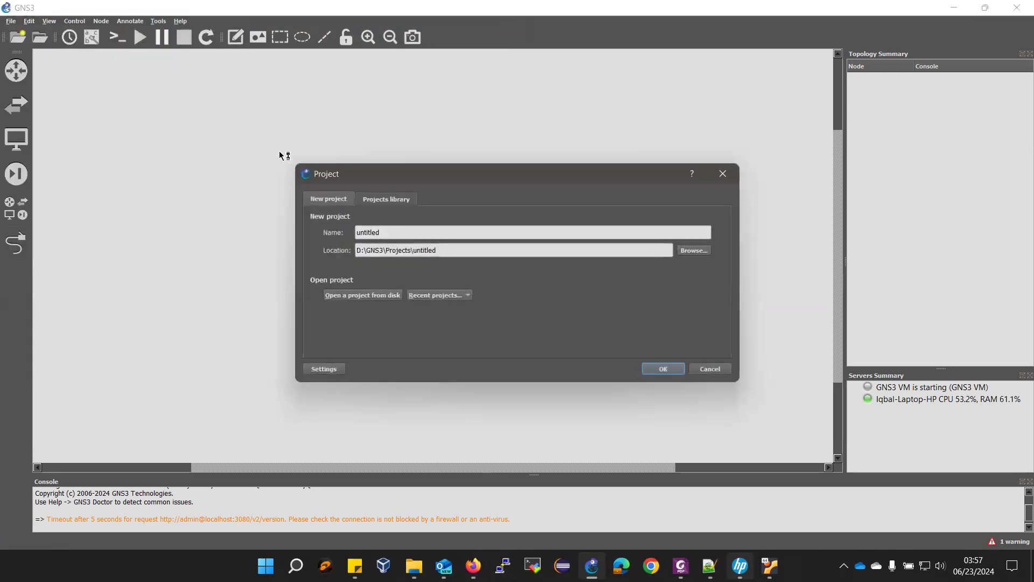
left_click_drag(427, 238, 323, 231)
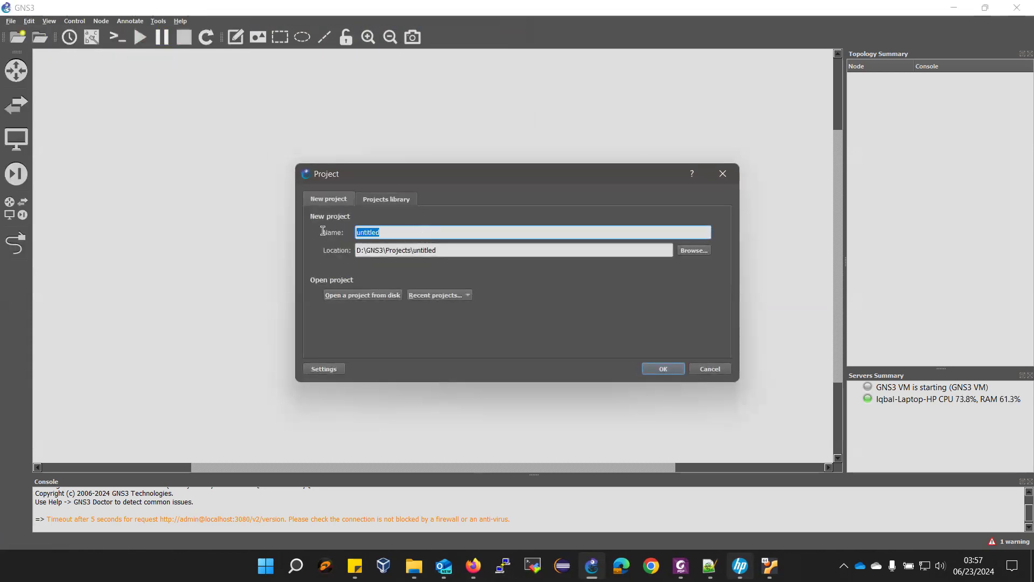
type("NN")
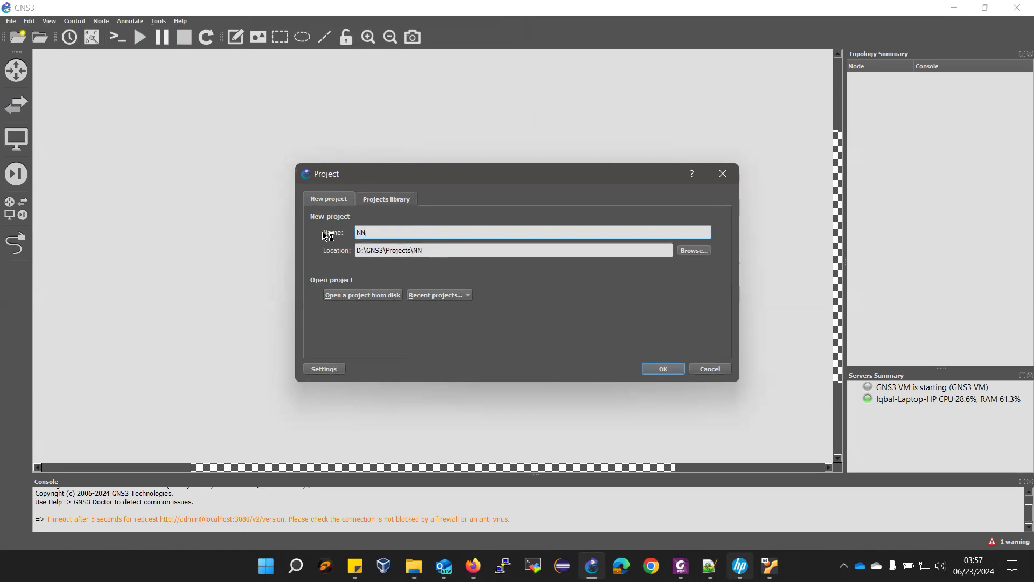
type("-Lab05")
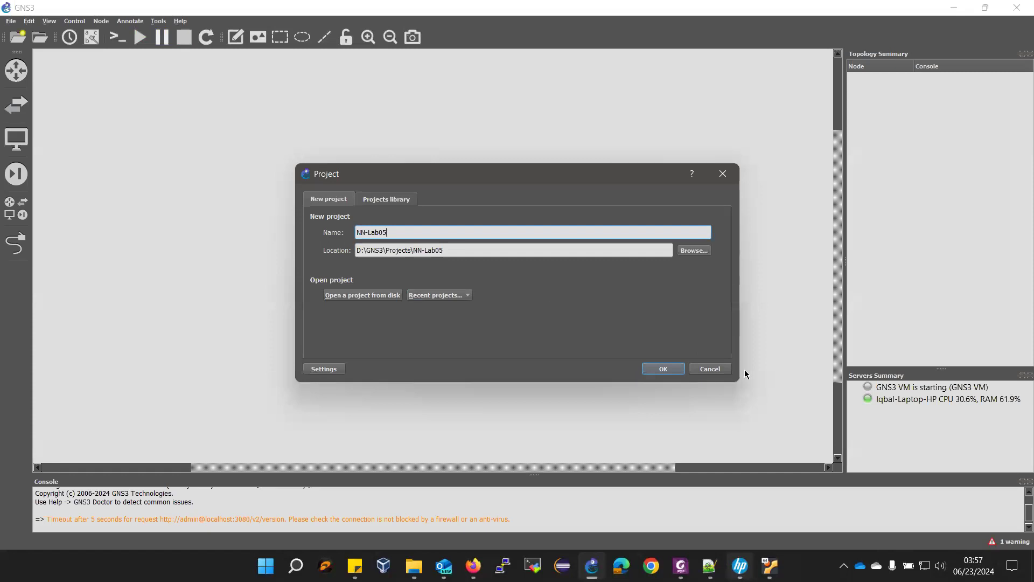
left_click(670, 370)
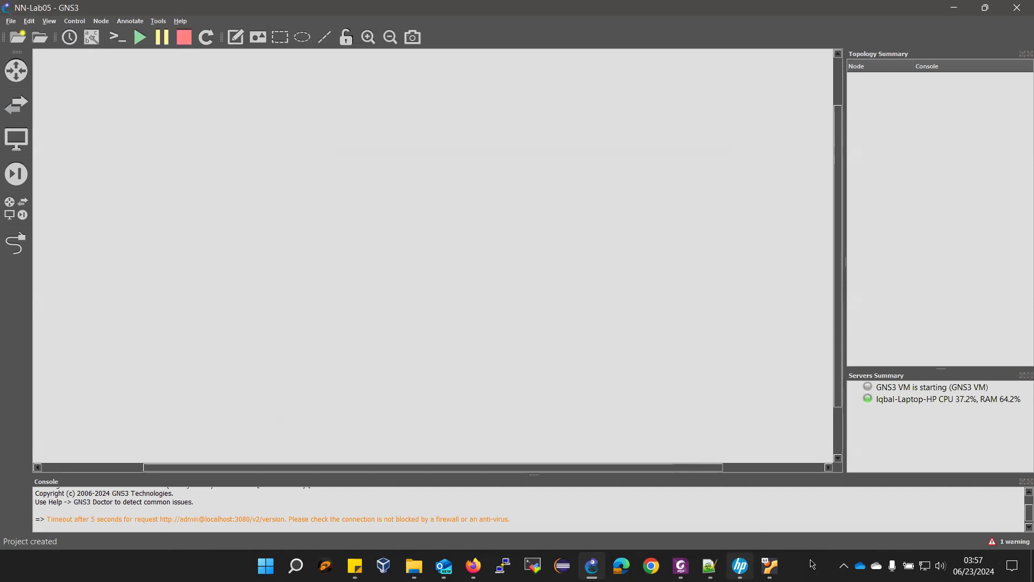
- Place NN-Microtik-01 near the top of the canvas and NN-Microtik-02 below it
left_click(18, 81)
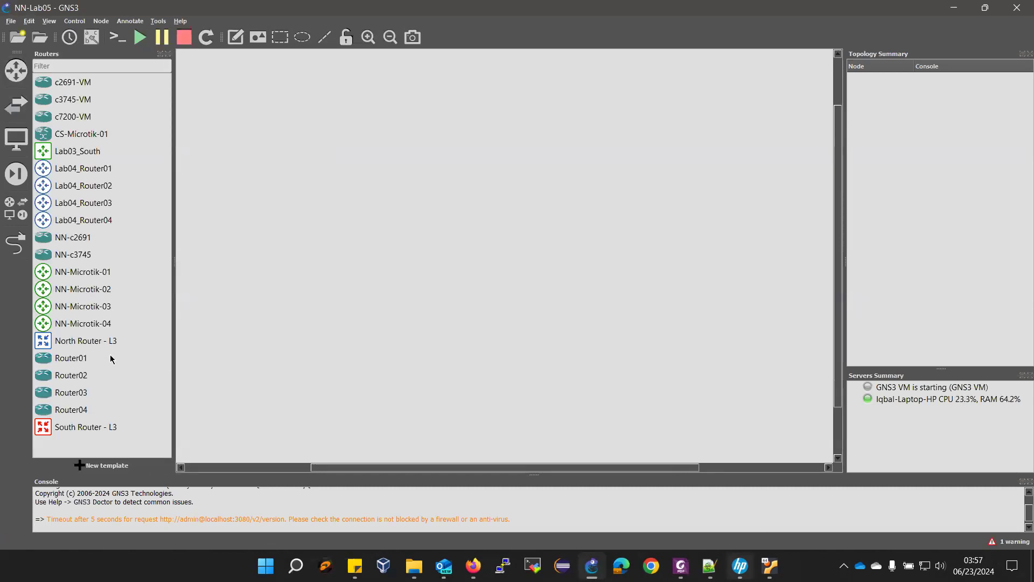
left_click_drag(74, 274, 380, 229)
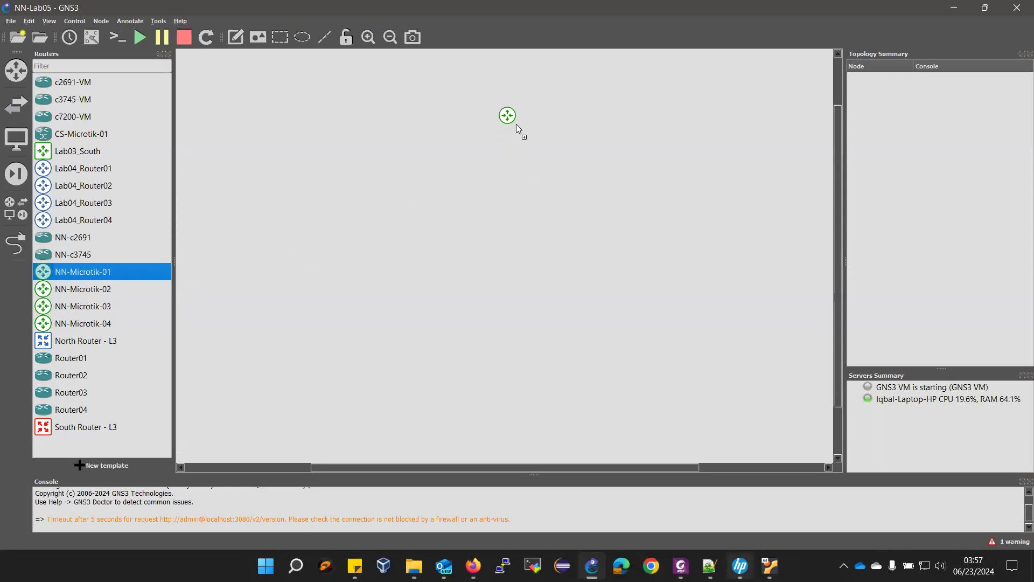
left_click_drag(567, 99, 561, 108)
left_click_drag(65, 296, 560, 188)
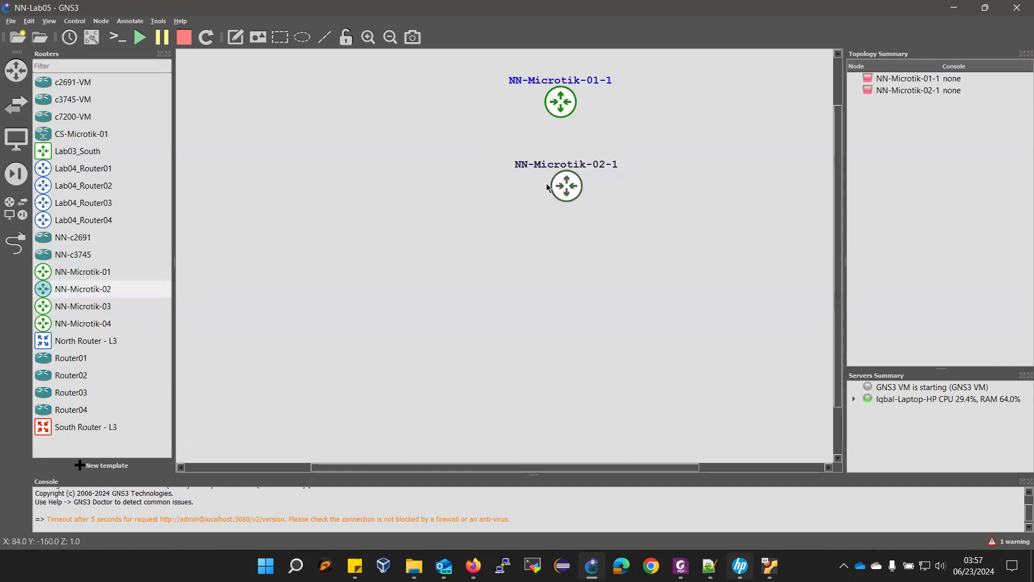
- Add Switch1 left of NN-Microtik-01-1 and Switch2 below it, checking the lab manual
left_click(16, 105)
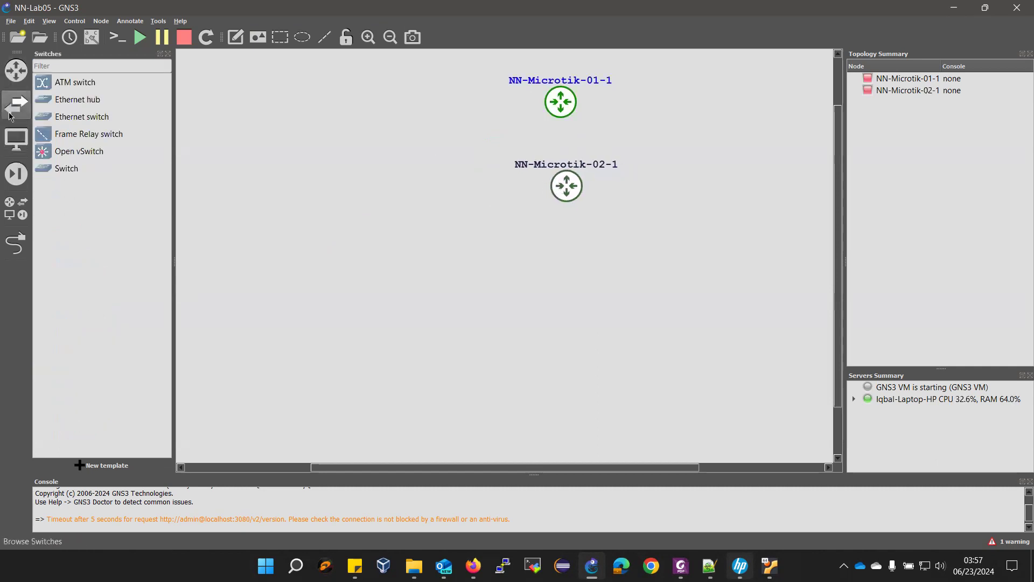
left_click_drag(69, 119, 422, 121)
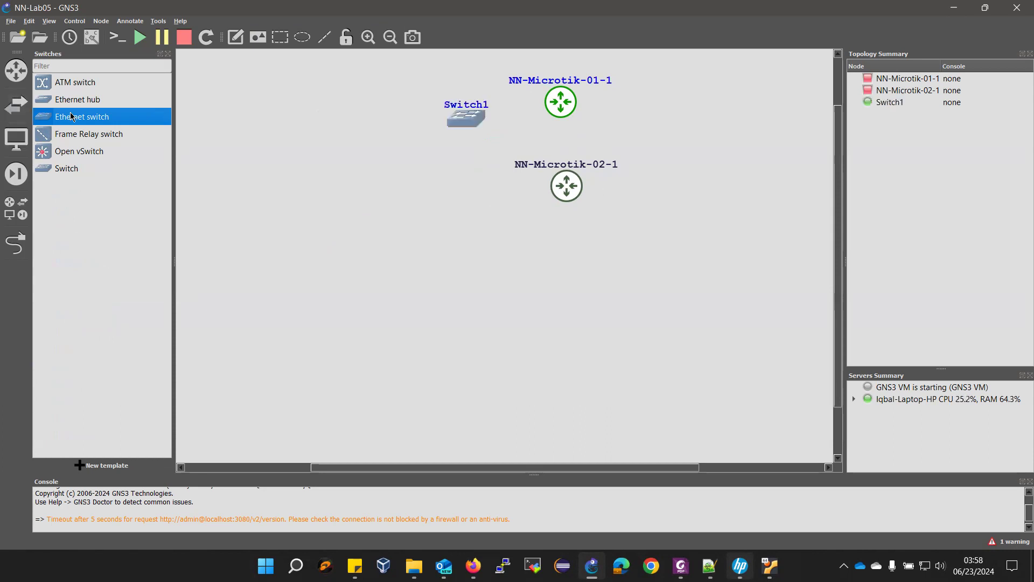
left_click_drag(472, 114, 454, 106)
left_click_drag(105, 116, 456, 195)
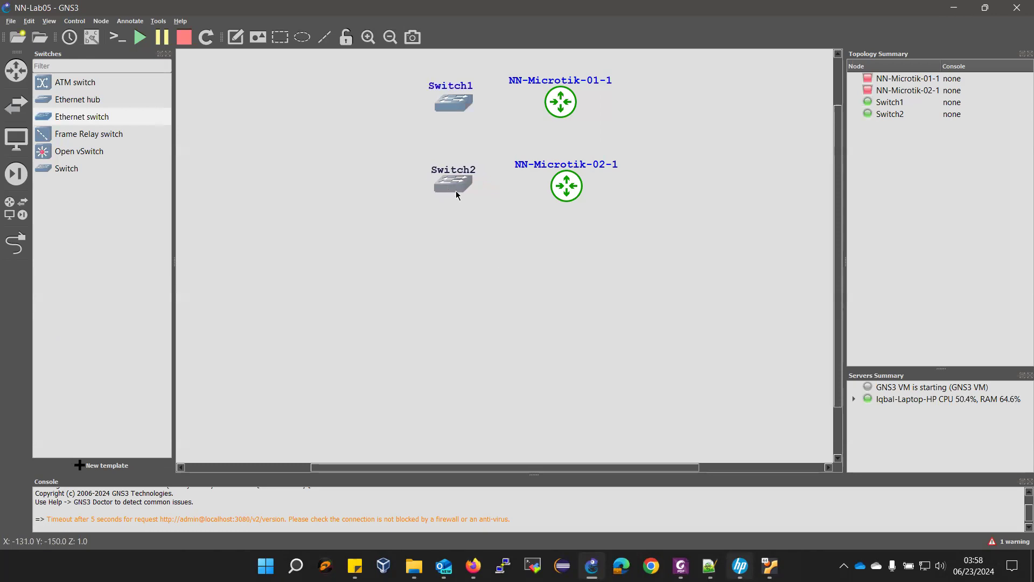
left_click(680, 565)
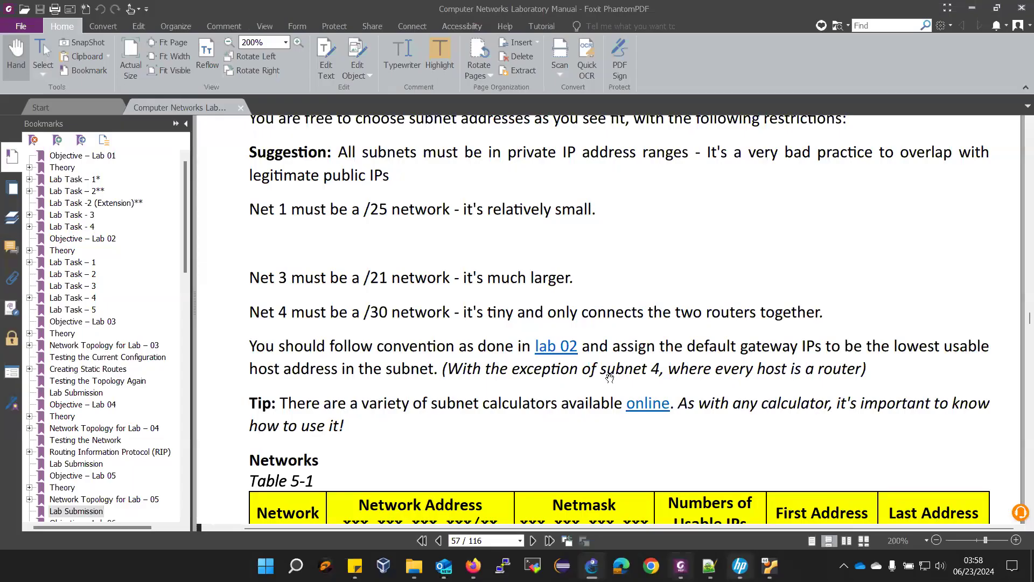
scroll(609, 377, "up", 10)
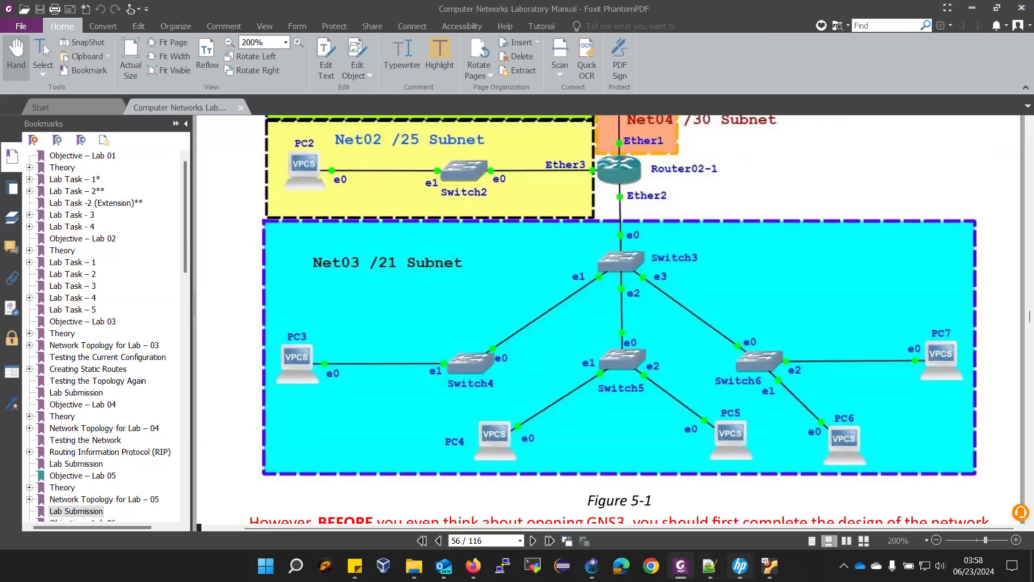
mouse_move(709, 565)
left_click(591, 566)
- Add Switch3, Switch4, Switch5 and Switch6 following the lab manual's topology diagram
left_click_drag(61, 122, 578, 241)
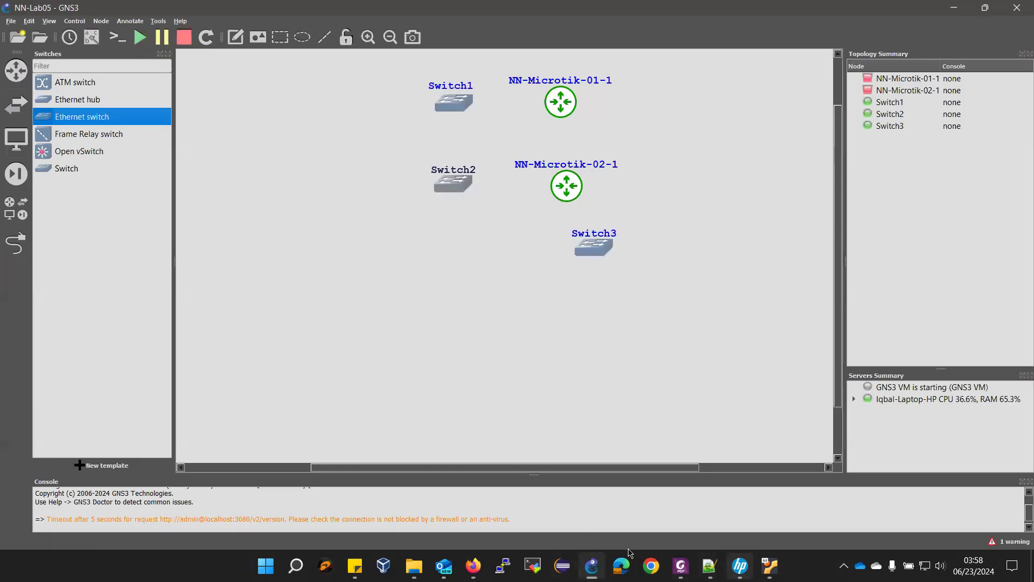
left_click(681, 565)
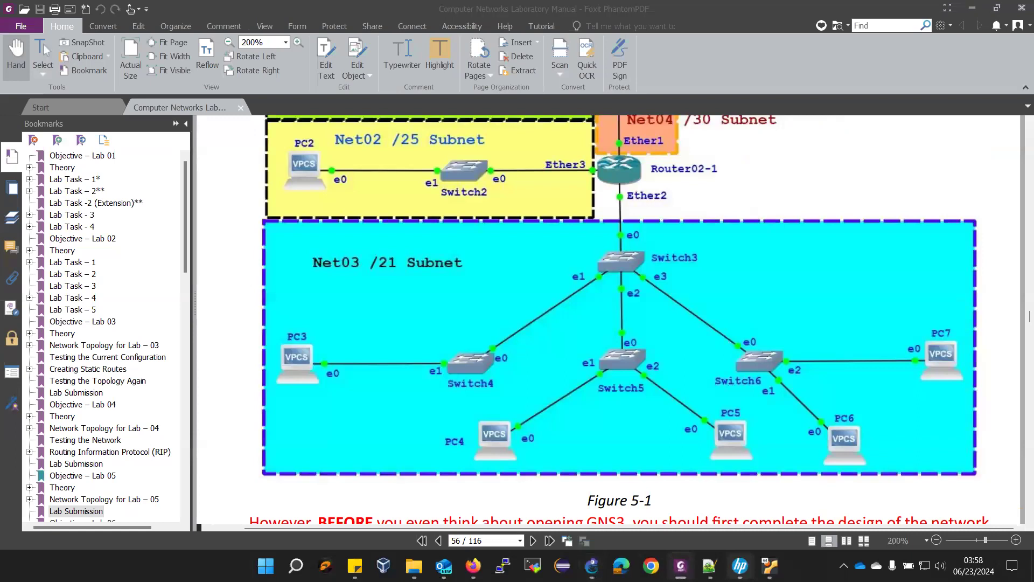
key("alt+Tab")
left_click_drag(68, 123, 471, 294)
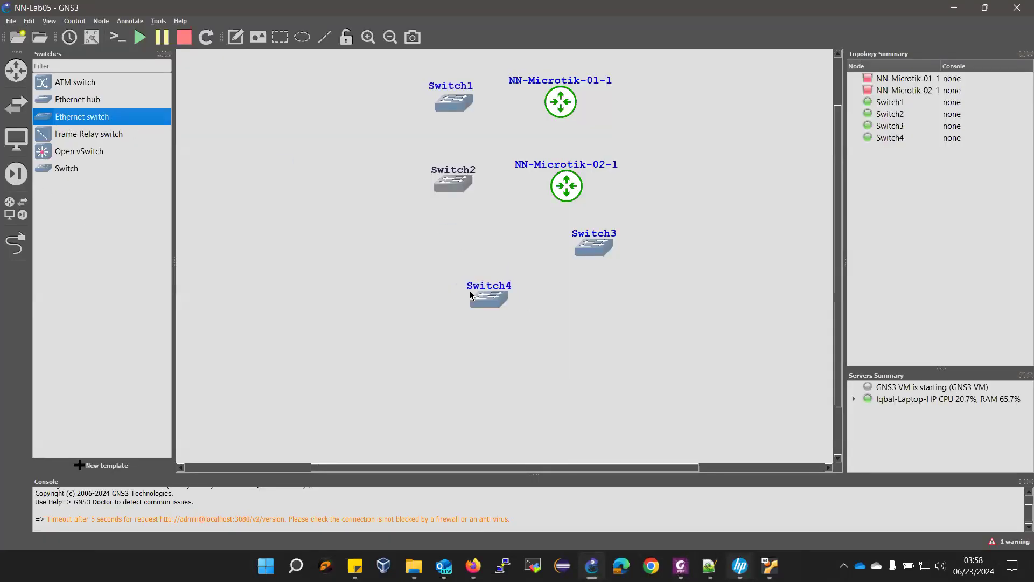
left_click(681, 565)
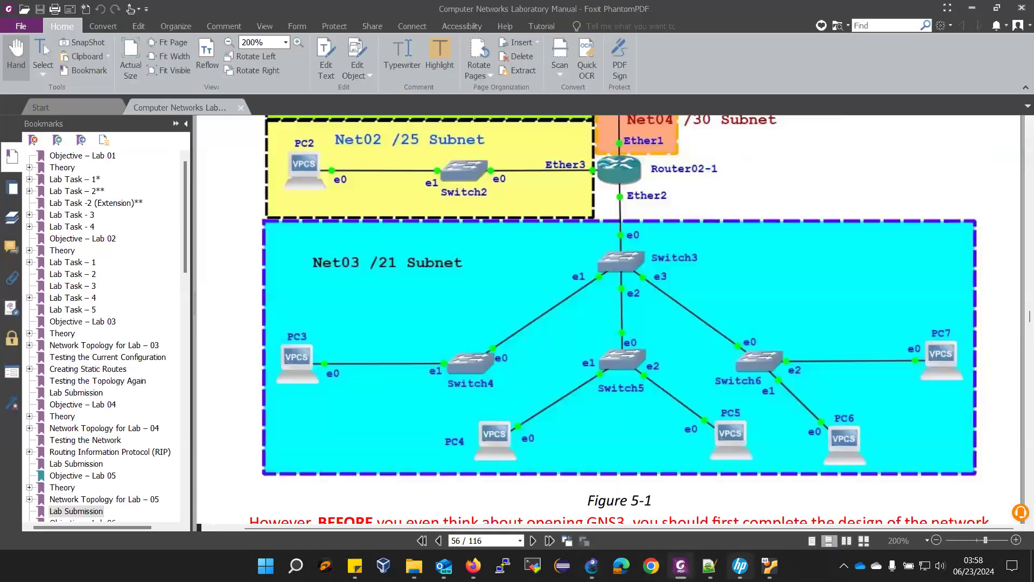
key("alt+Tab")
left_click_drag(67, 118, 582, 298)
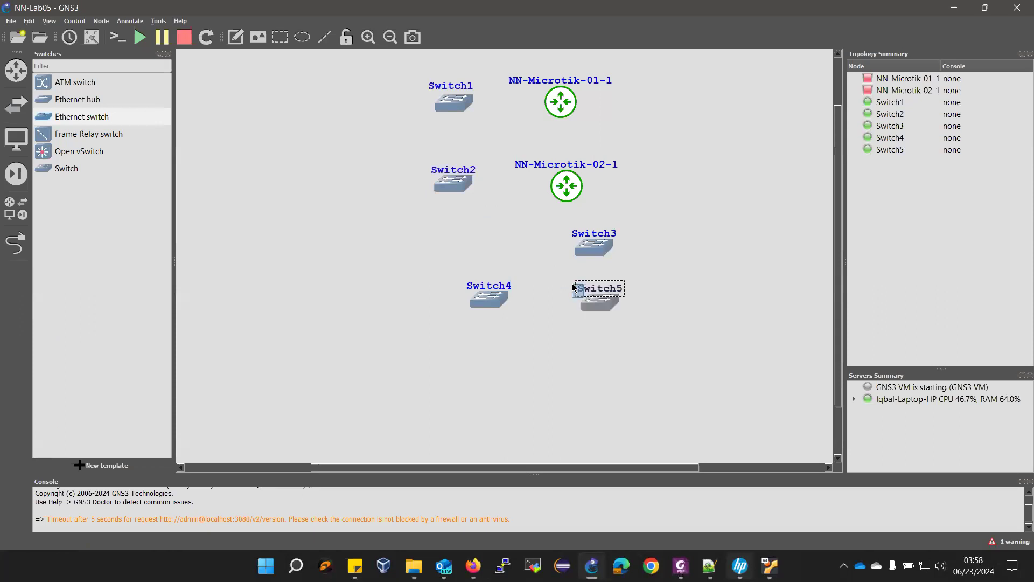
left_click(544, 319)
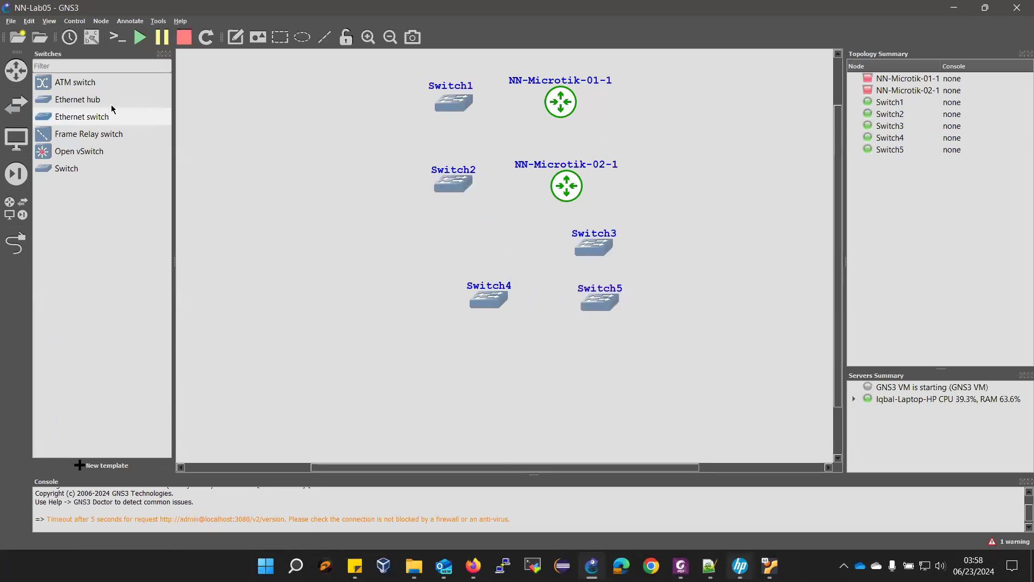
left_click_drag(88, 117, 683, 303)
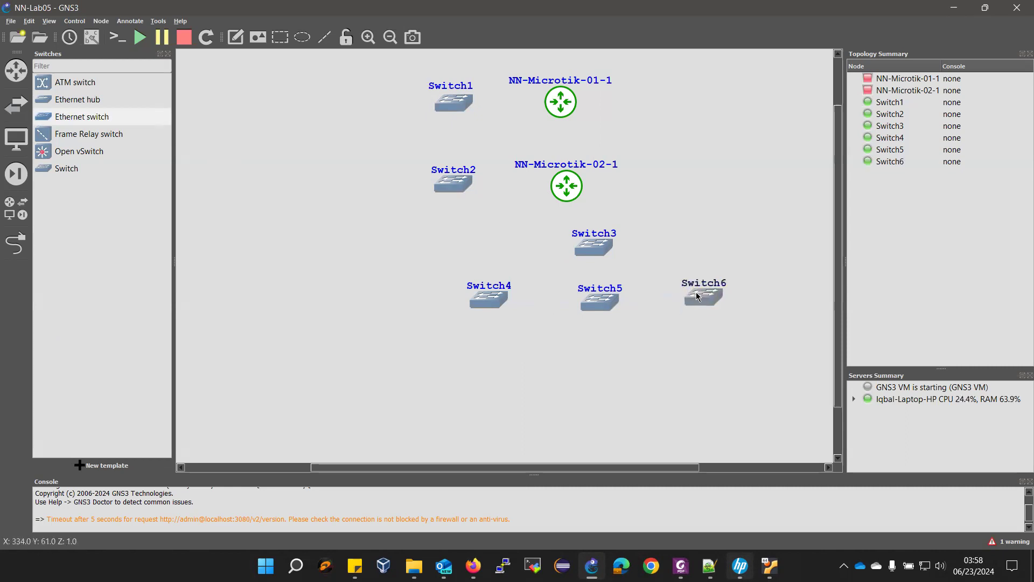
- Reposition Switch3, put Switch4 and Switch5 labels on the left, Switch6's on the right
left_click_drag(589, 255, 633, 234)
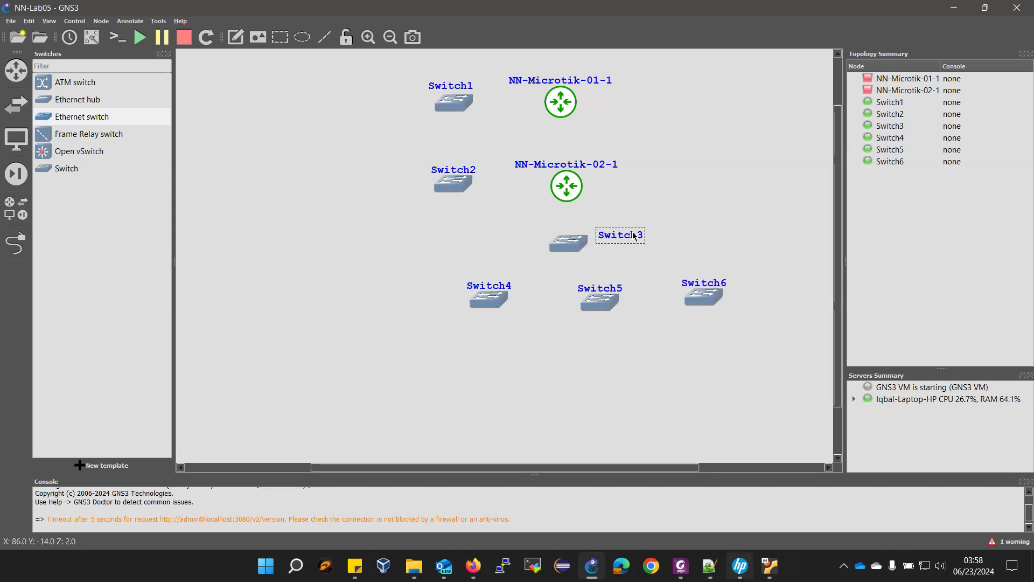
left_click_drag(495, 286, 448, 295)
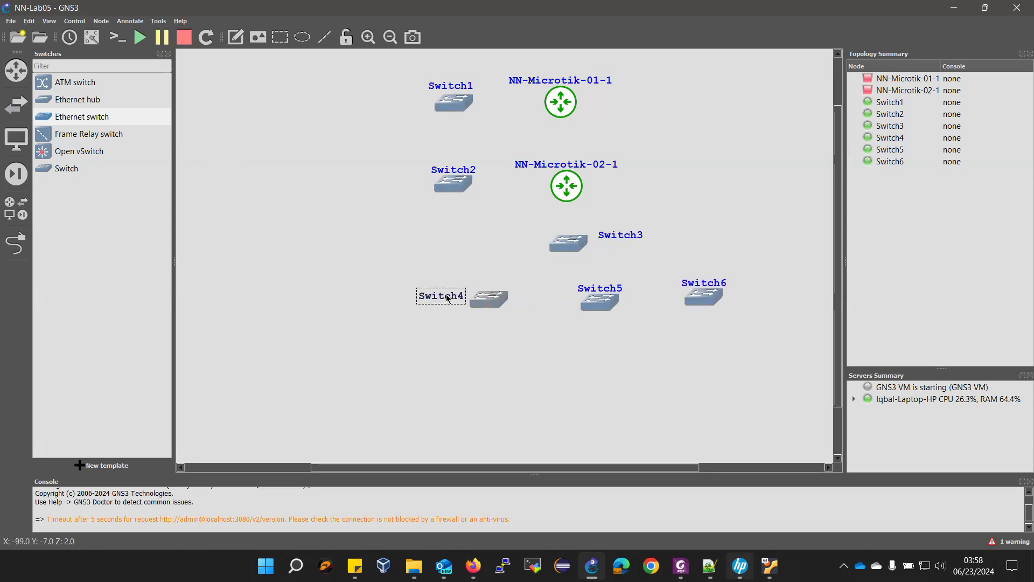
left_click_drag(585, 290, 542, 299)
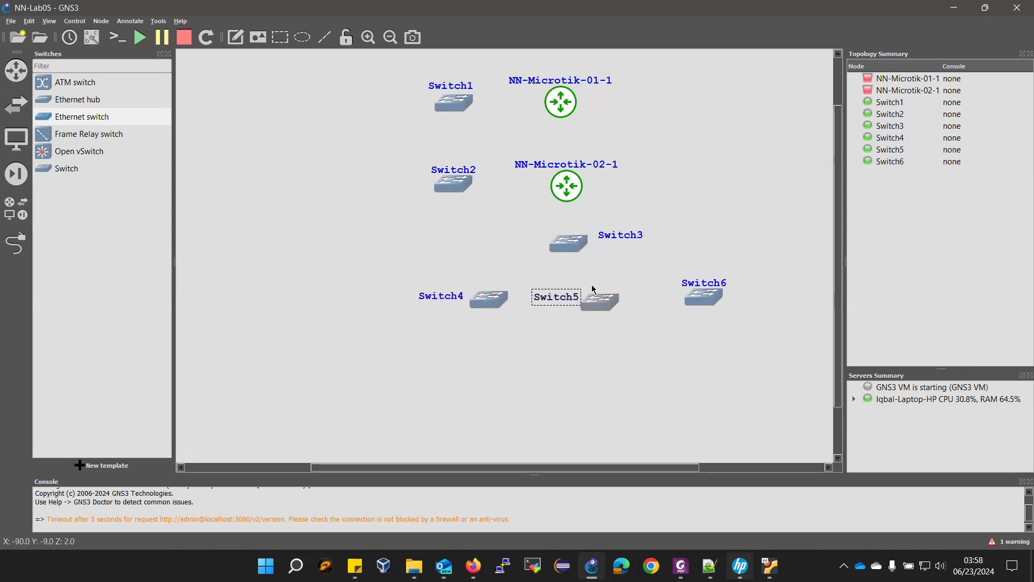
mouse_move(696, 283)
left_mouse_down()
mouse_move(733, 281)
mouse_move(704, 302)
left_mouse_up()
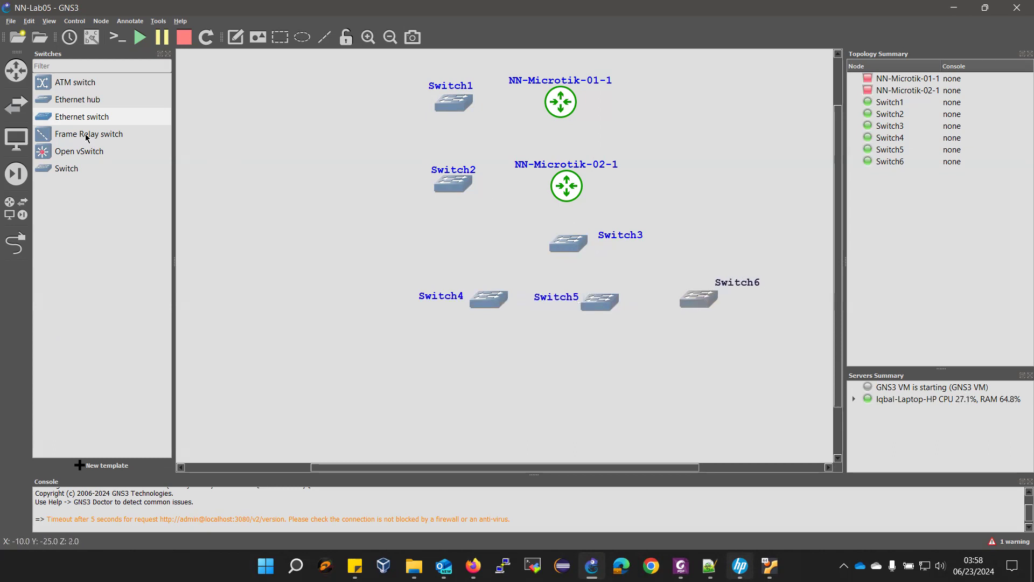
left_click(16, 138)
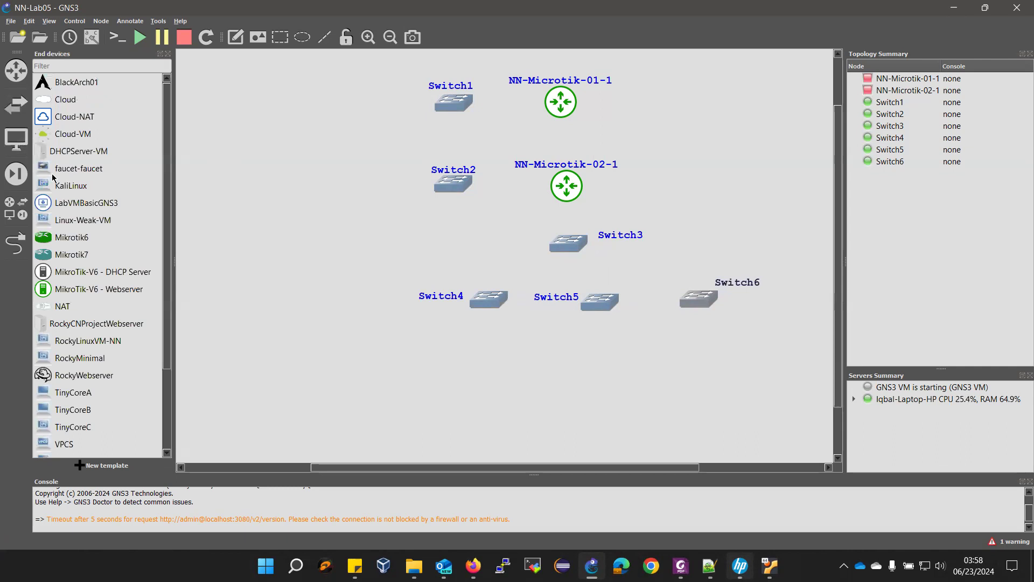
- Add VPCS hosts PC1, PC2 and PC3 down the left side of the canvas
scroll(114, 423, "down", 1)
left_click_drag(54, 395, 310, 98)
left_click_drag(103, 392, 141, 383)
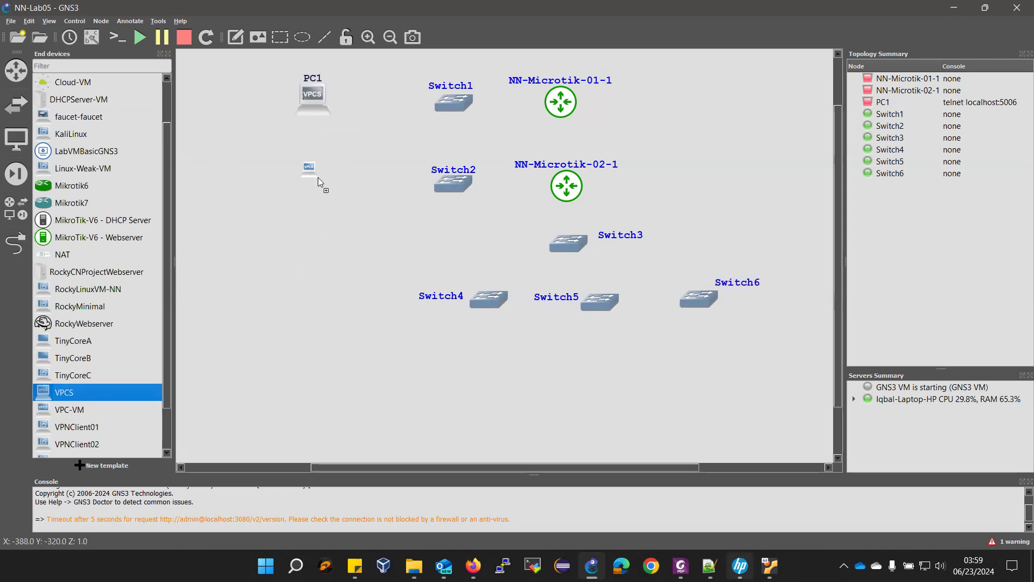
mouse_move(322, 167)
left_mouse_down()
mouse_move(334, 179)
mouse_move(308, 176)
left_mouse_up()
left_click_drag(87, 397, 322, 258)
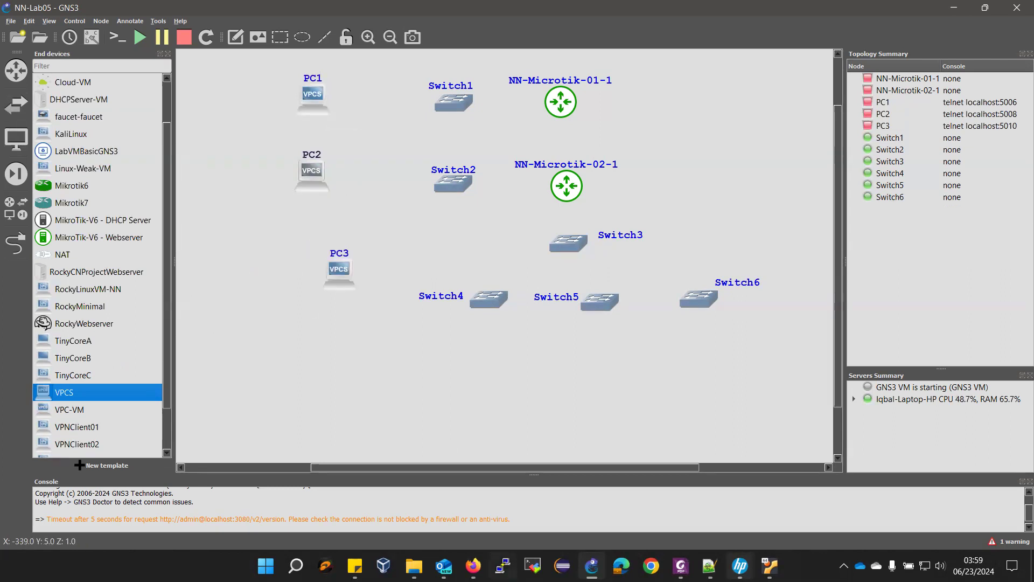
left_click(681, 565)
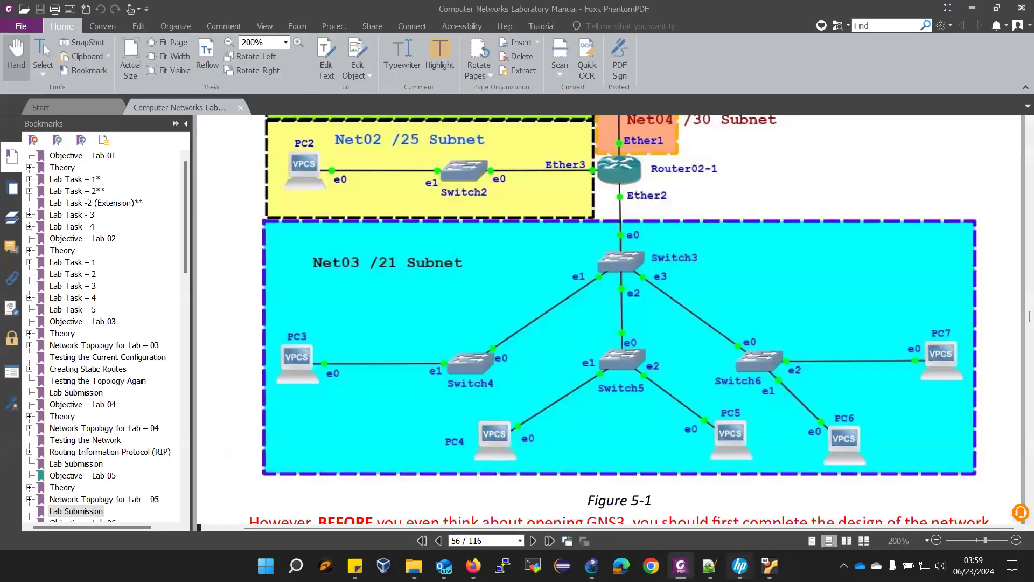
left_click(591, 565)
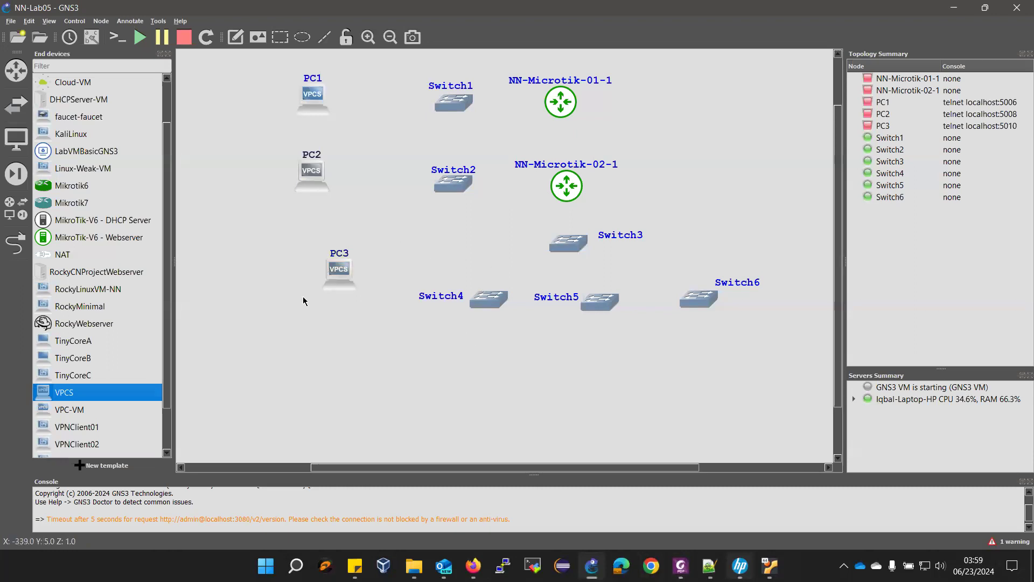
- Add PC4 and delete the stray TinyCoreC-1 node placed below Switch4
left_click_drag(51, 380, 411, 357)
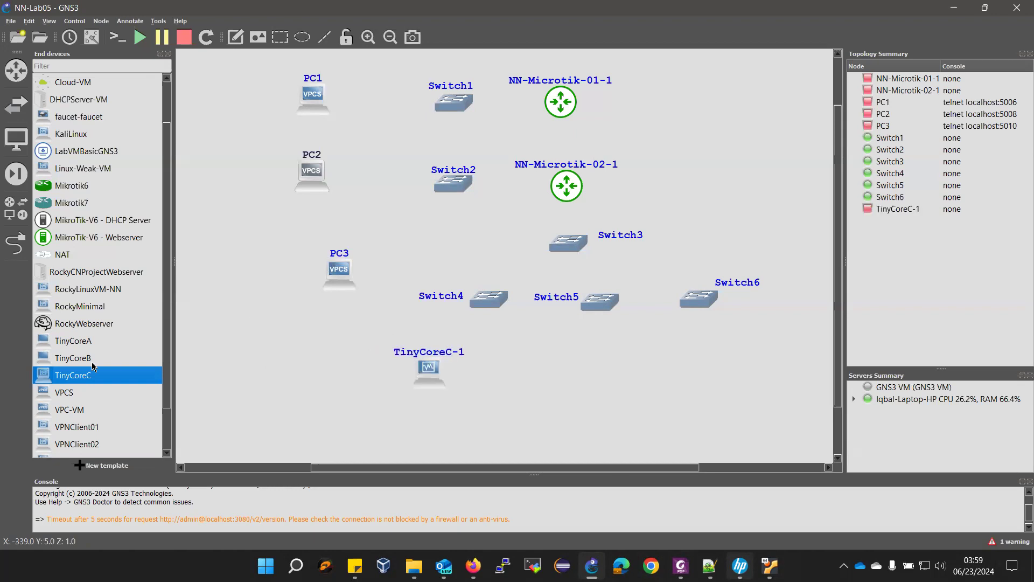
left_click_drag(66, 398, 511, 365)
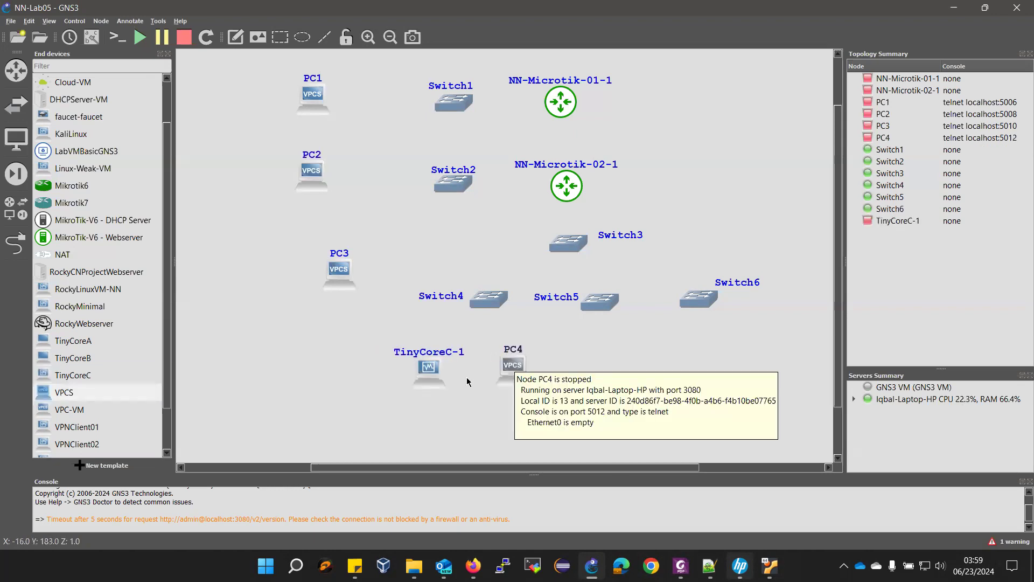
right_click(432, 373)
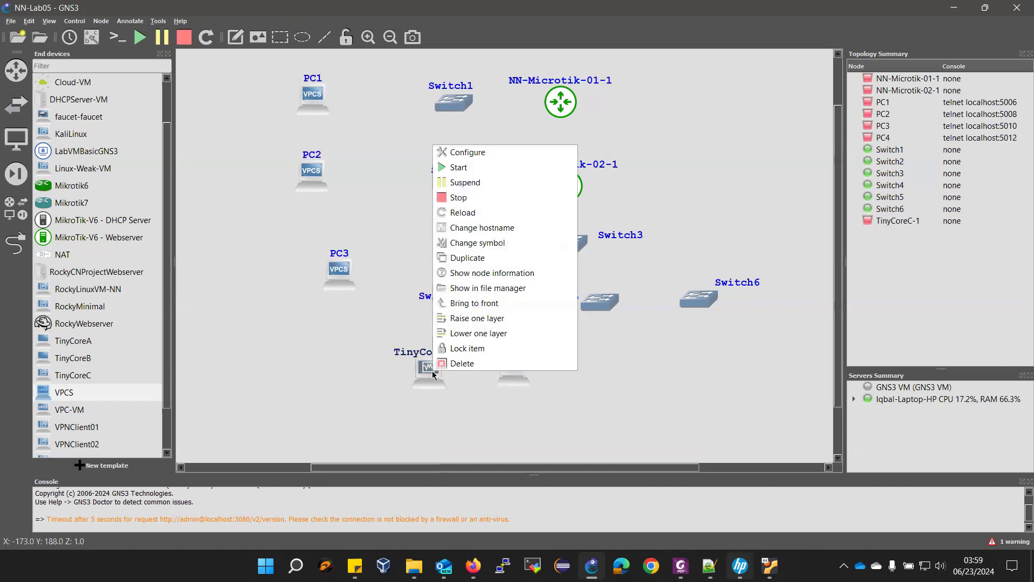
left_click(457, 364)
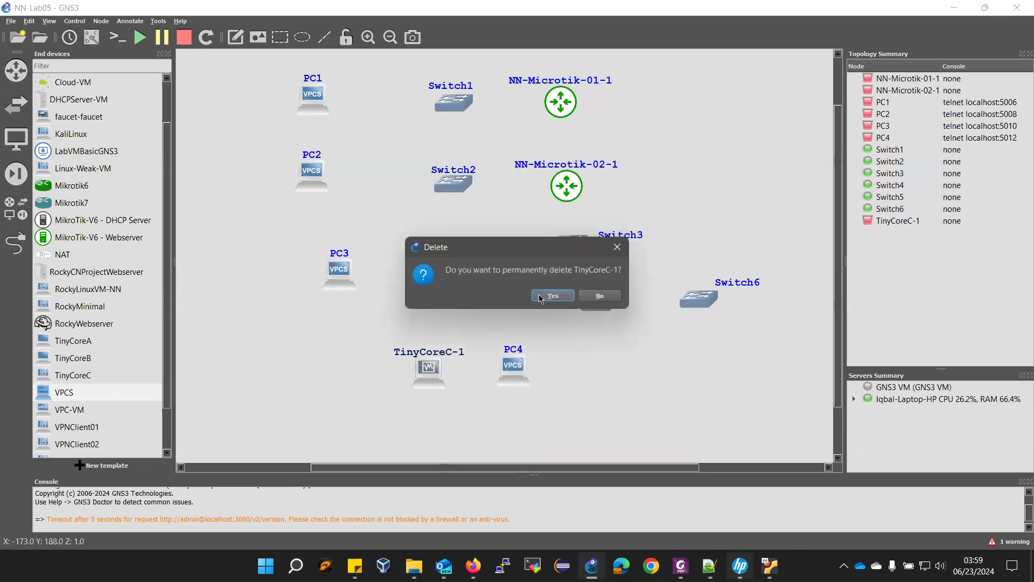
left_click(551, 296)
- Move PC4 under Switch4 and add PC5, PC6 and PC7 around Switch5 and Switch6
left_click_drag(527, 376, 436, 371)
left_click_drag(79, 397, 520, 360)
left_click_drag(38, 393, 656, 374)
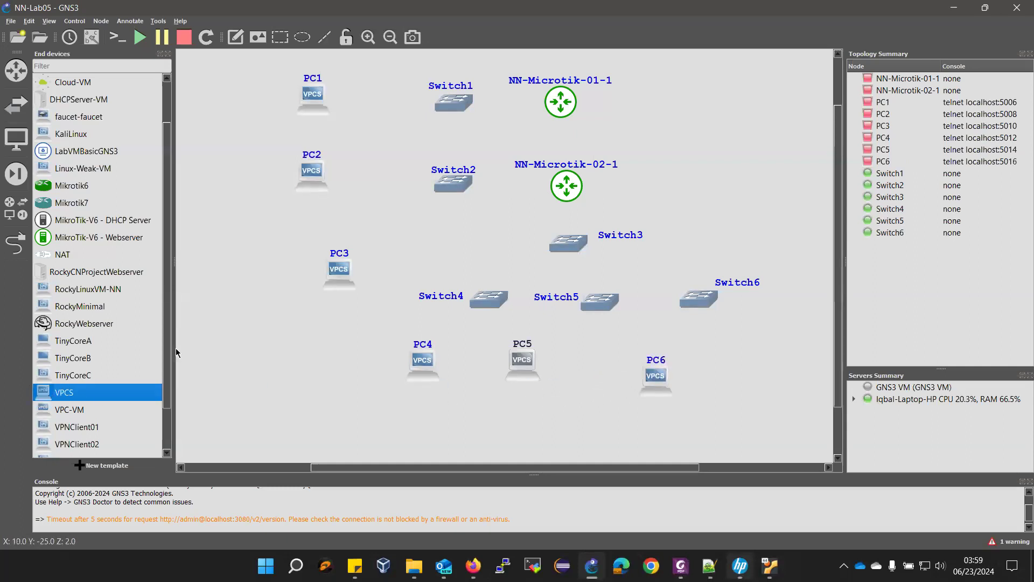
left_click_drag(79, 388, 788, 331)
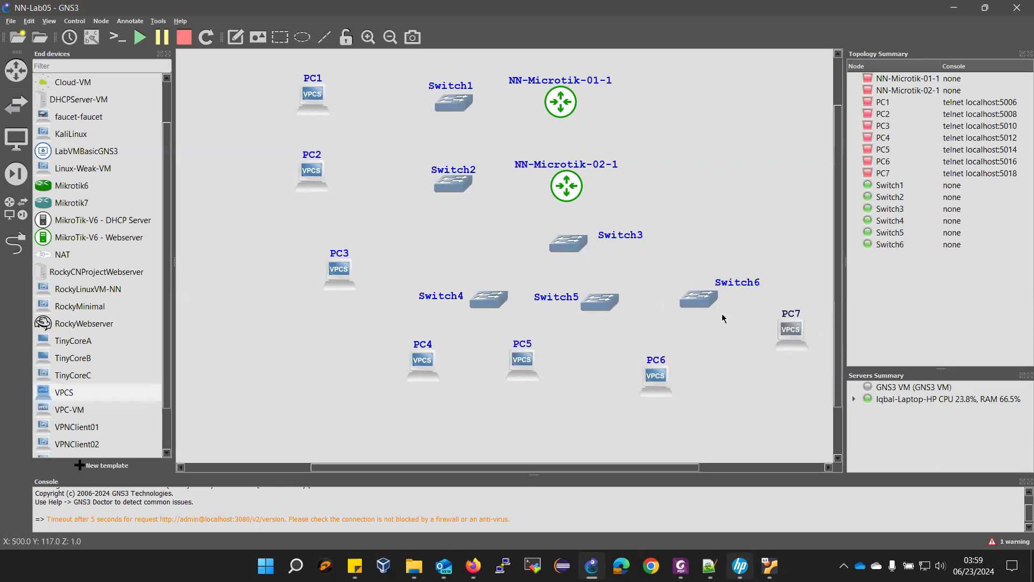
left_click(168, 53)
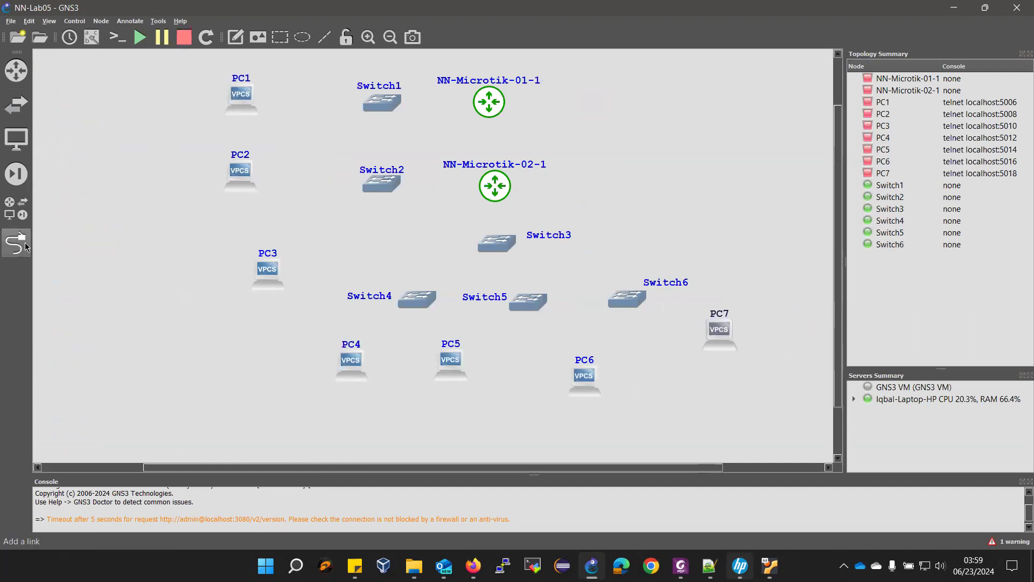
- Link PC1's Ethernet0 to Switch1's Ethernet7
left_click(21, 245)
left_click(253, 90)
left_click(272, 97)
left_click(367, 104)
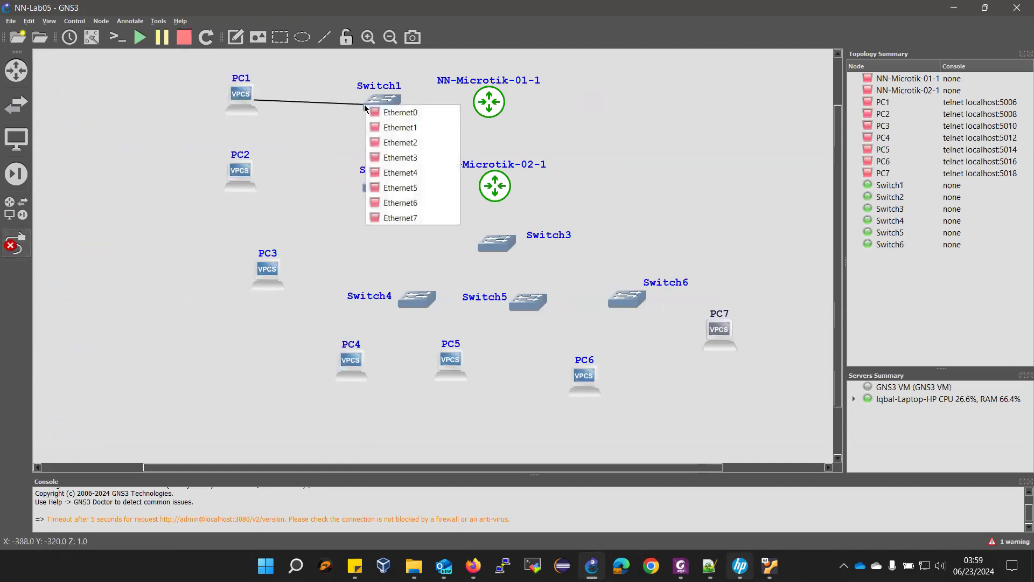
left_click(398, 218)
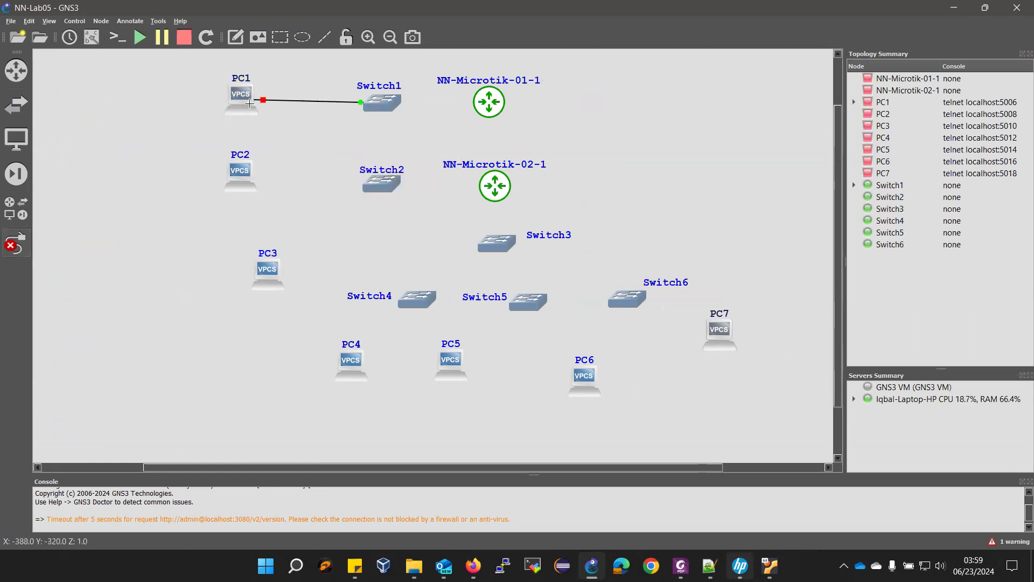
- Link Switch1's Ethernet0 to NN-Microtik-01-1's Ether2, checking the lab manual topology
left_click(390, 99)
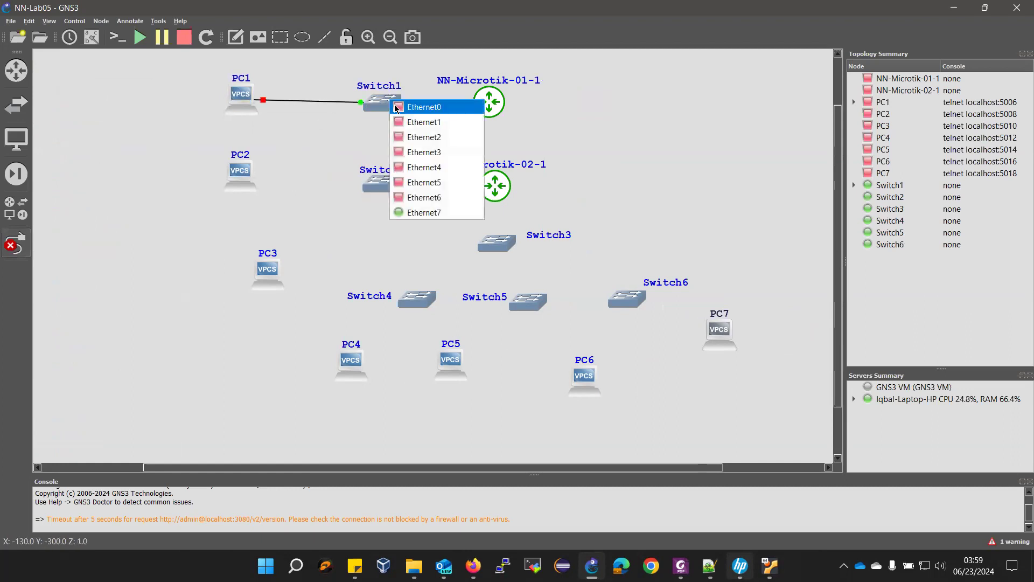
left_click(681, 566)
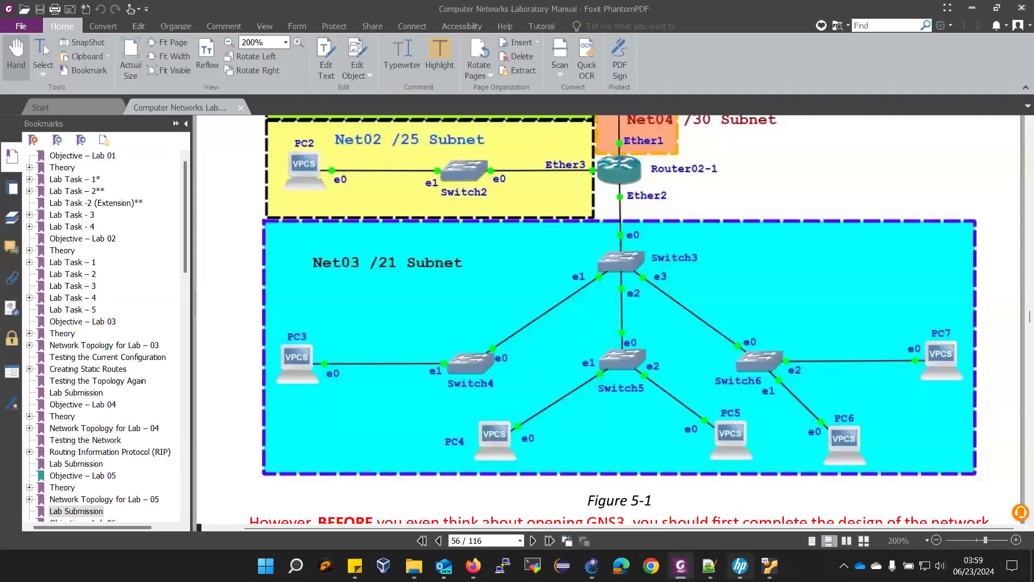
scroll(593, 431, "up", 5)
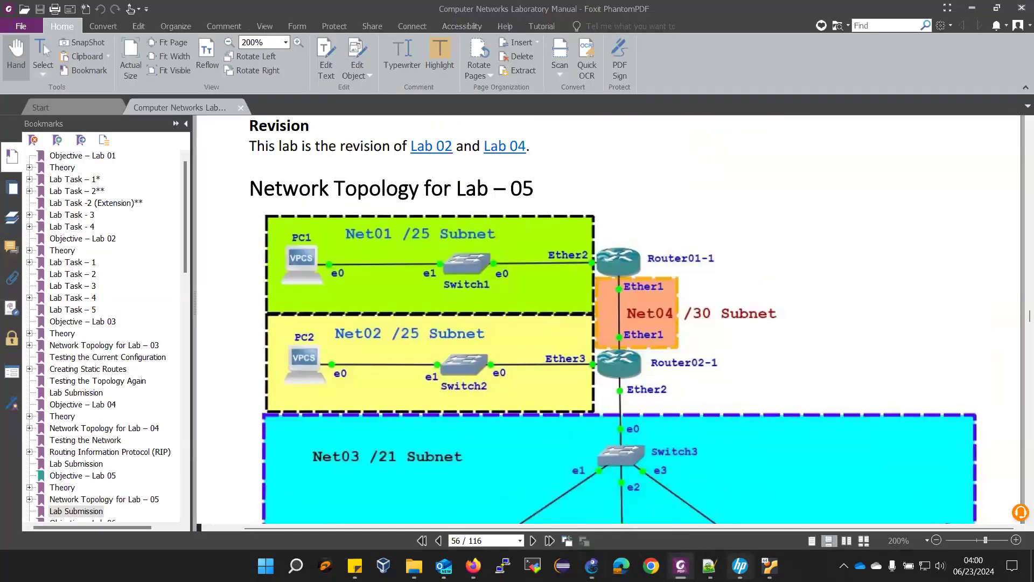
left_click(473, 565)
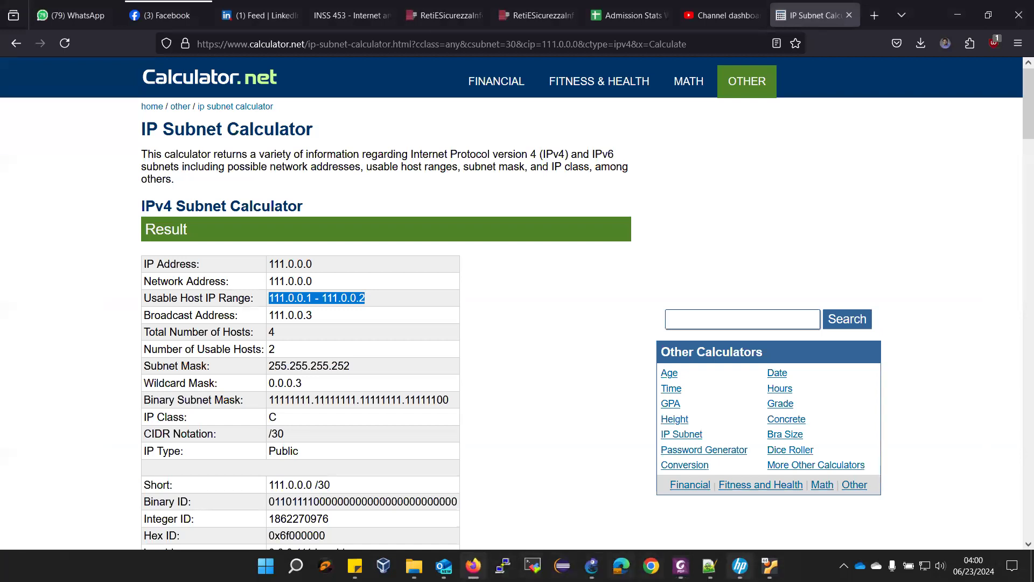
left_click(591, 565)
left_click(400, 105)
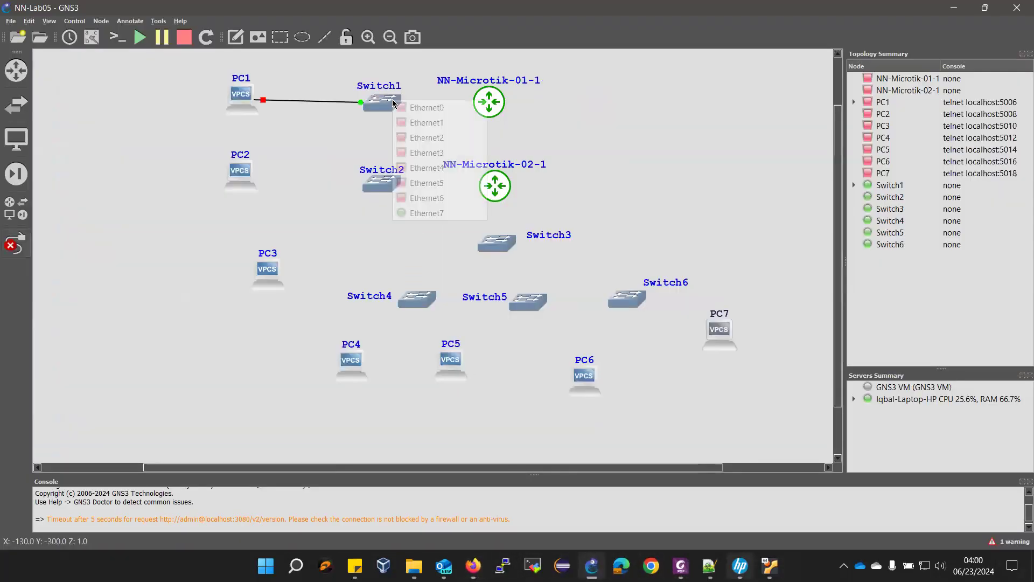
left_click(425, 108)
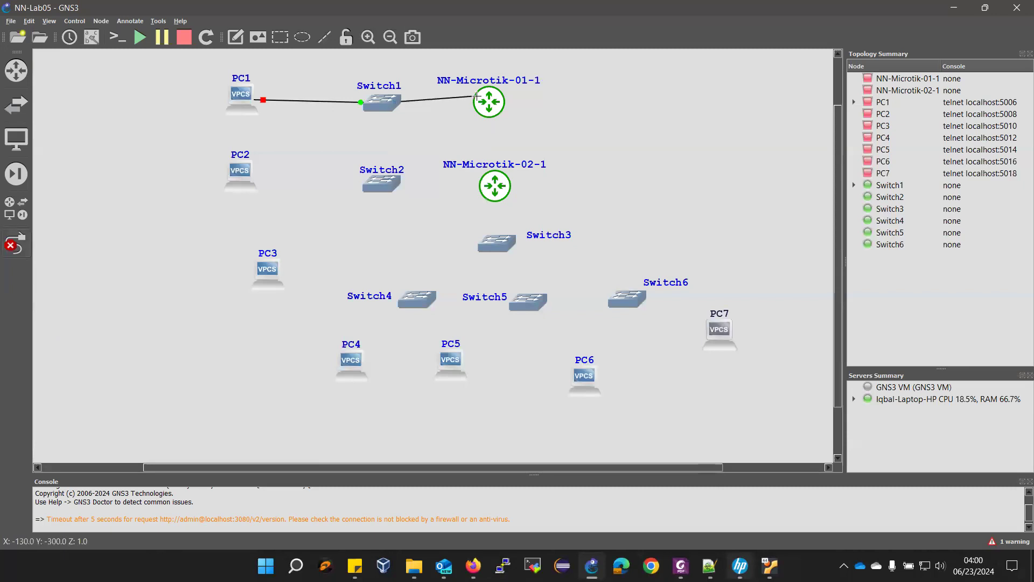
left_click(477, 102)
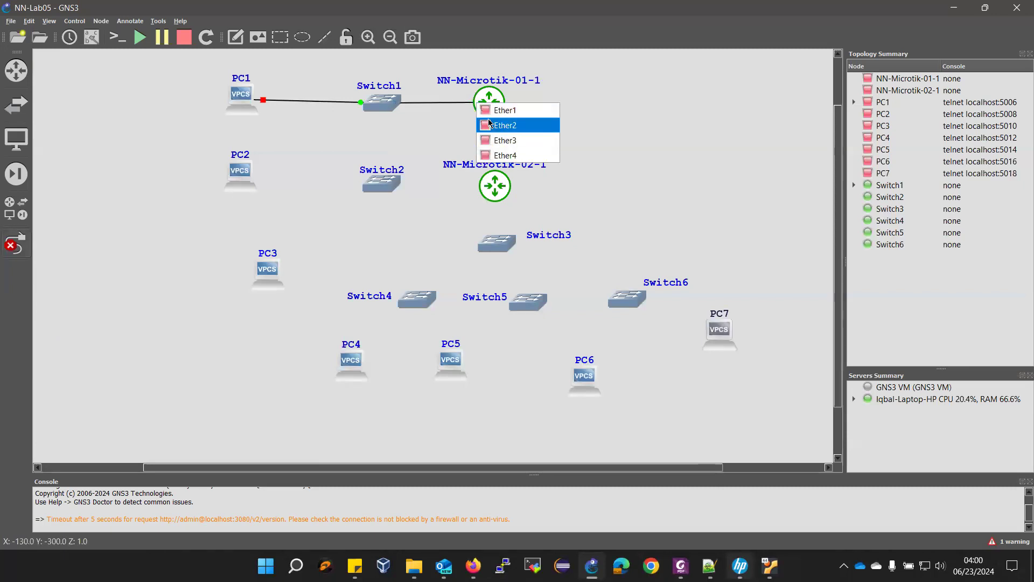
left_click(489, 124)
- Link PC2 to Switch2's Ethernet7 and Switch2's Ethernet0 to NN-Microtik-02-1's Ether3
left_click(240, 183)
left_click(259, 191)
left_click(368, 183)
left_click(397, 296)
left_click(681, 566)
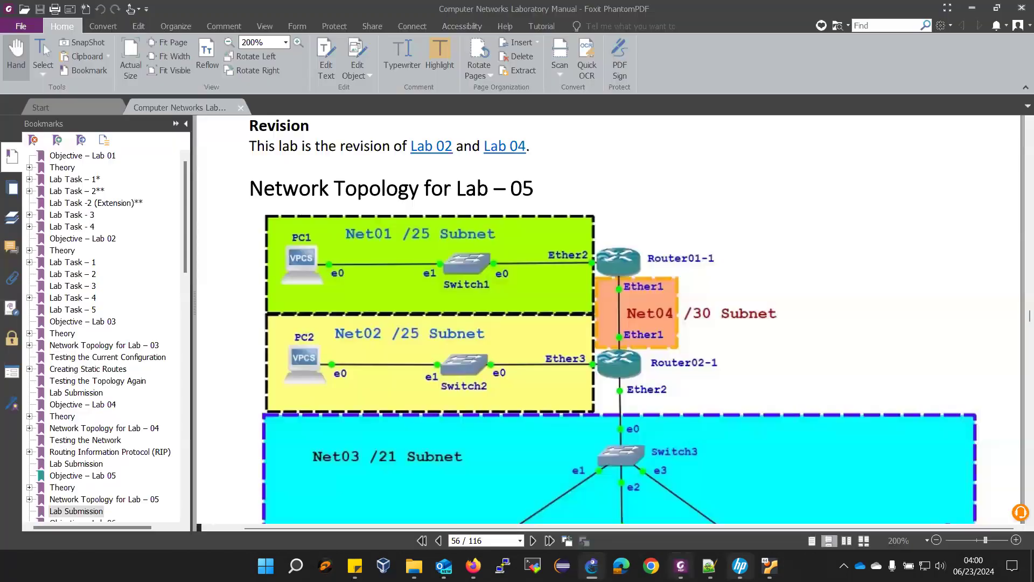
left_click(592, 566)
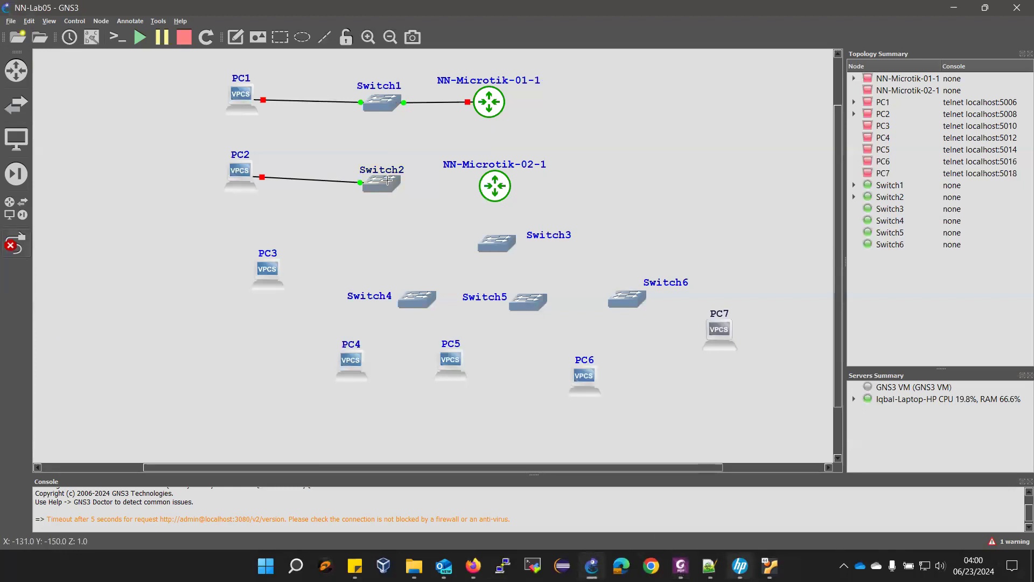
left_click(381, 189)
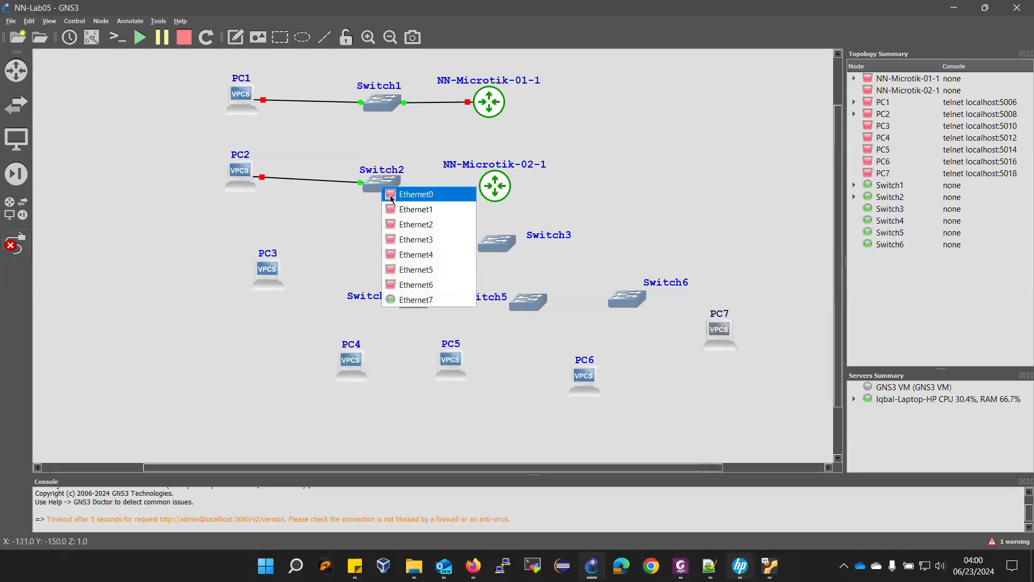
left_click(471, 193)
left_click(476, 186)
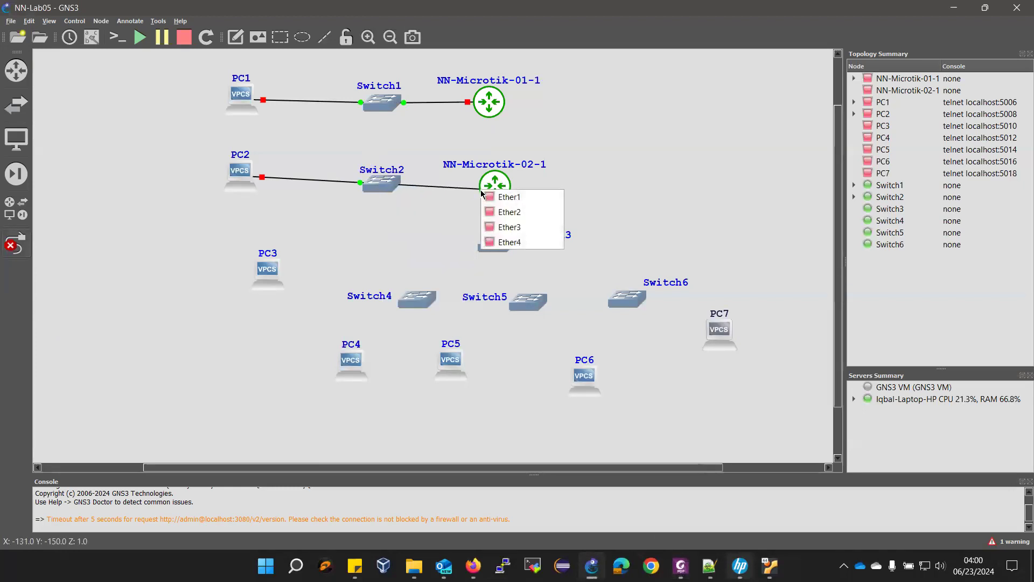
left_click(496, 224)
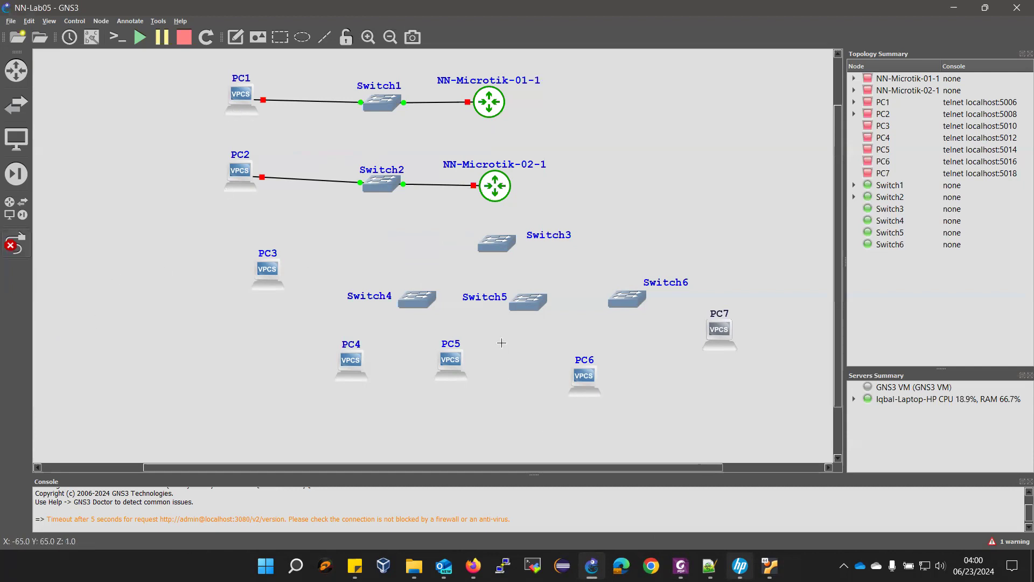
- Bring the lab manual's Lab 05 topology diagram in front of GNS3
mouse_move(710, 566)
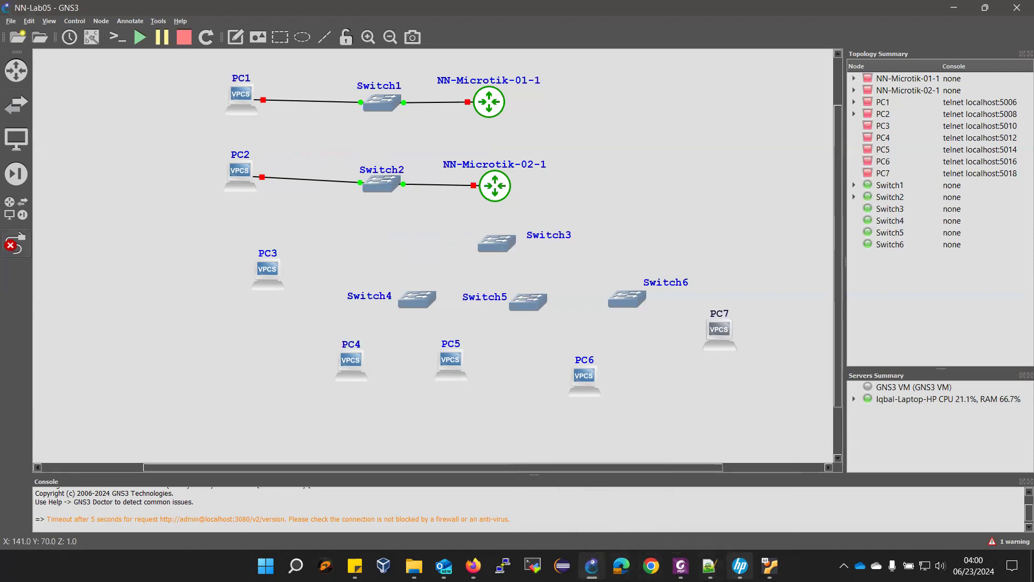
left_click(592, 566)
left_click(592, 566)
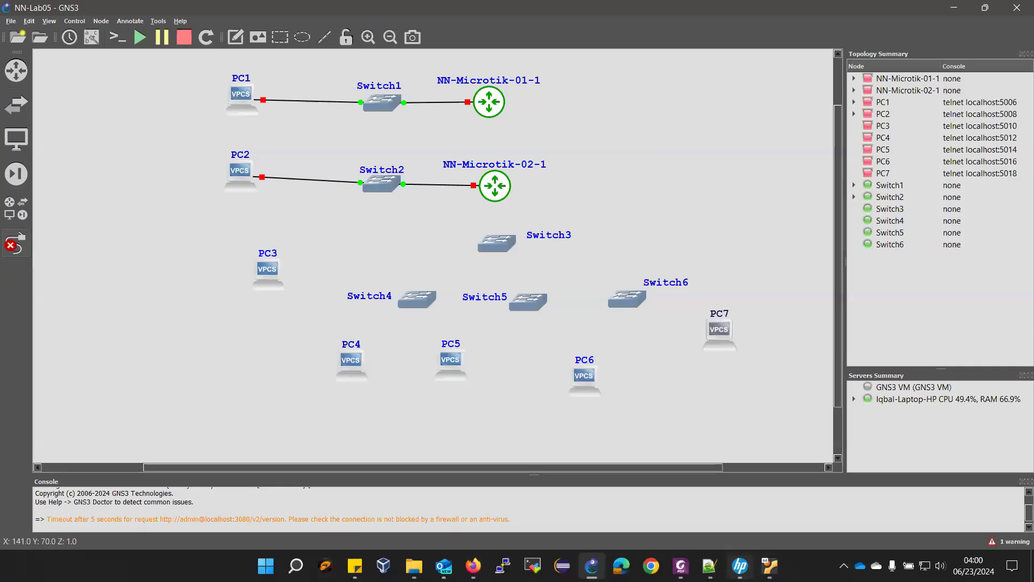
left_click(680, 566)
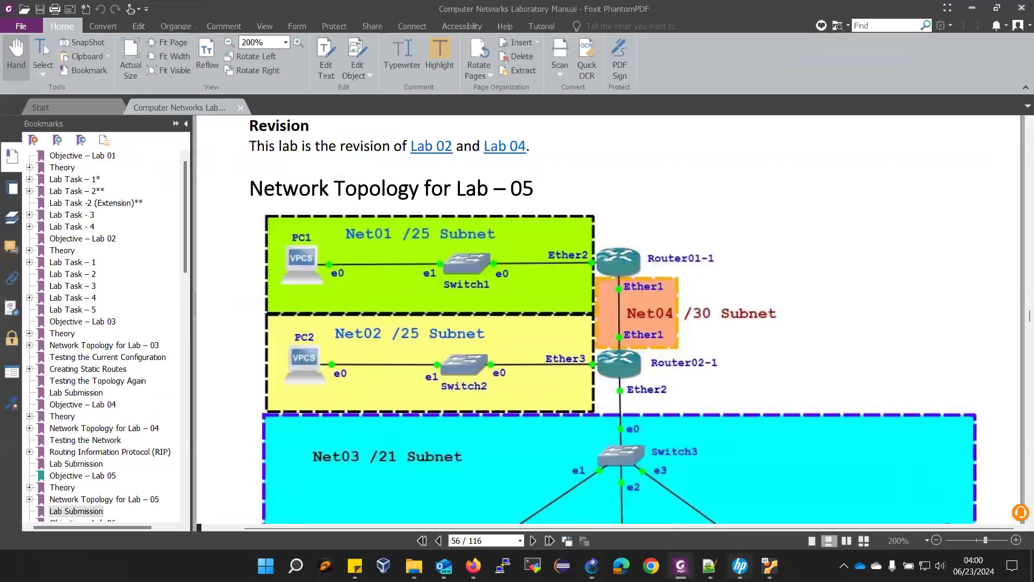
- Link NN-Microtik-01-1 directly to NN-Microtik-02-1
key("alt+Tab")
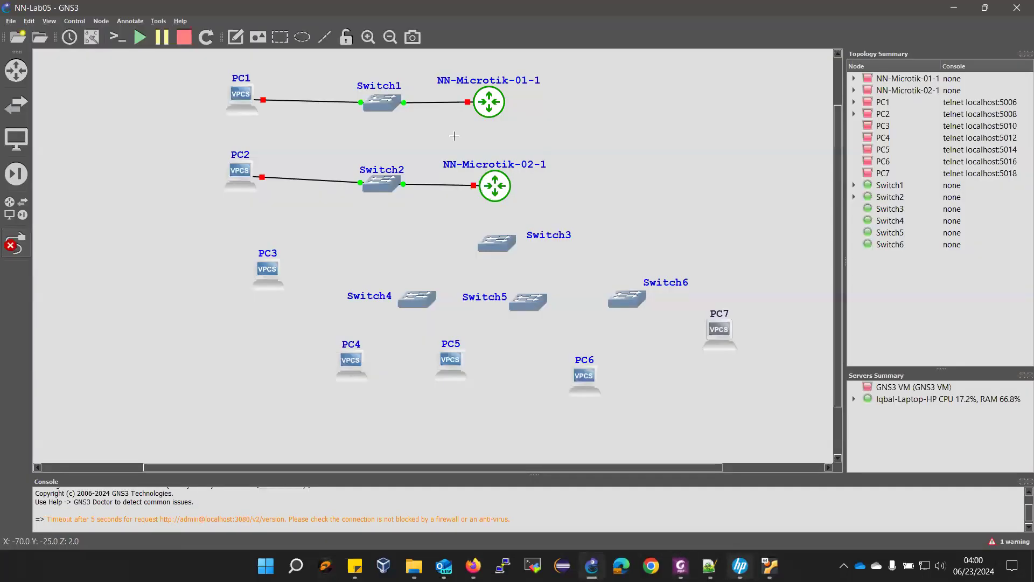
left_click(489, 115)
left_click(514, 120)
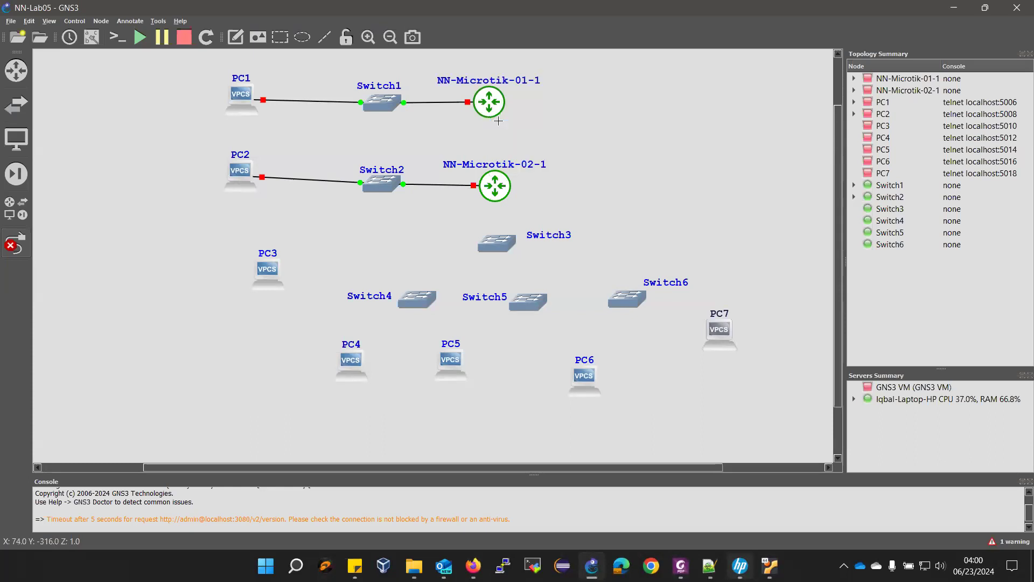
left_click(491, 175)
left_click(494, 211)
left_click(679, 565)
left_click(592, 566)
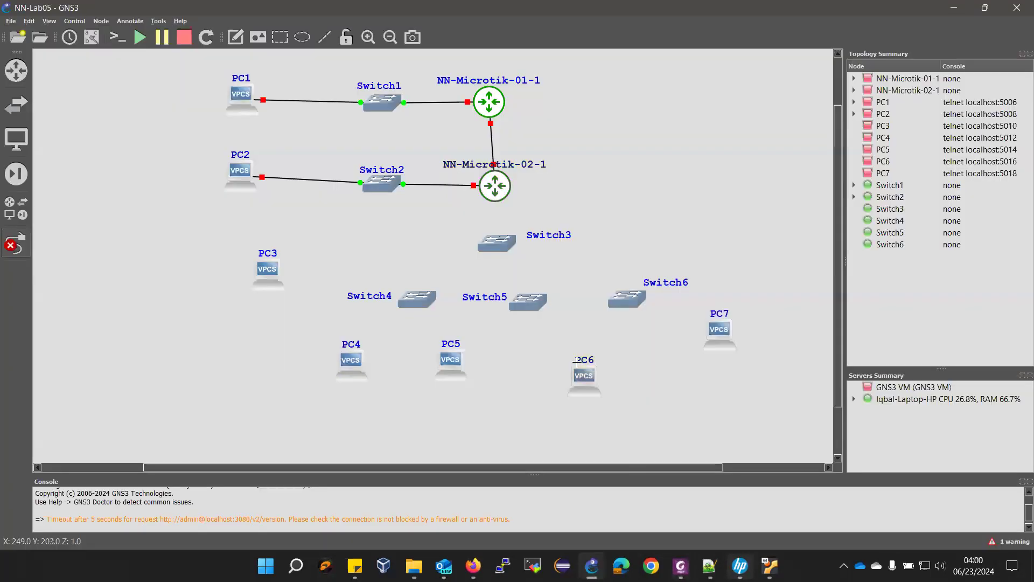
- Link NN-Microtik-02-1 to Switch3, then check the topology in the lab manual
left_click(494, 200)
left_click(517, 218)
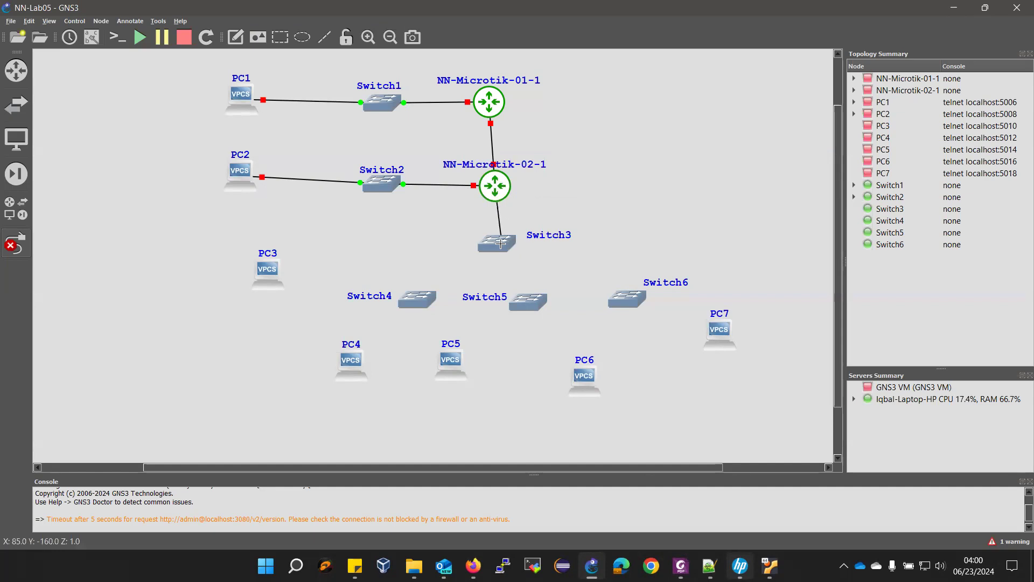
left_click(497, 243)
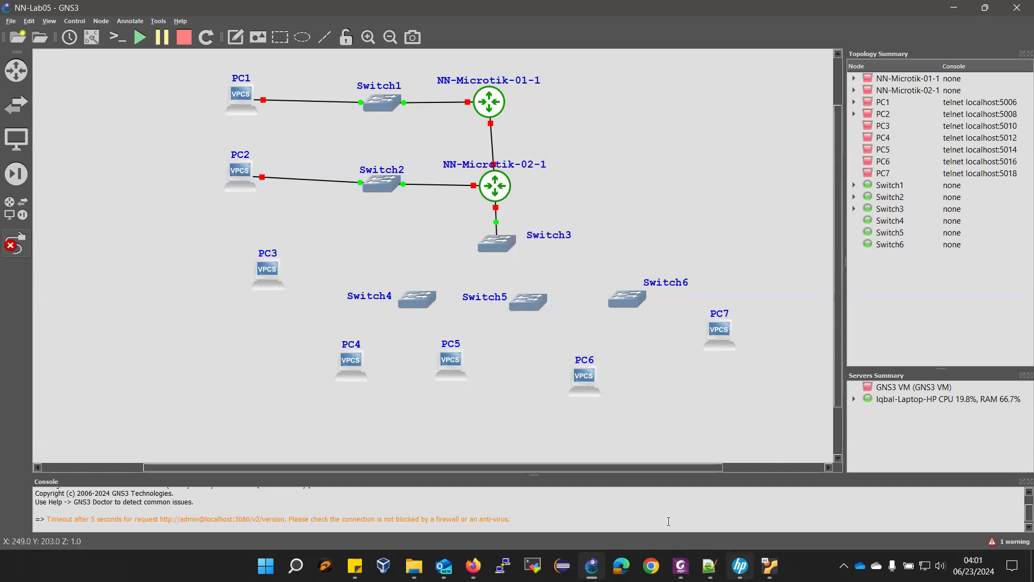
left_click(680, 566)
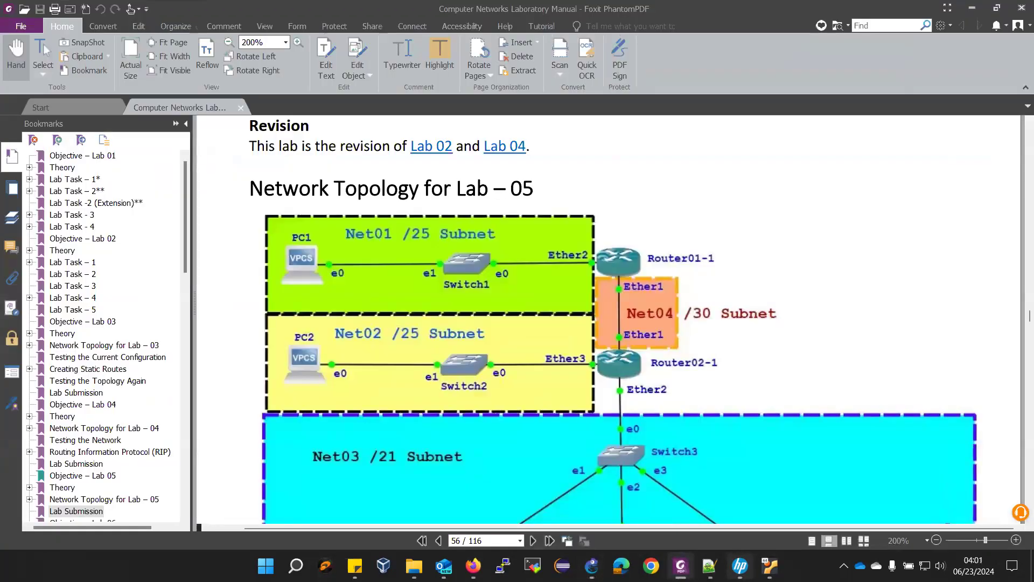
scroll(720, 447, "down", 4)
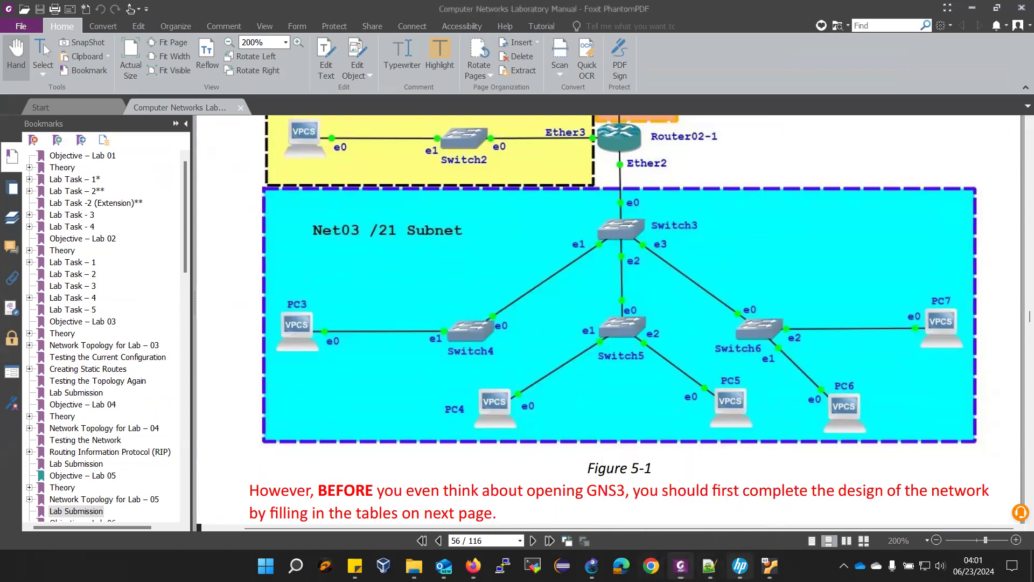
left_click(592, 565)
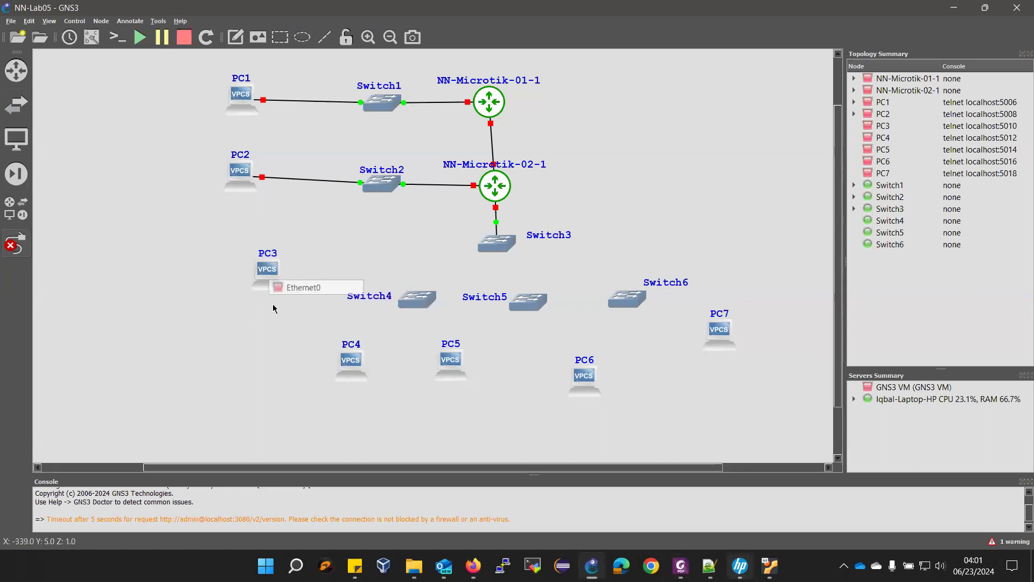
- Link PC3 to Switch4's Ethernet7 and Switch4's Ethernet0 to Switch3's Ethernet1
left_click(277, 281)
left_click(294, 289)
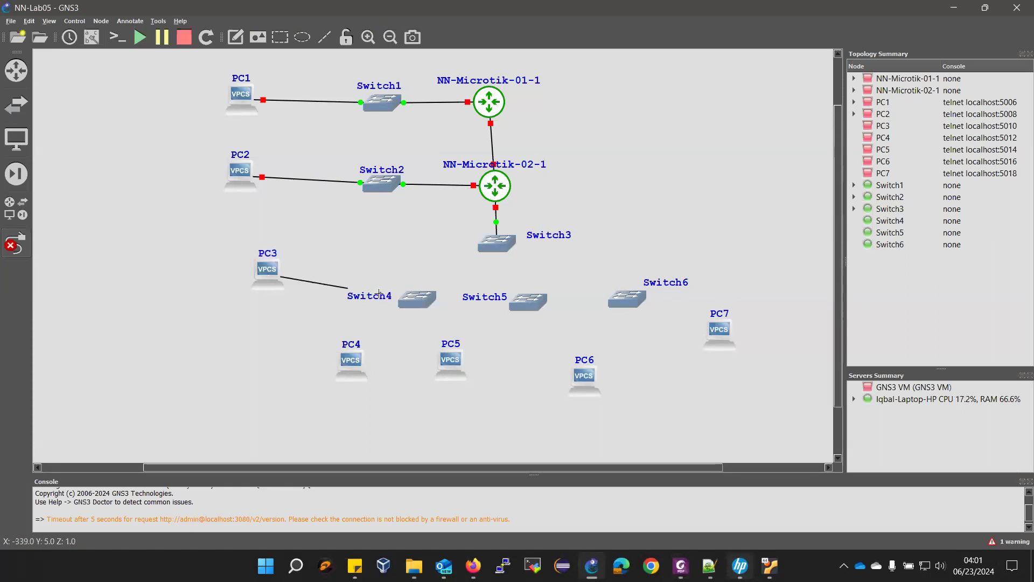
left_click(406, 301)
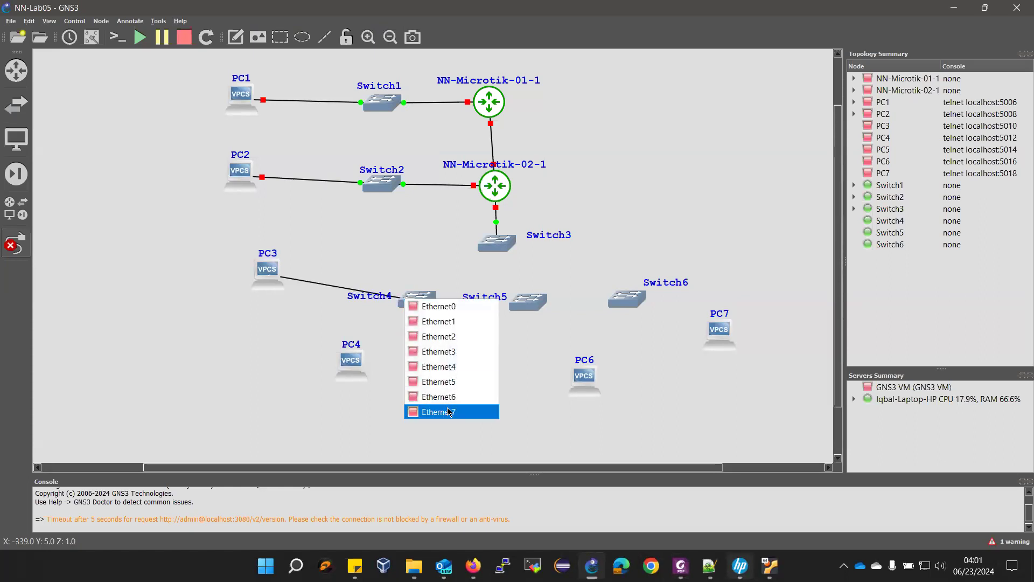
left_click(449, 411)
left_click(423, 300)
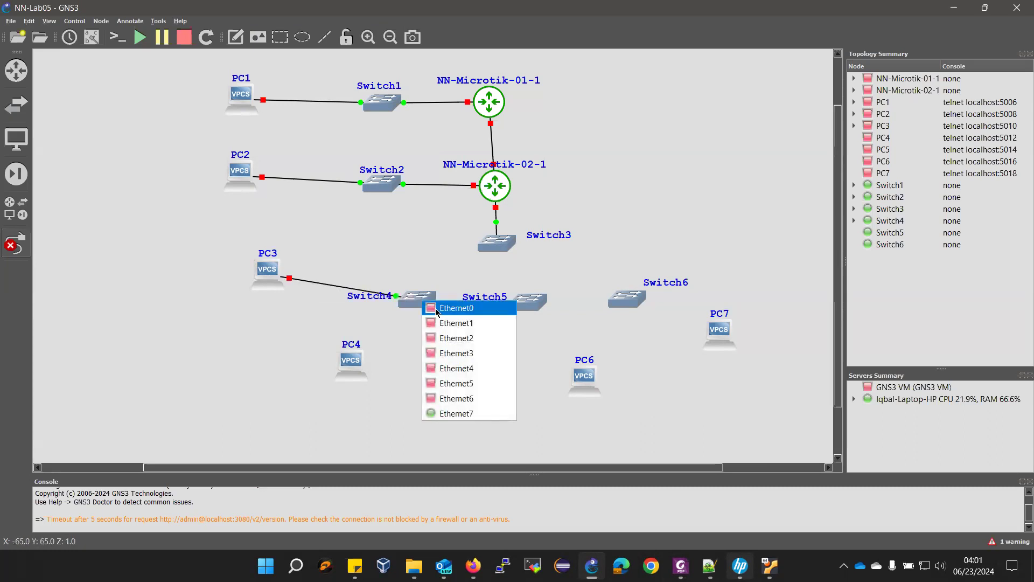
left_click(434, 314)
left_click(482, 249)
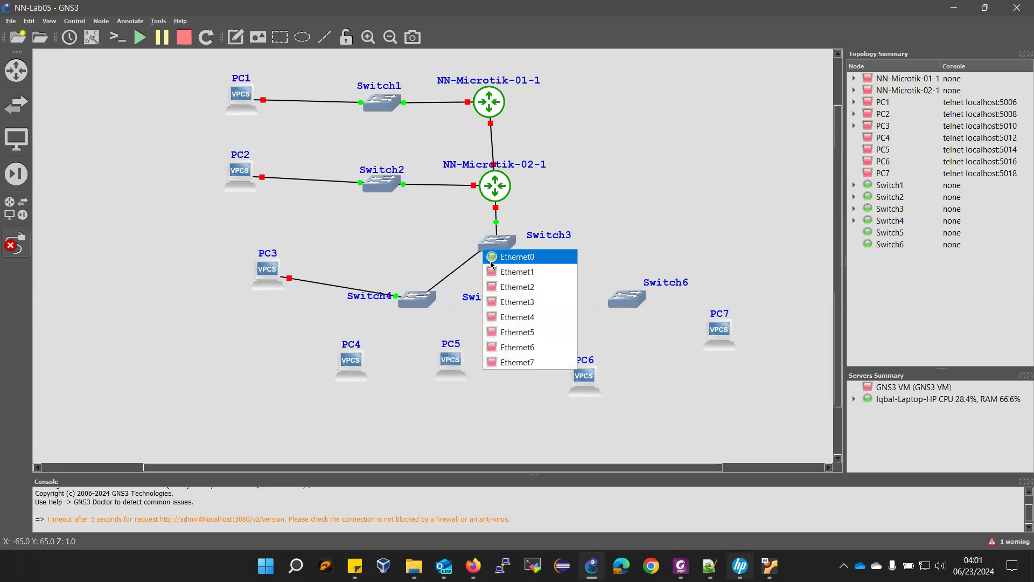
left_click(512, 272)
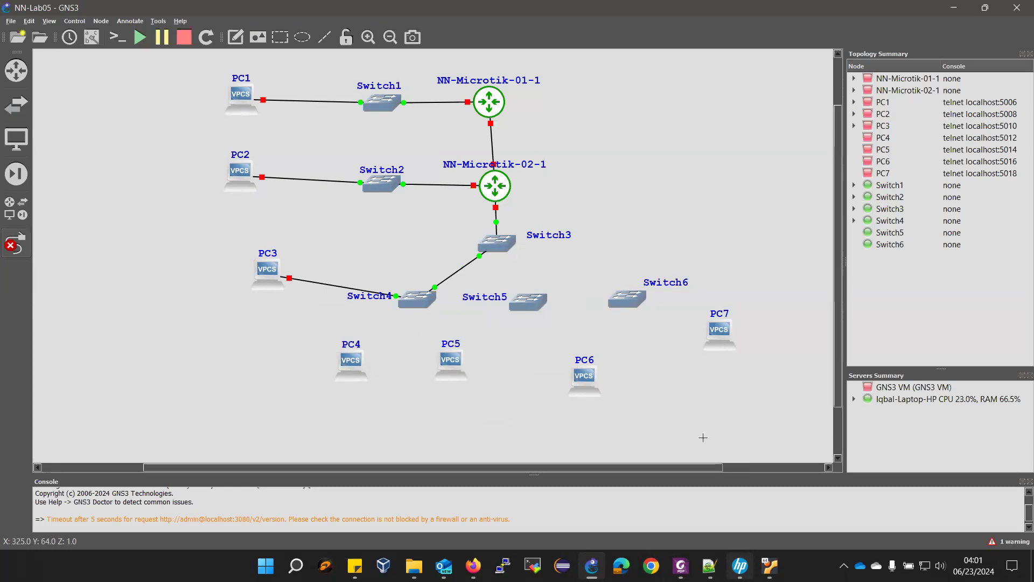
key("alt+Tab")
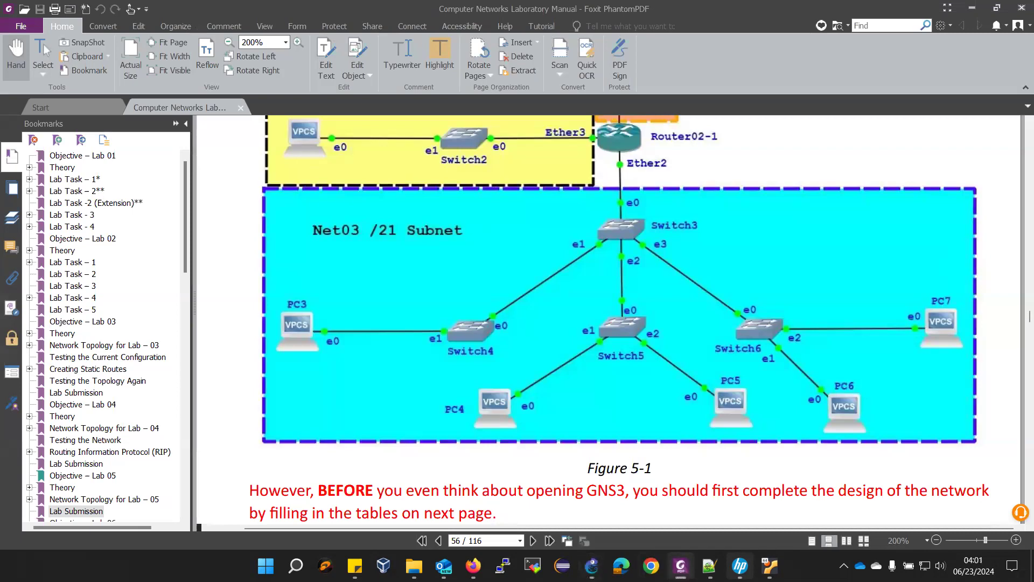
key("alt+Tab")
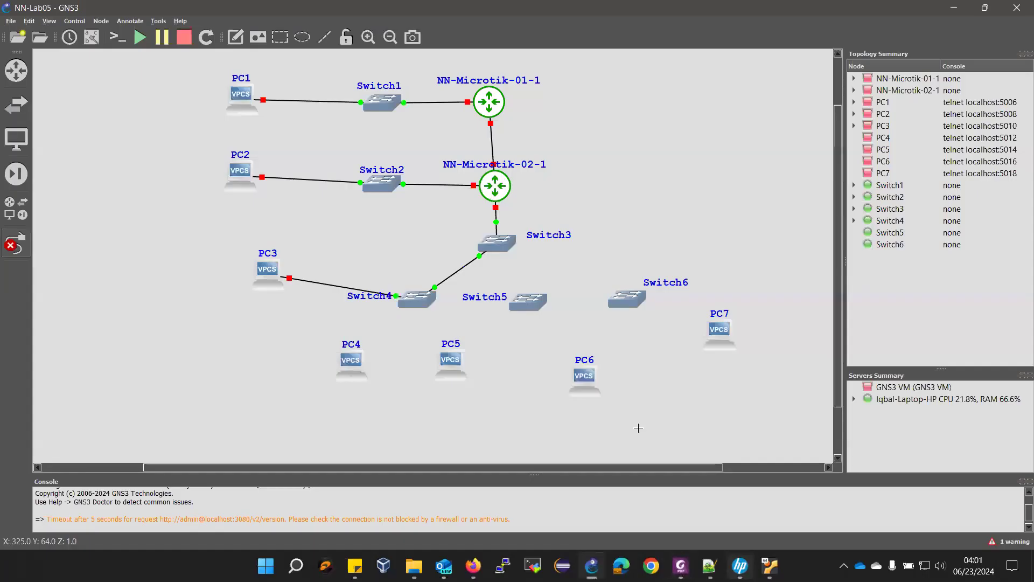
- Link Switch3's Ethernet2 to Switch5's Ethernet0 and Switch3's Ethernet3 to Switch6's Ethernet0
left_click(491, 250)
left_click(507, 288)
left_click(525, 299)
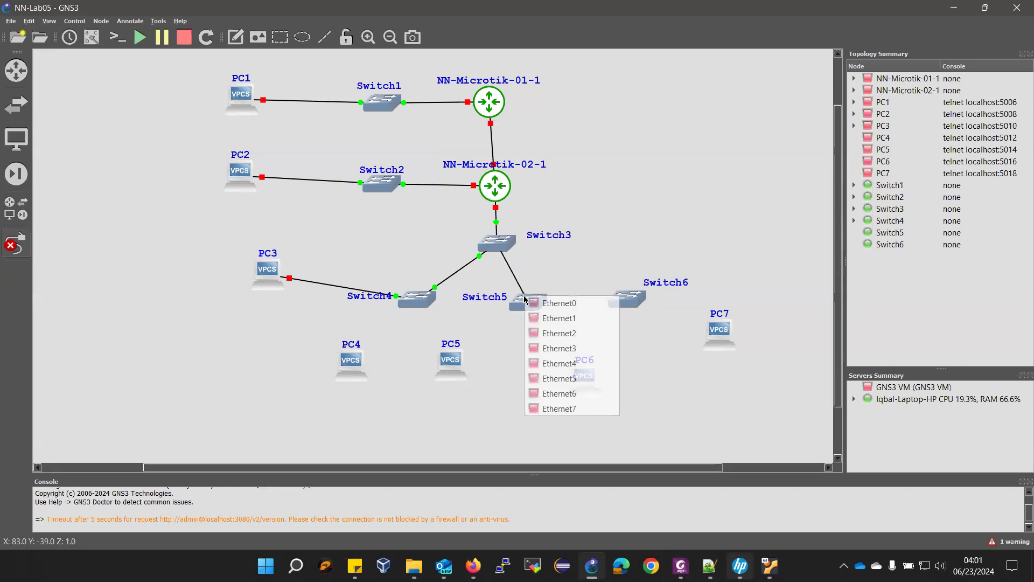
left_click(539, 302)
left_click(508, 253)
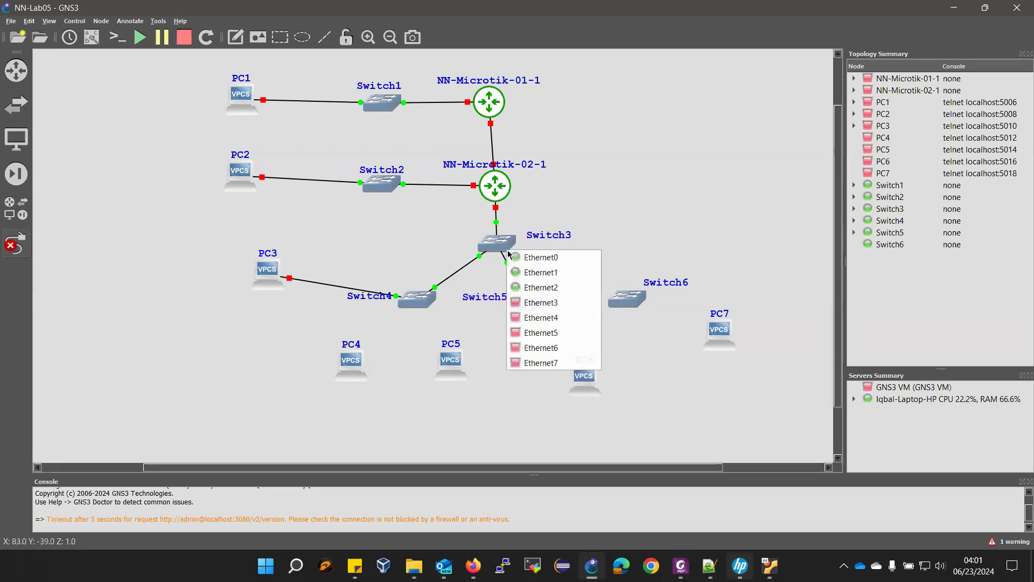
left_click(542, 302)
left_click(626, 298)
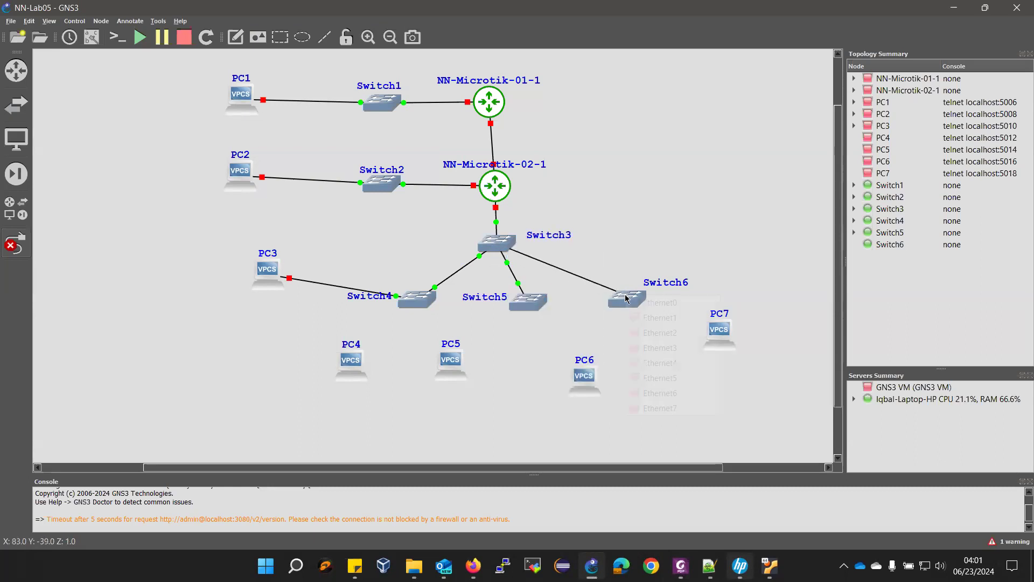
left_click(638, 302)
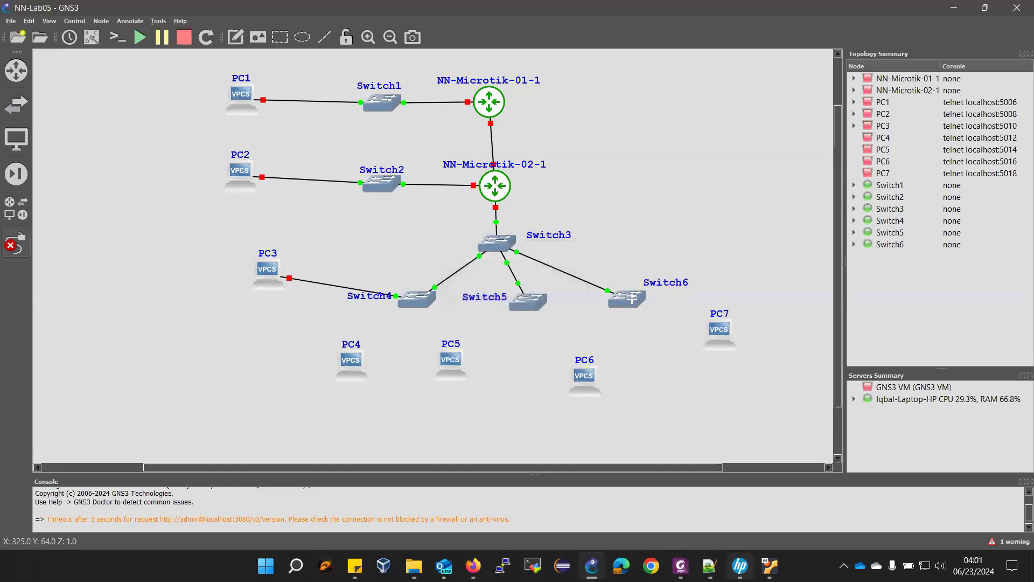
- Cable Switch6's Ethernet1 to PC7 and Switch6's Ethernet2 to PC6's Ethernet0
left_click(632, 297)
left_click(647, 321)
left_click(718, 330)
left_click(725, 338)
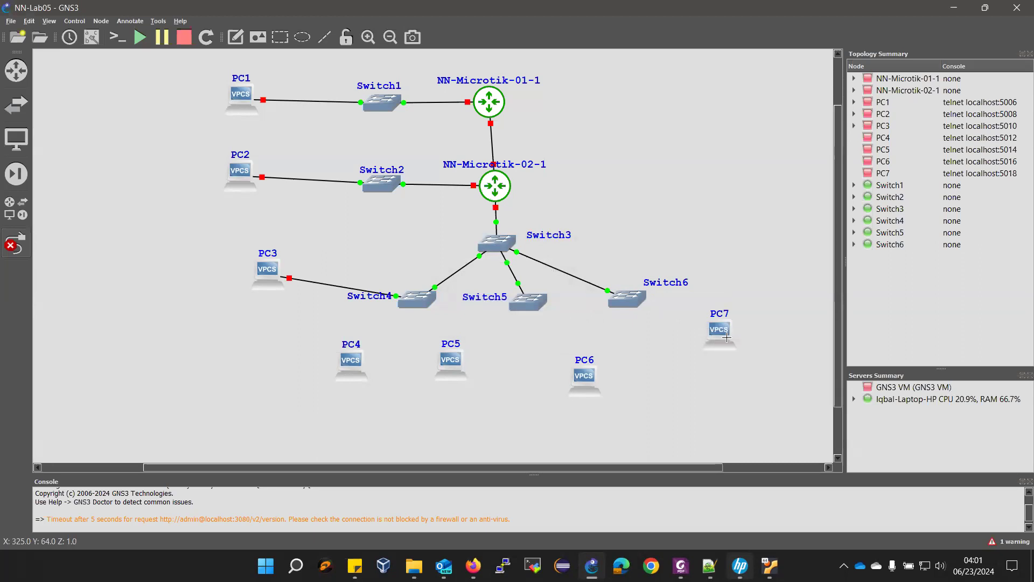
left_click(627, 305)
left_click(665, 339)
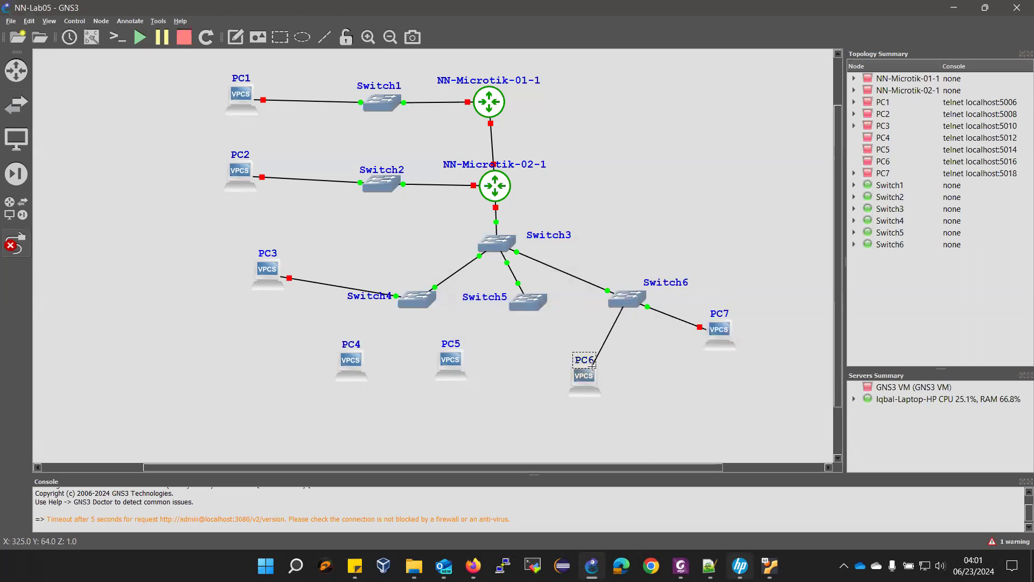
left_click(592, 364)
left_click(602, 389)
- Cable Switch5's Ethernet1 to PC4 and another Switch5 port to PC5's Ethernet0
left_click(514, 306)
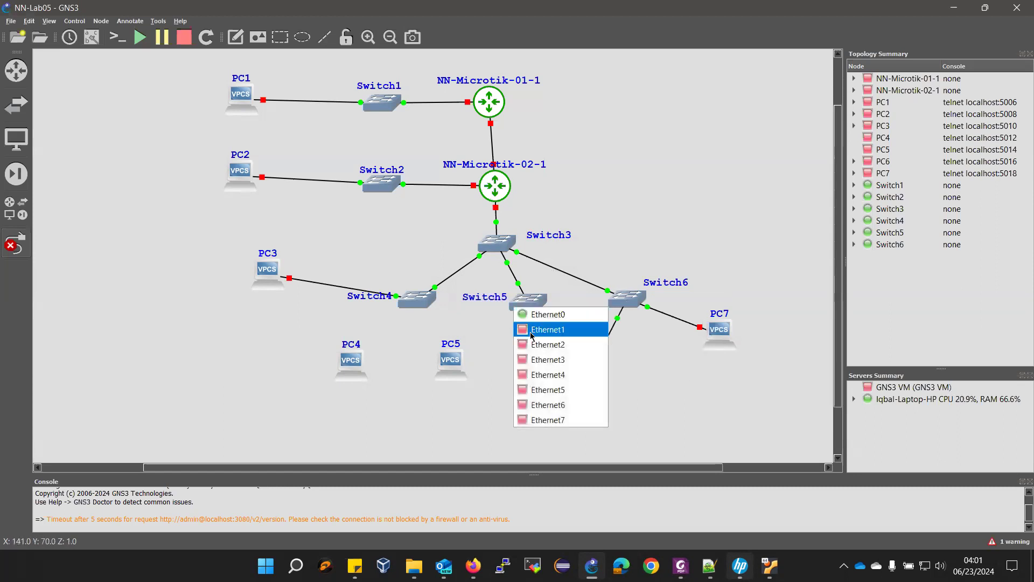
left_click(532, 329)
left_click(352, 360)
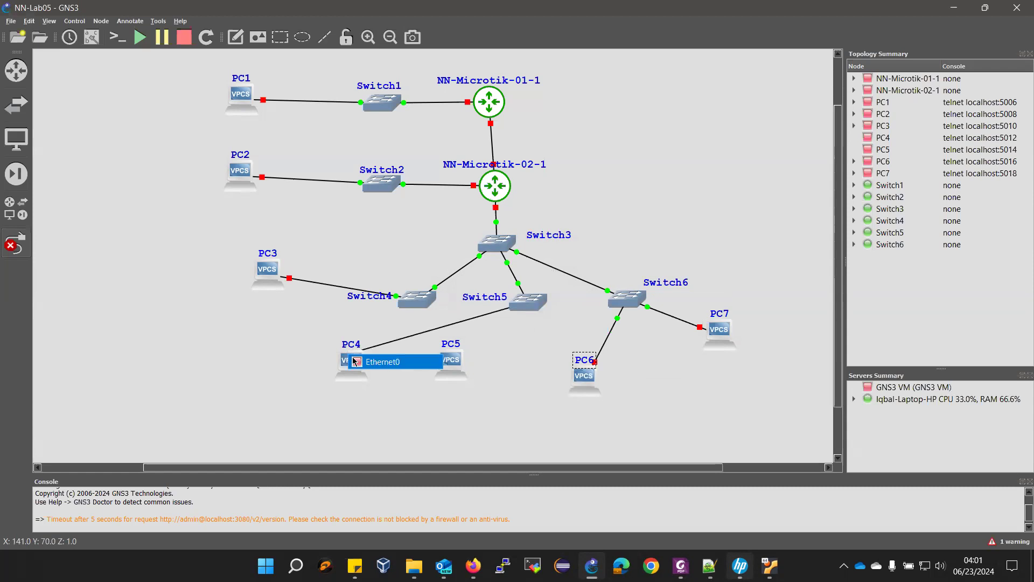
left_click(363, 366)
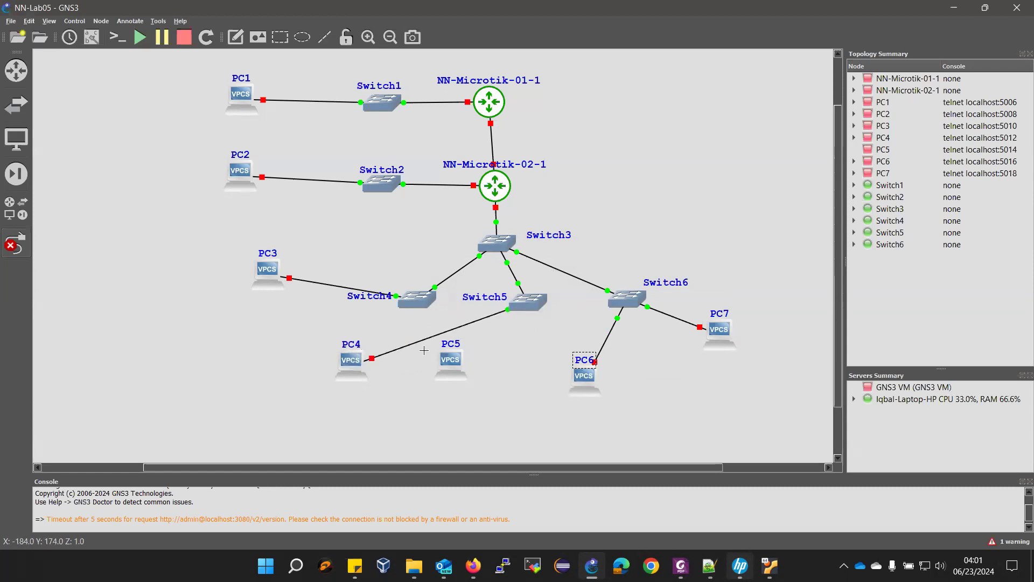
left_click(527, 308)
left_click(533, 335)
left_click(453, 363)
left_click(455, 367)
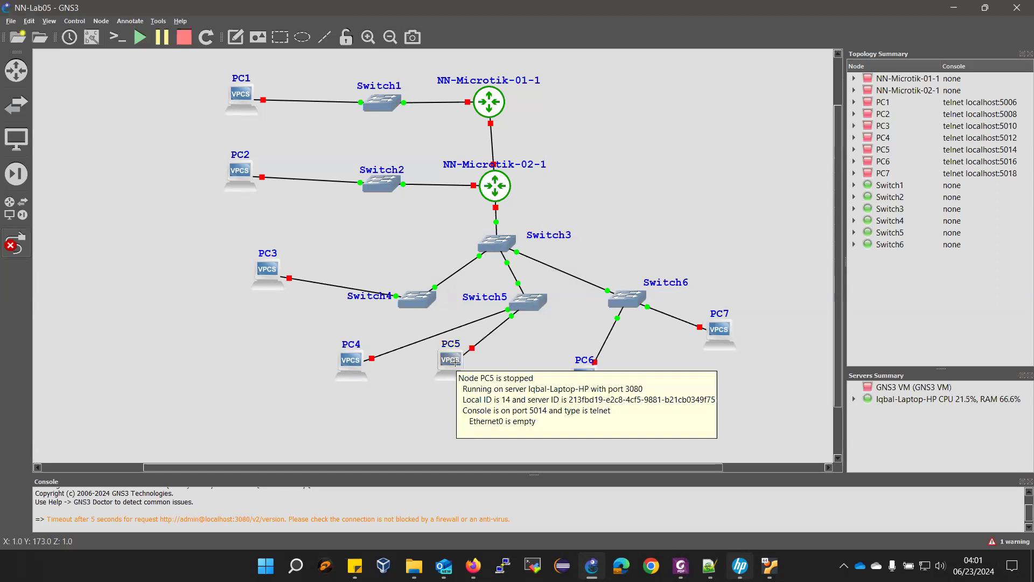
- Arrange Switch4 and Switch5 under Switch3, with PC3, PC4 and PC5 below them
left_click(16, 242)
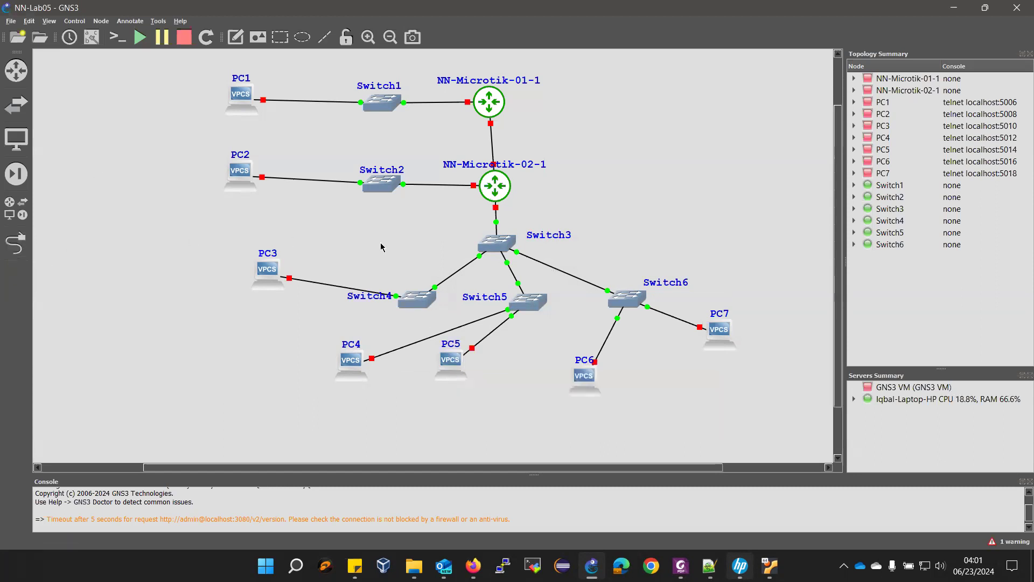
mouse_move(422, 302)
left_mouse_down()
mouse_move(407, 273)
mouse_move(435, 289)
left_mouse_up()
left_click_drag(267, 271, 275, 342)
left_click_drag(439, 287, 389, 268)
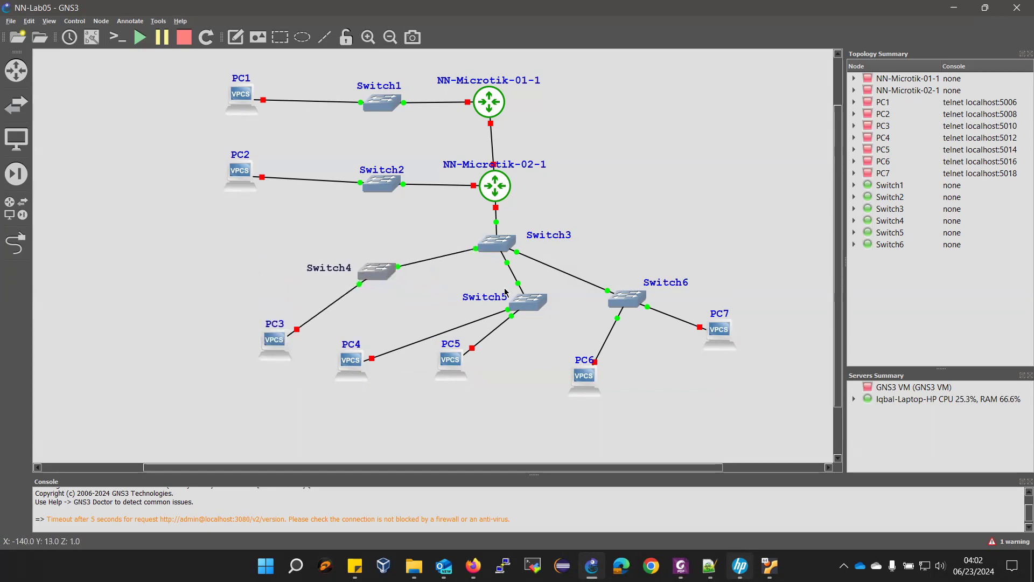
left_click_drag(523, 301, 448, 290)
left_click_drag(461, 369, 530, 372)
left_click_drag(365, 379, 416, 366)
- Place Switch6 with PC6 beneath it, and set the PC5 and PC6 names beside their icons
left_click_drag(631, 302, 640, 278)
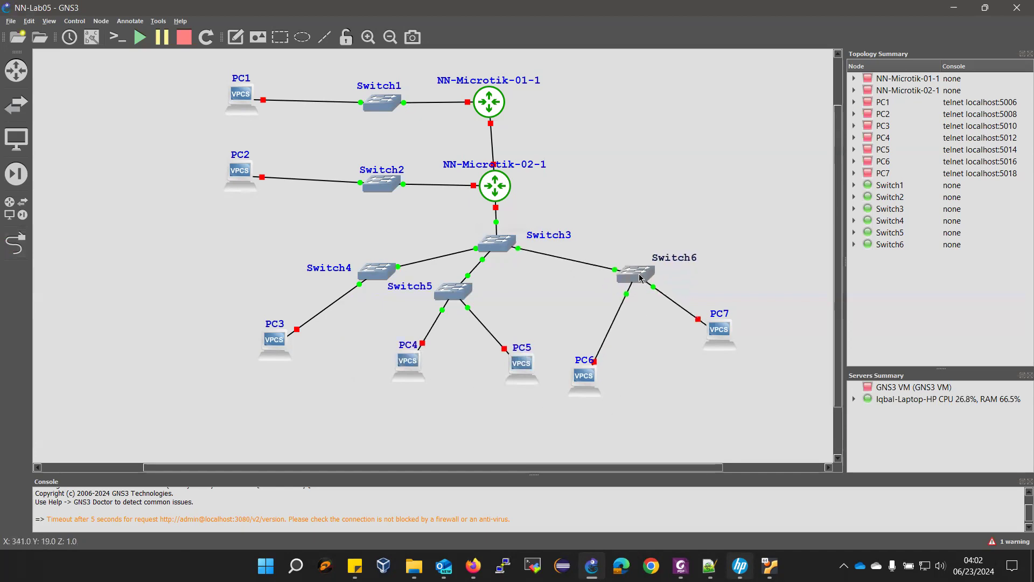
left_click_drag(456, 293, 493, 294)
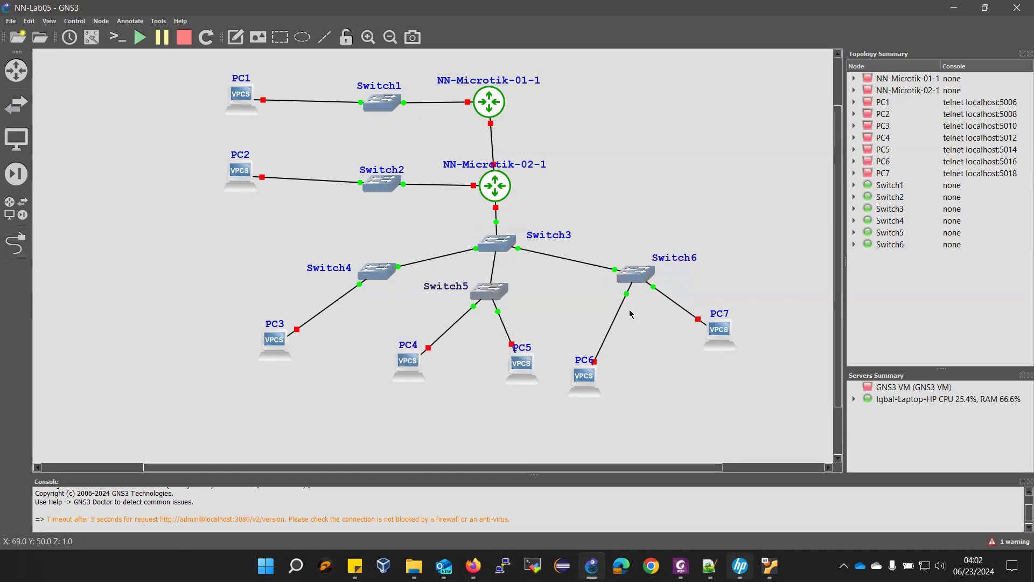
left_click_drag(581, 385, 614, 359)
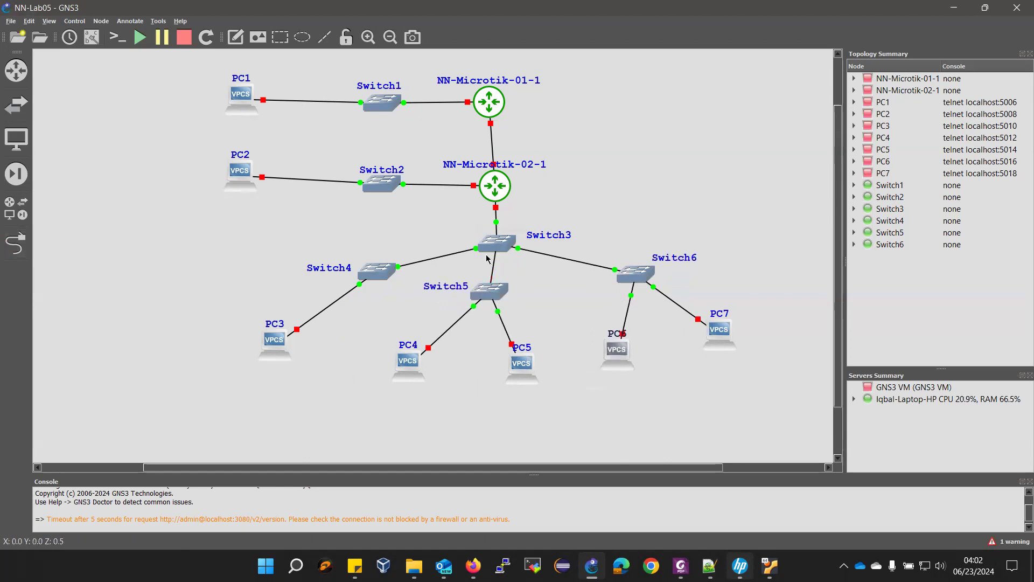
left_click_drag(619, 335, 669, 360)
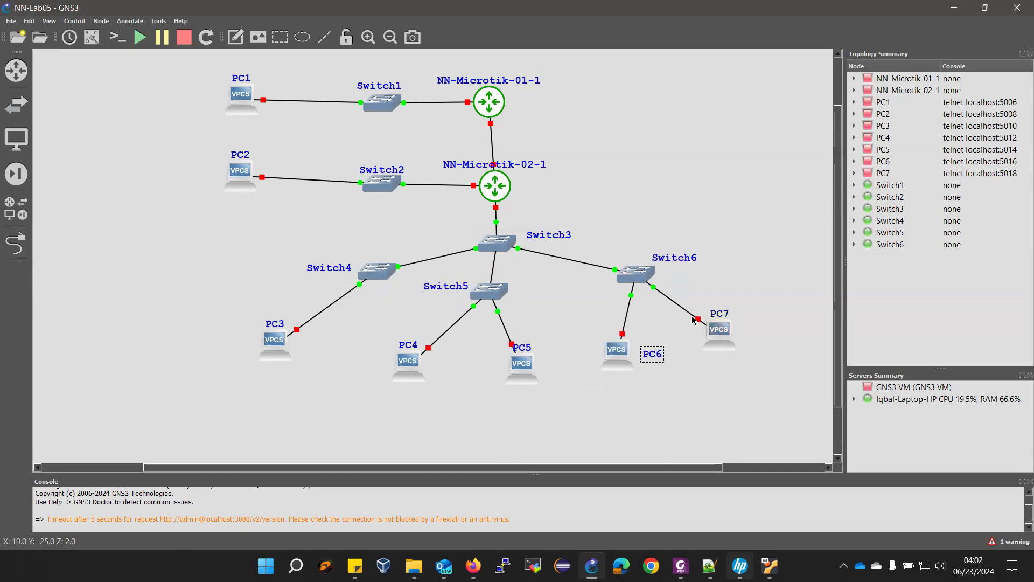
left_click_drag(533, 354, 569, 370)
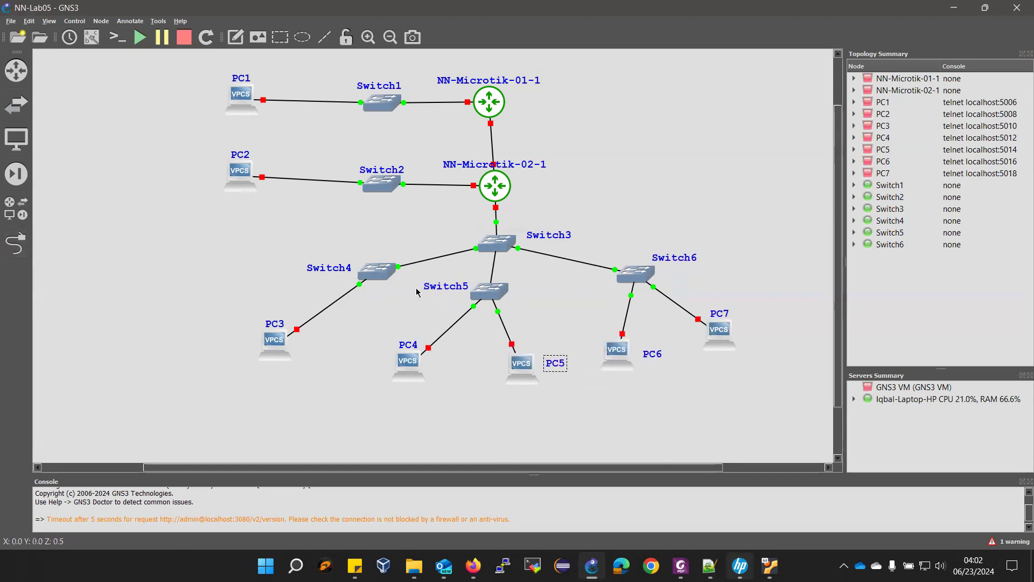
- Line up Switch3 under both routers, shift PC1 and PC2, and put the router names on the right
left_click_drag(244, 181, 259, 191)
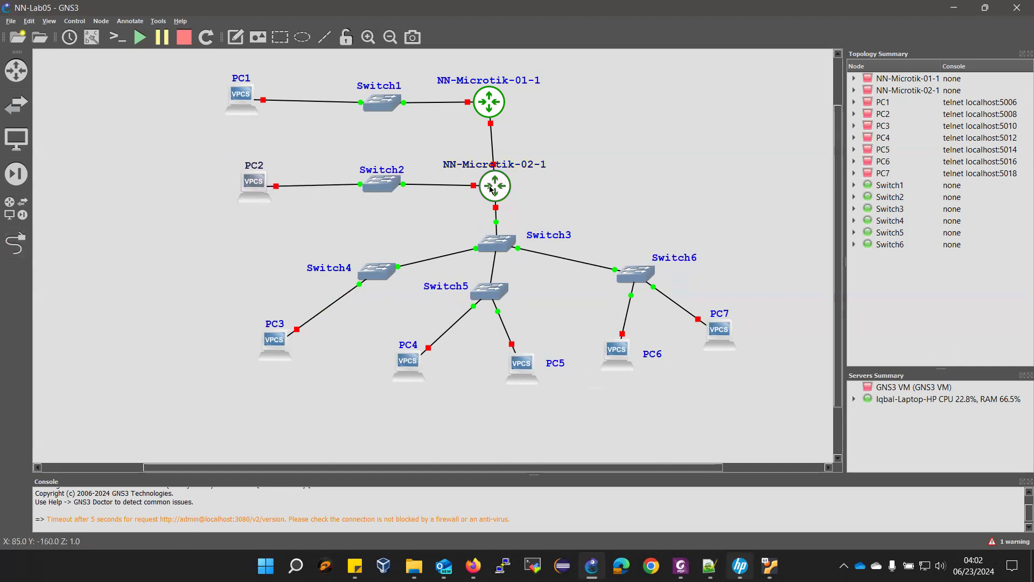
left_click_drag(490, 197, 486, 196)
left_click_drag(507, 237, 493, 242)
left_click_drag(489, 288, 489, 289)
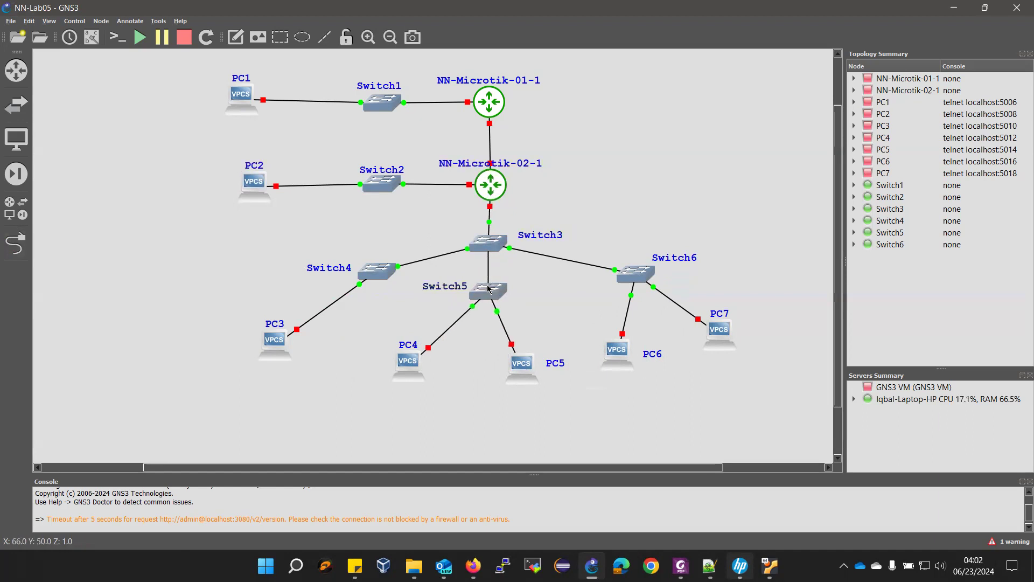
left_click_drag(494, 115, 496, 114)
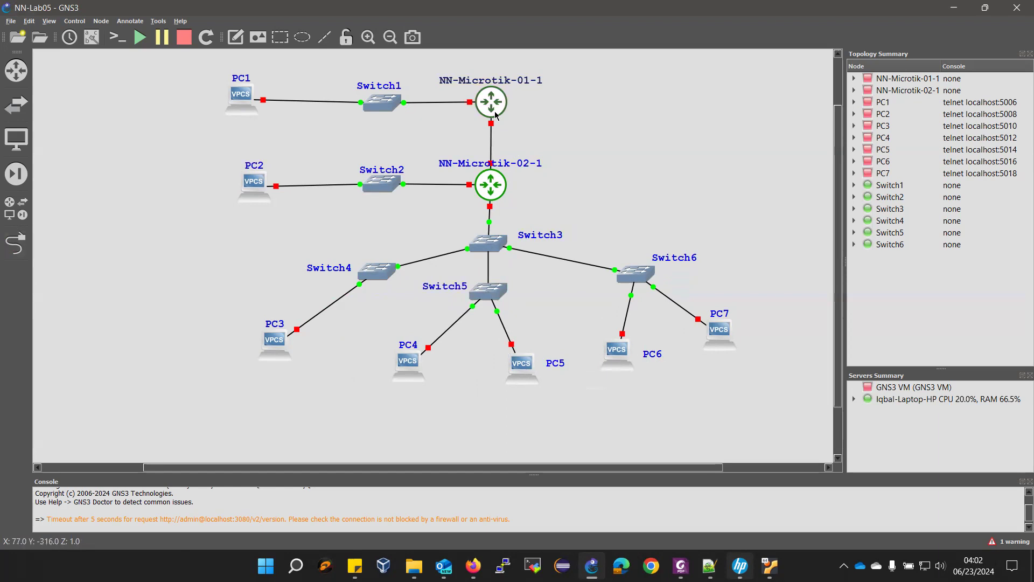
left_click_drag(236, 101, 256, 105)
left_click_drag(505, 84, 595, 102)
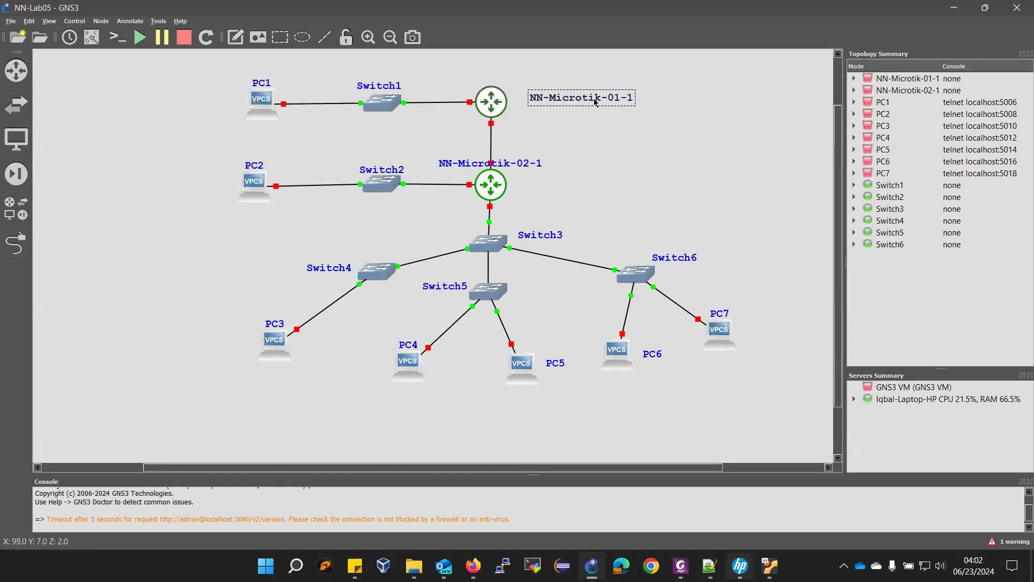
left_click_drag(520, 167, 604, 177)
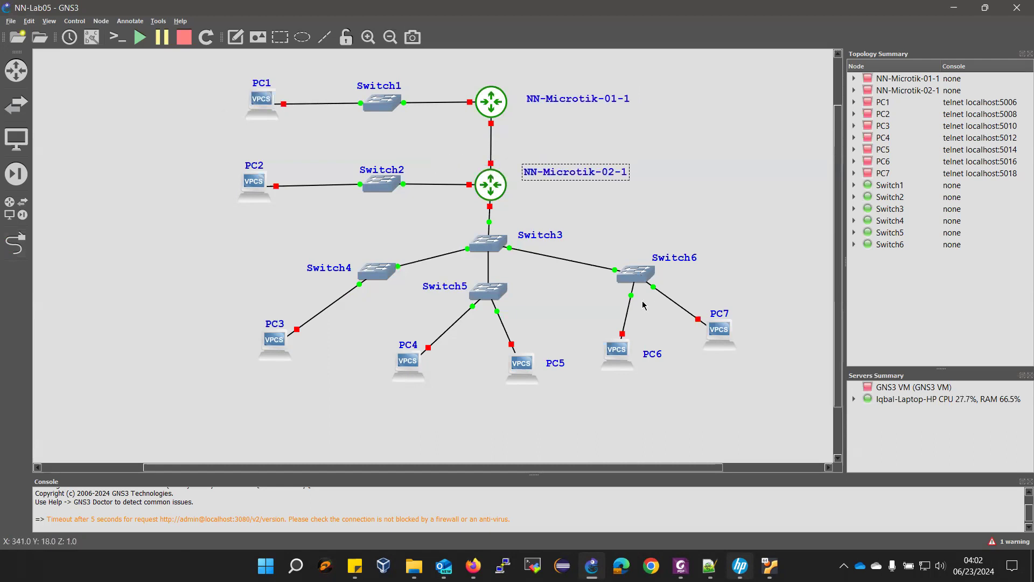
- Show interface labels and place the Ether1, Ether2 and Ether3 labels beside both MikroTik routers
left_click(90, 40)
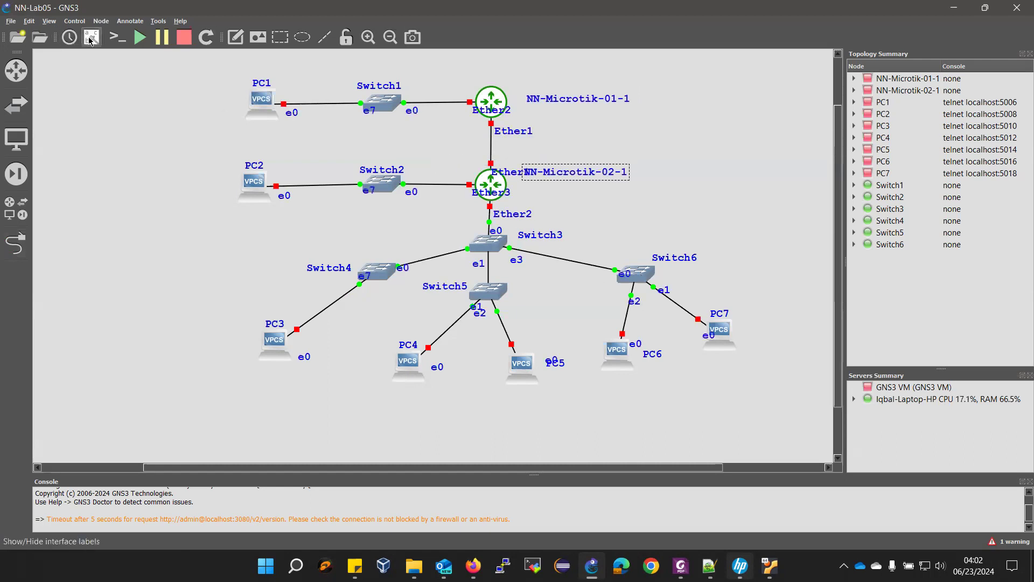
left_click_drag(480, 110, 436, 93)
left_click_drag(507, 133, 511, 119)
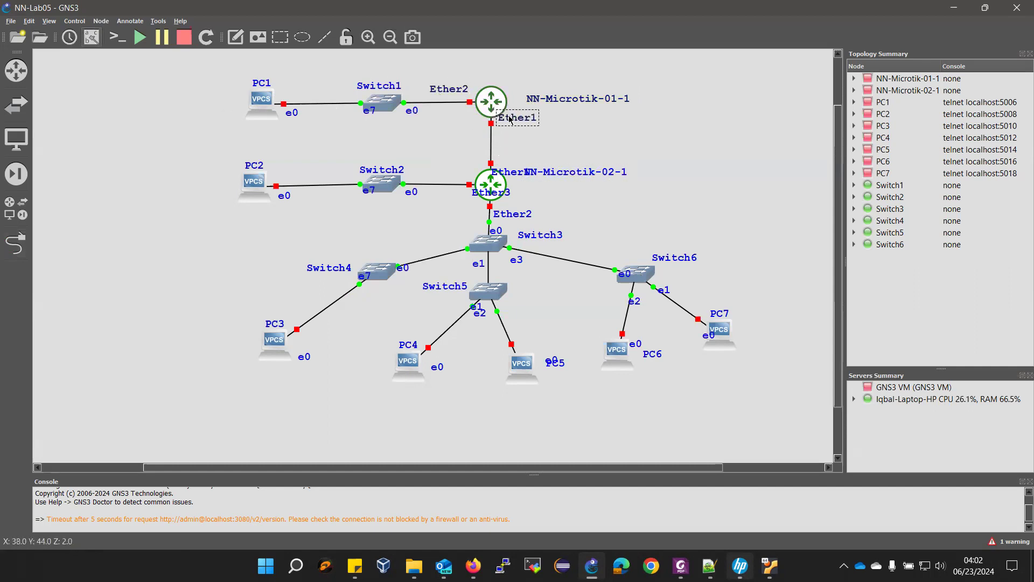
left_click_drag(506, 172, 515, 158)
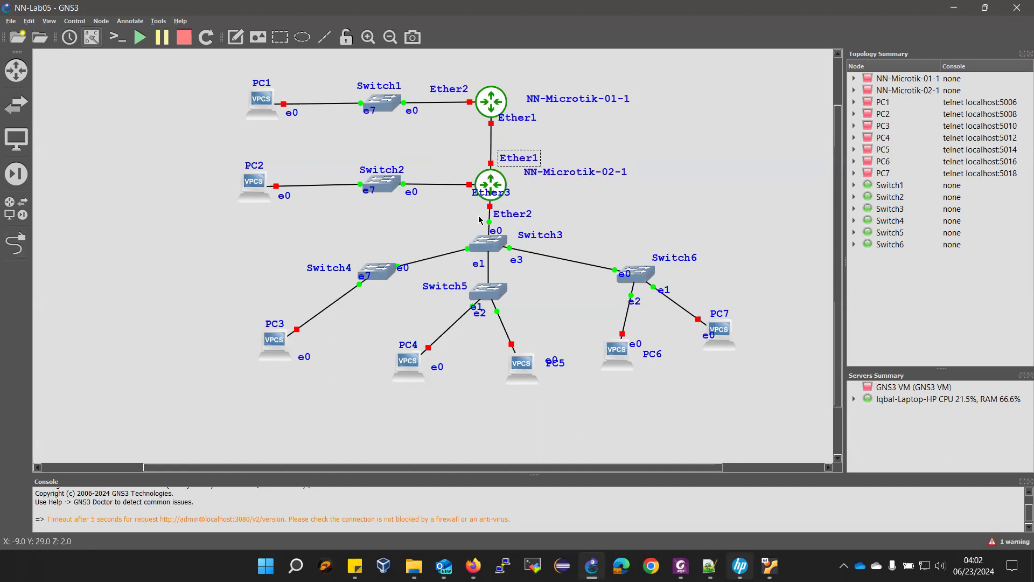
left_click_drag(481, 193, 441, 176)
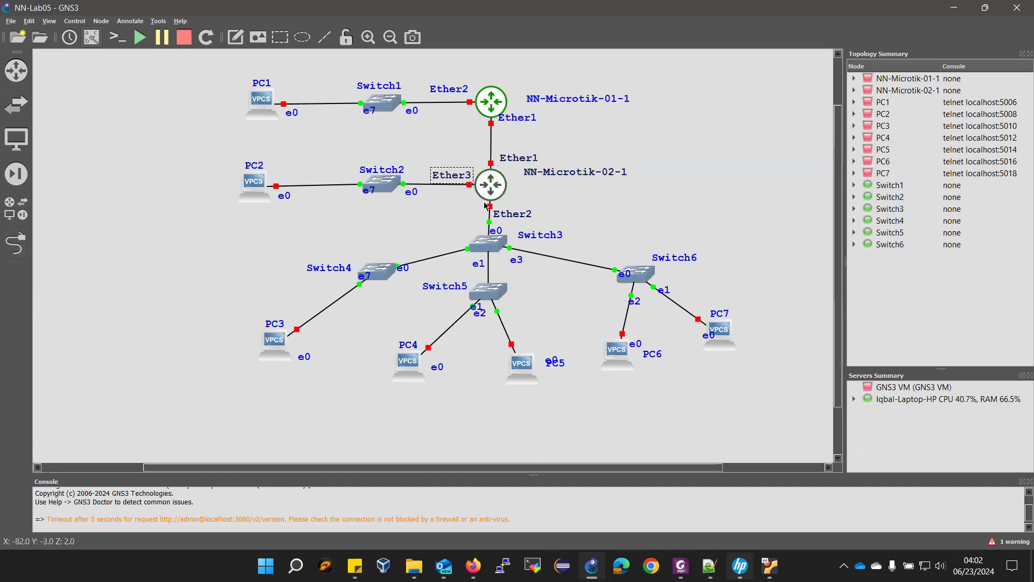
left_click_drag(512, 216, 513, 209)
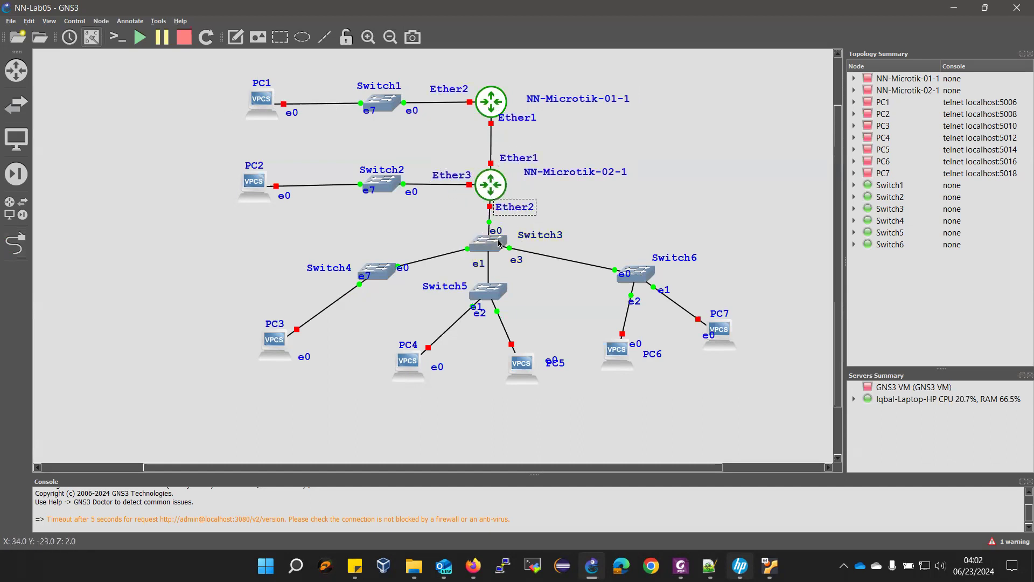
- Arrange the e-port labels of Switch3 through Switch6 beside their links and lower Switch5 slightly
left_click_drag(402, 271, 348, 280)
left_click_drag(482, 263, 512, 257)
left_click_drag(475, 309, 475, 274)
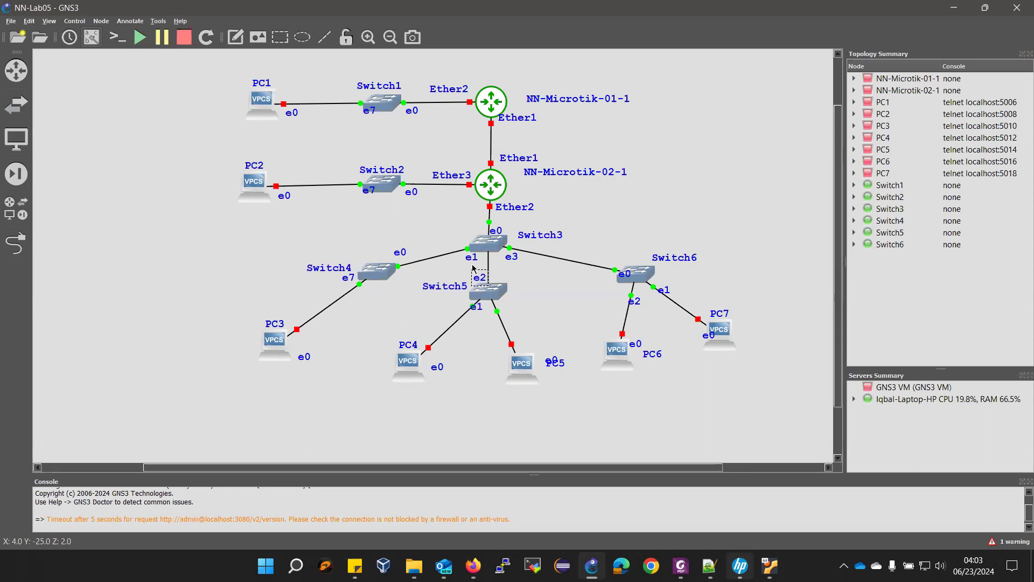
left_click_drag(476, 306, 512, 307)
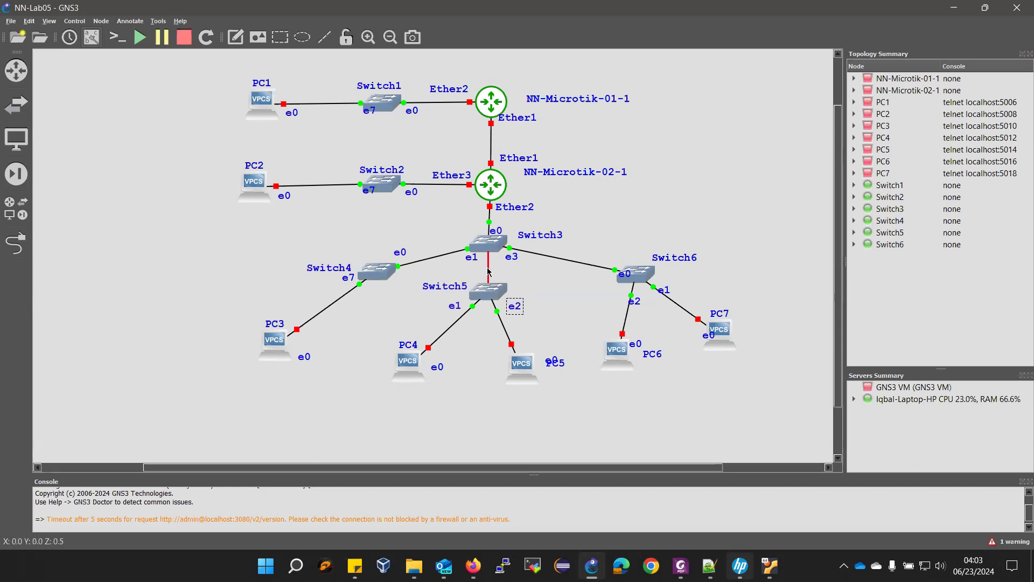
left_click_drag(622, 279, 607, 263)
left_click_drag(634, 300, 672, 282)
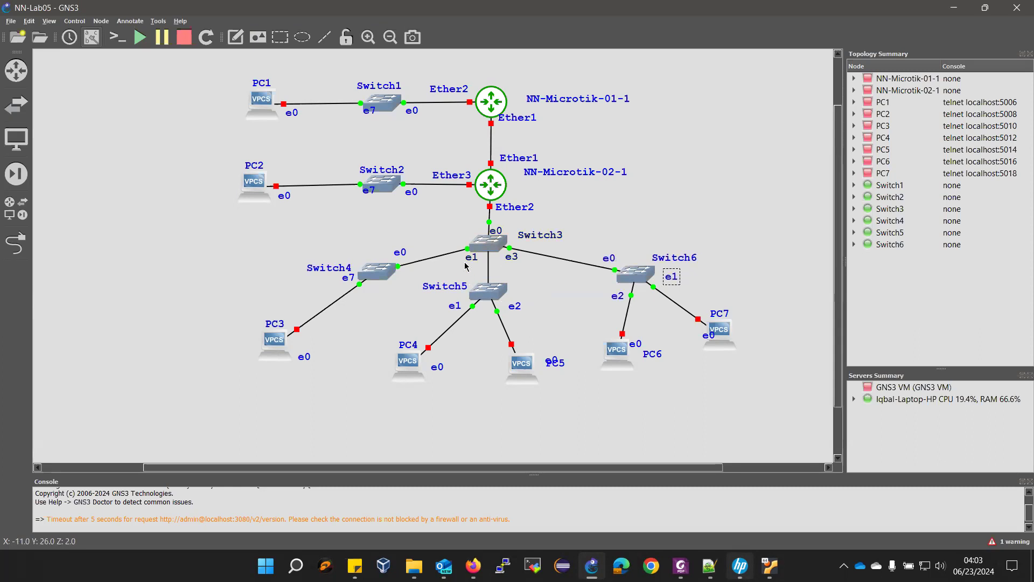
left_click_drag(467, 255, 464, 256)
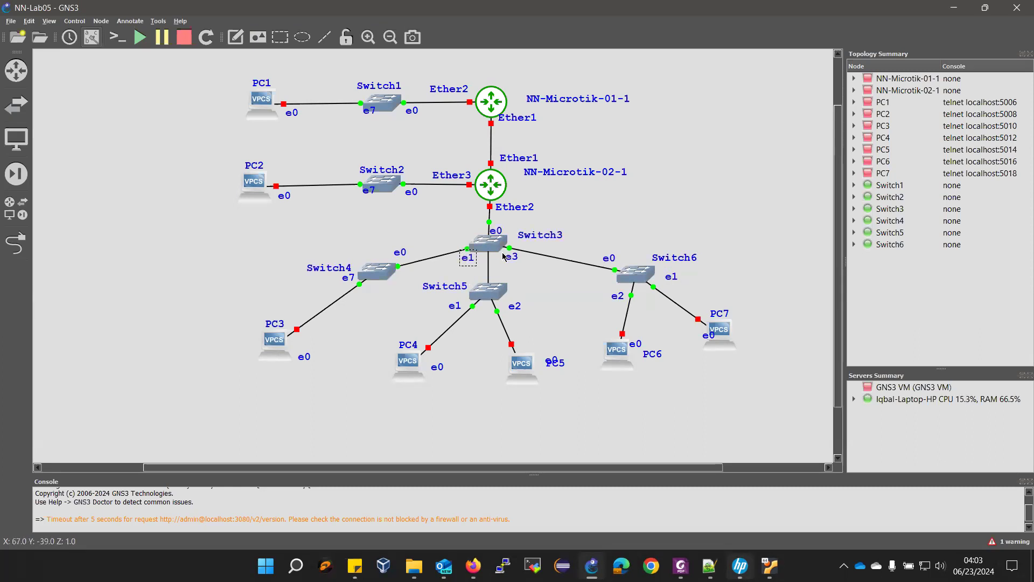
left_click_drag(346, 280, 369, 299)
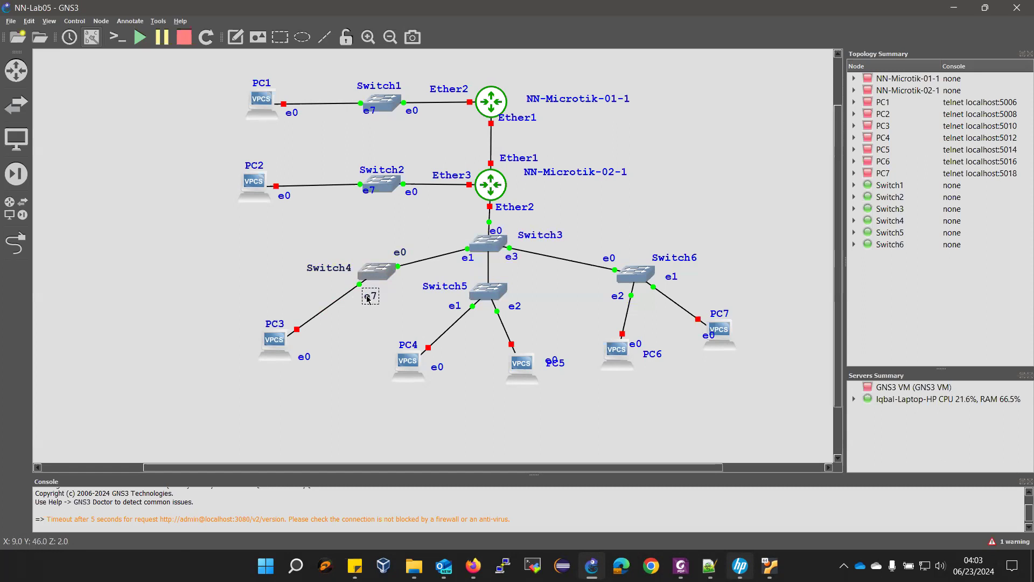
left_click(92, 41)
left_click(92, 42)
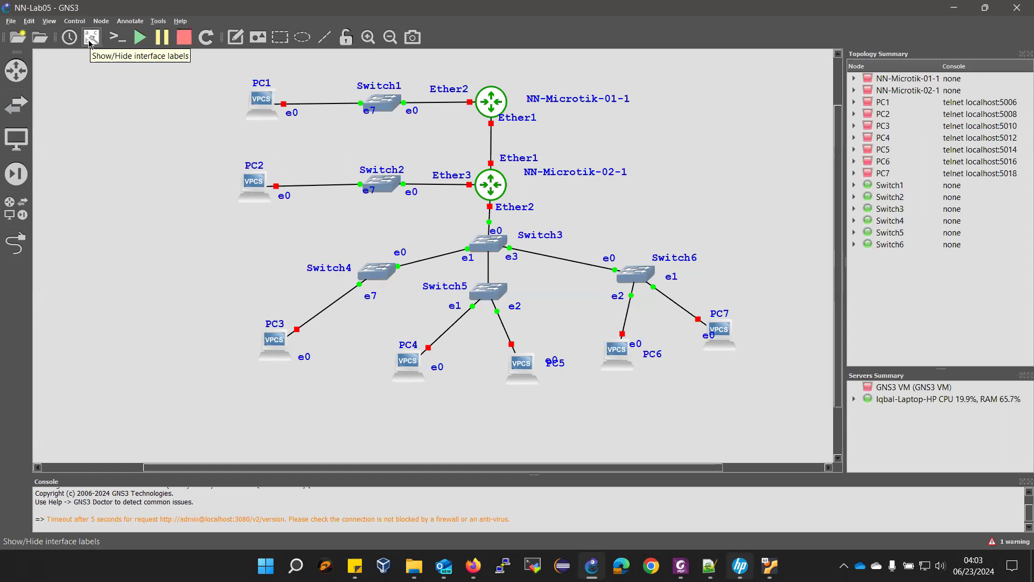
left_click_drag(477, 296, 504, 272)
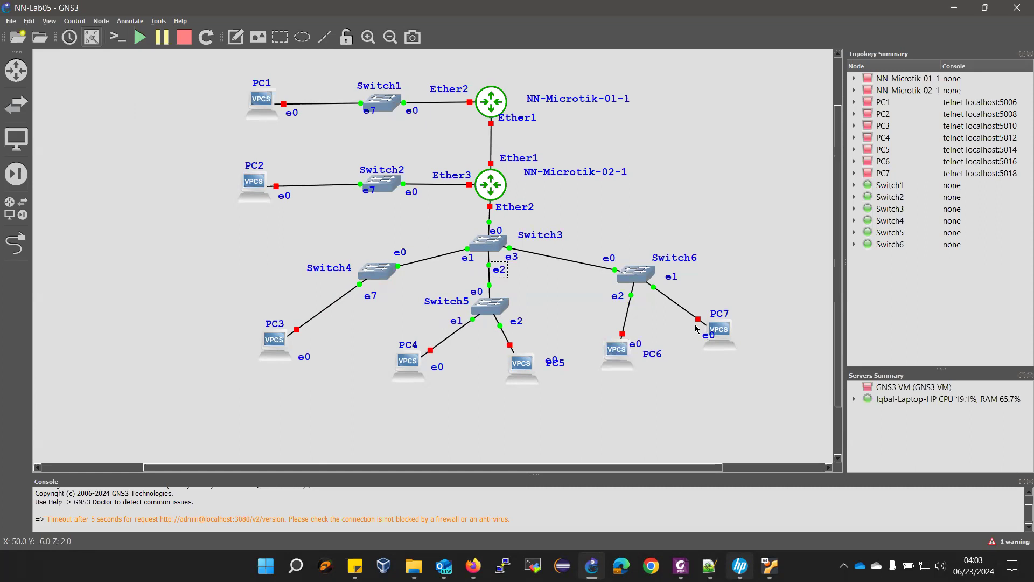
- Zoom in, move the Switch1 and Switch2 e7 labels and Router-01's Ether1 label, then pick the rectangle tool
scroll(696, 329, "up", 1)
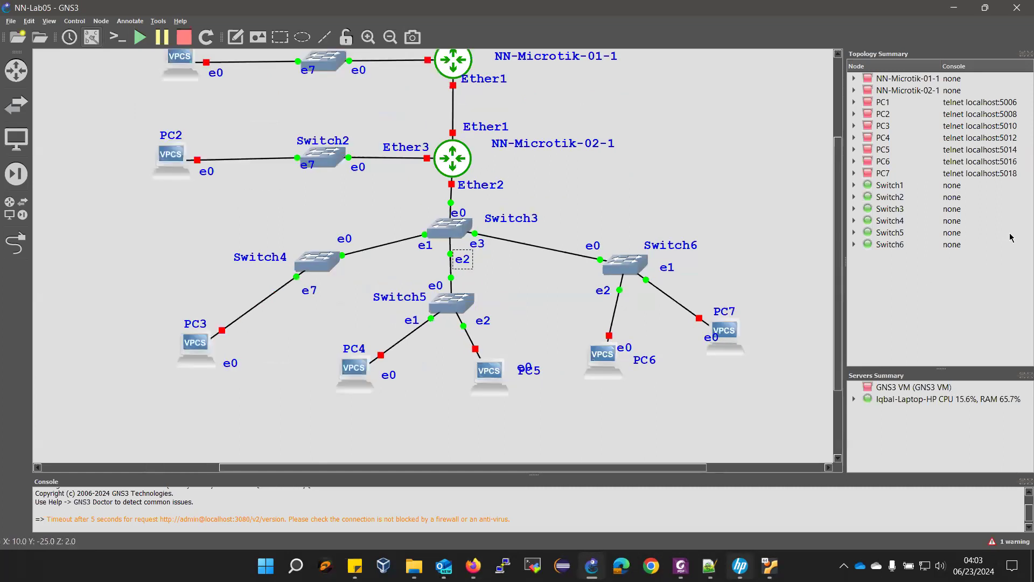
left_click_drag(840, 247, 839, 222)
left_click_drag(308, 110, 287, 115)
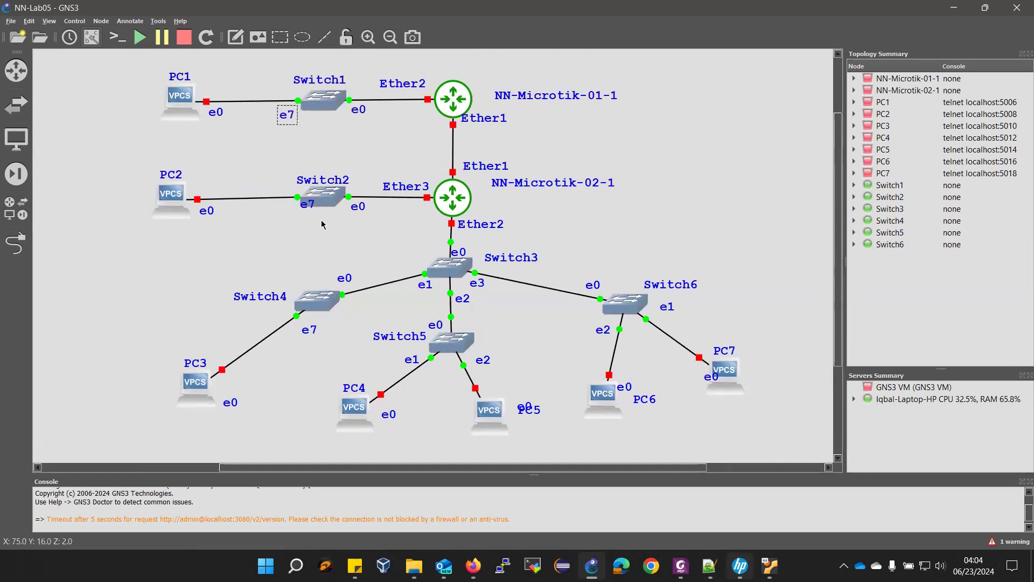
left_click_drag(314, 206, 296, 213)
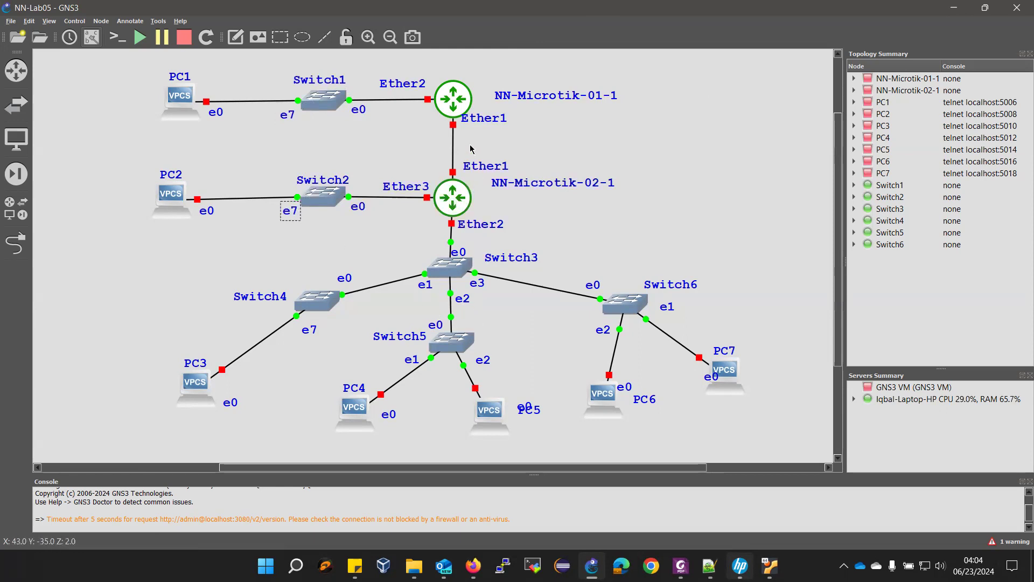
left_click_drag(472, 120, 473, 127)
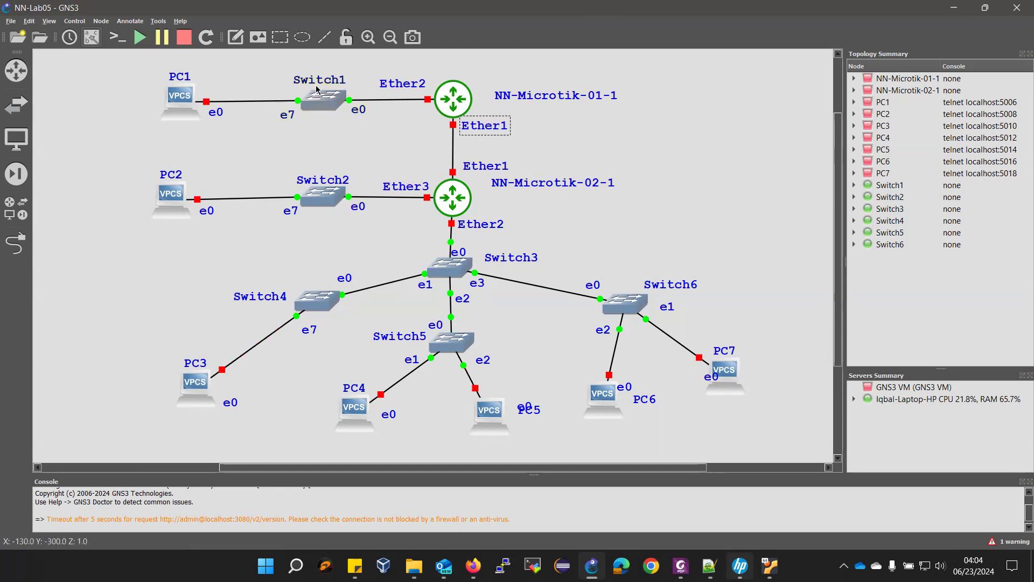
left_click(280, 39)
- Choose Shutdown in the GNS3 VM console menu, then bring the lab manual PDF forward
left_click(766, 513)
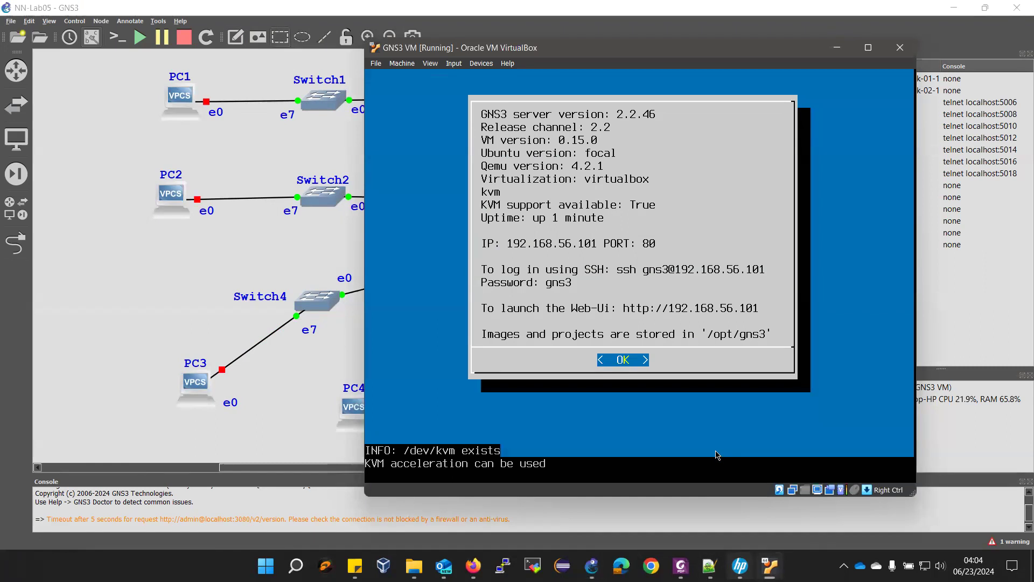
key("Return")
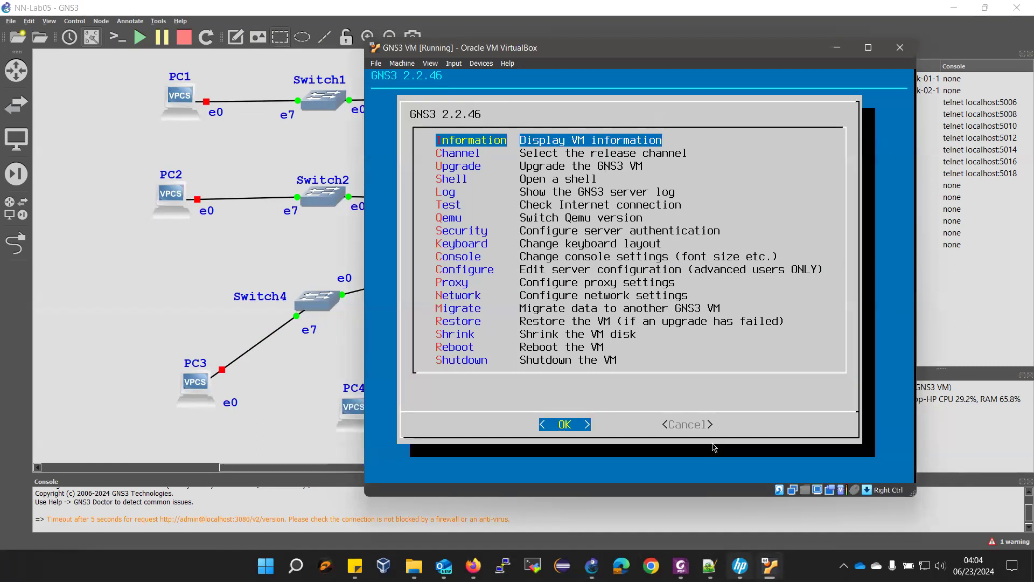
key("Down")
key("Down")
key("Down")
key("Down")
key("Down")
key("Down")
key("Down")
key("Down")
key("Down")
key("Down")
key("Down")
key("Down")
key("Down")
key("Down")
key("Down")
key("Down")
key("Down")
key("Return")
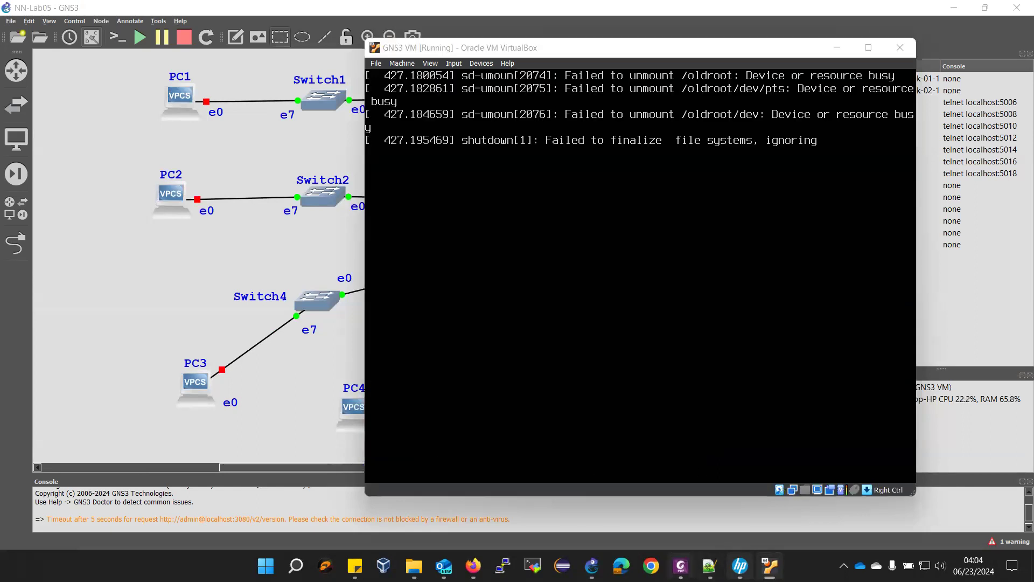
left_click(681, 565)
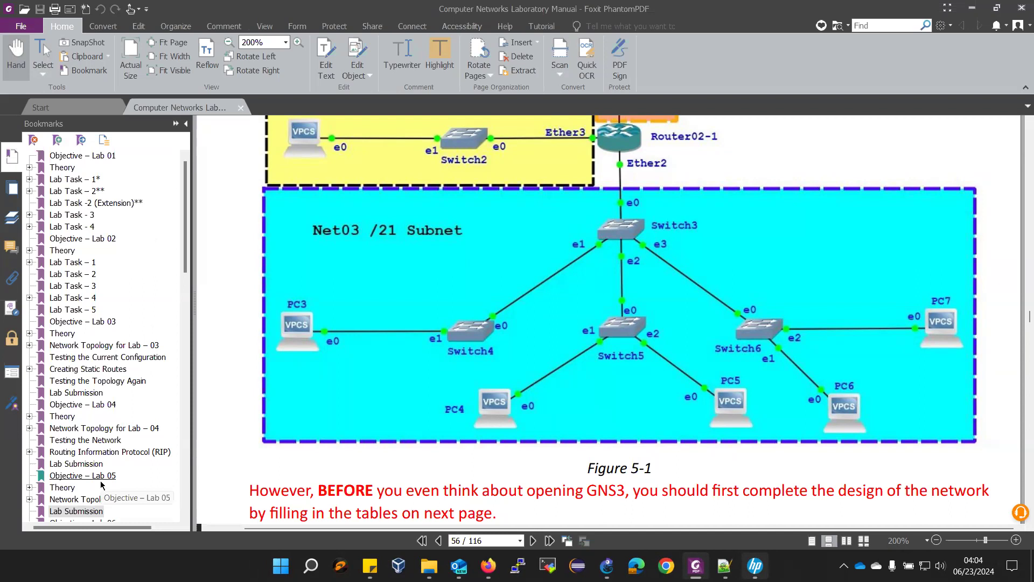
- Jump to the Routing Information Protocol (RIP) section and read through its commands
left_click(92, 452)
scroll(477, 363, "down", 5)
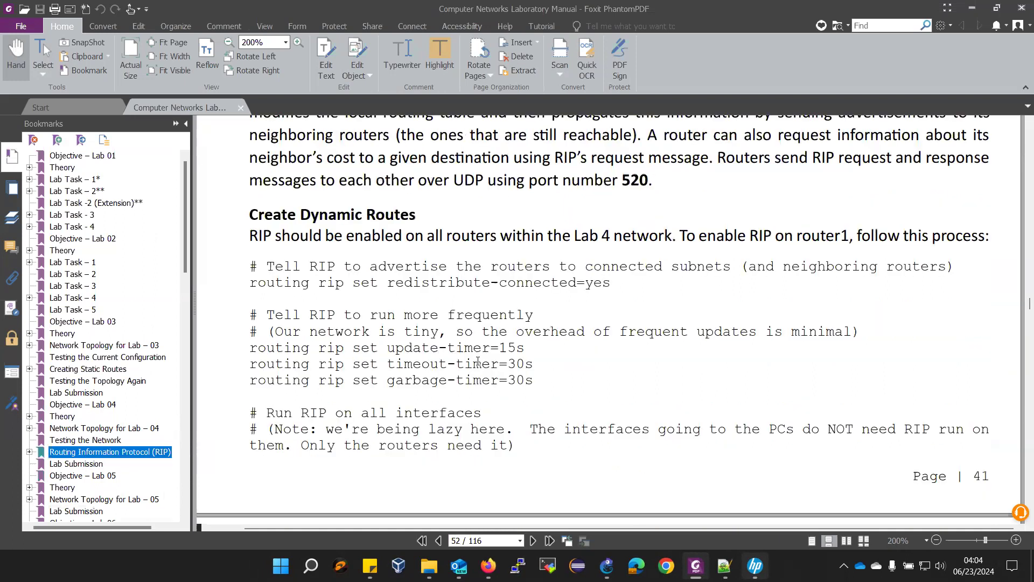
scroll(502, 258, "down", 3)
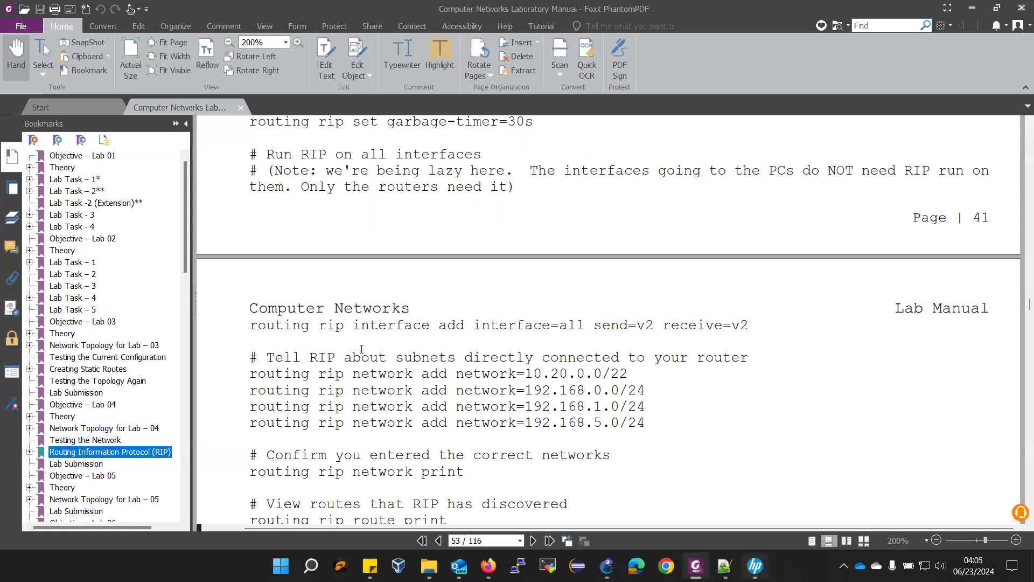
- Go to the Objective – Lab 05 topology diagram, then return to GNS3
left_click(80, 475)
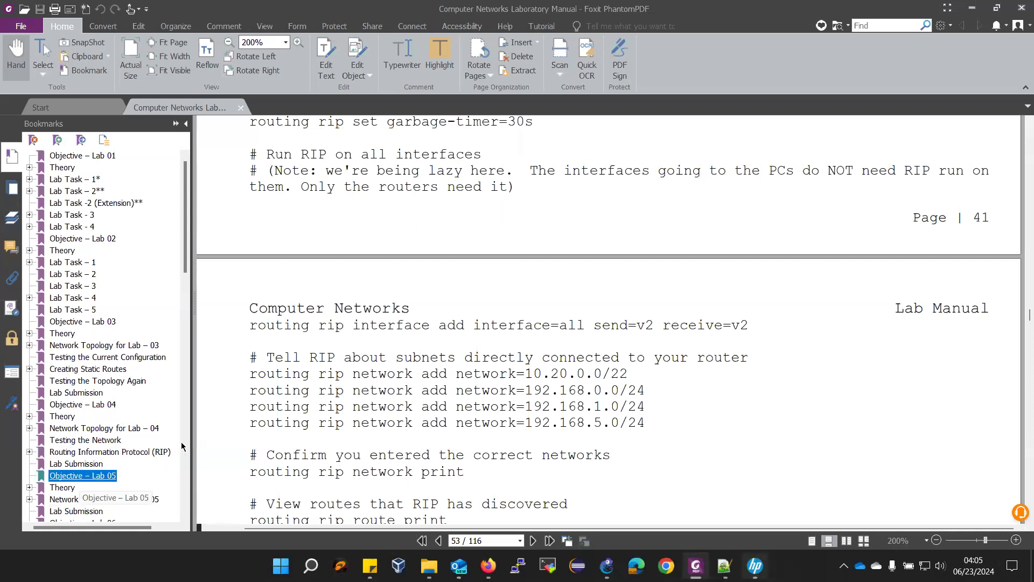
scroll(644, 292, "down", 5)
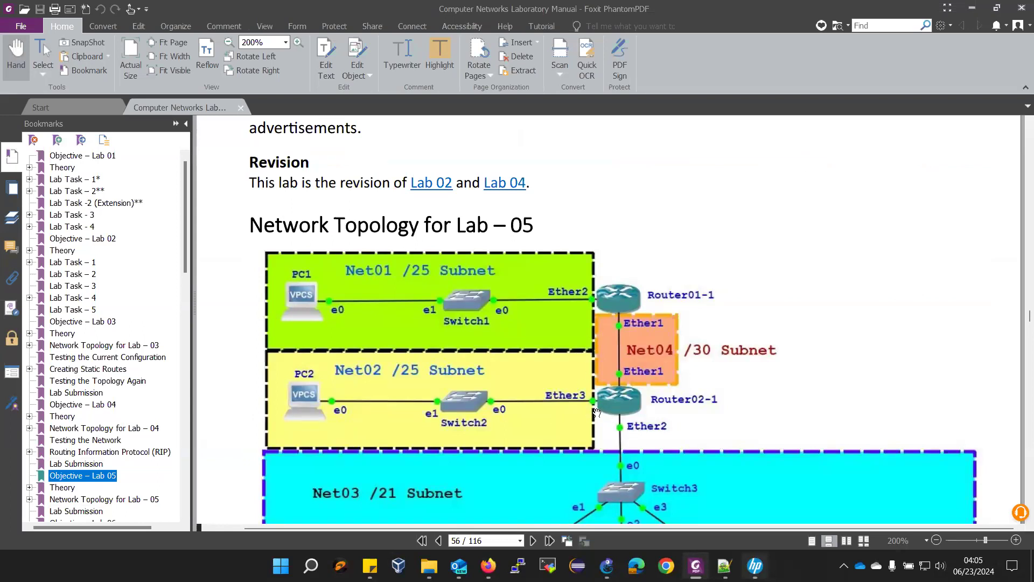
scroll(315, 323, "down", 1)
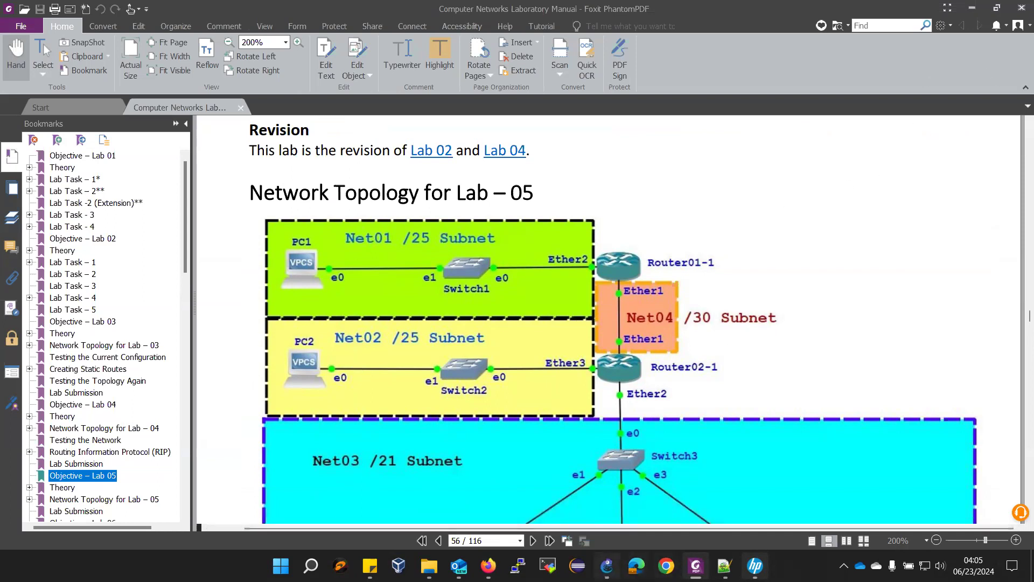
left_click(607, 566)
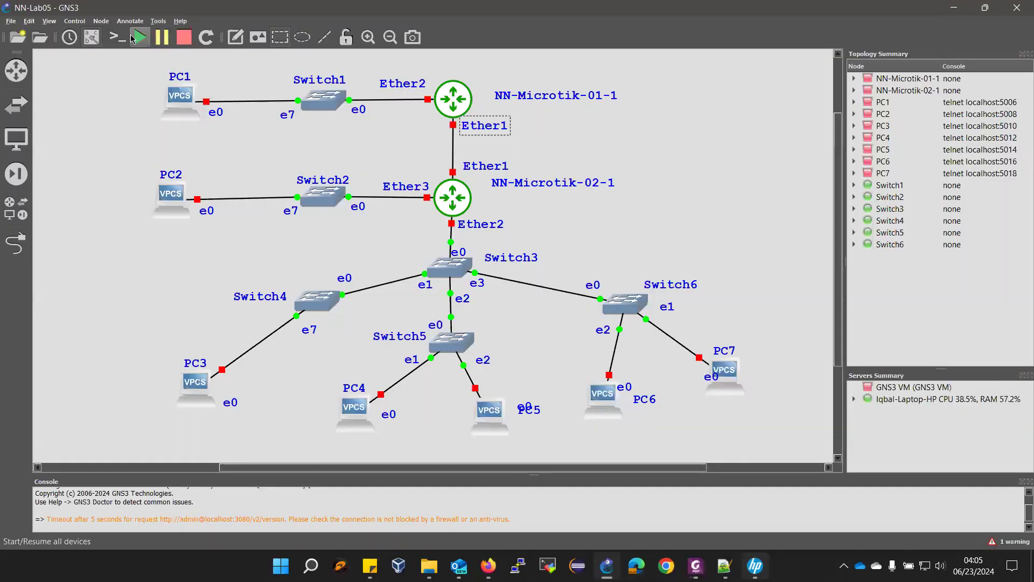
- Start all NN-Lab05 nodes, confirming Yes in the Confirm Start All dialog
left_click(132, 39)
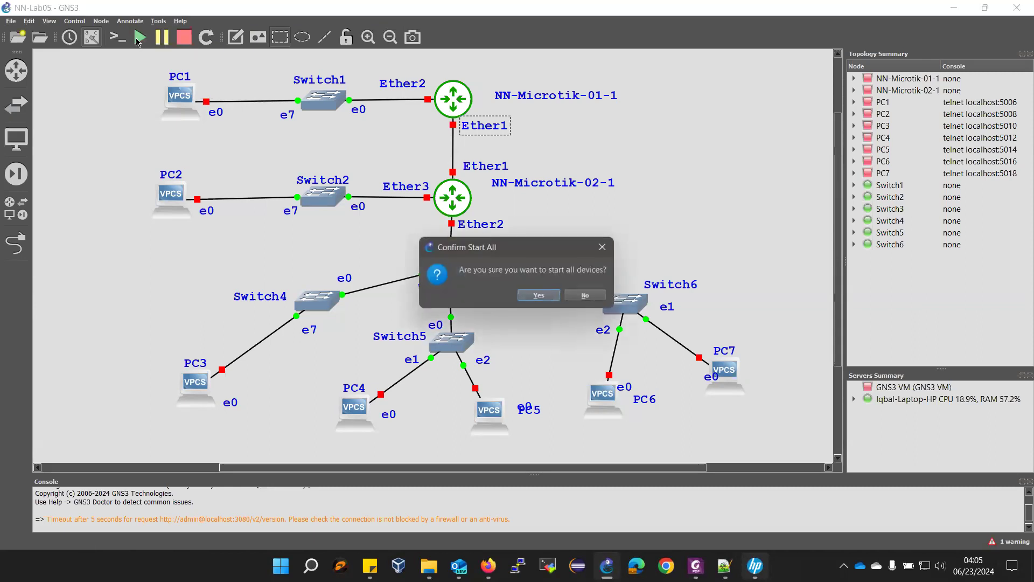
left_click(549, 300)
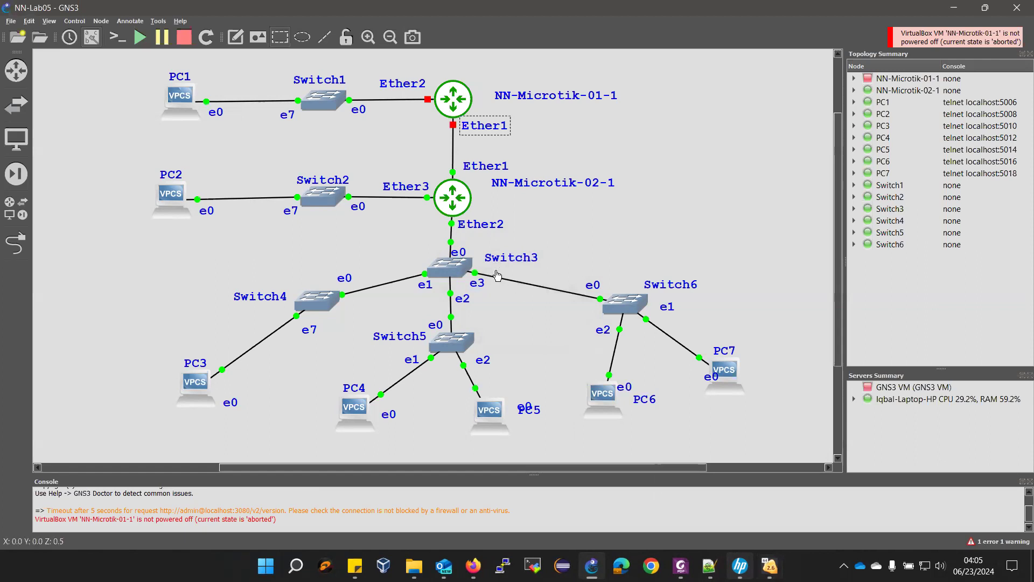
mouse_move(447, 103)
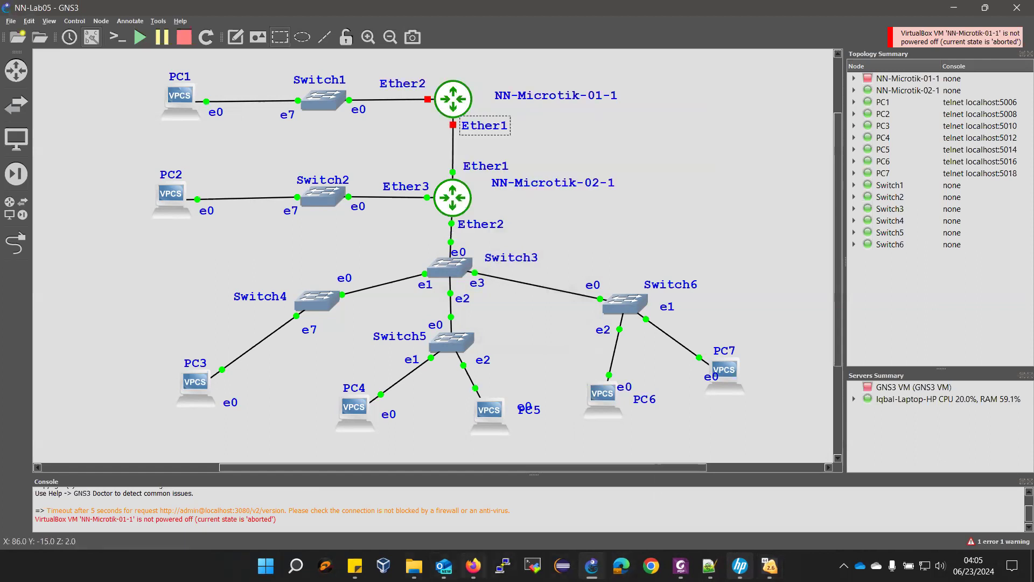
mouse_move(473, 565)
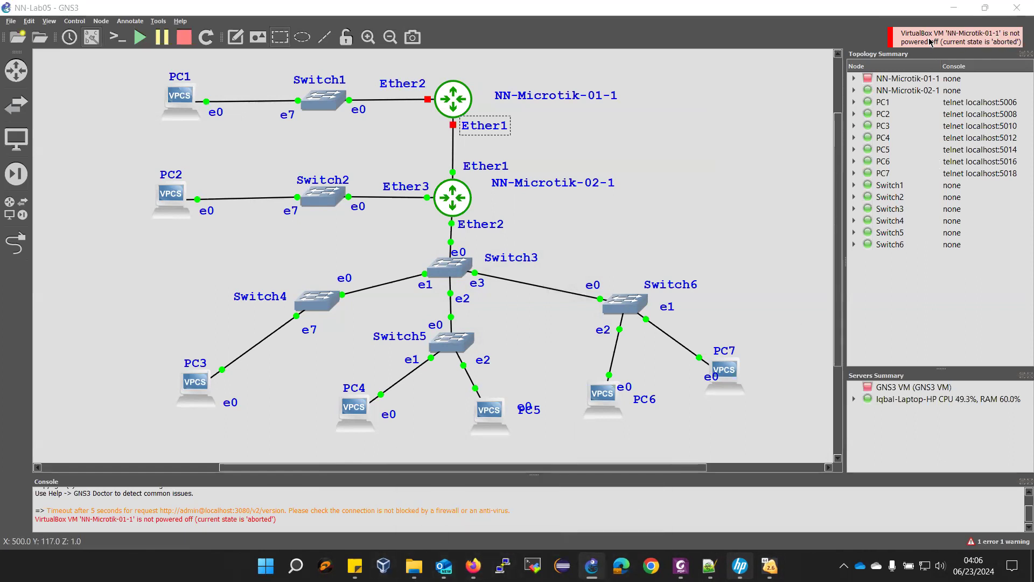
- Start the NN-Microtik-01 VM from VirtualBox Manager
left_click(957, 9)
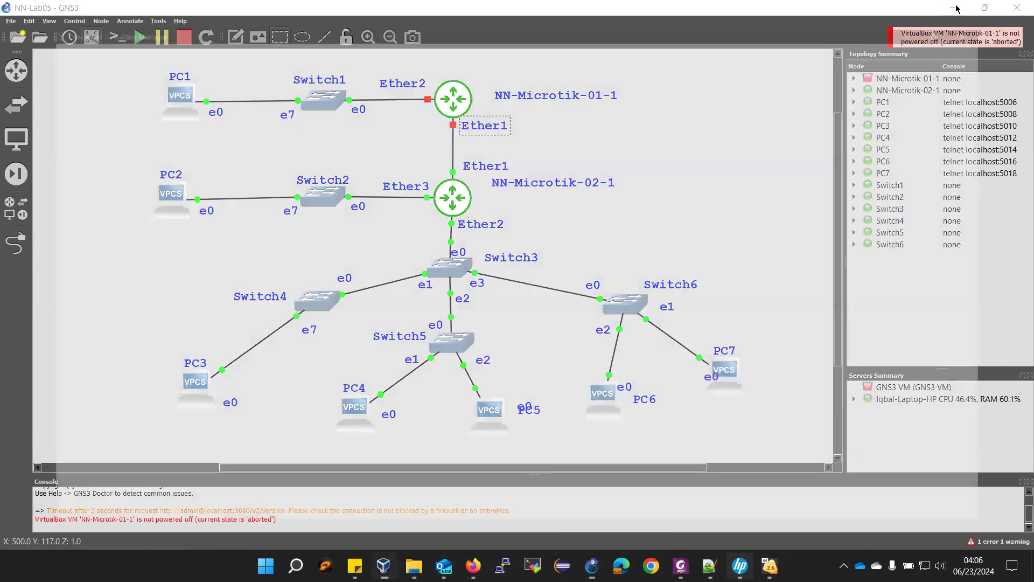
left_click(69, 429)
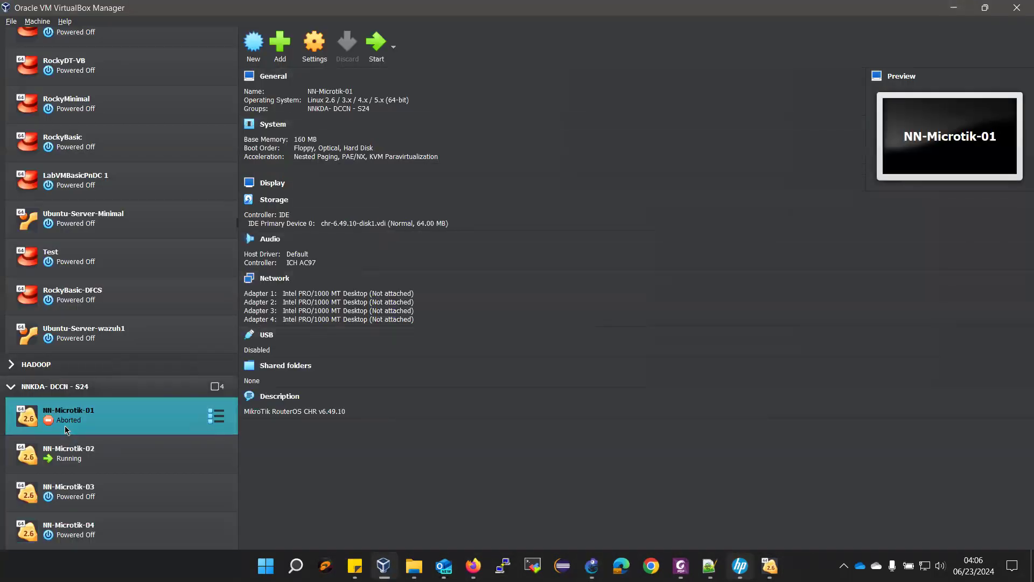
left_click(383, 47)
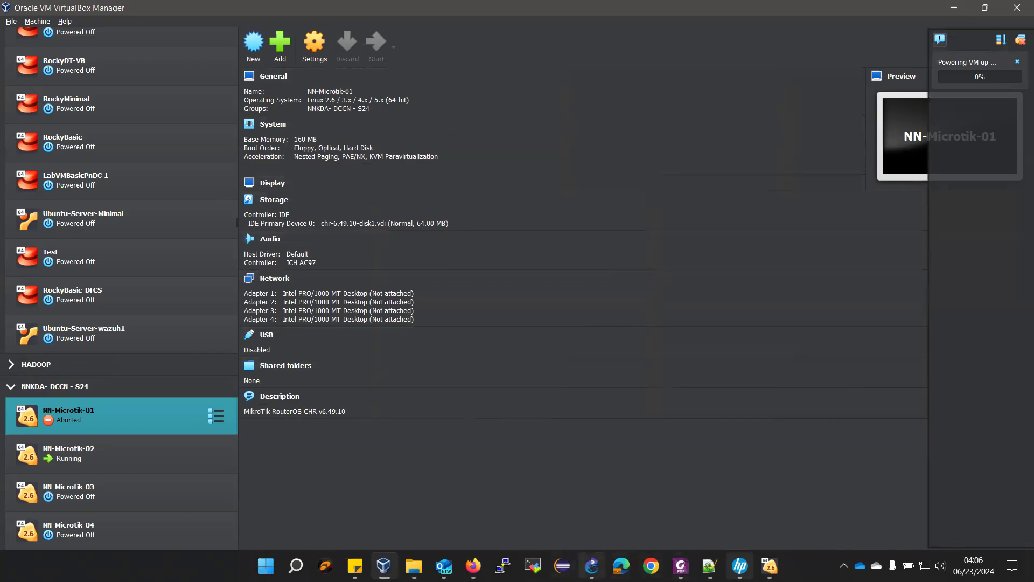
- Bring up the NN-Microtik-01 and NN-Microtik-02 console windows from the taskbar previews
left_click(591, 566)
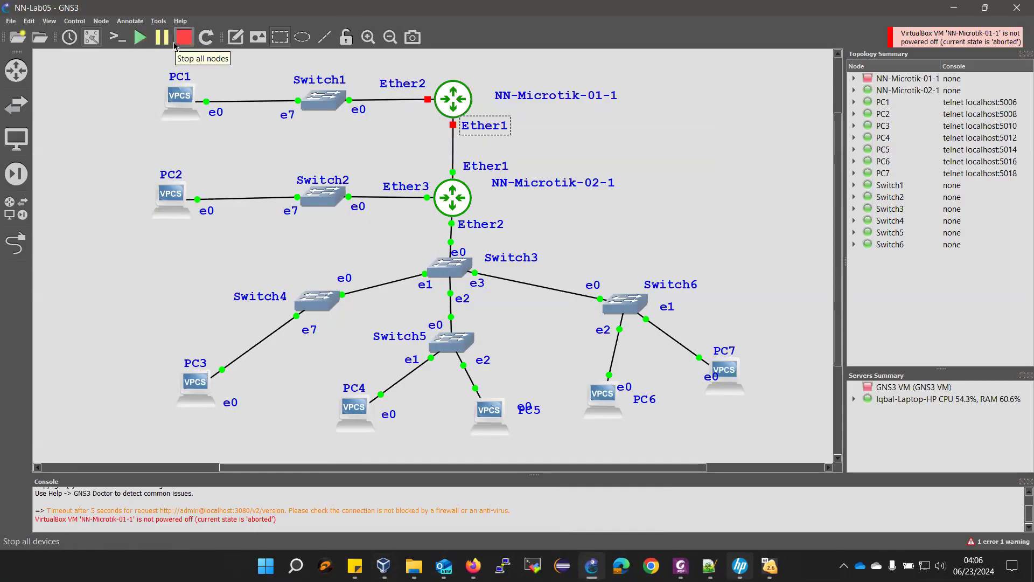
left_click(957, 7)
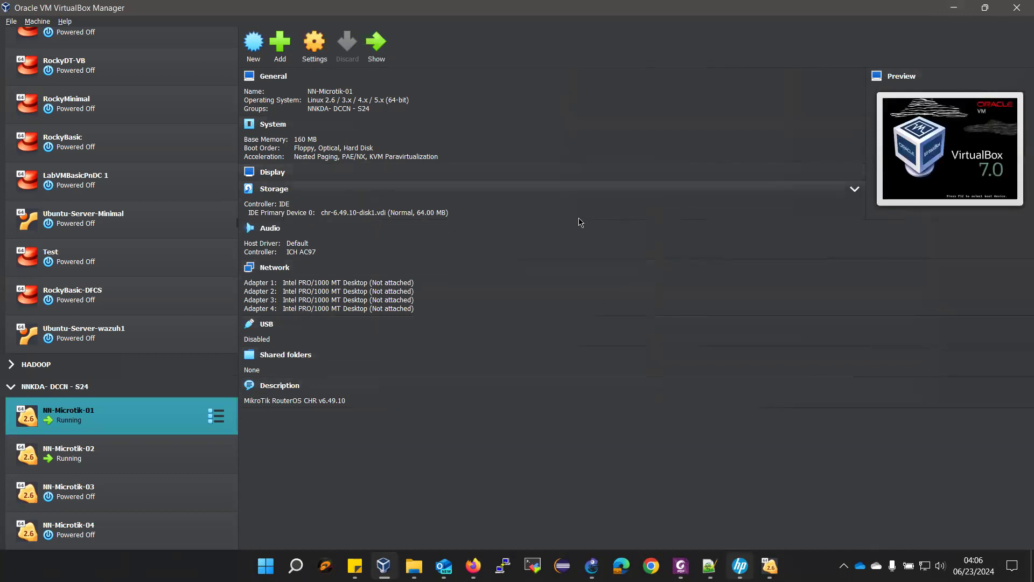
left_click(591, 566)
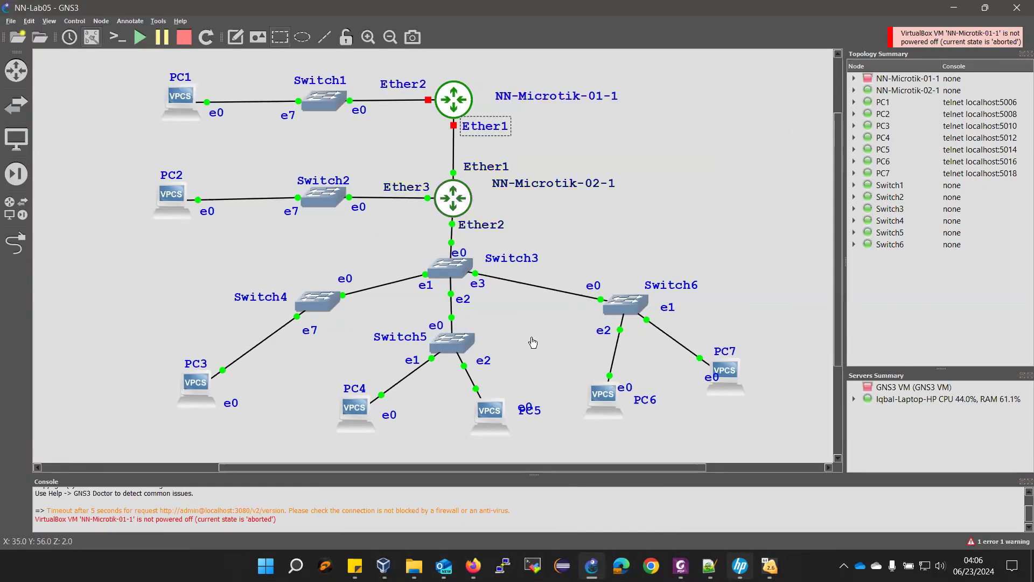
left_click(769, 566)
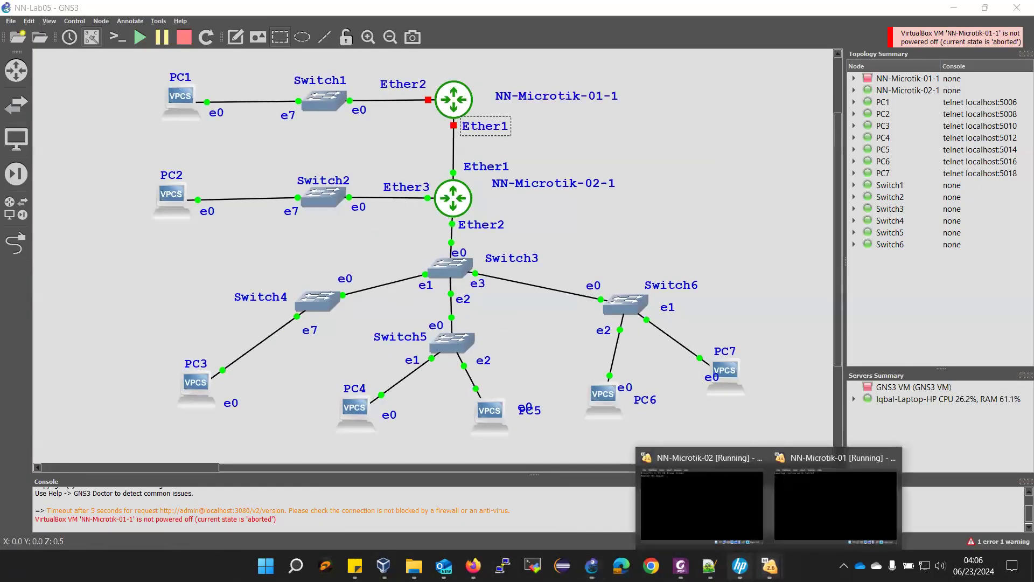
left_click(821, 514)
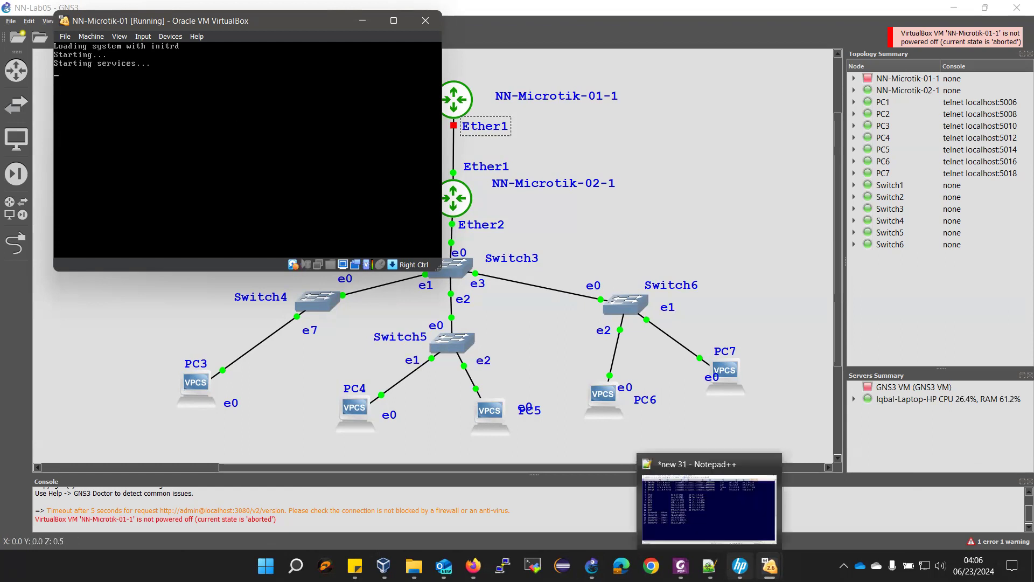
mouse_move(770, 565)
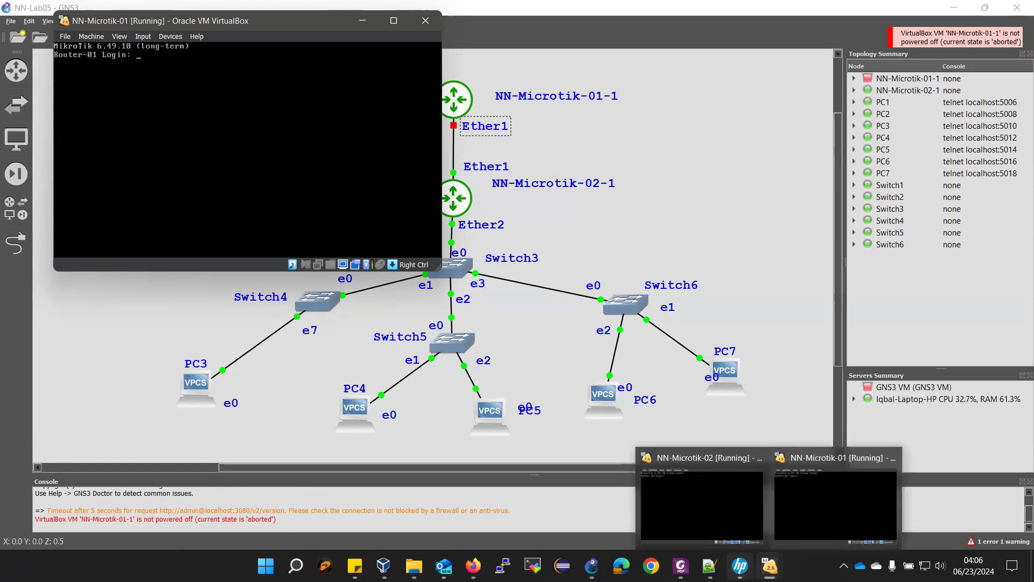
left_click(703, 518)
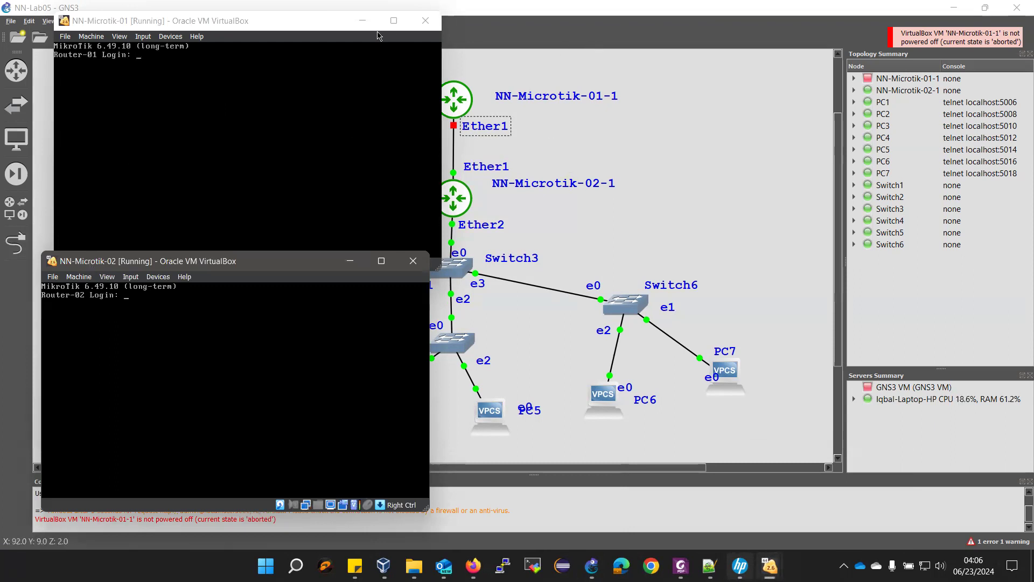
- Power off the NN-Microtik-01 VM, then stop all nodes in the GNS3 topology
left_click(429, 25)
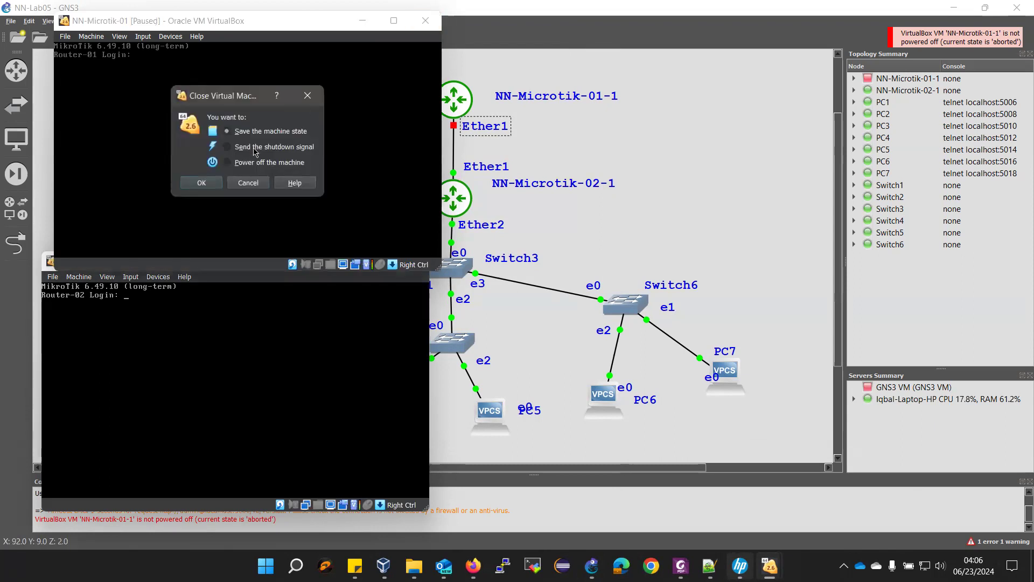
left_click(227, 163)
left_click(202, 183)
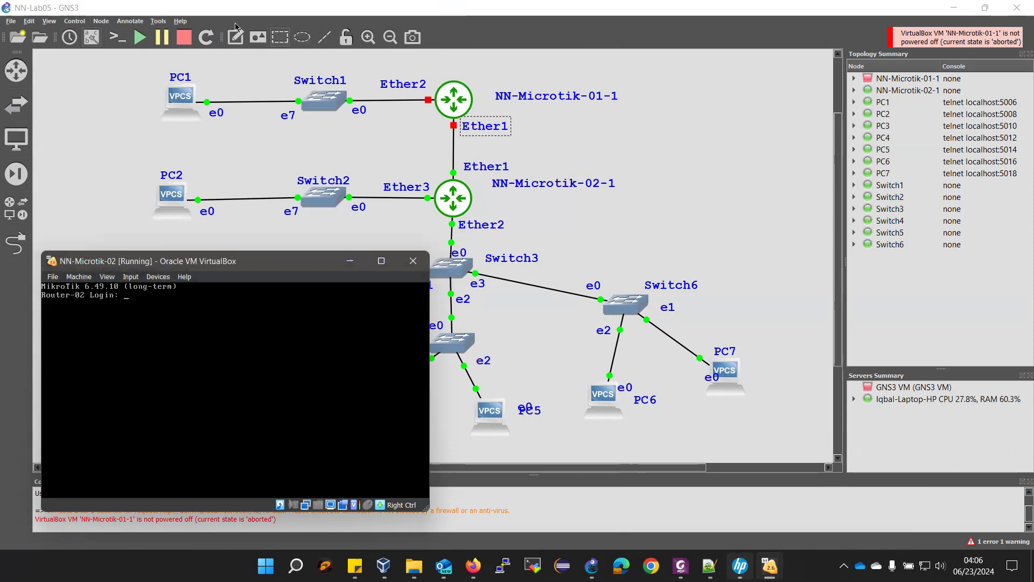
left_click(184, 37)
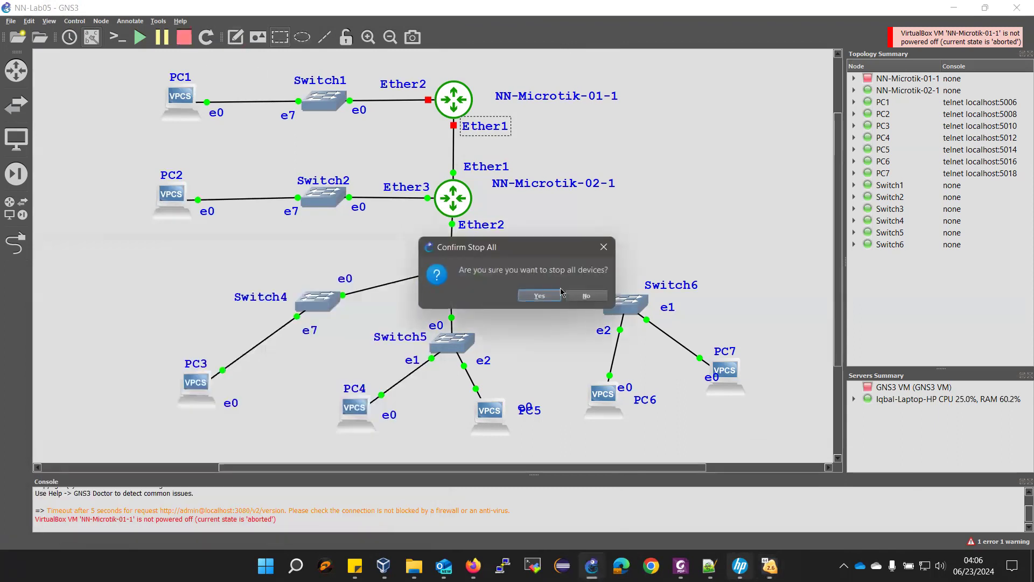
left_click(540, 296)
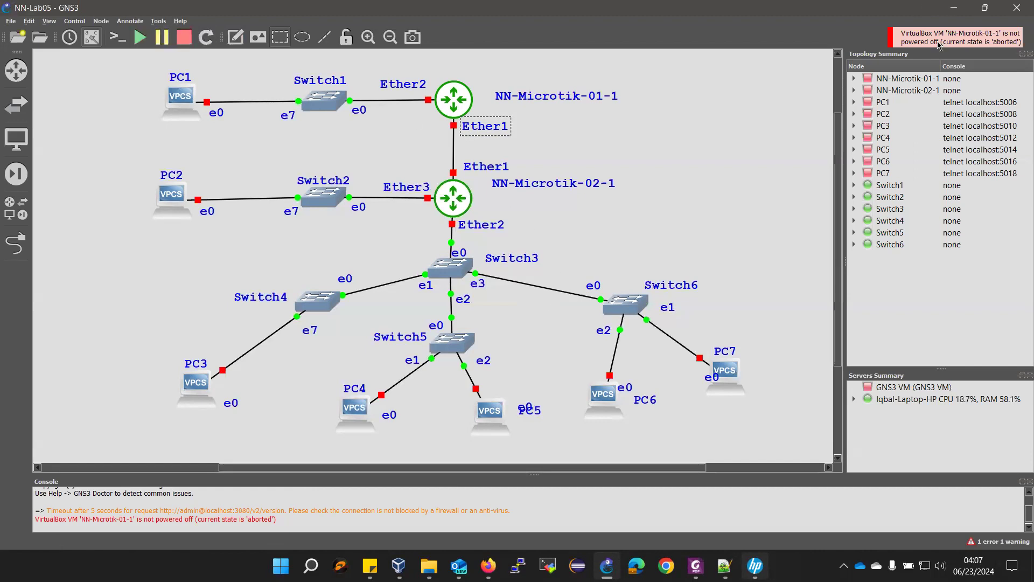
- Restart all nodes, then raise the Router-02 and Router-01 consoles at their login prompts
left_click(140, 37)
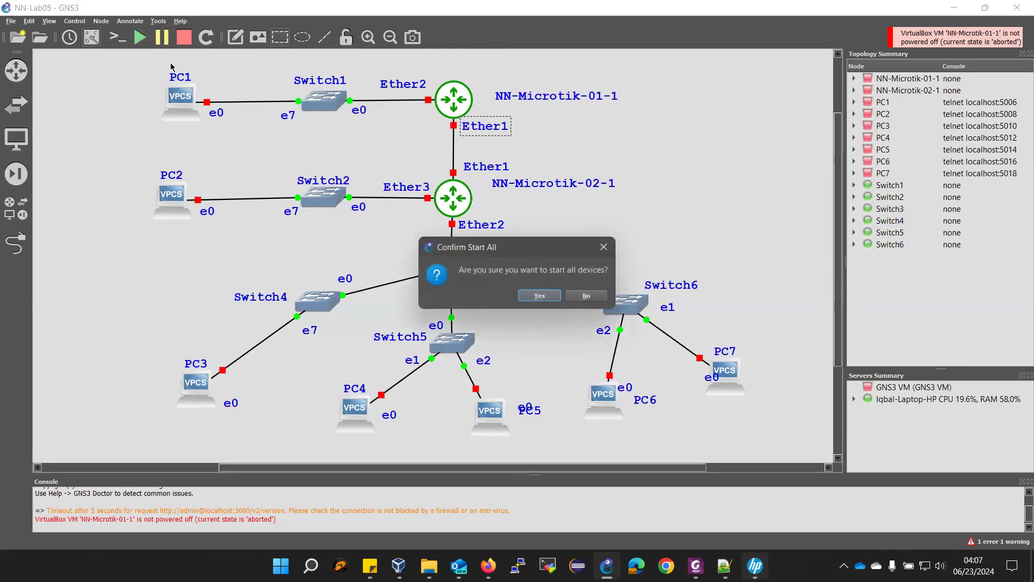
left_click(532, 296)
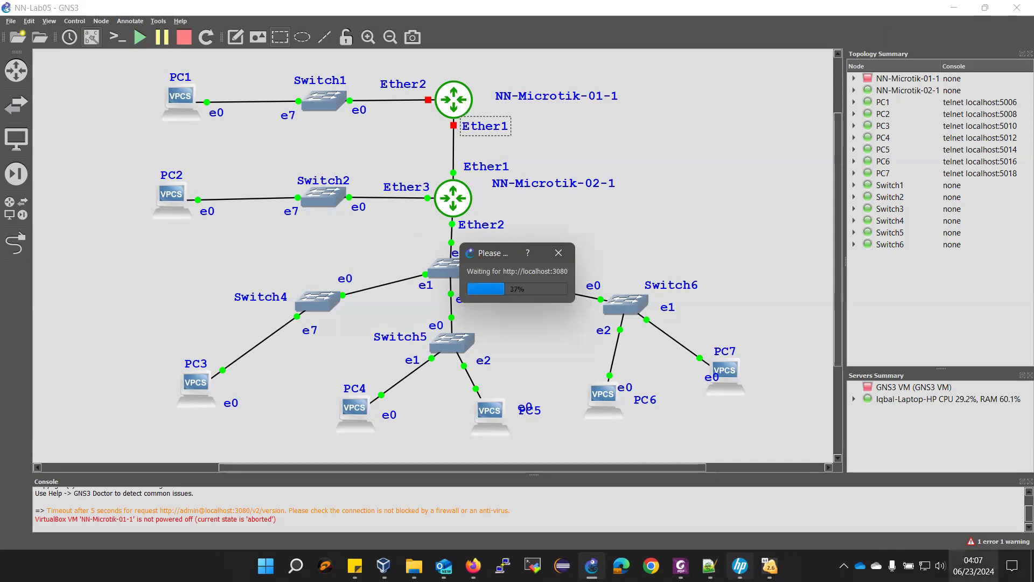
mouse_move(769, 565)
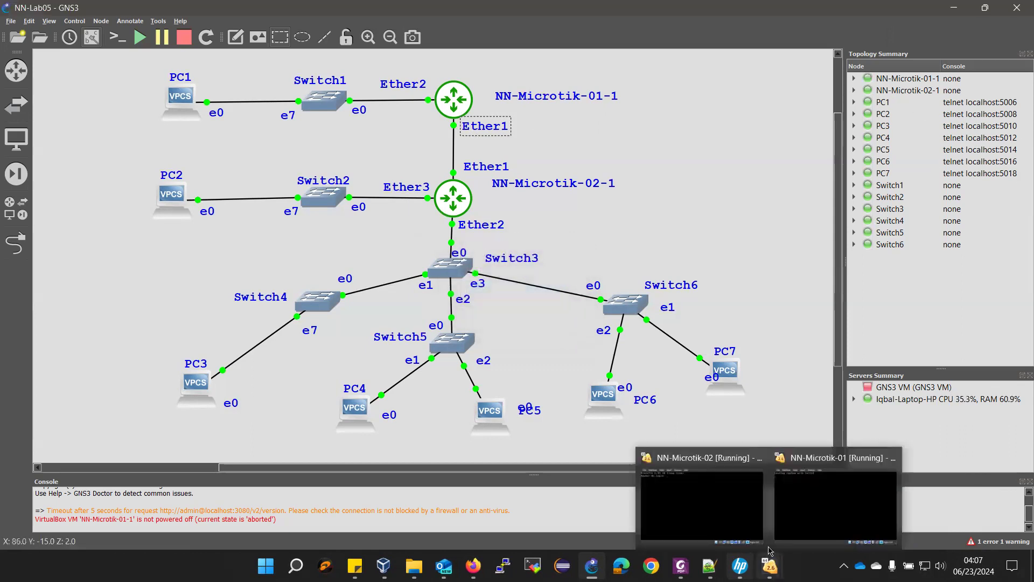
left_click(757, 522)
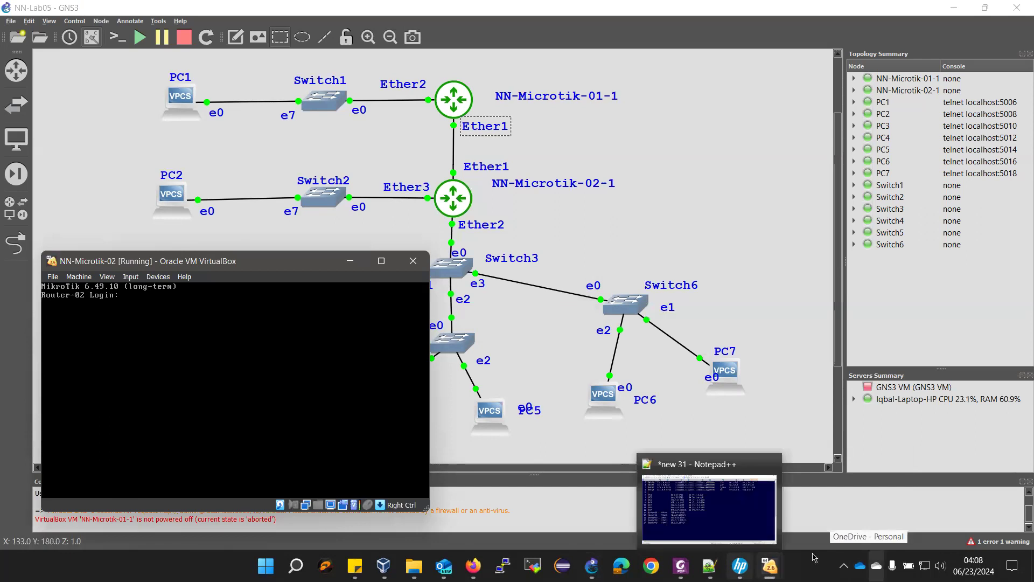
mouse_move(769, 565)
left_click(854, 510)
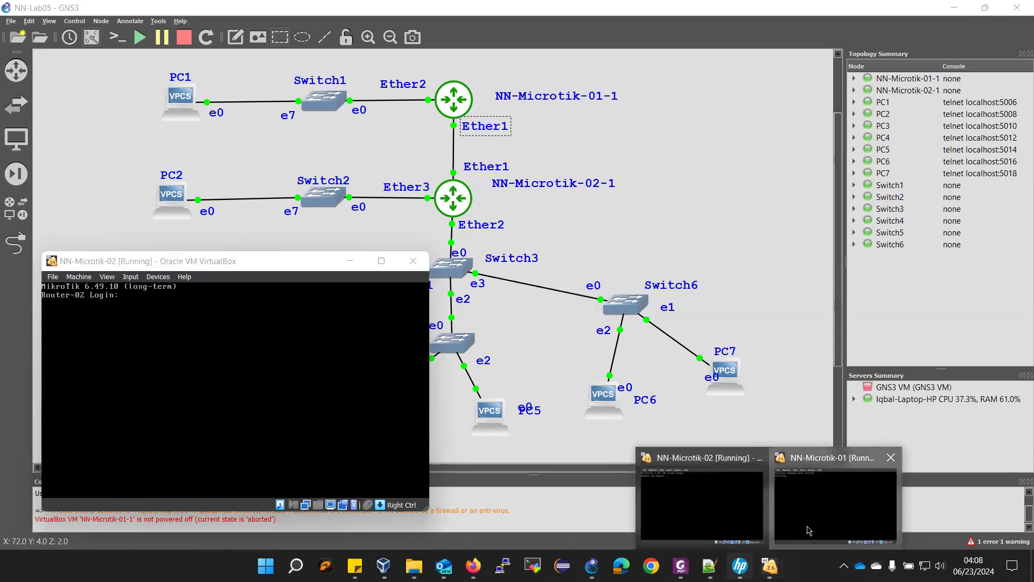
left_click(807, 527)
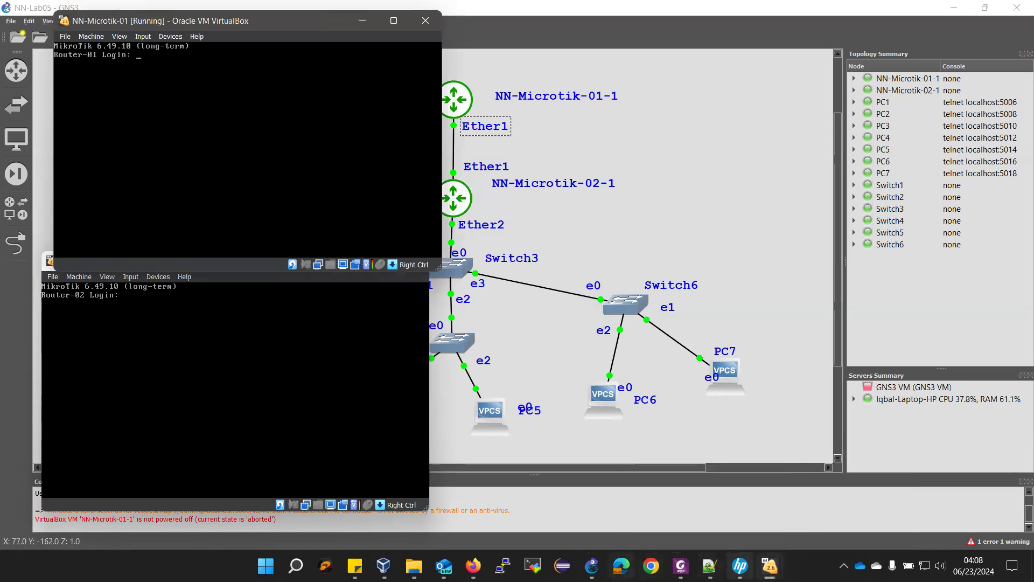
- Scroll the lab manual to the 'Before you, Start do note that' backup and reset commands
left_click(681, 565)
scroll(596, 357, "down", 20)
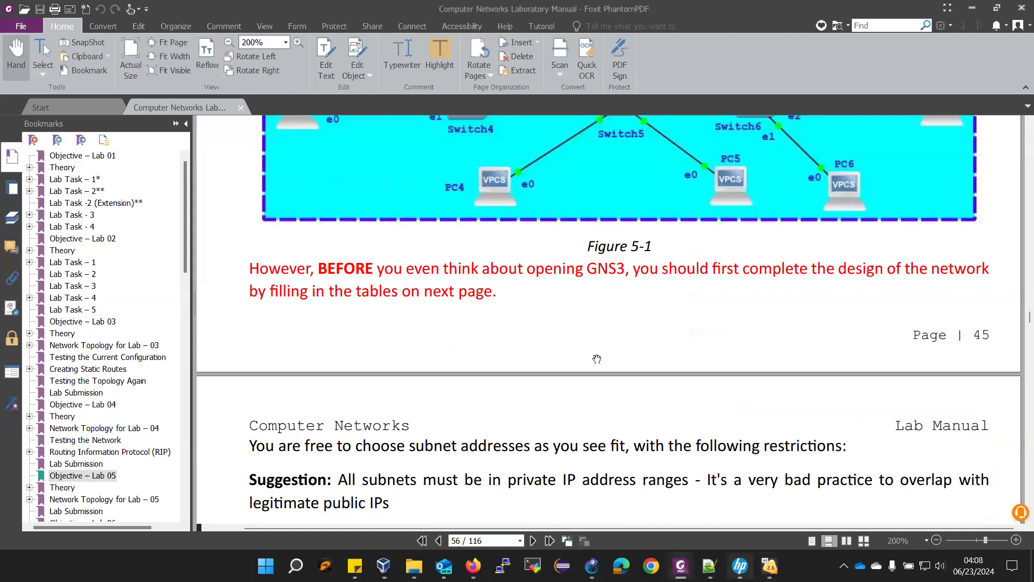
scroll(597, 360, "down", 10)
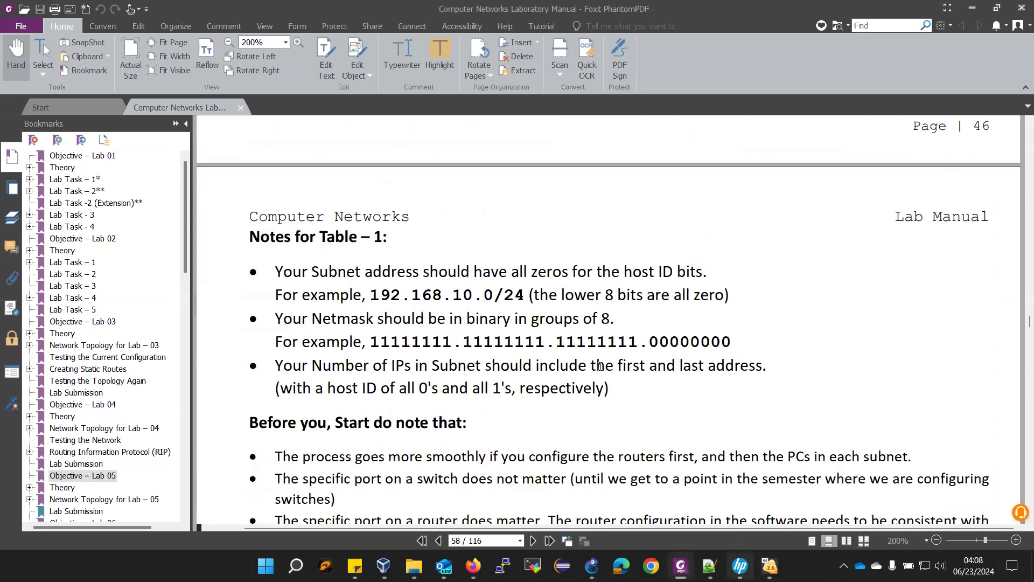
scroll(606, 369, "down", 3)
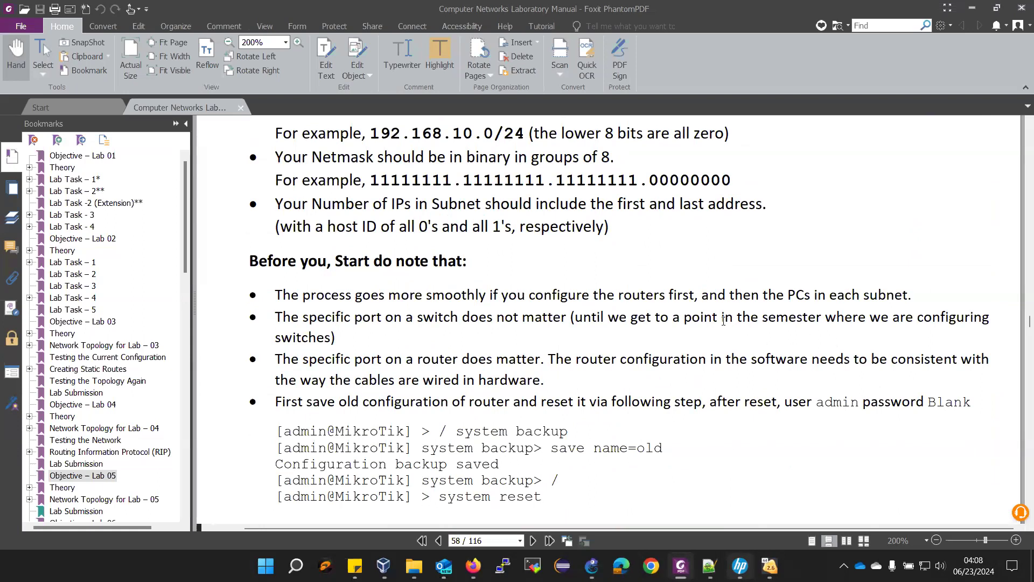
scroll(674, 367, "down", 1)
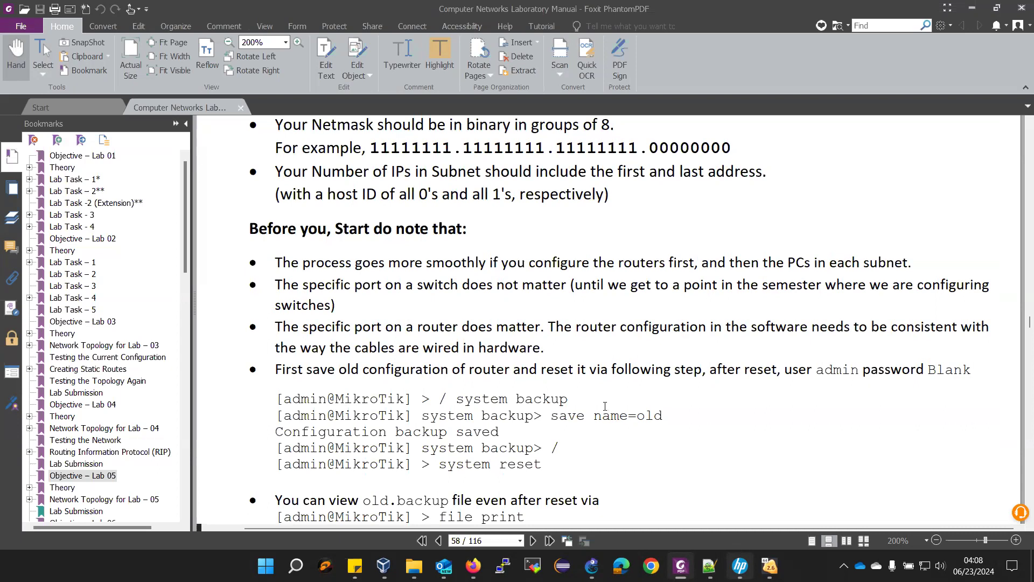
scroll(607, 407, "down", 1)
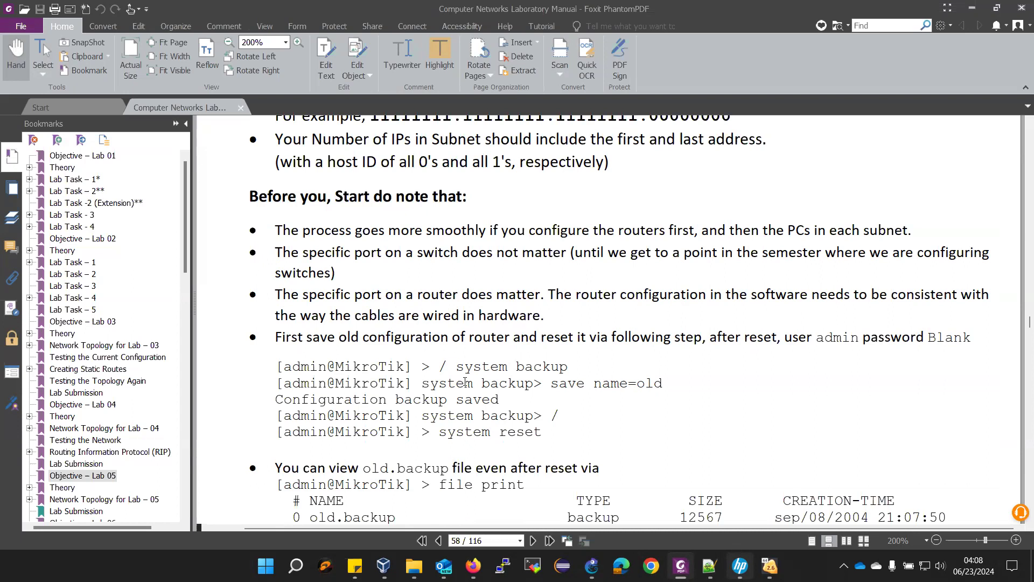
- Log in to Router-01 as admin and save its configuration as backup Router01-Lab04
mouse_move(769, 566)
left_click(843, 509)
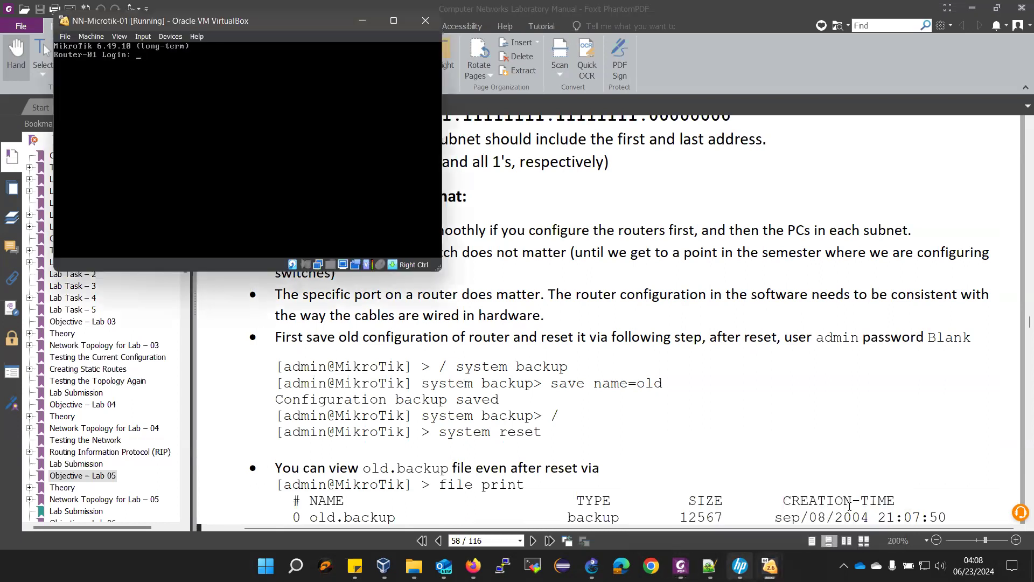
type("admin")
key("Return")
key("Return")
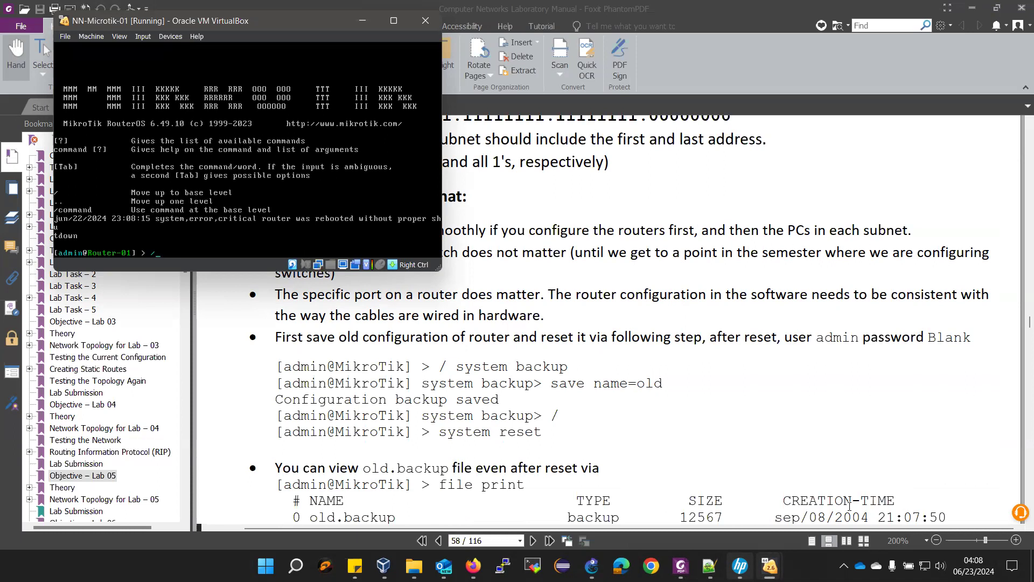
type("system backup")
key("Return")
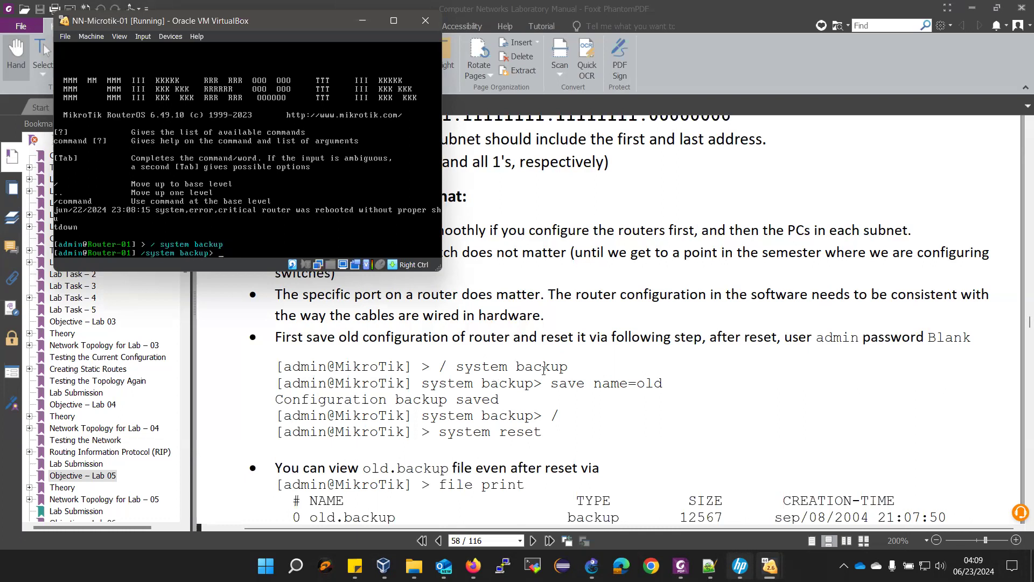
type("save name=Router01-Lab04")
key("Return")
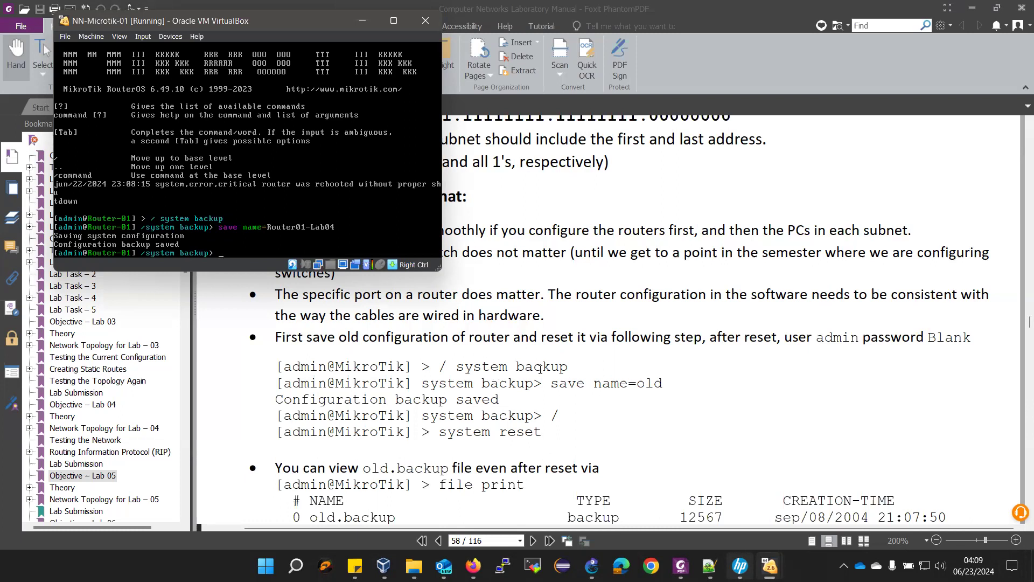
- List Router-01's stored files, then run a system reset on it
key("Return")
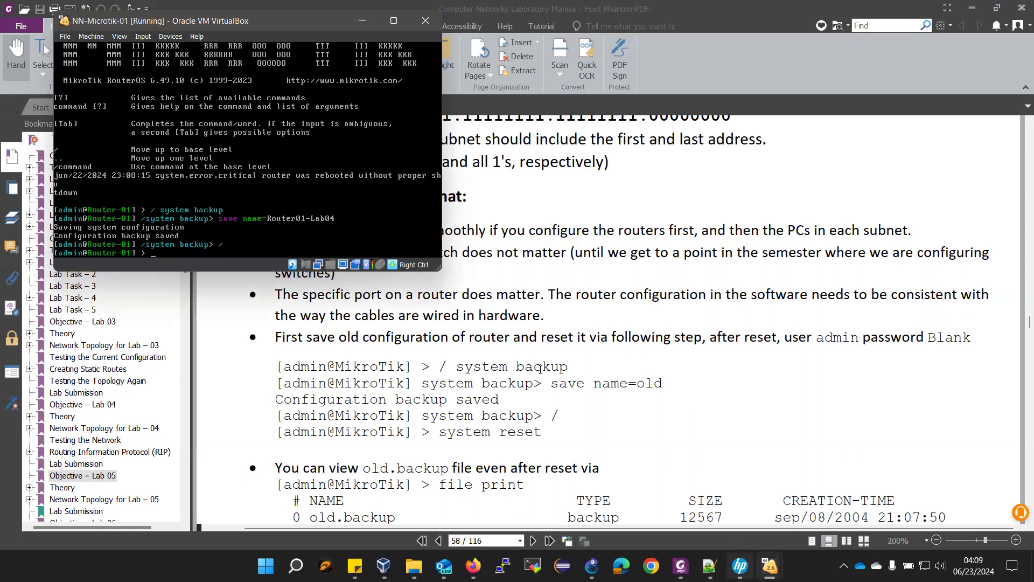
type("file print")
key("Return")
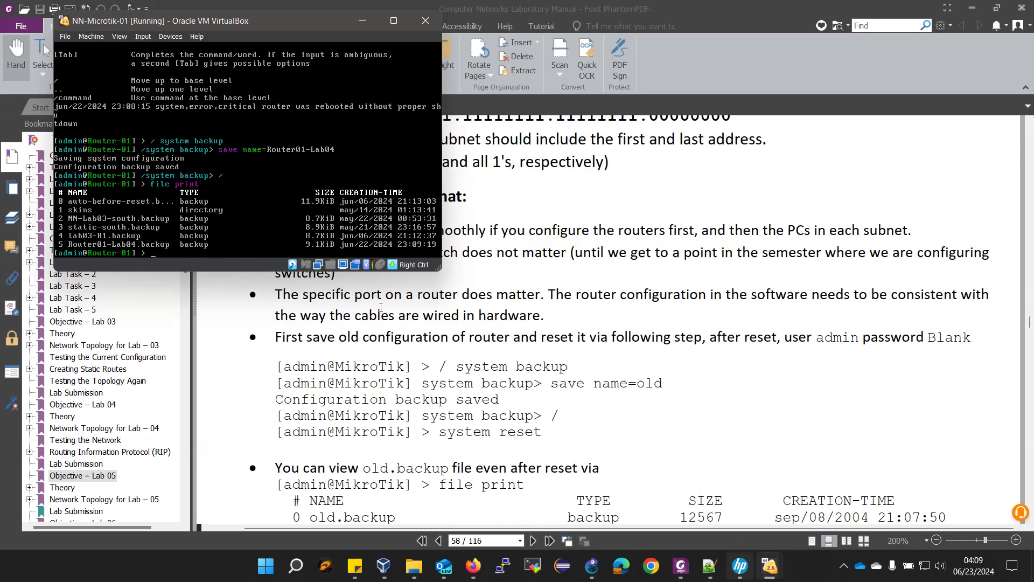
type("system reset")
key("Return")
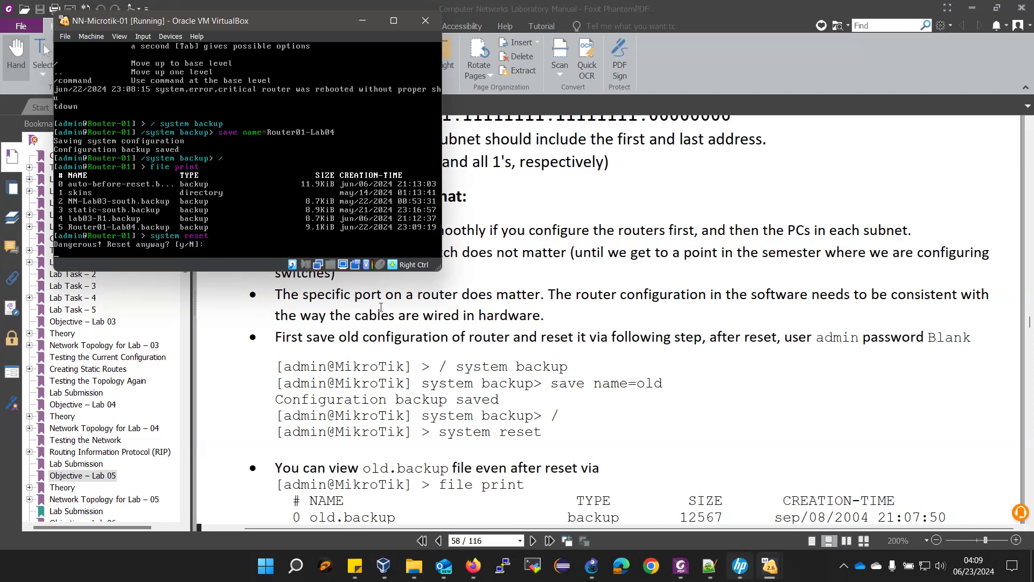
- Confirm Router-01's reset with y and log in to Router-02 as admin with a blank password
type("y")
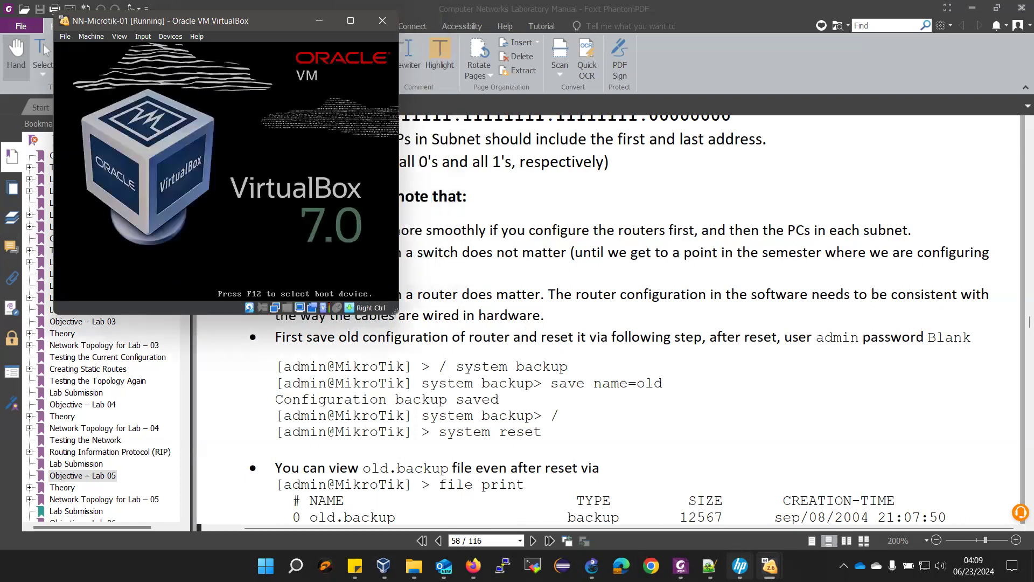
mouse_move(770, 565)
left_click(718, 518)
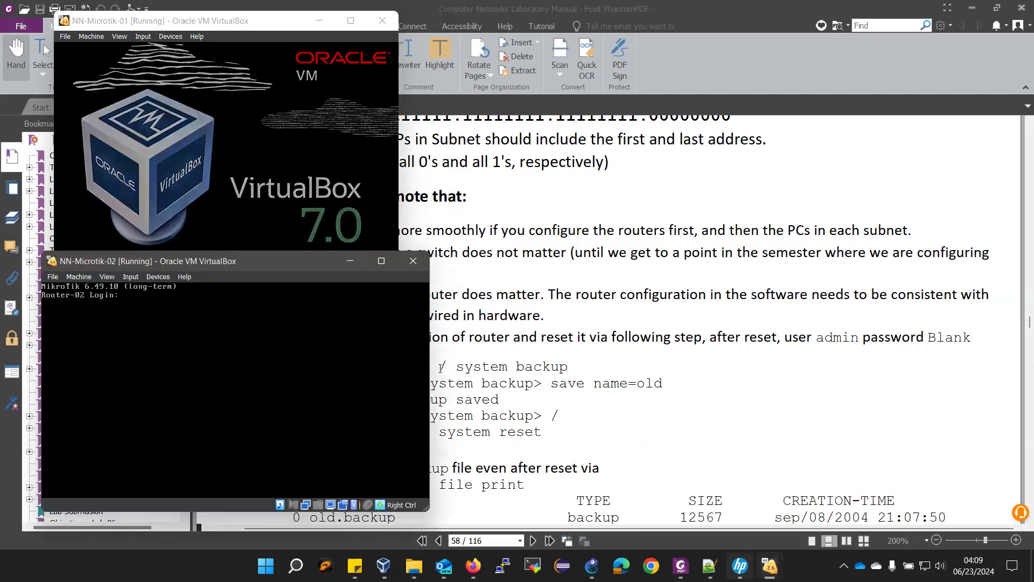
type("admin")
key("Return")
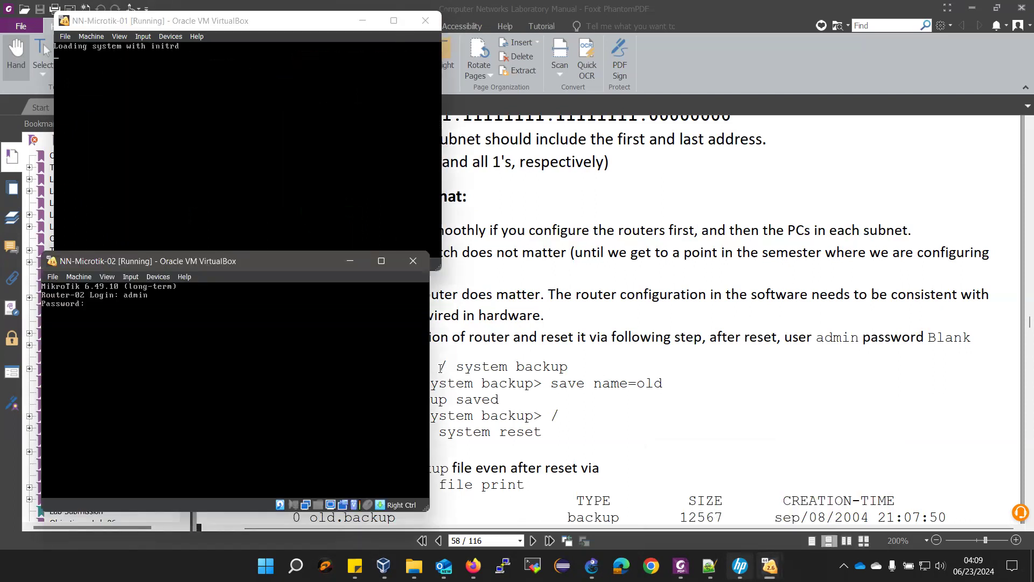
key("Return")
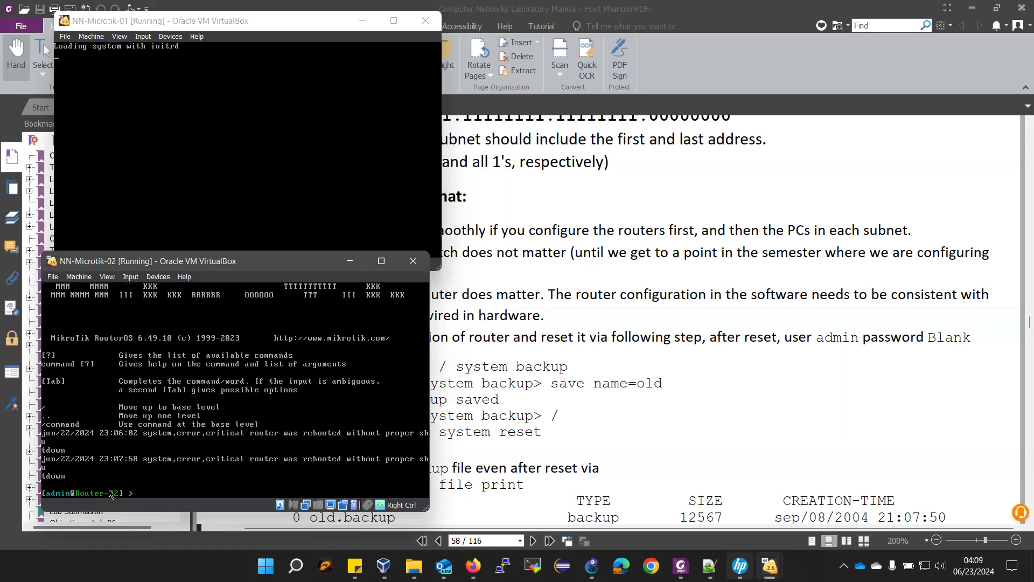
- Save Router-02's configuration as backup Router02-Lab04, then reset it and confirm with y
type("/ system backup")
key("Return")
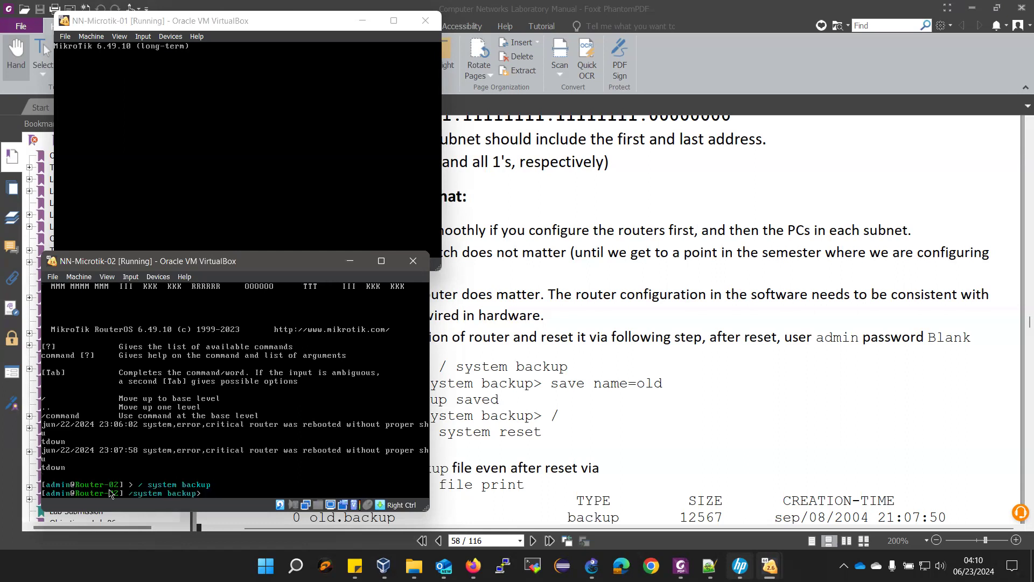
type("save name=Router02-Lab04")
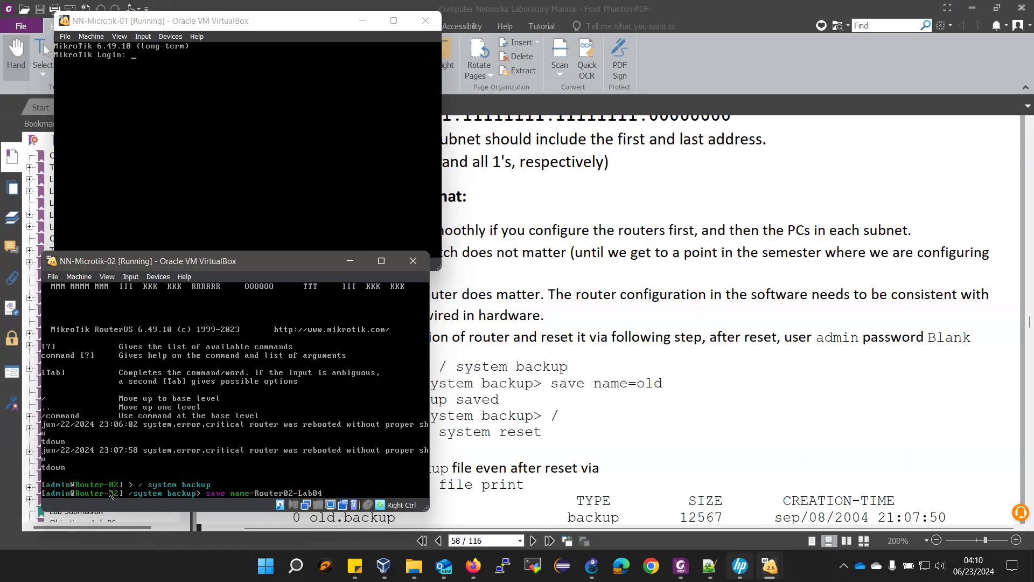
key("Return")
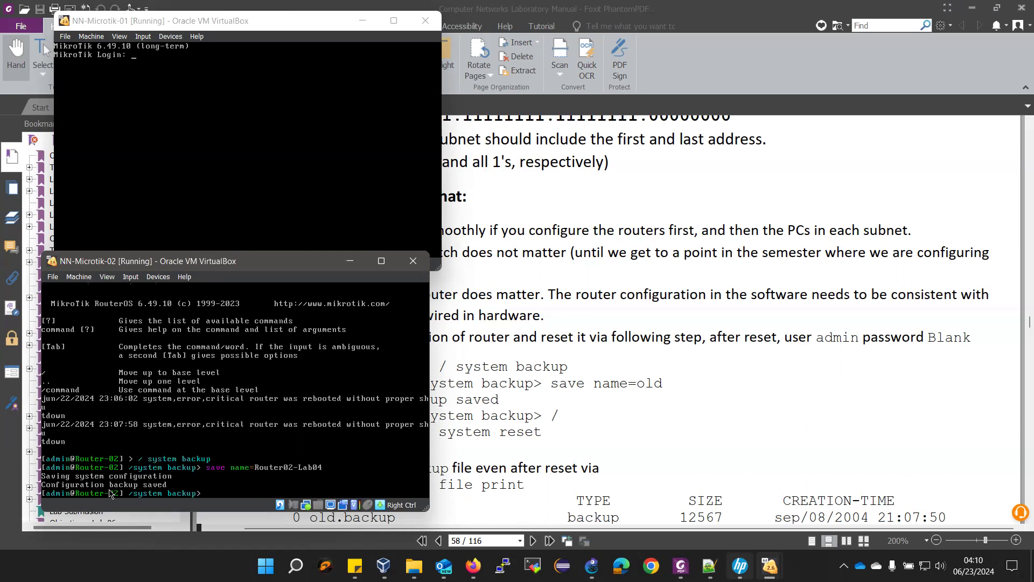
type("/")
key("Return")
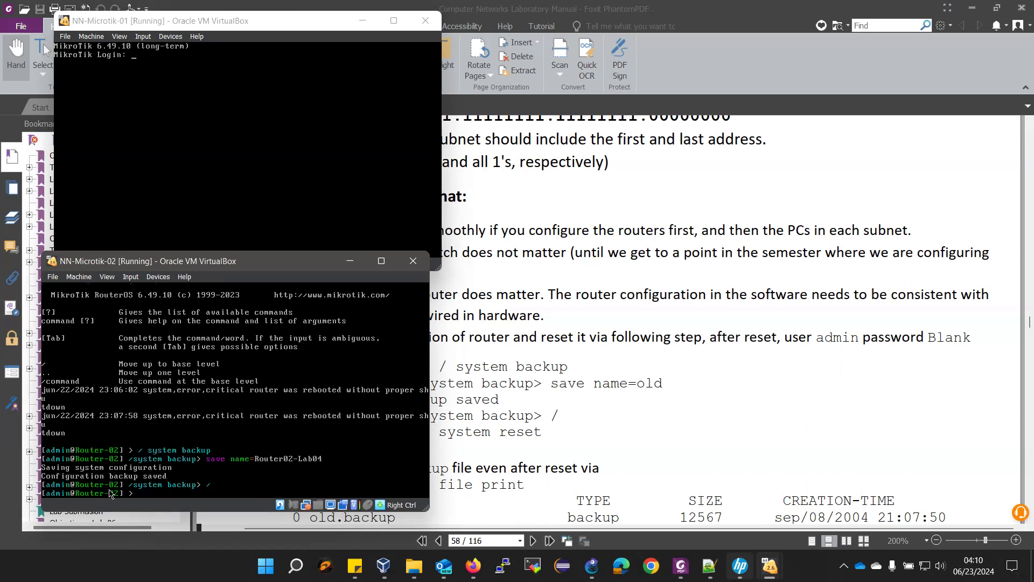
type("system reset")
key("Return")
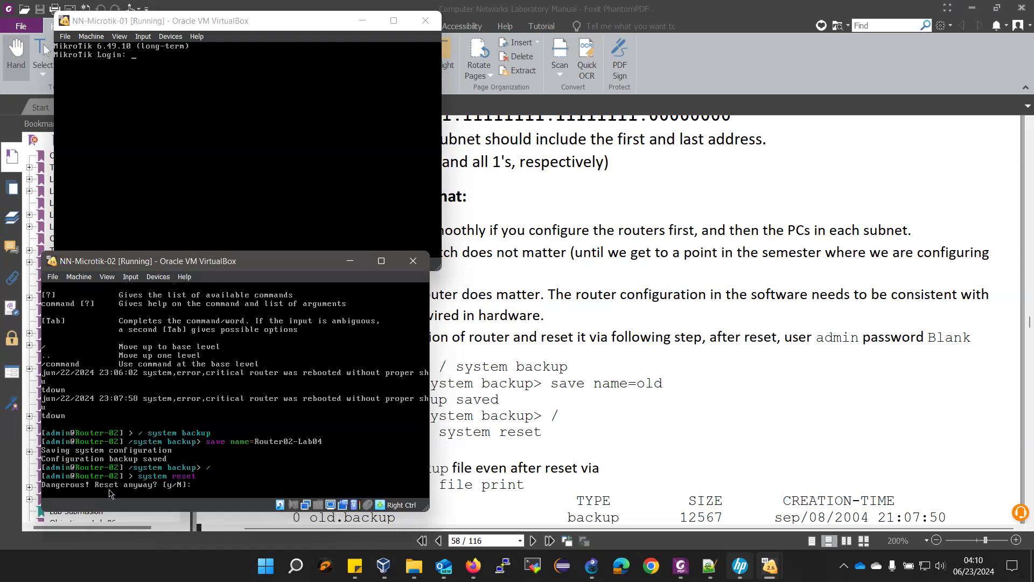
type("y")
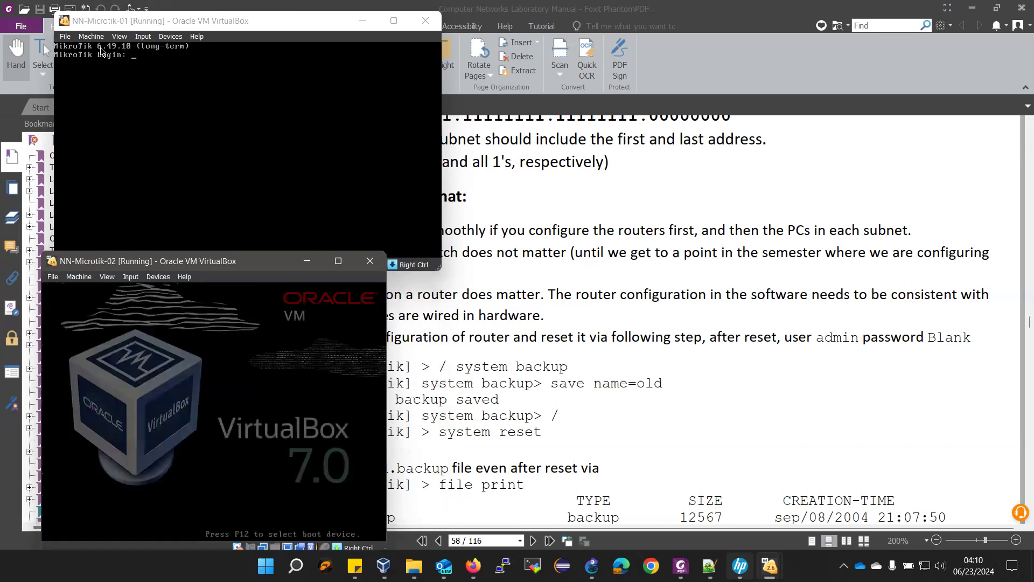
type("adm")
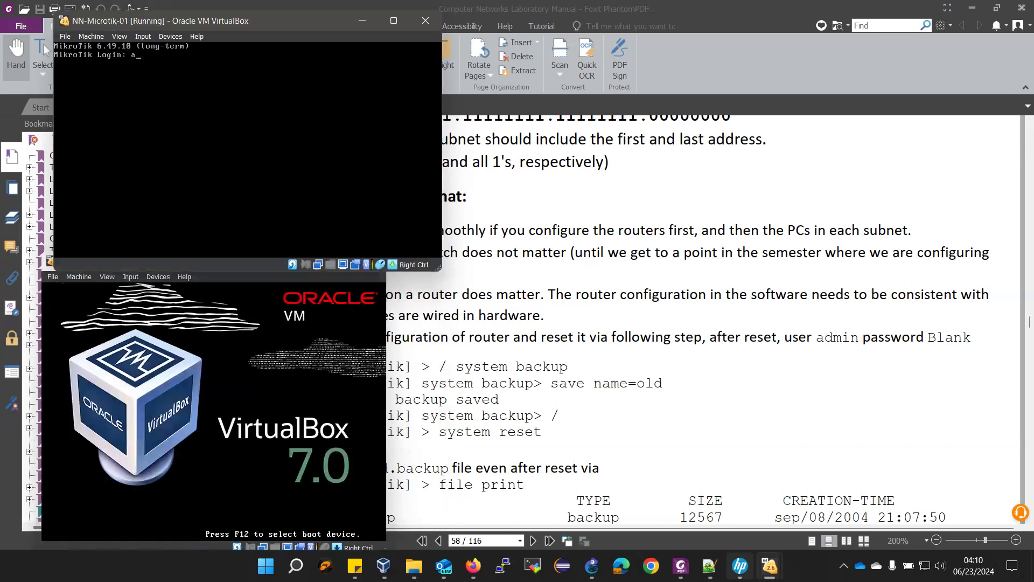
type("in")
- Log in to the reset Router-01 as admin and set a new admin password
key("Return")
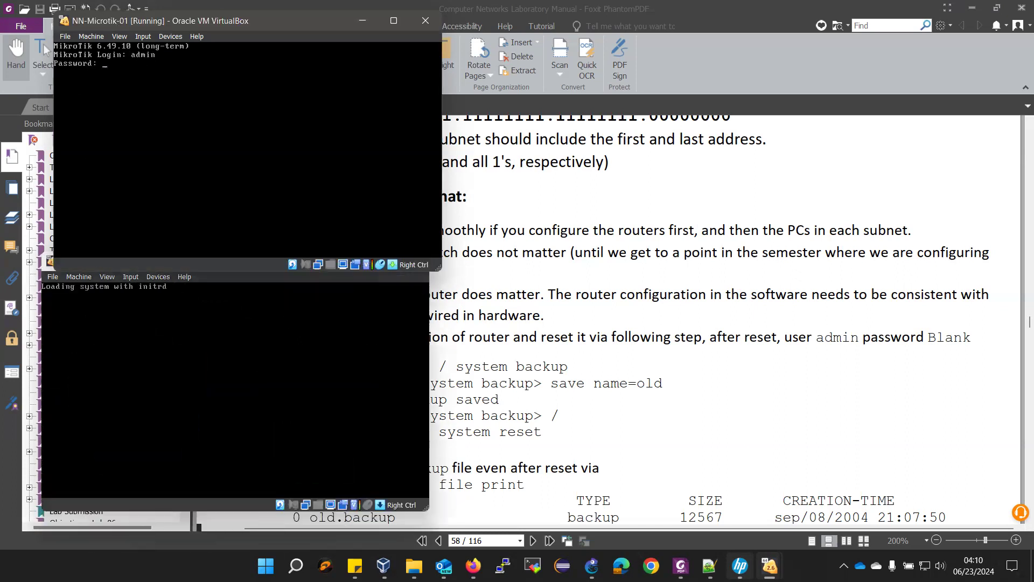
key("Return")
type("***")
key("Return")
type("***")
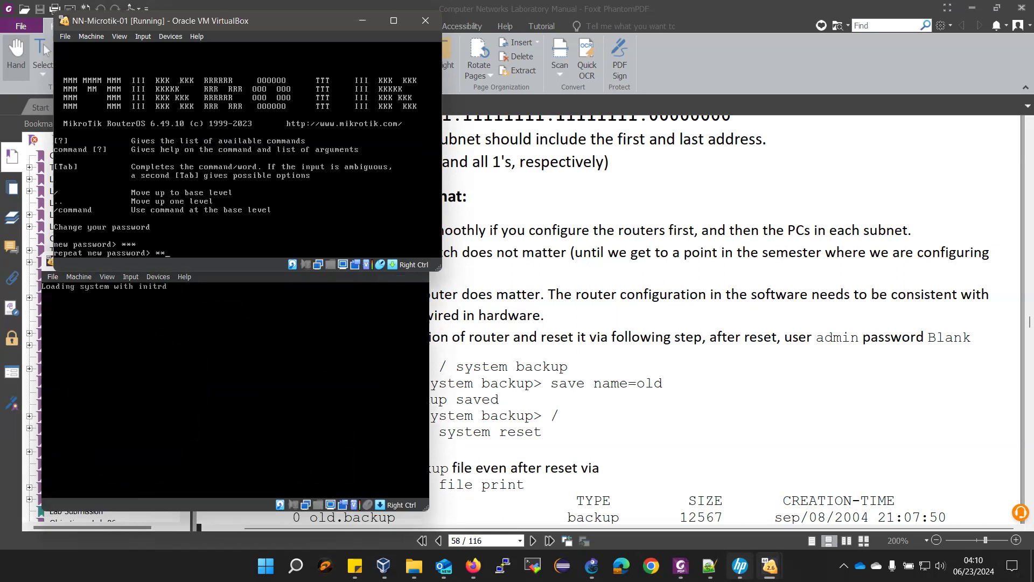
key("Return")
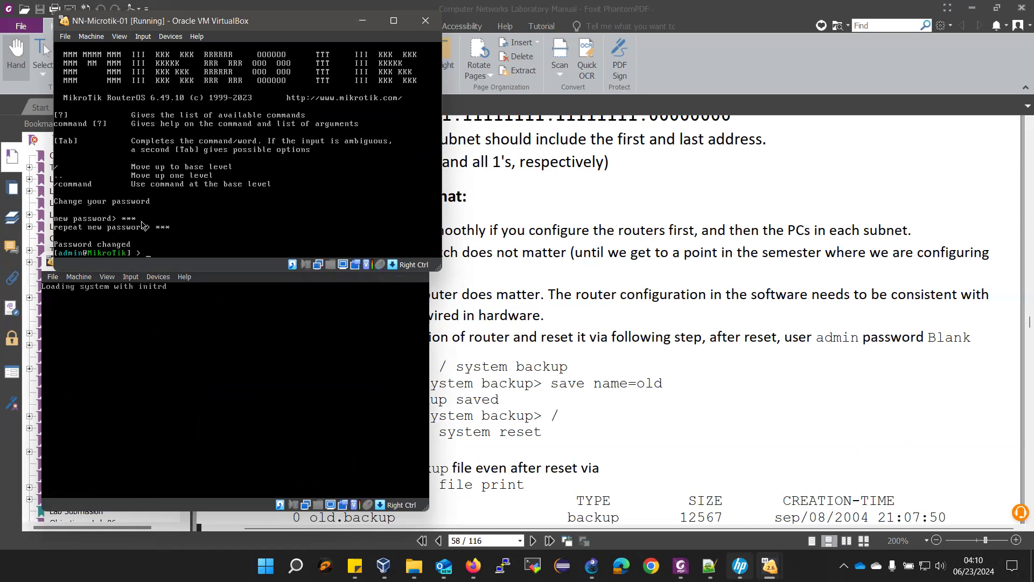
- Place Router-01's console on the right and Router-02's top-left, above the manual's Configuration Steps
left_click_drag(241, 21, 714, 66)
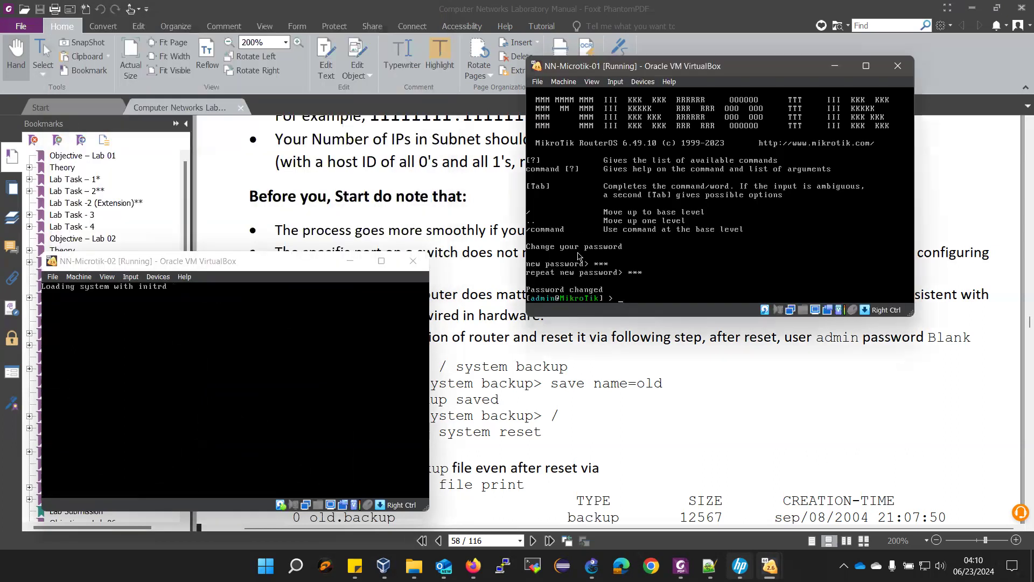
left_click_drag(264, 261, 253, 58)
scroll(394, 370, "down", 2)
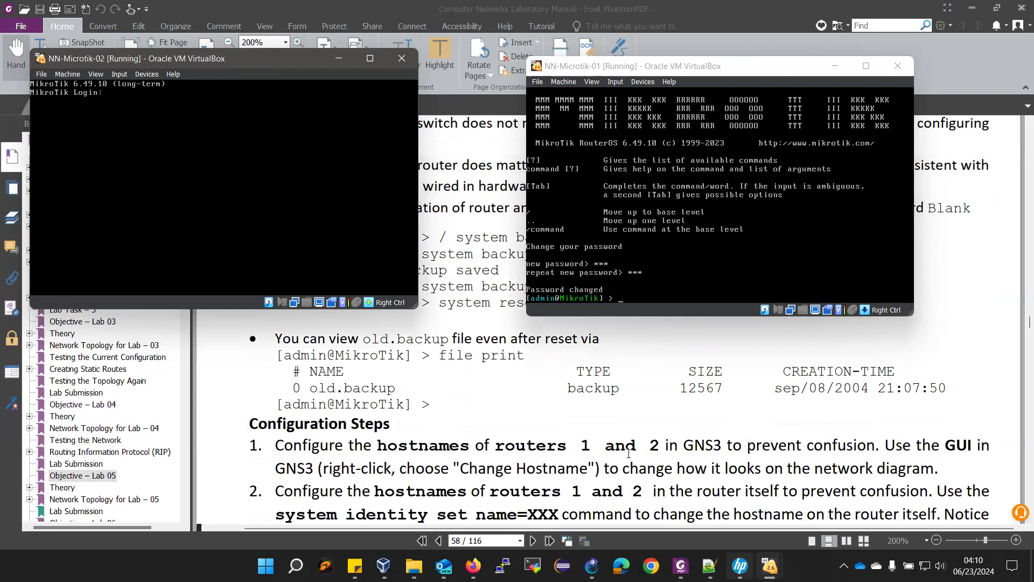
scroll(627, 457, "down", 1)
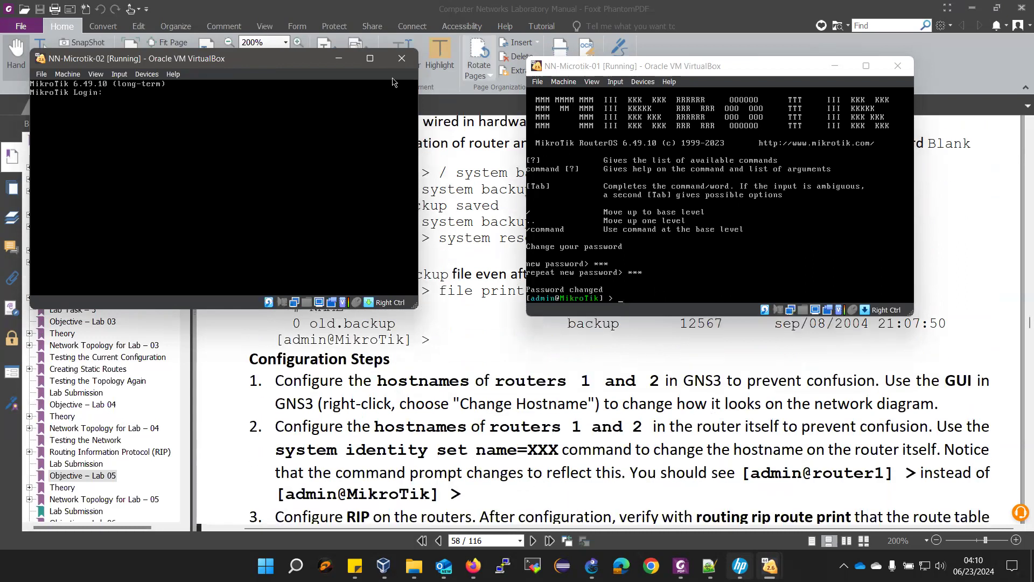
- Set the first router's system identity to Router-01
left_click(666, 67)
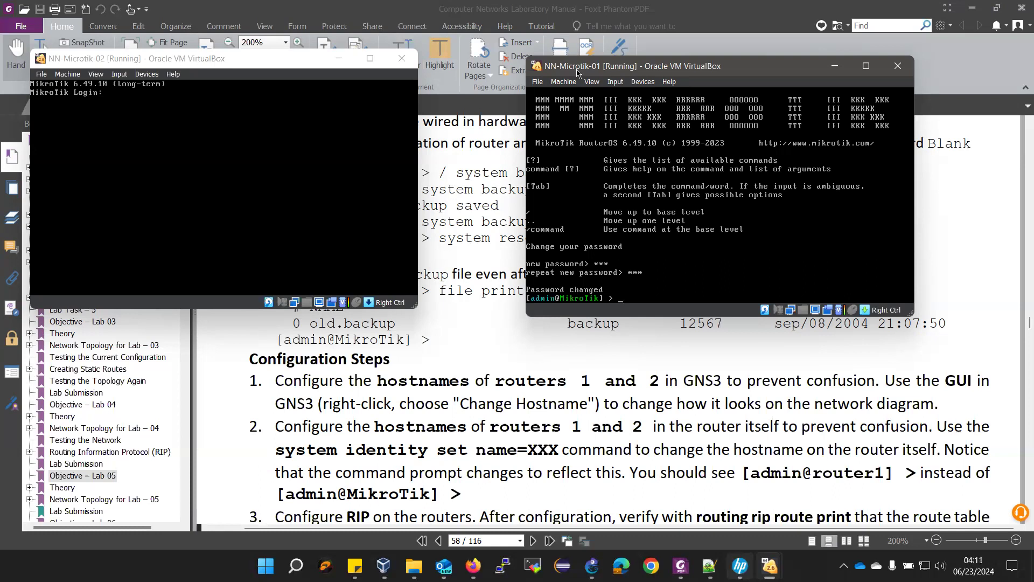
type("system identity set name=Router-02")
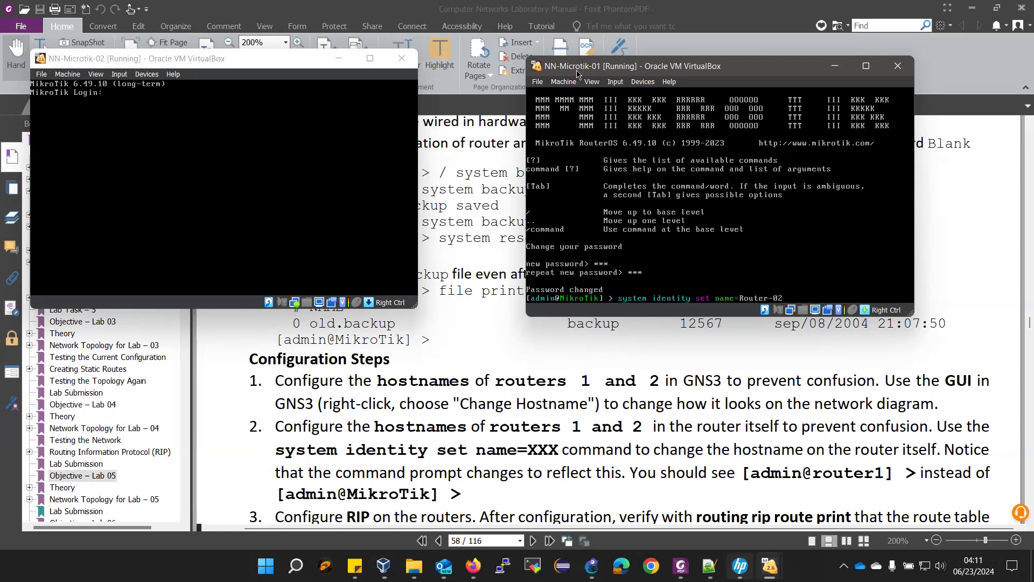
key("BackSpace")
type("1")
key("Return")
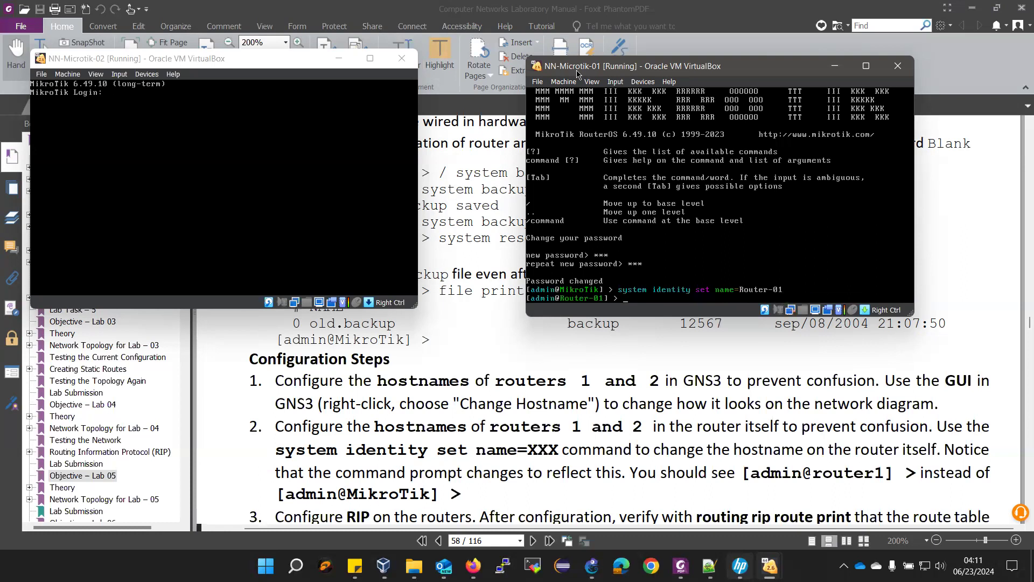
- Log in to the second router as admin, set a new password, and set its identity to Router-02
left_click(79, 58)
type("admin")
key("Return")
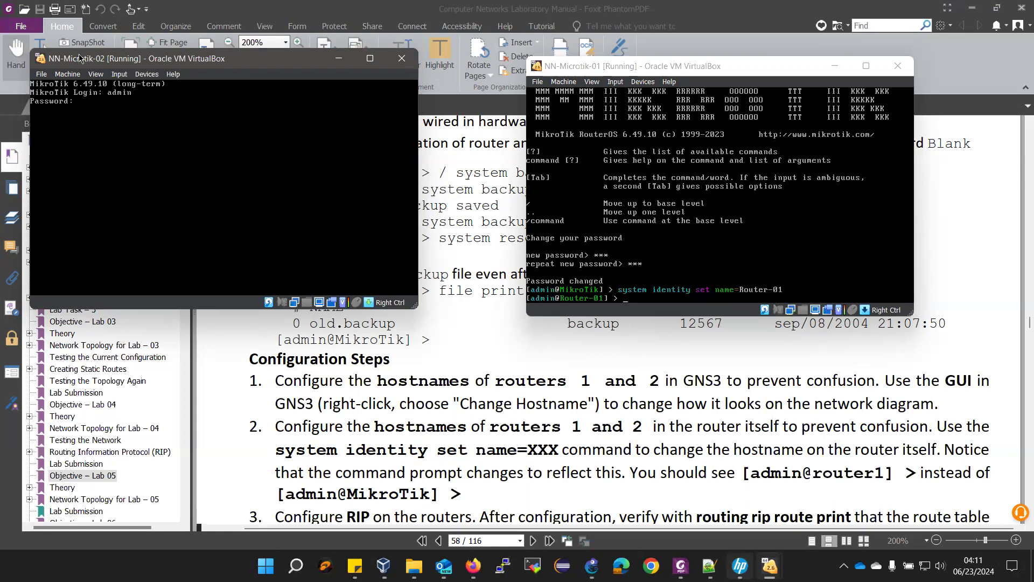
key("Return")
type("***")
key("Return")
type("**")
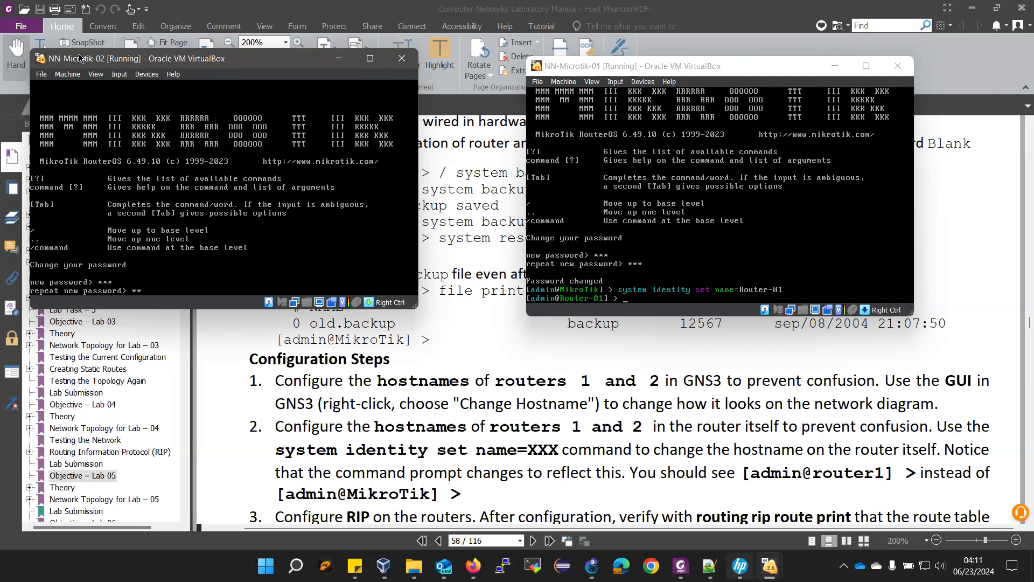
type("*")
key("Return")
type("system identity set name=Route")
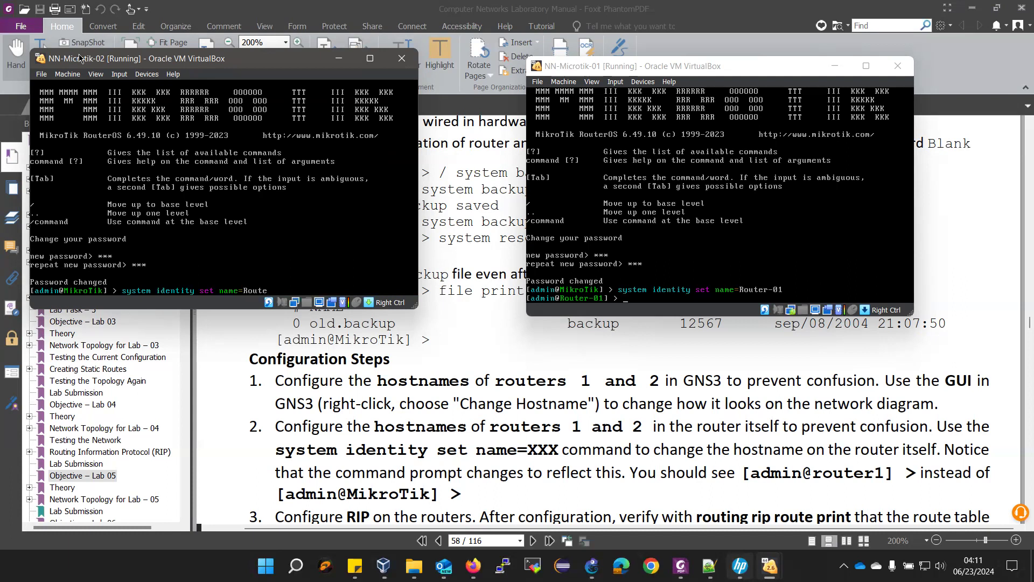
type("r-02")
key("Return")
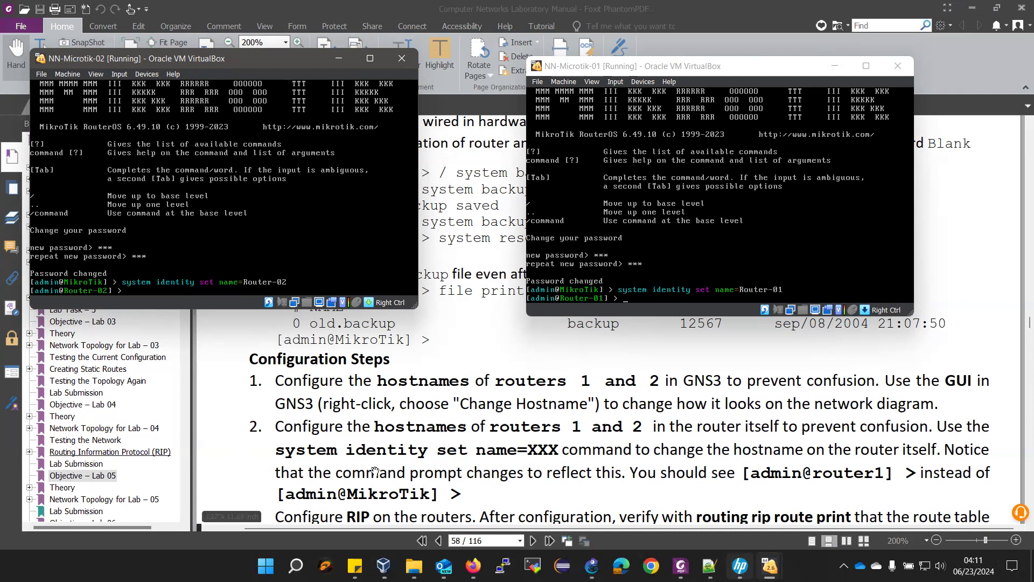
- Scroll the lab manual to page 58's Configuration Steps items 3–6
scroll(376, 471, "down", 1)
scroll(578, 496, "down", 2)
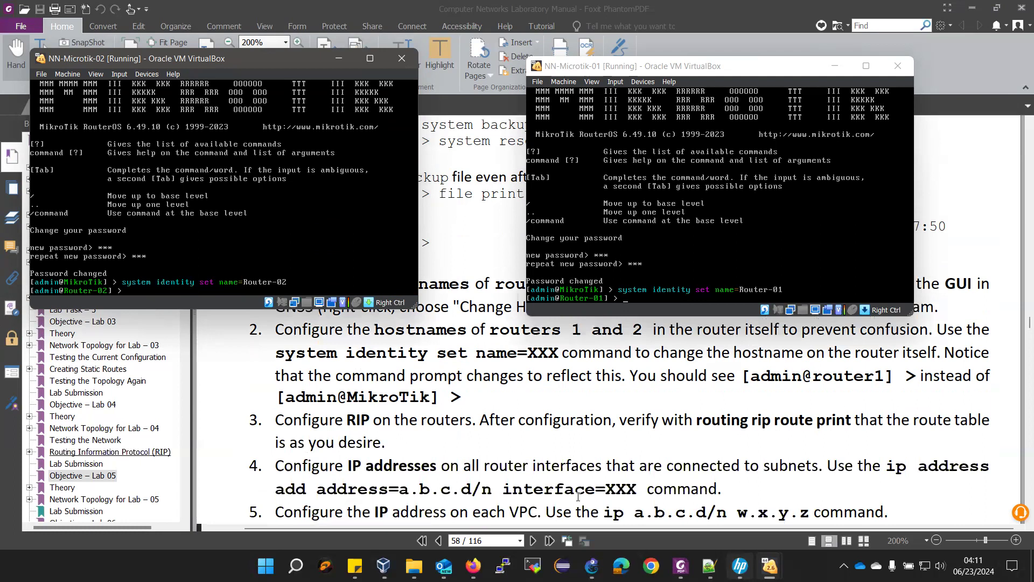
scroll(577, 495, "down", 1)
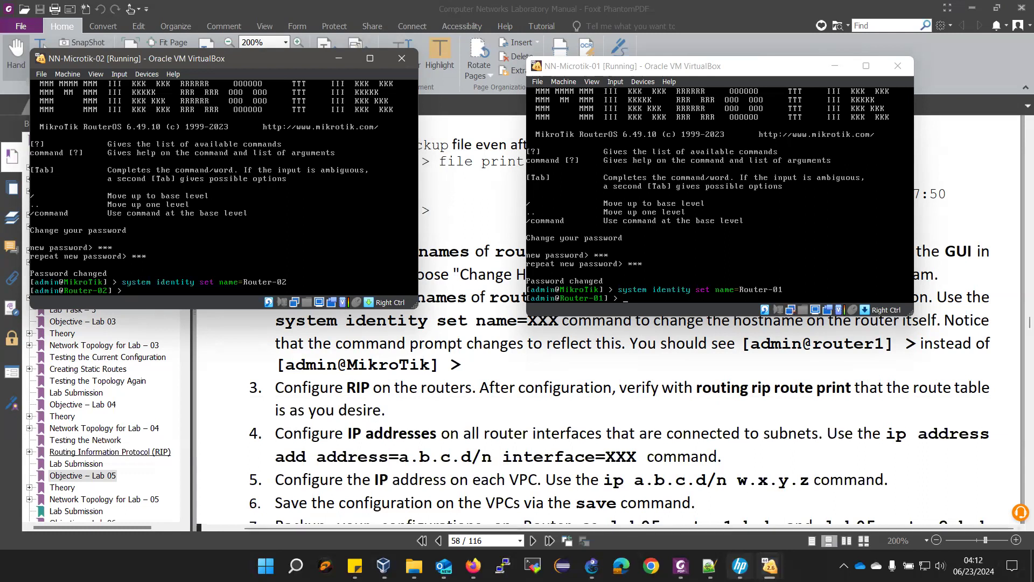
scroll(661, 466, "down", 1)
scroll(647, 476, "up", 1)
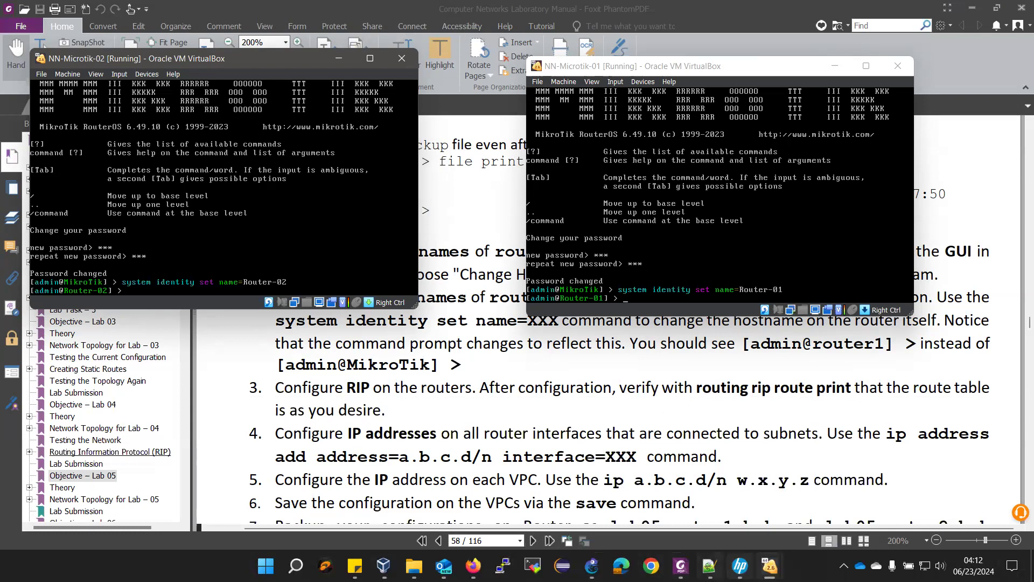
- Check the addressing plan and add 111.0.0.1/30 to Router-01's ether1
left_click(708, 566)
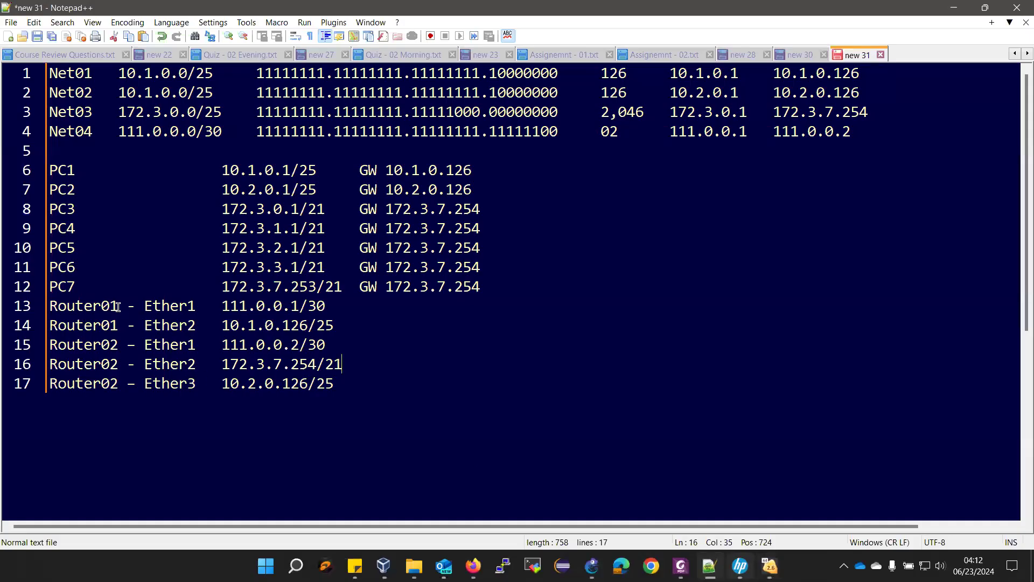
mouse_move(769, 565)
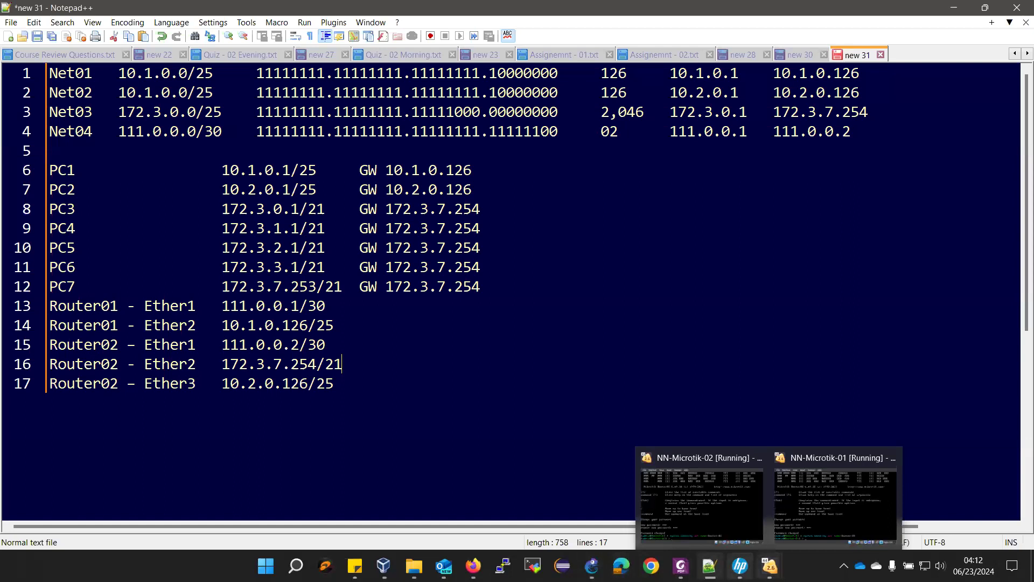
left_click(852, 520)
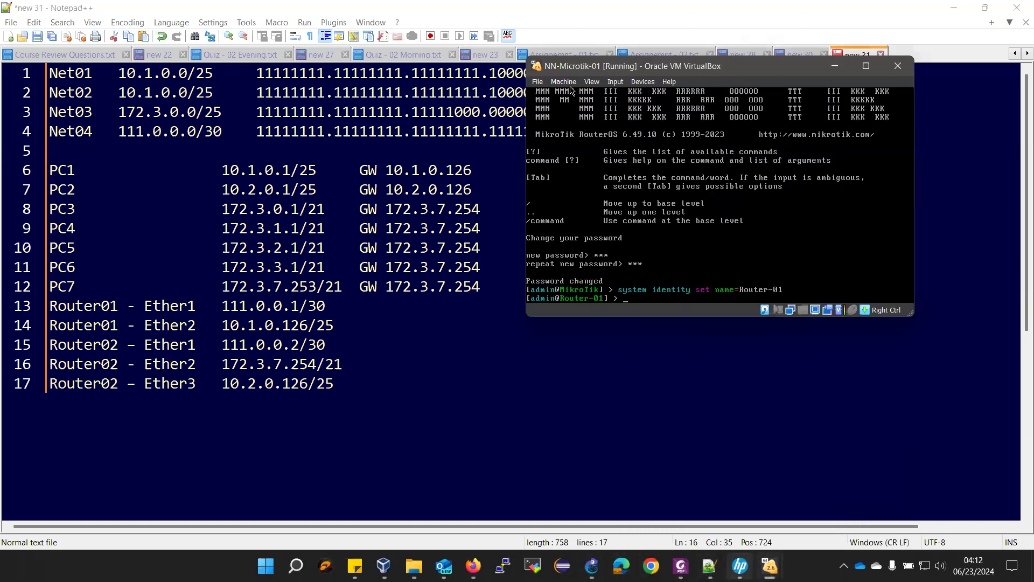
type("ip address add address=")
type("111.0.0.1/30 i")
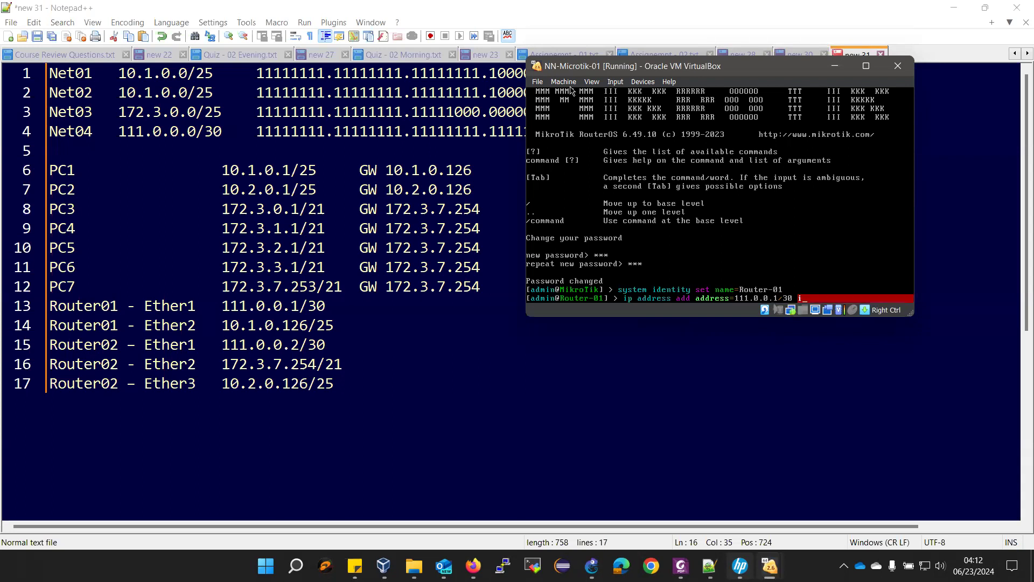
type("nterface=ether")
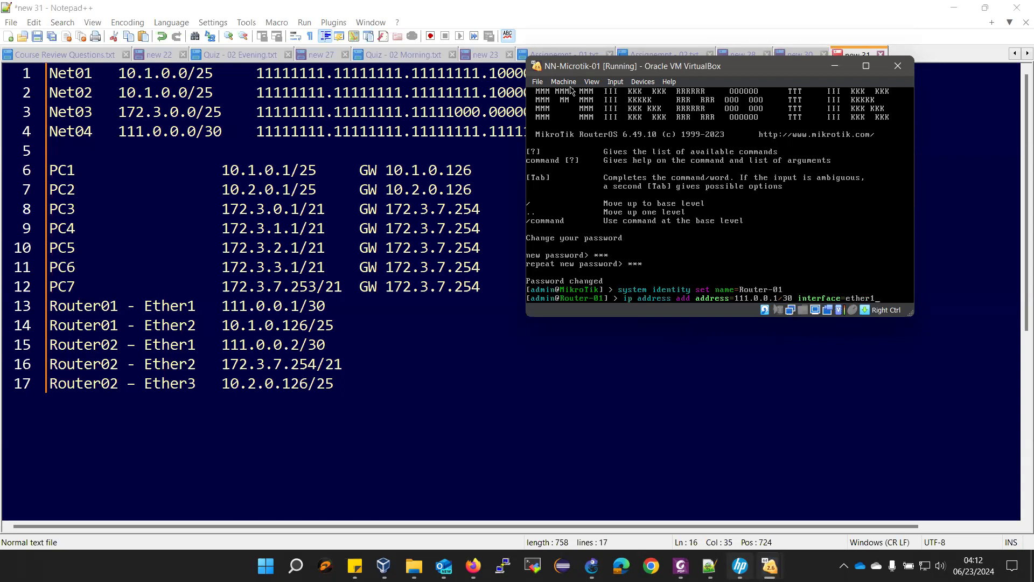
type("1")
key("Return")
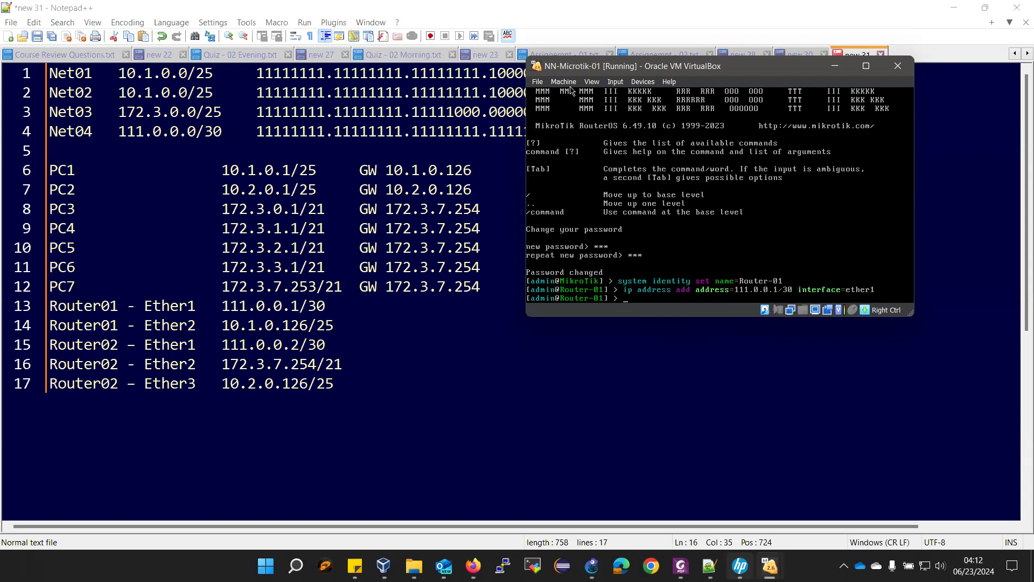
- Add 10.1.0.126/25 to Router-01's ether2 and print its IP address list
type("ip")
type(" address")
type(" add")
type(" a")
key("Tab")
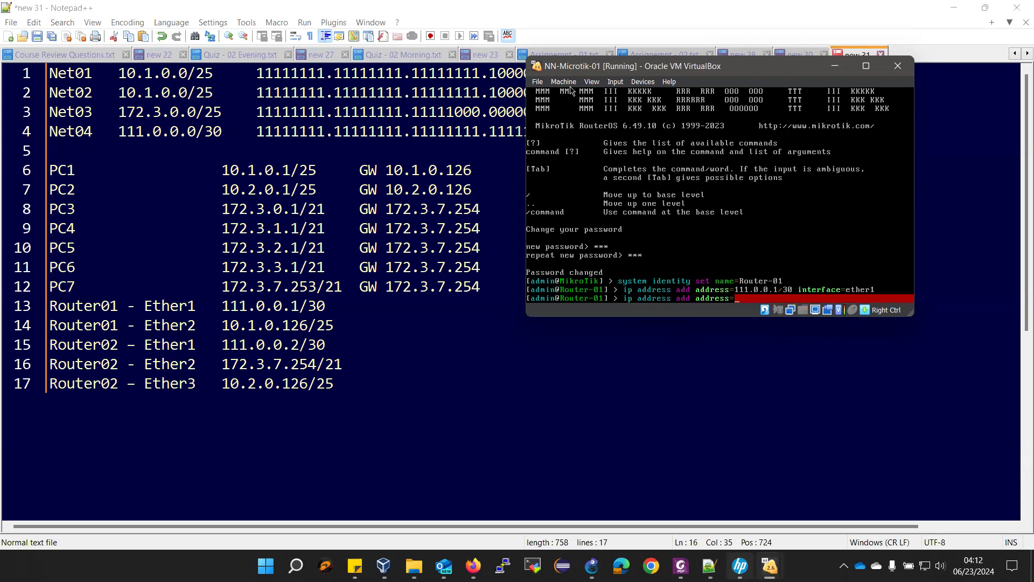
type("10.1.0.12")
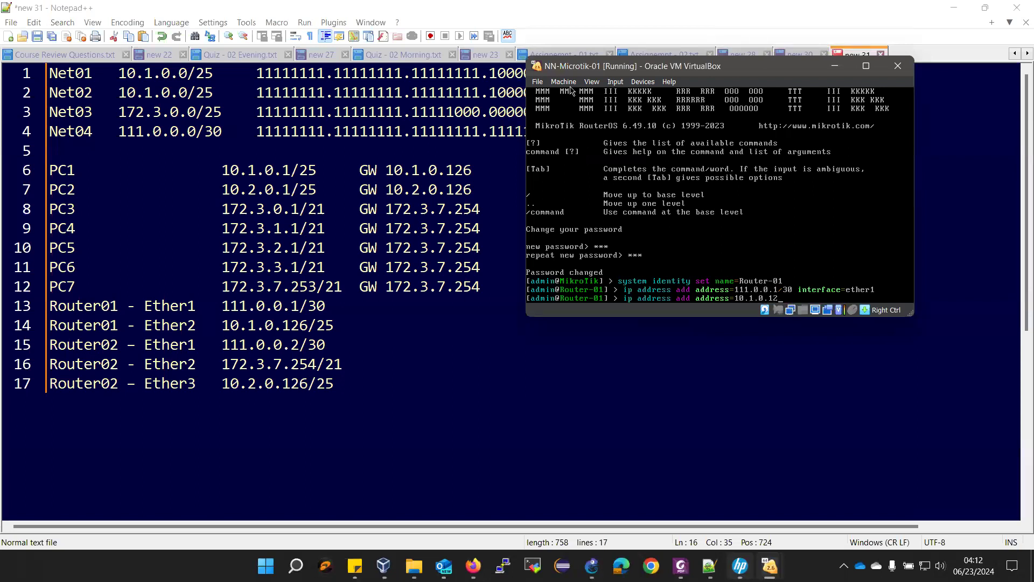
type("6/25 in")
key("Tab")
type("ether2")
key("Return")
type("ip")
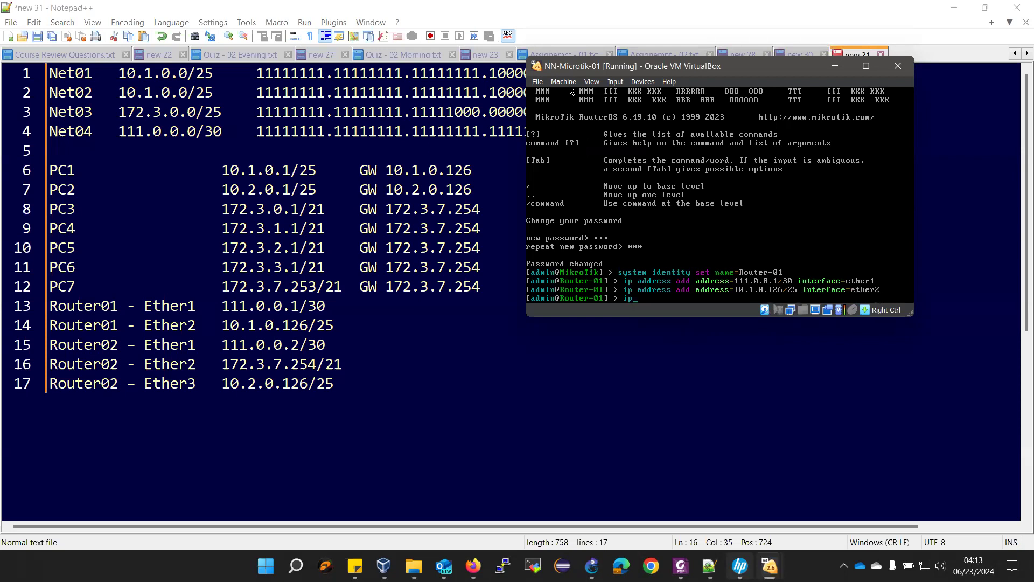
type(" address print")
key("Return")
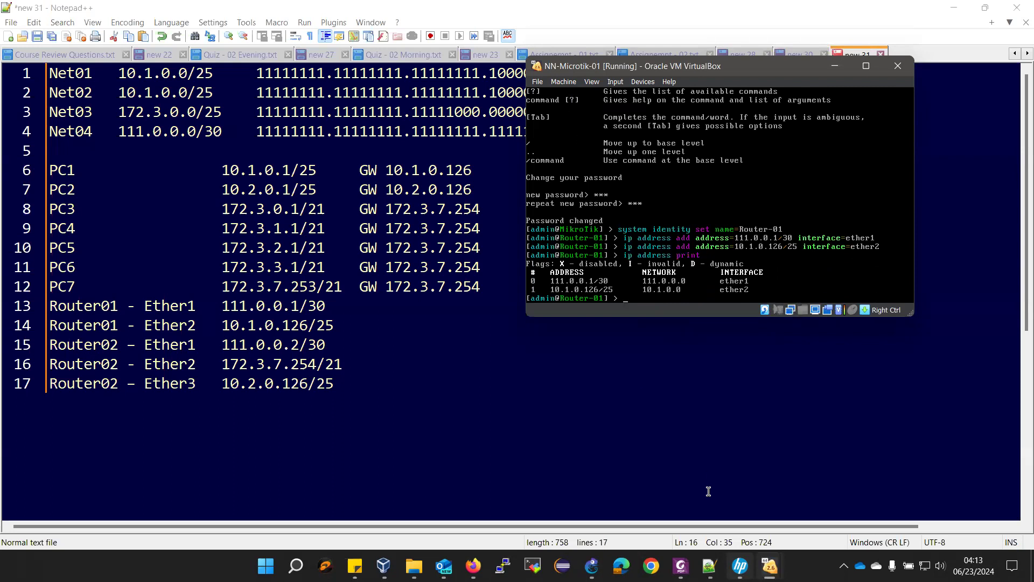
left_click_drag(715, 76, 778, 161)
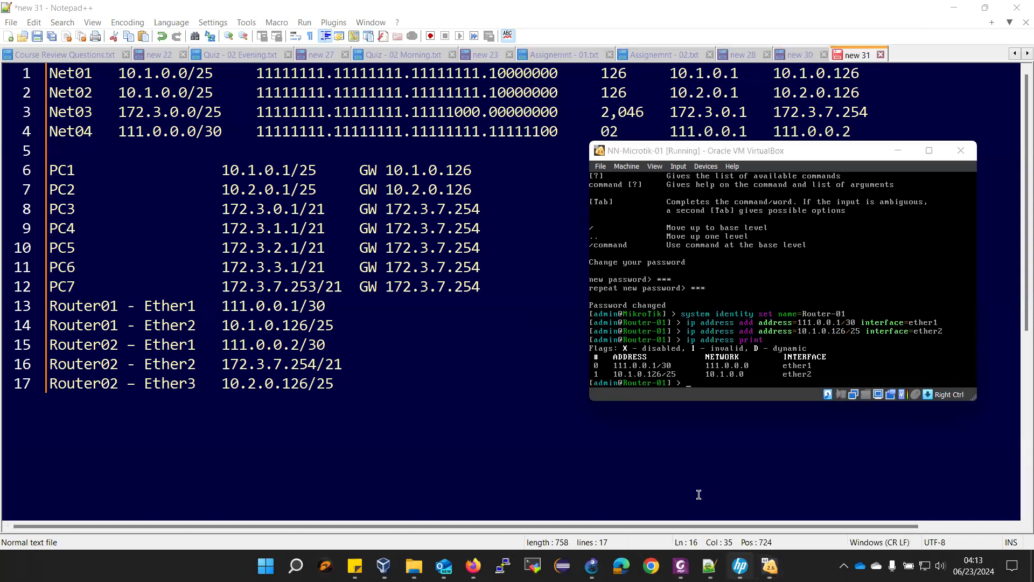
- Move Router-02's console beside the plan and add 111.0.0.2/30 to its ether1
mouse_move(769, 566)
left_click(694, 516)
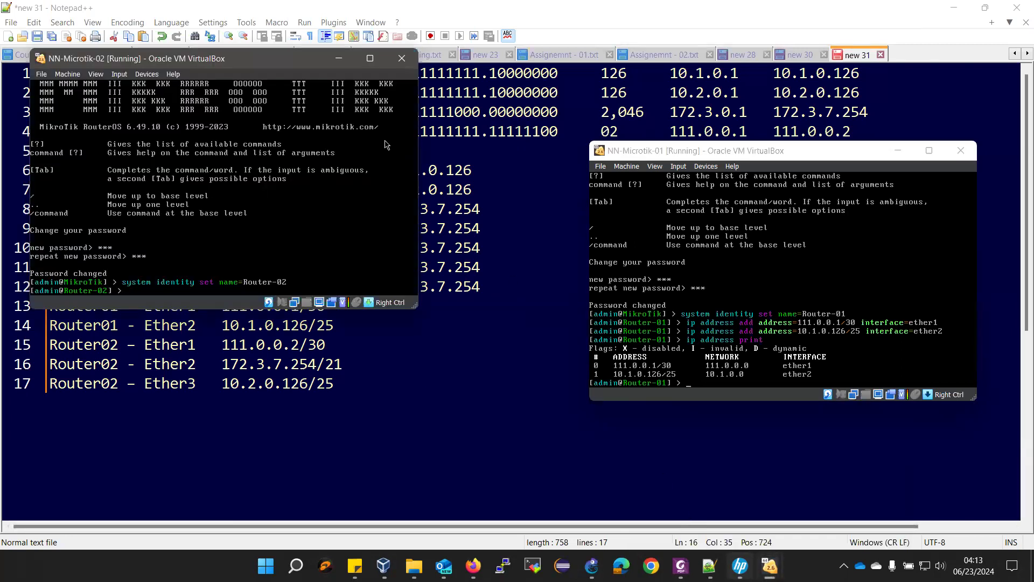
left_click_drag(227, 57, 788, 154)
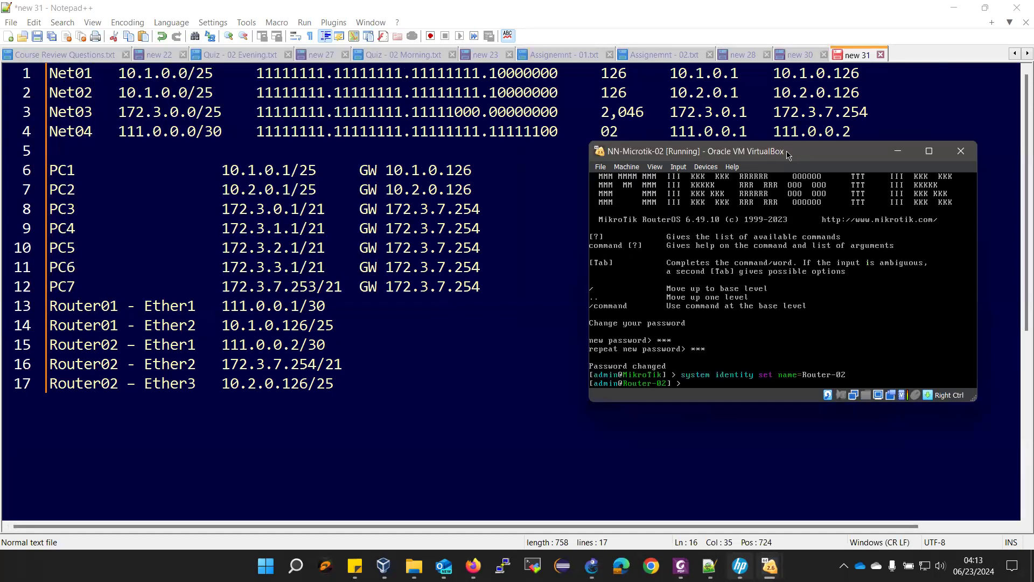
type("ip address add address=11")
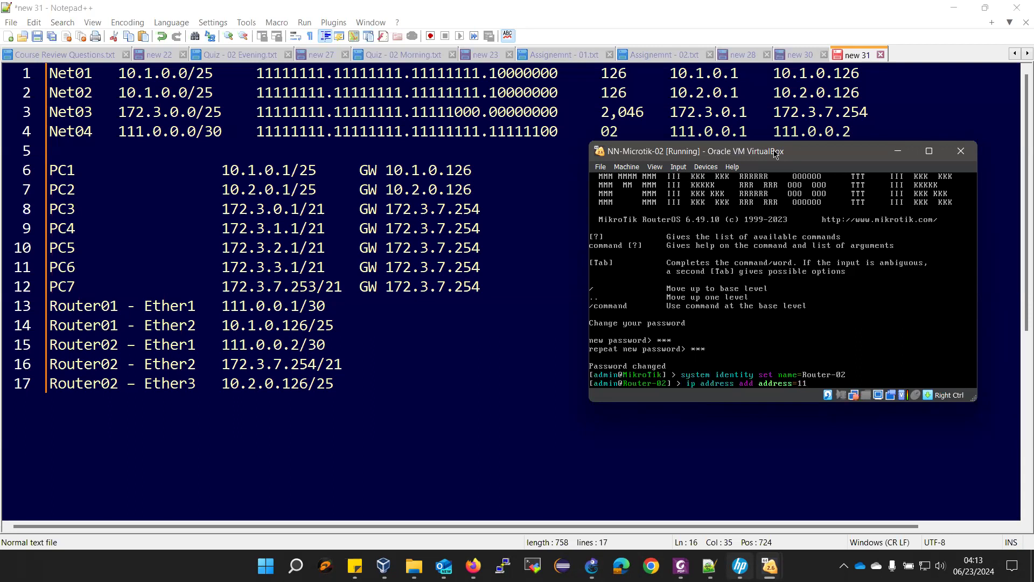
type("1.0.0.2/30 interface=ether1")
key("Return")
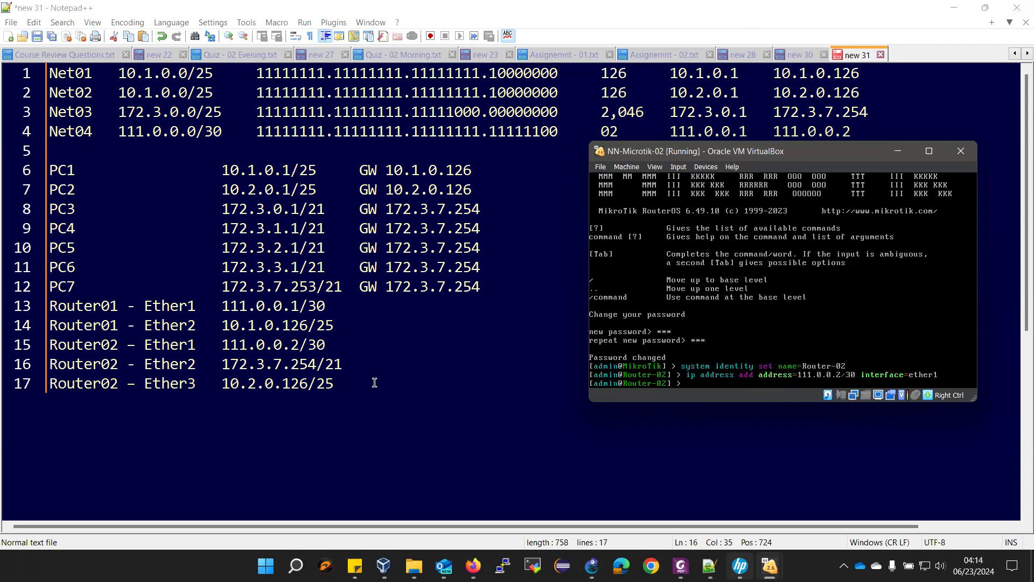
- Add 172.3.7.254/21 to Router-02's ether2
type("ip ad")
key("Tab")
type("add a")
key("Tab")
type("172.3.7.254/21")
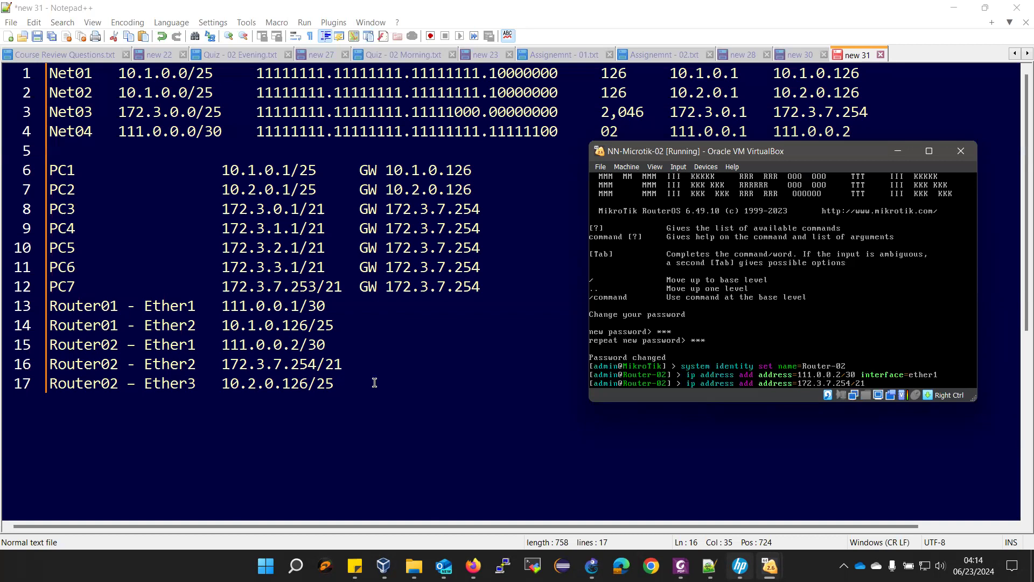
type("interface=")
type("ether")
type("2")
key("Return")
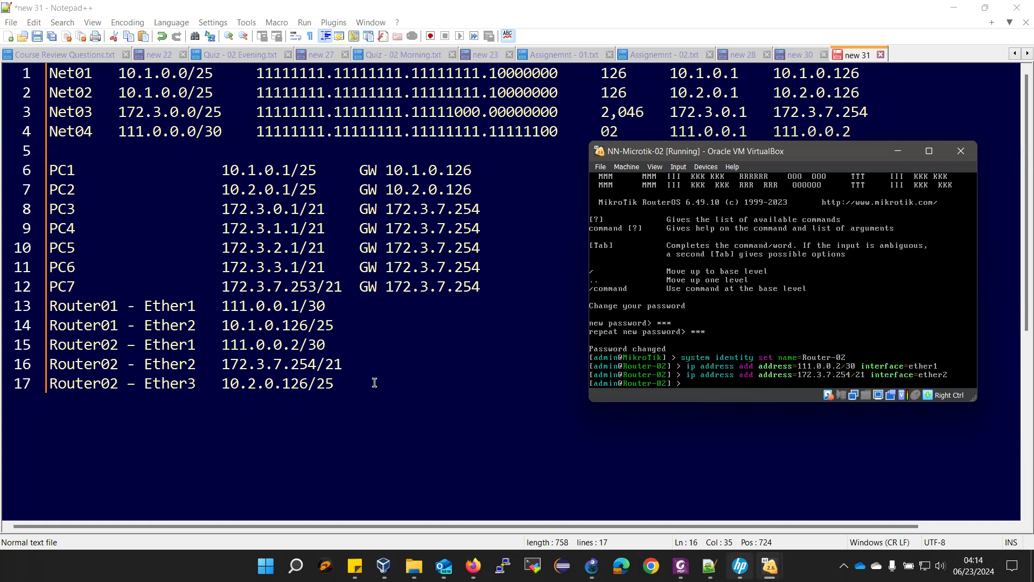
- Add 10.2.0.126/25 to Router-02's ether3, print its addresses, and reveal Router-01's console
type("ip address add address=10.2.0.")
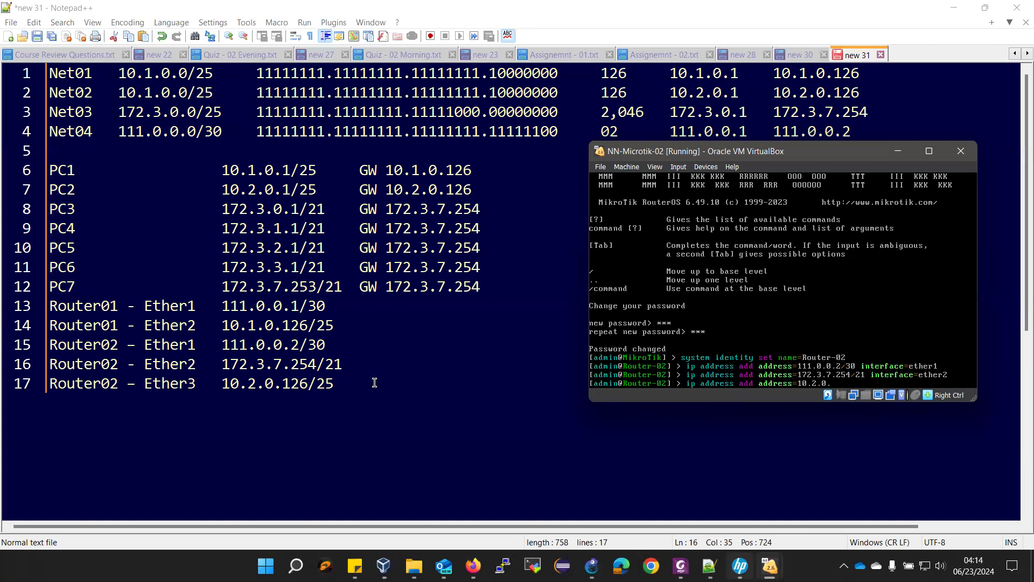
type("126/25 i")
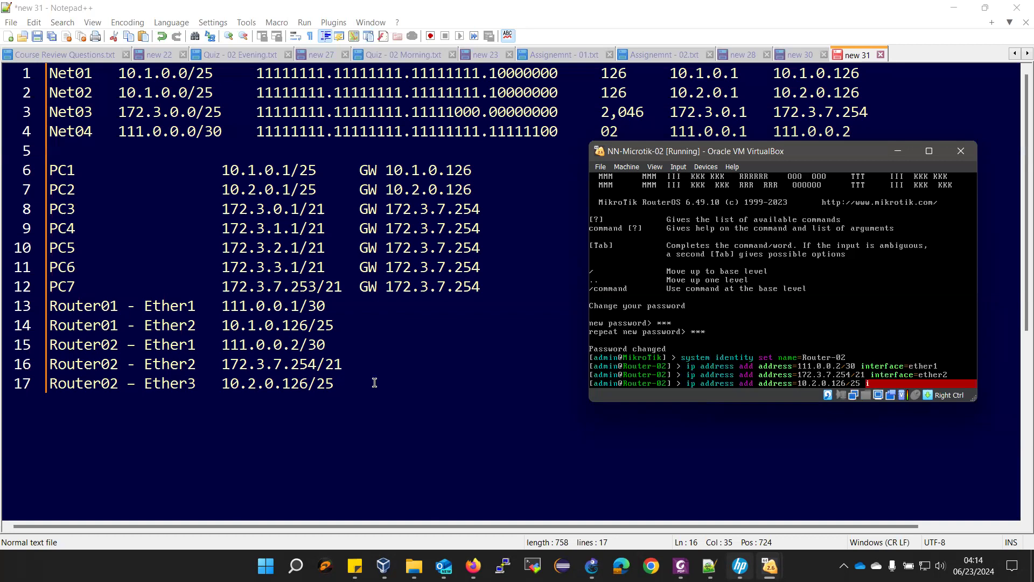
type("nterface=e")
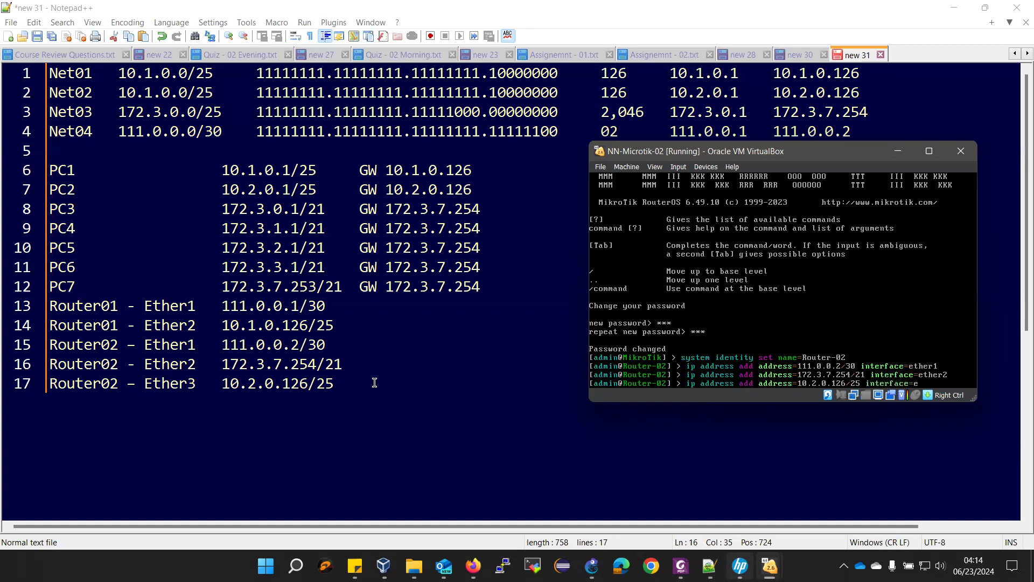
type("ther3")
key("Return")
type("ip address pri")
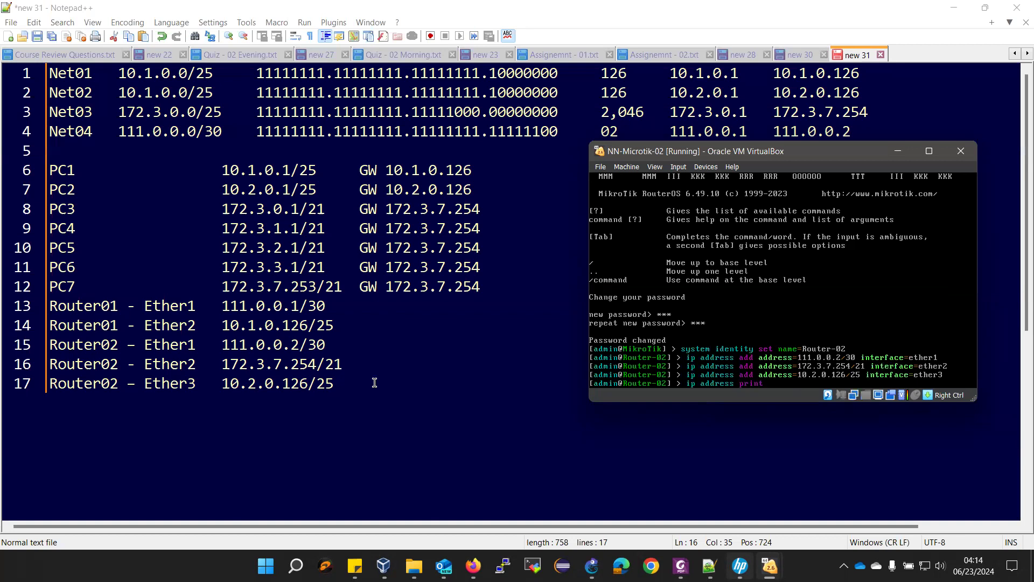
type("nt")
key("Return")
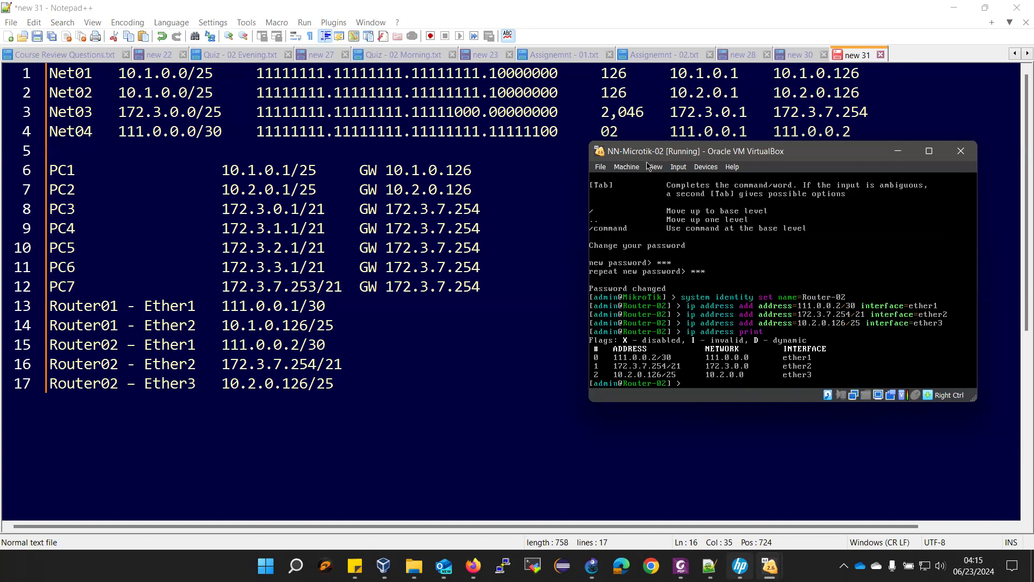
left_click_drag(640, 155, 135, 61)
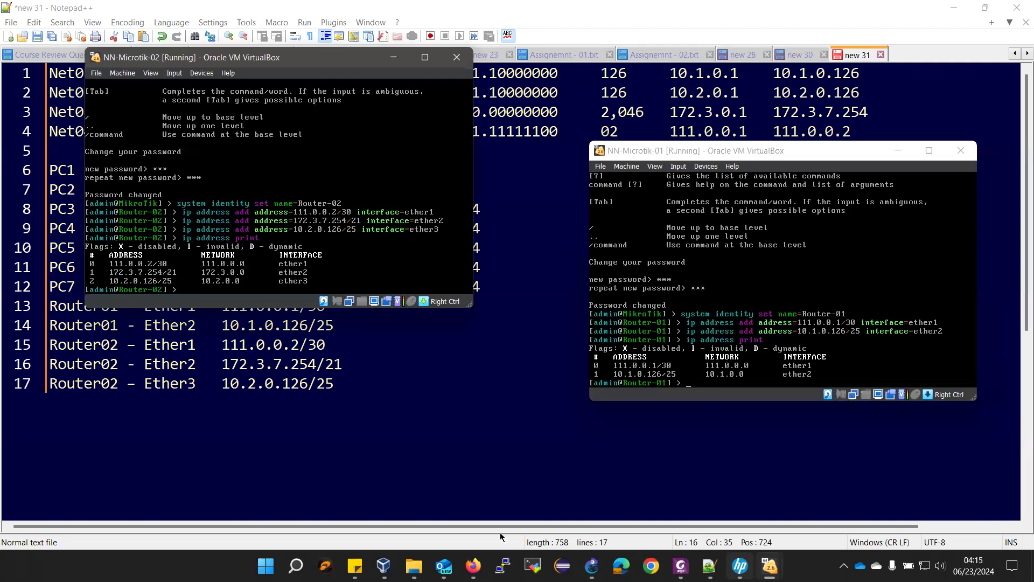
- Open the manual's RIP section and place Router-01's console clear of its commands
key("alt+Tab")
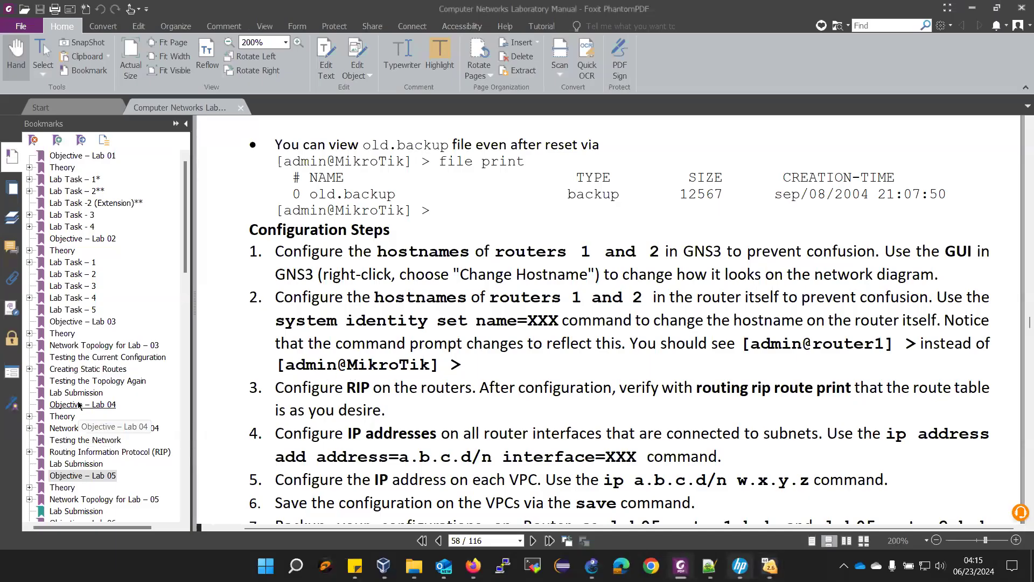
left_click(80, 452)
scroll(478, 337, "down", 5)
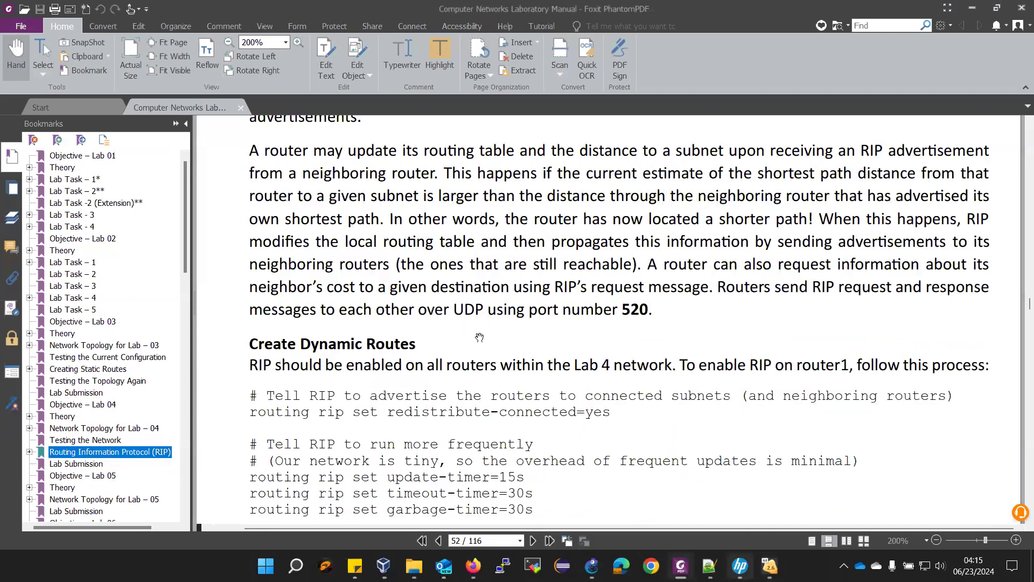
scroll(477, 336, "down", 2)
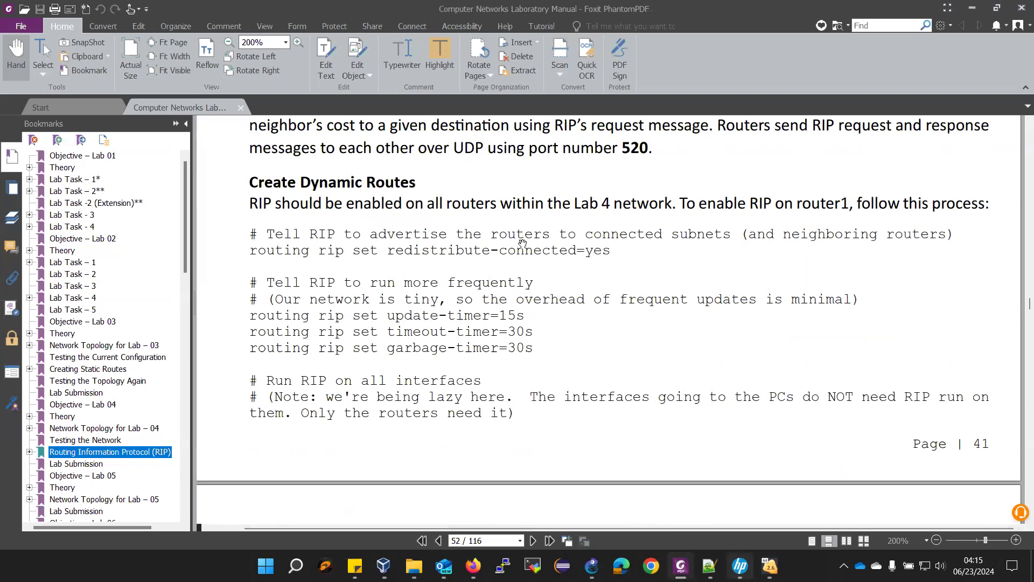
mouse_move(770, 566)
left_click(807, 533)
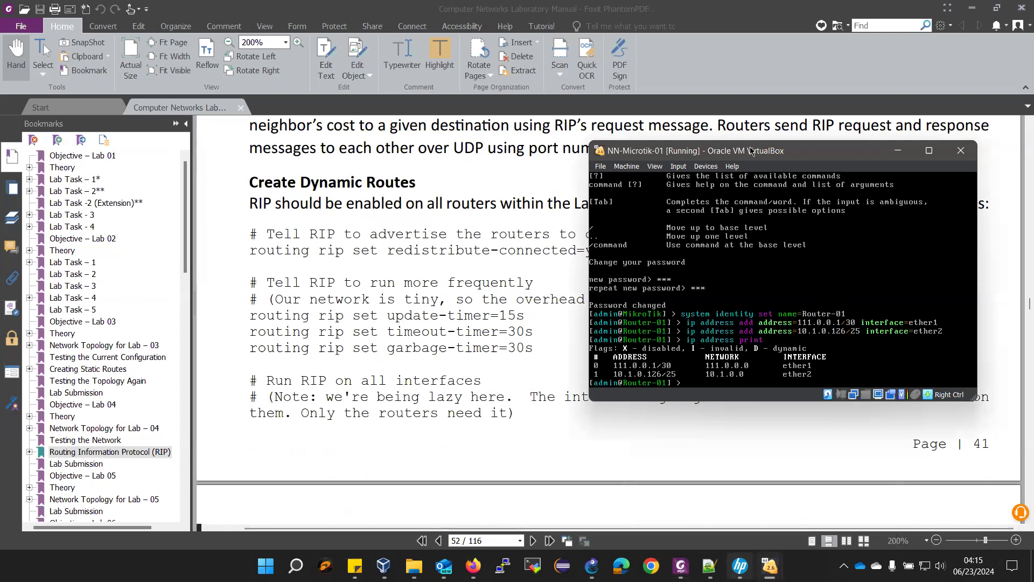
left_click_drag(752, 150, 786, 76)
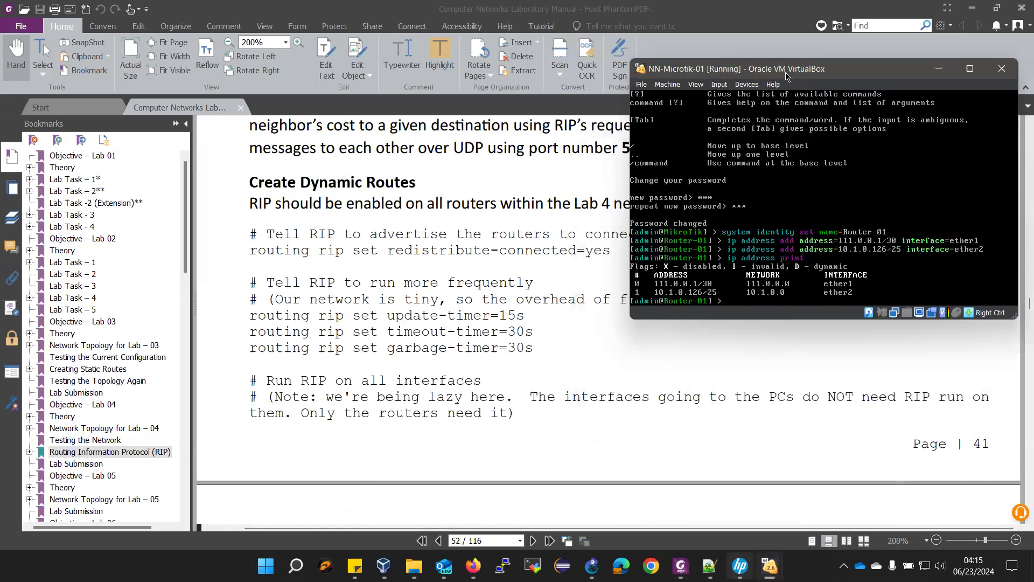
- Set Router-01's RIP redistribute-connected to yes
type("uting rip set redistribute-")
key("Tab")
type("c")
key("Tab")
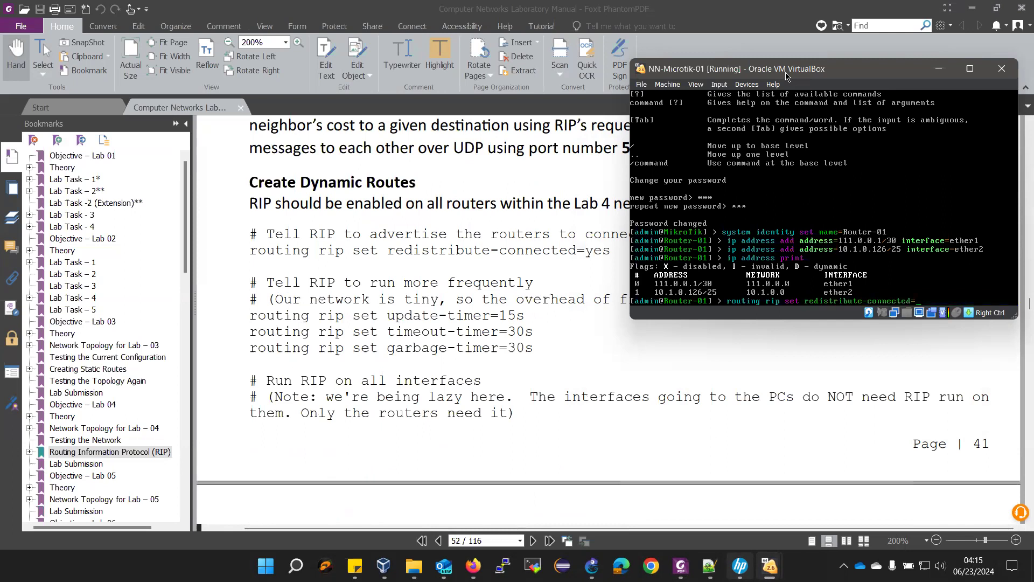
type("yes")
key("Return")
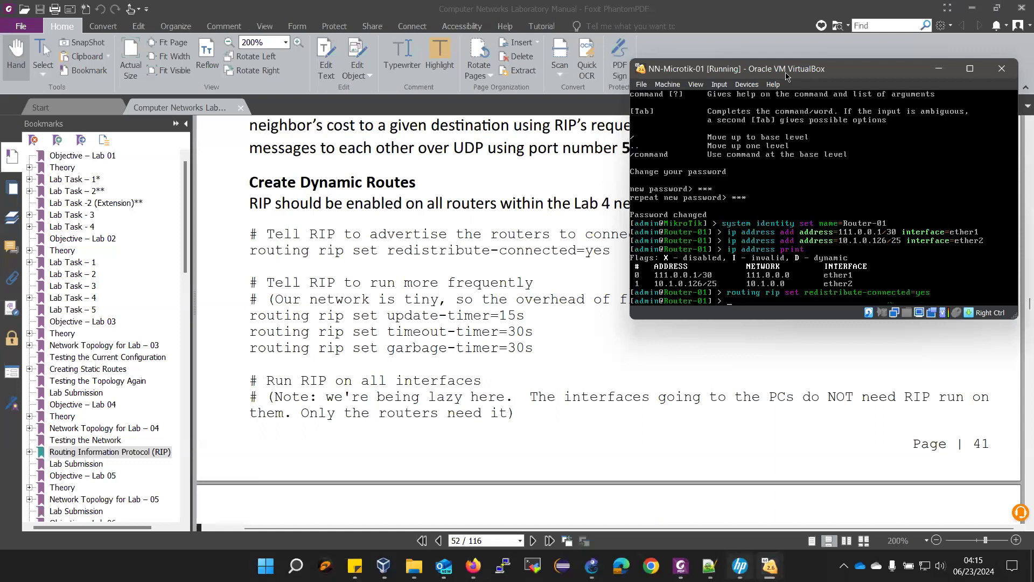
- Set Router-01's RIP update timer to 15s, timeout timer to 30s and garbage timer to 30s
type("routing")
type("rip set update-timer=15s")
key("Return")
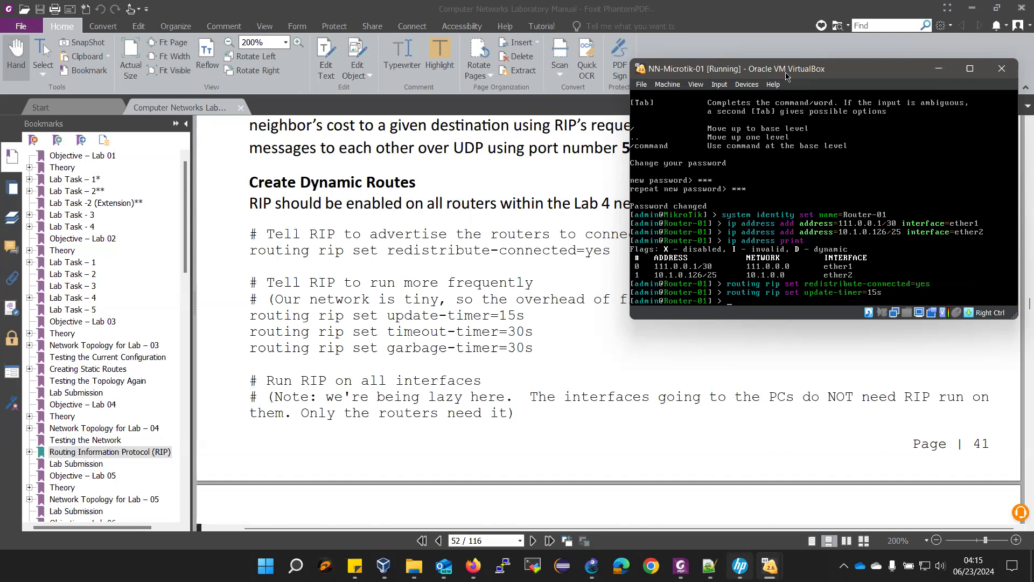
type("routing rip set u")
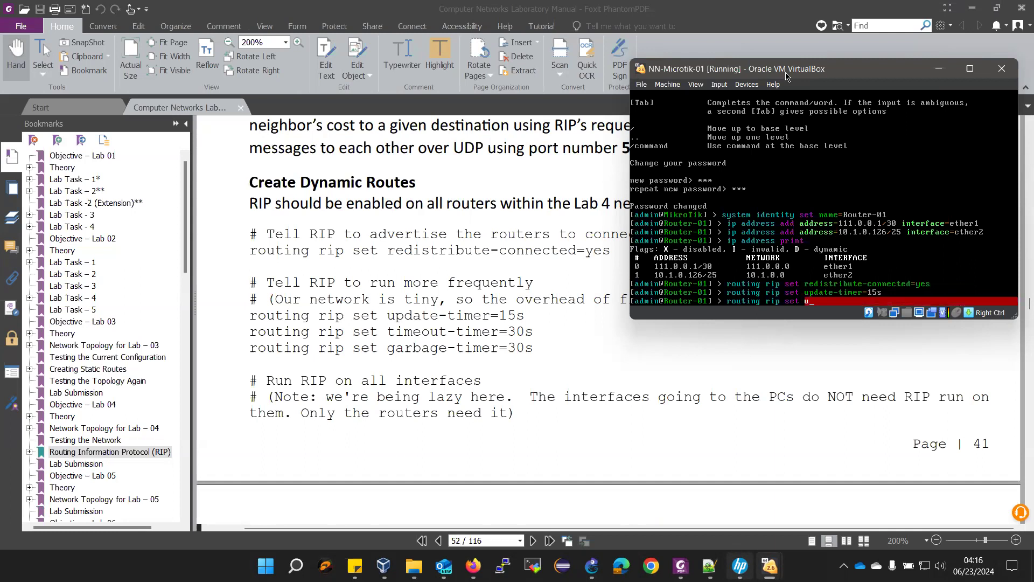
key("BackSpace")
type("timeout-timer=")
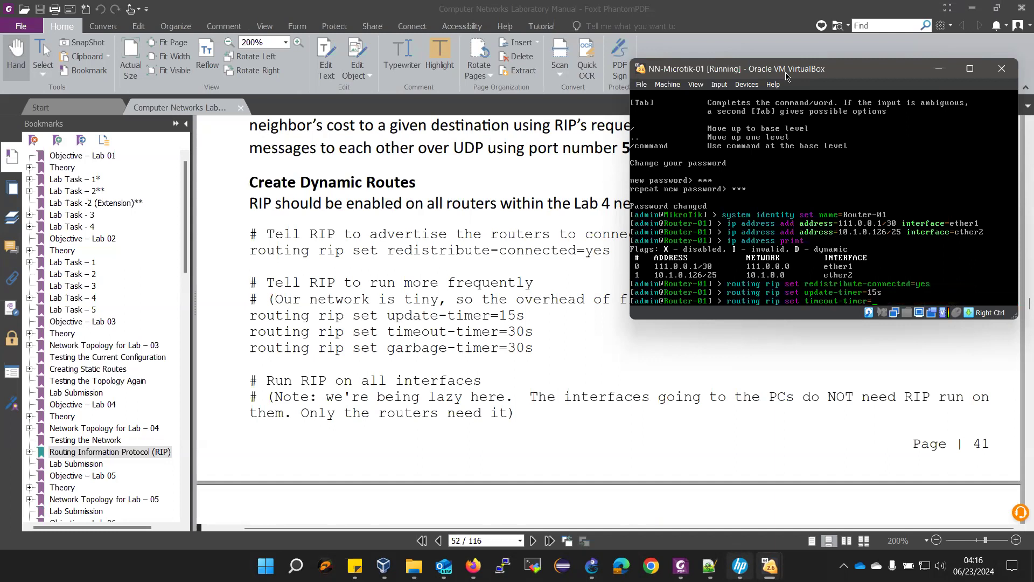
type("30s")
key("Return")
type("routing rip")
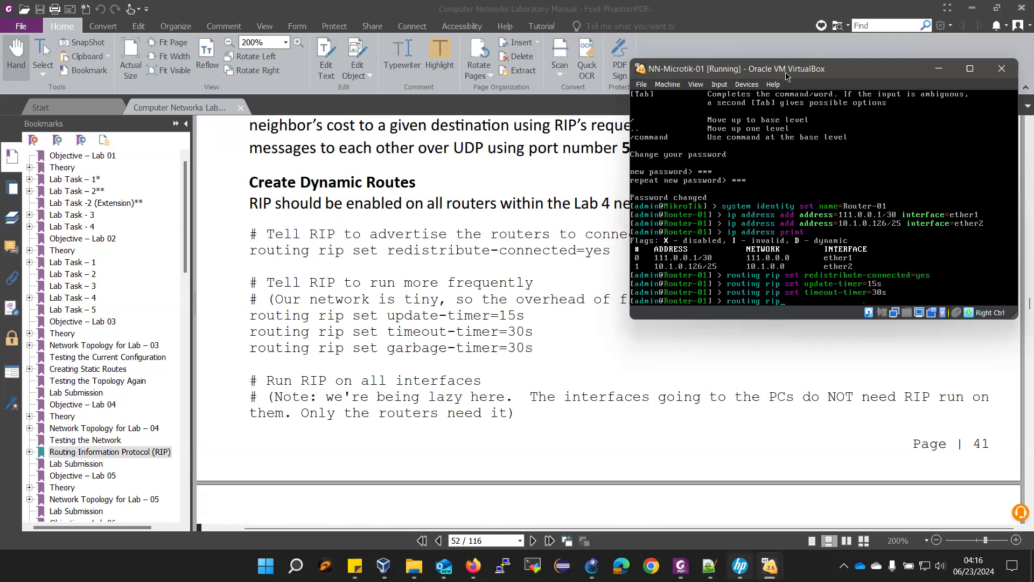
type(" set g")
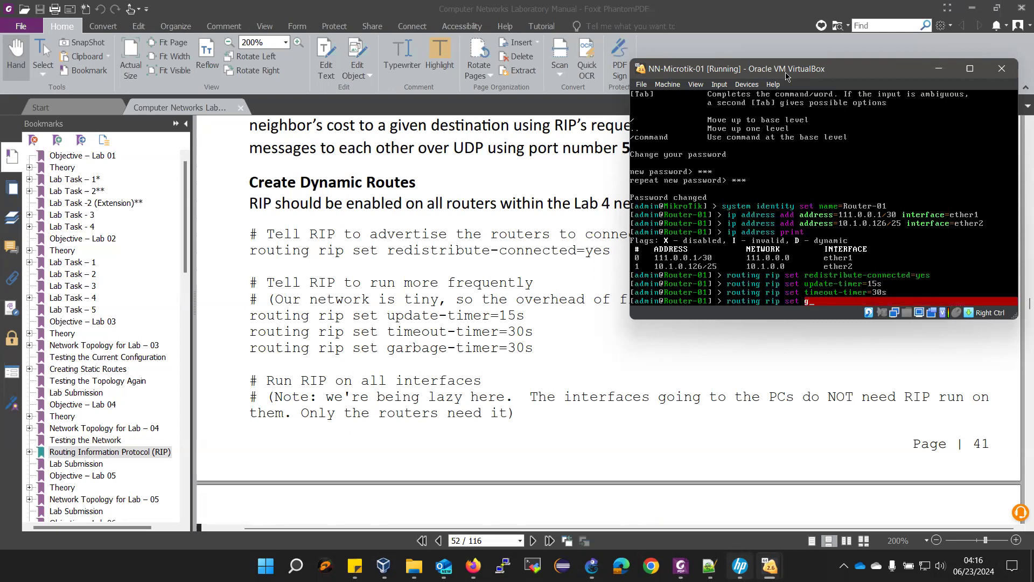
type("arbage-timer=30")
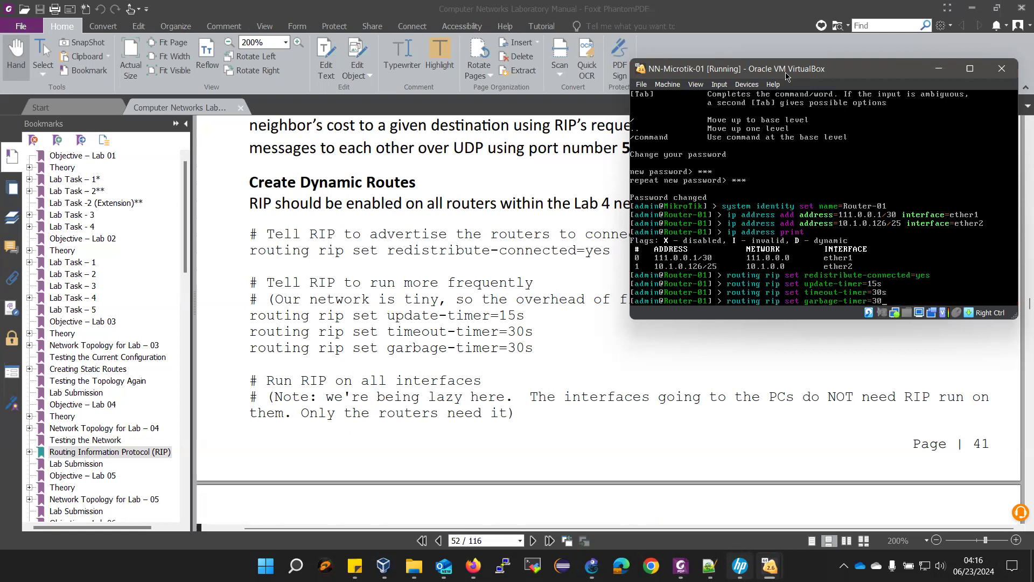
type("s")
key("Return")
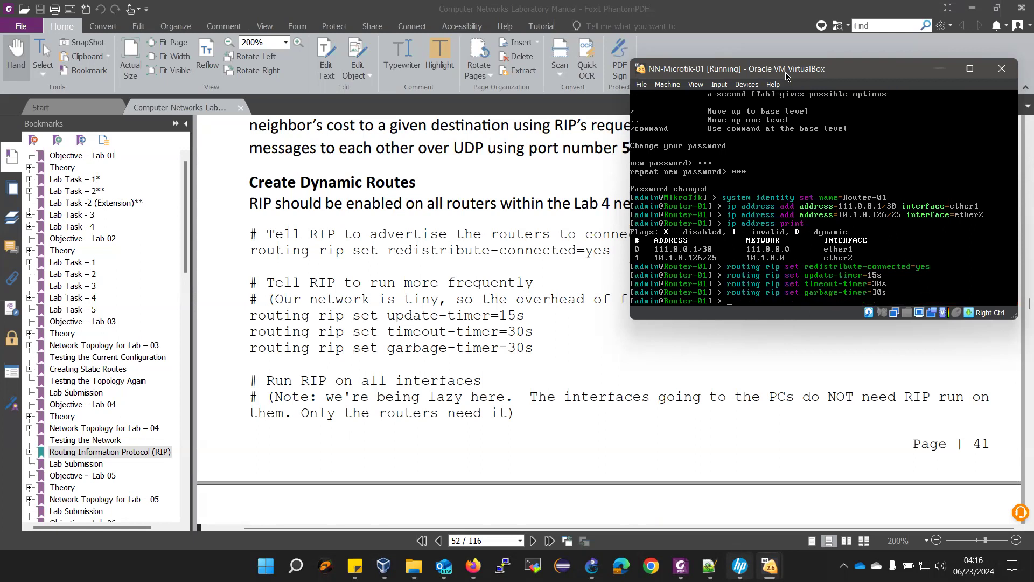
- Add a RIP interface entry for all interfaces on Router-01 with send=v2 and receive=v2
scroll(327, 392, "down", 3)
scroll(328, 392, "down", 3)
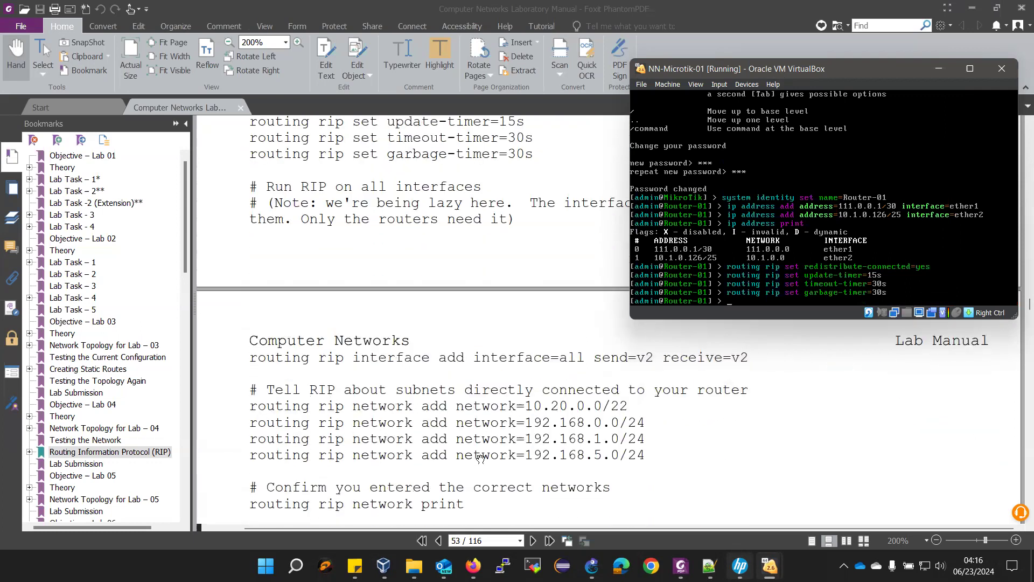
type("routing rip interface add in")
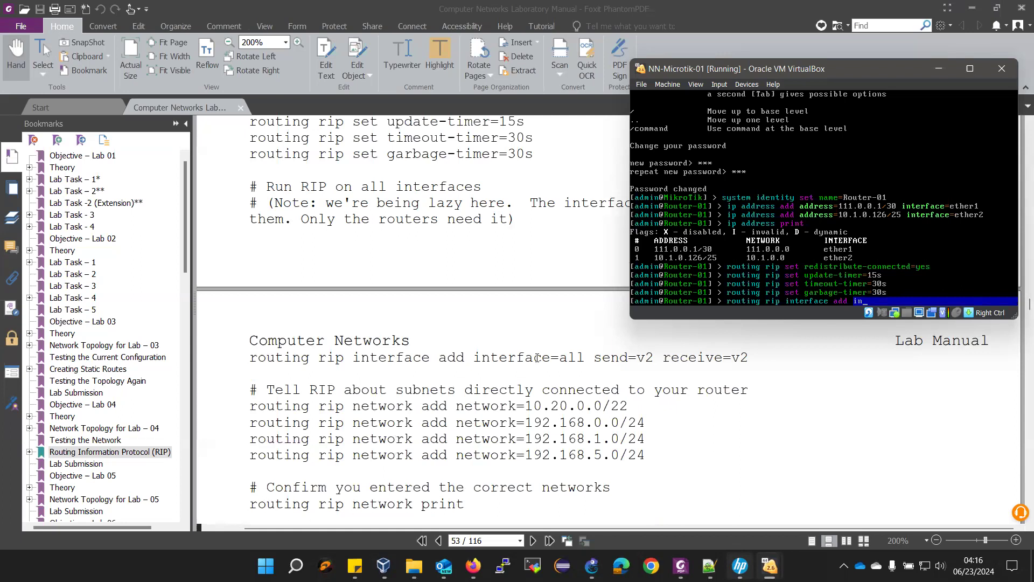
key("Tab")
type("a")
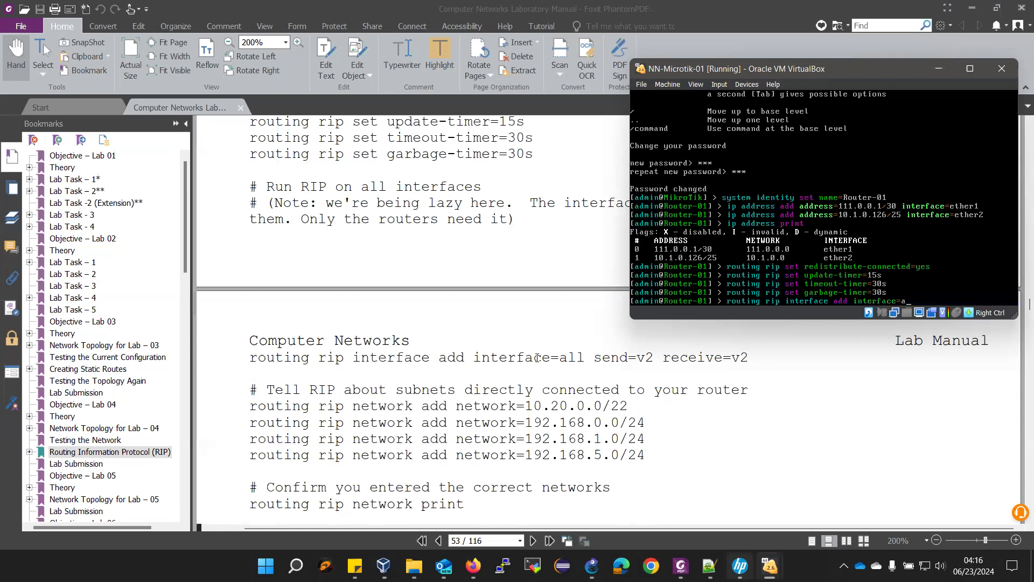
type("ll send=v2 receive=v2")
key("Return")
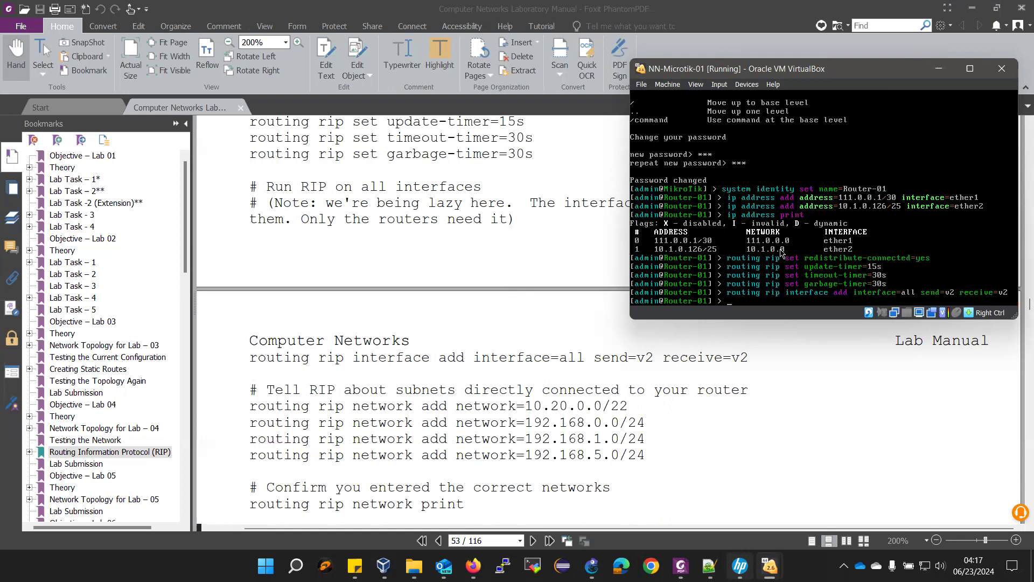
- Add 111.0.0.0/30 and 10.1.0.0/25 as RIP networks on Router-01
type("routing rip network add network=")
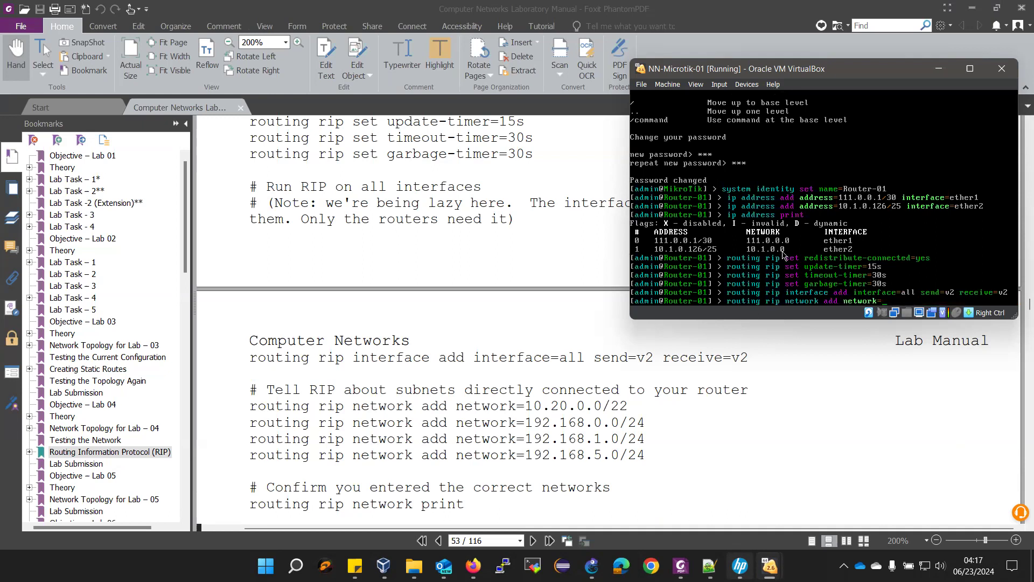
type("111.0.0.0/30")
key("Return")
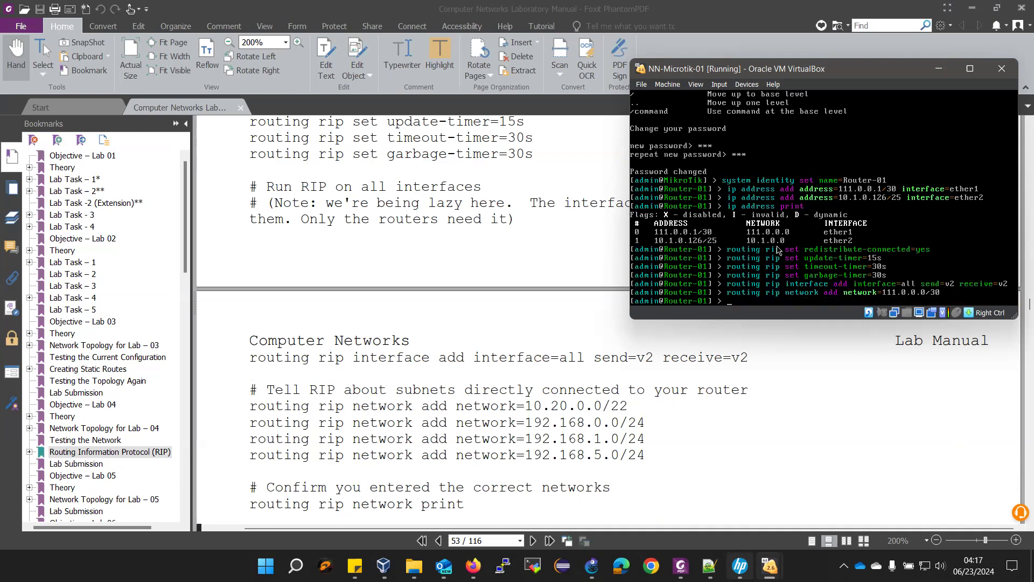
key("Up")
key("BackSpace")
key("BackSpace")
key("BackSpace")
key("BackSpace")
key("BackSpace")
key("BackSpace")
key("BackSpace")
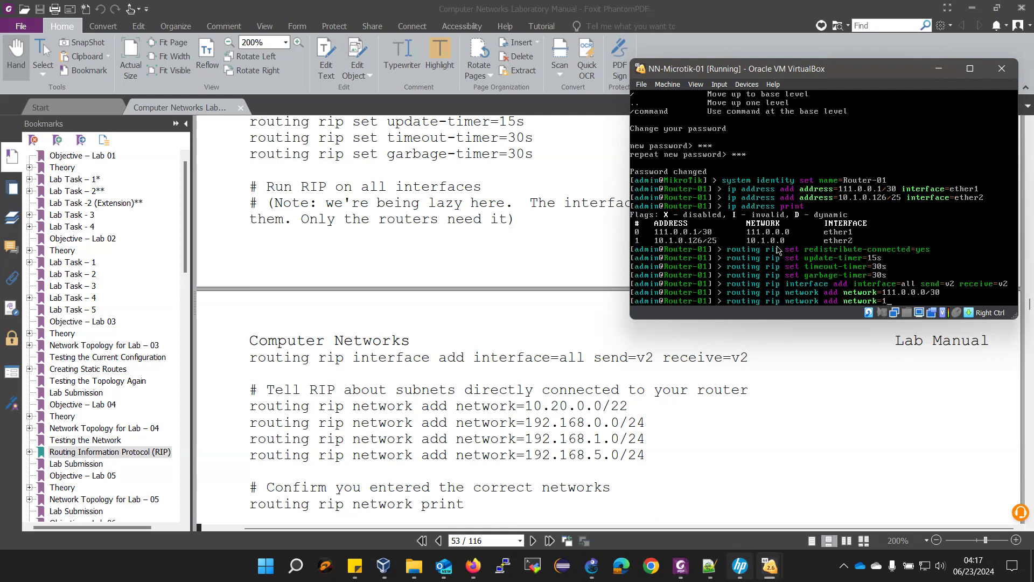
type("0.1.0.0/25")
key("Return")
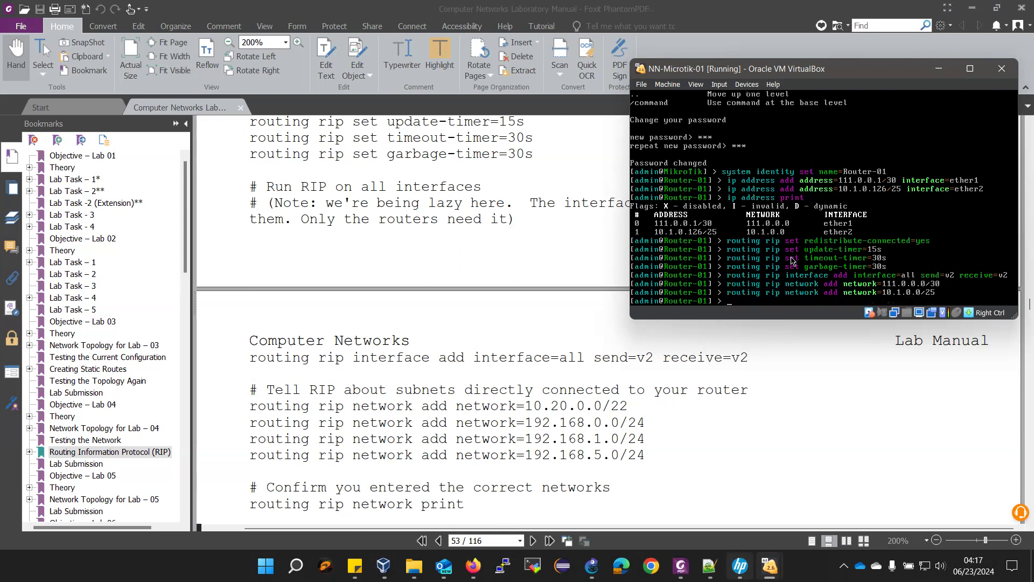
- List Router-01's RIP networks with 'routing rip network print' to confirm both entries
type("routing rip")
key("Tab")
key("Tab")
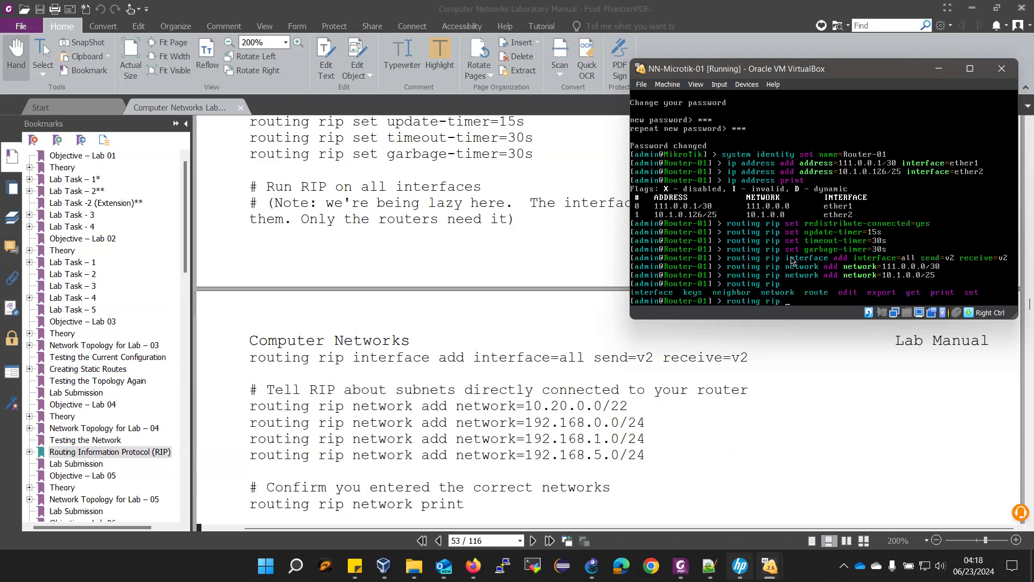
type("neet")
key("Tab")
type("p")
key("Return")
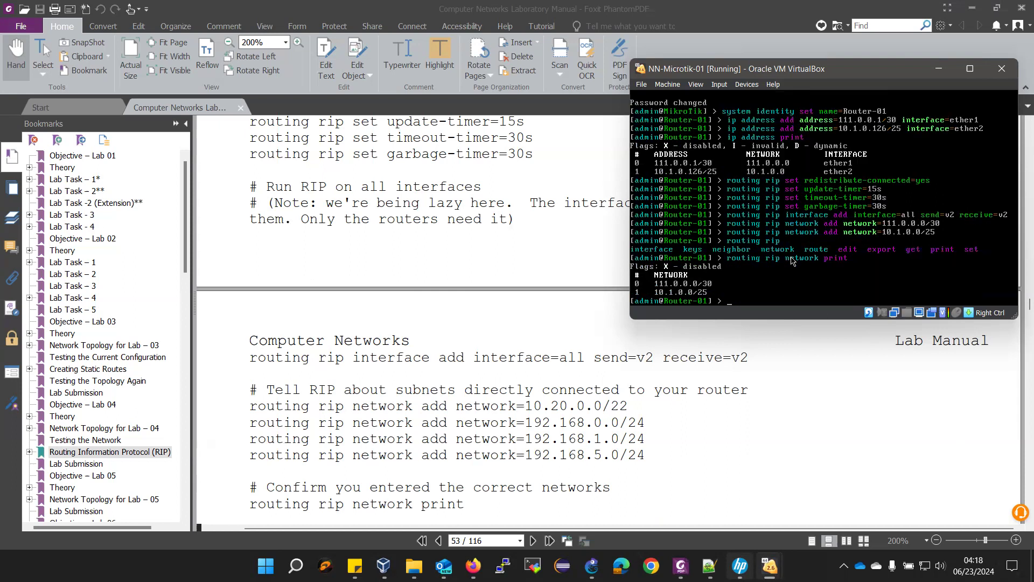
- Print Router-01's RIP routes, showing 10.1.0.0/25 and 111.0.0.0/30 at metric 1
scroll(526, 443, "down", 1)
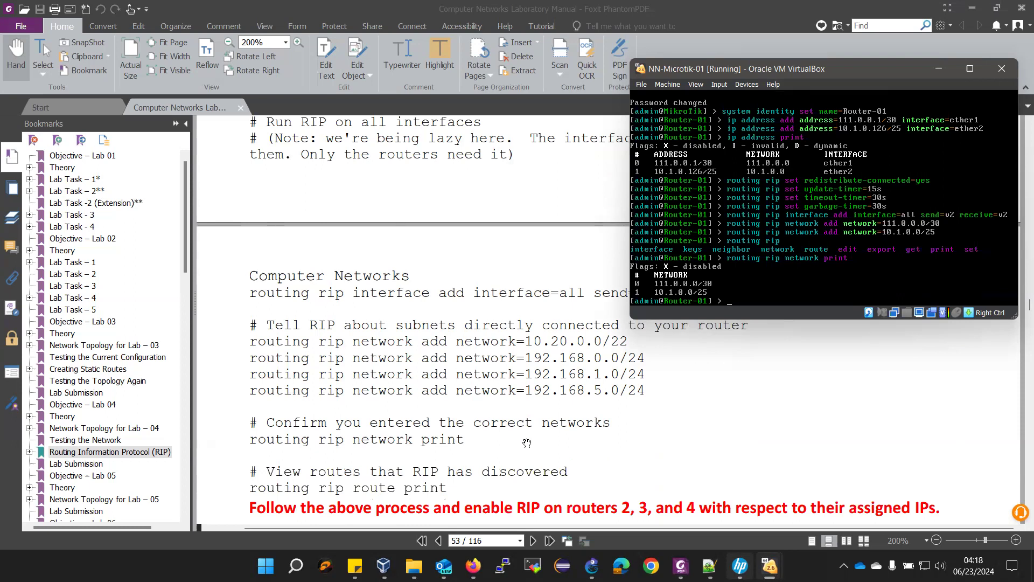
type("routing rip route print")
key("Return")
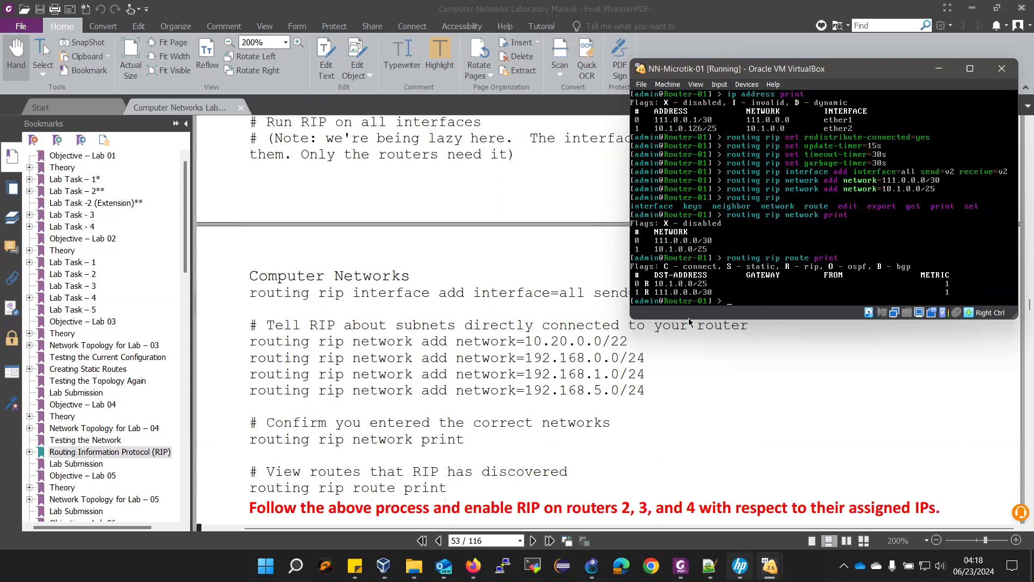
mouse_move(770, 566)
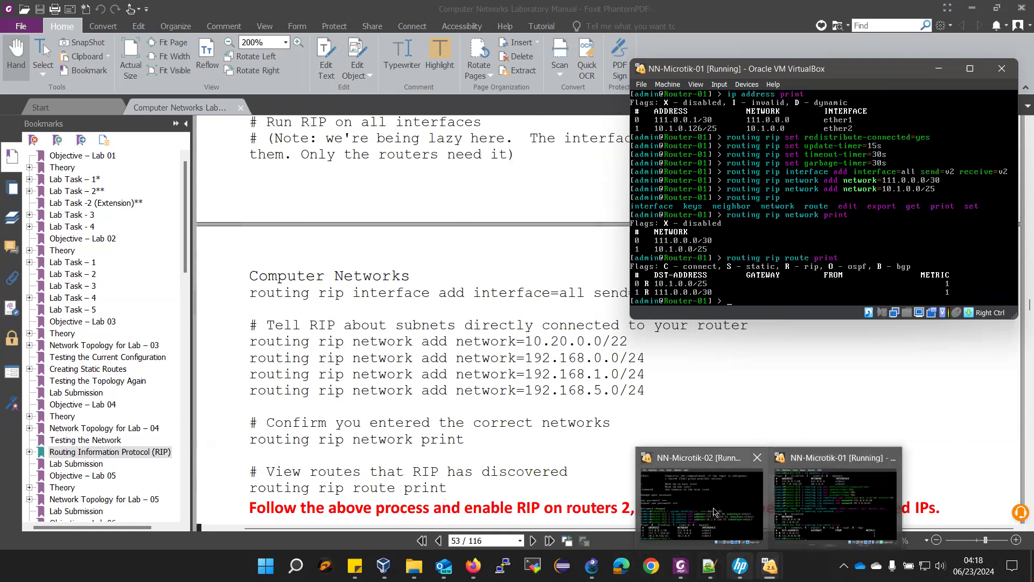
- Bring up the Router-02 console and set its RIP redistribute-connected to yes
left_click(712, 519)
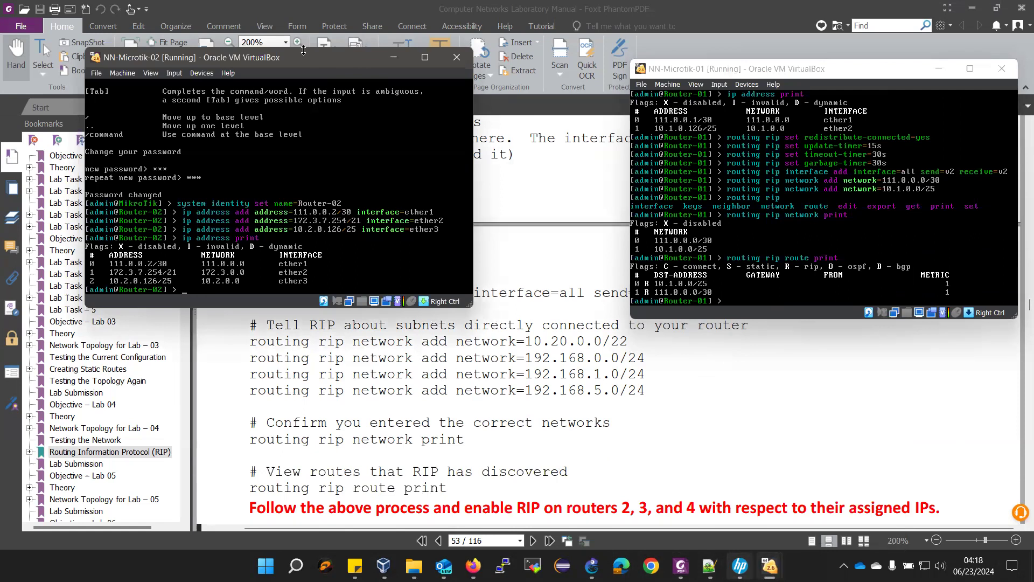
left_click_drag(303, 50, 303, 45)
left_click_drag(396, 92, 863, 217)
scroll(437, 237, "up", 2)
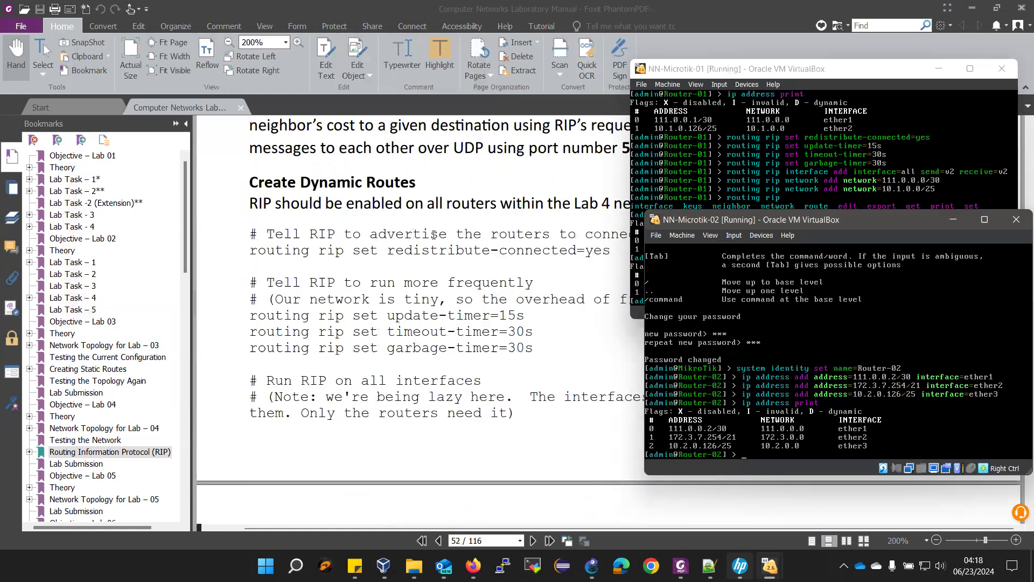
type("routing rip set")
key("Tab")
type("r")
key("Tab")
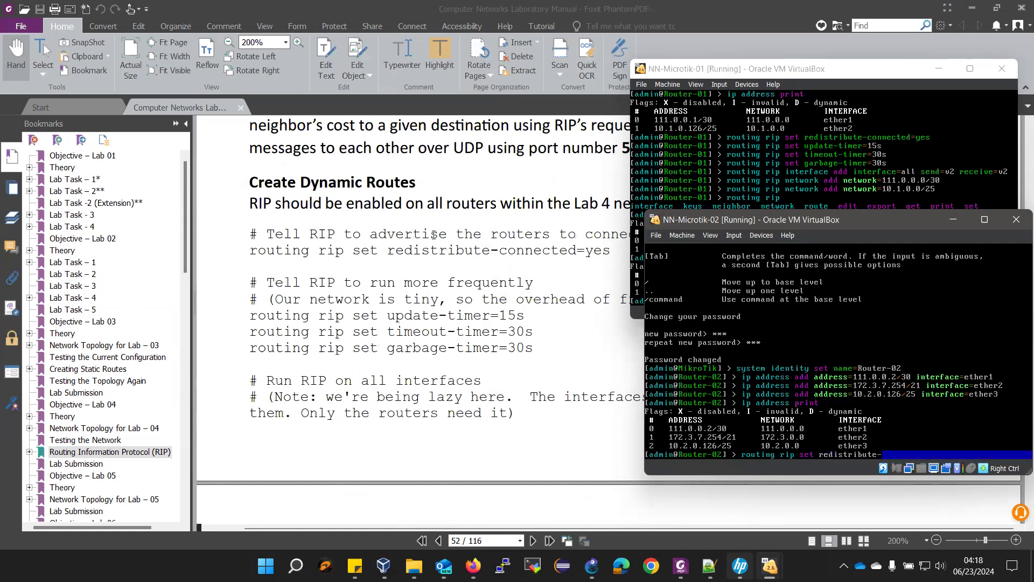
type("co")
key("Tab")
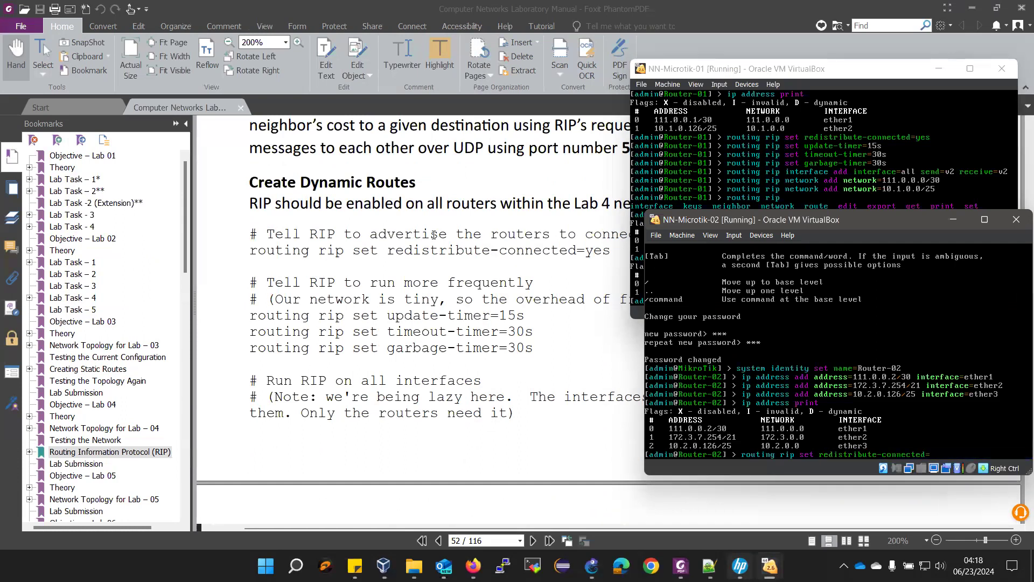
type("yess")
key("BackSpace")
key("Return")
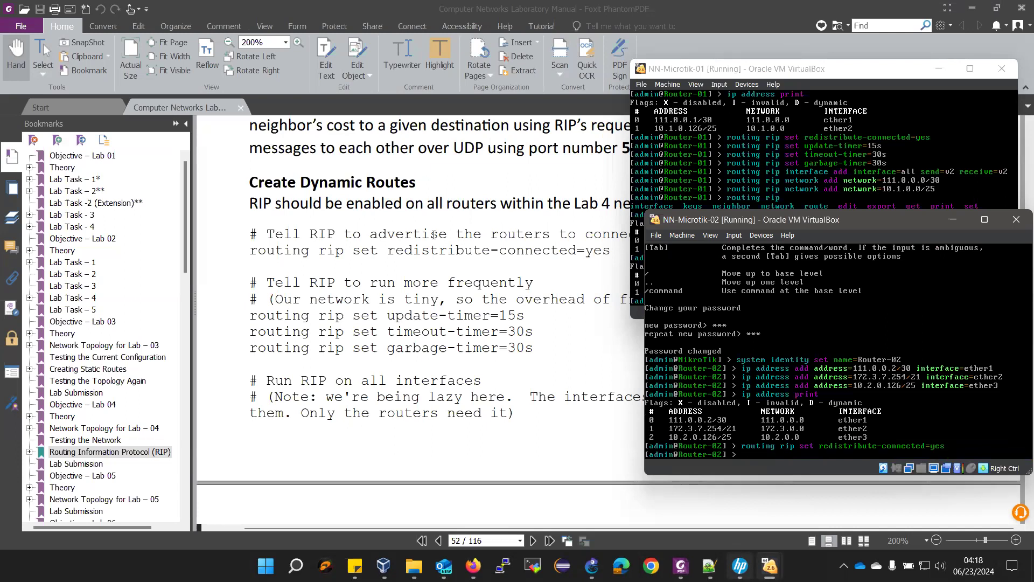
- Set Router-02's RIP update timer to 15s, timeout timer to 30s and garbage timer to 45s
type("routing rip set u")
key("Tab")
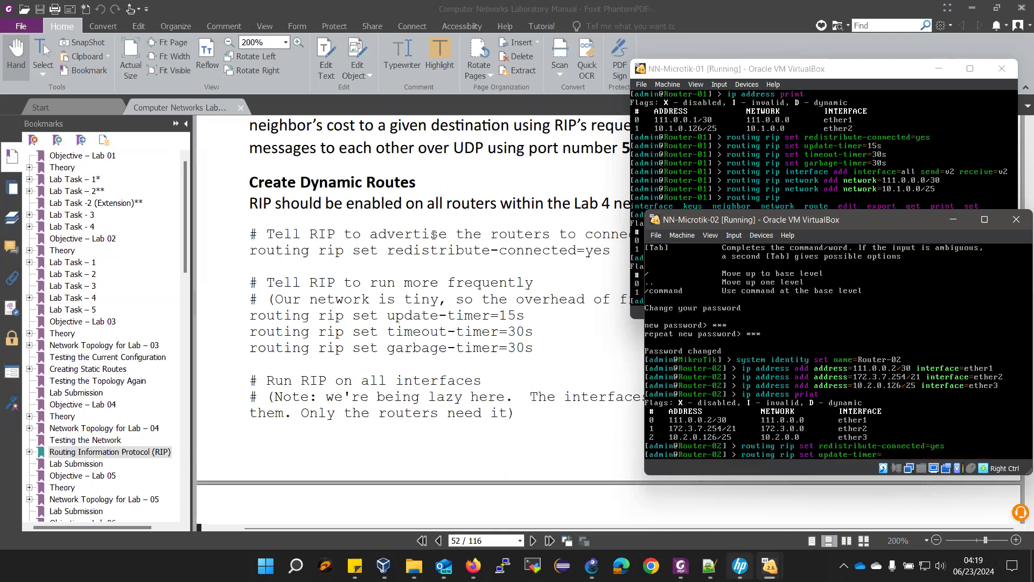
type("15s")
key("Return")
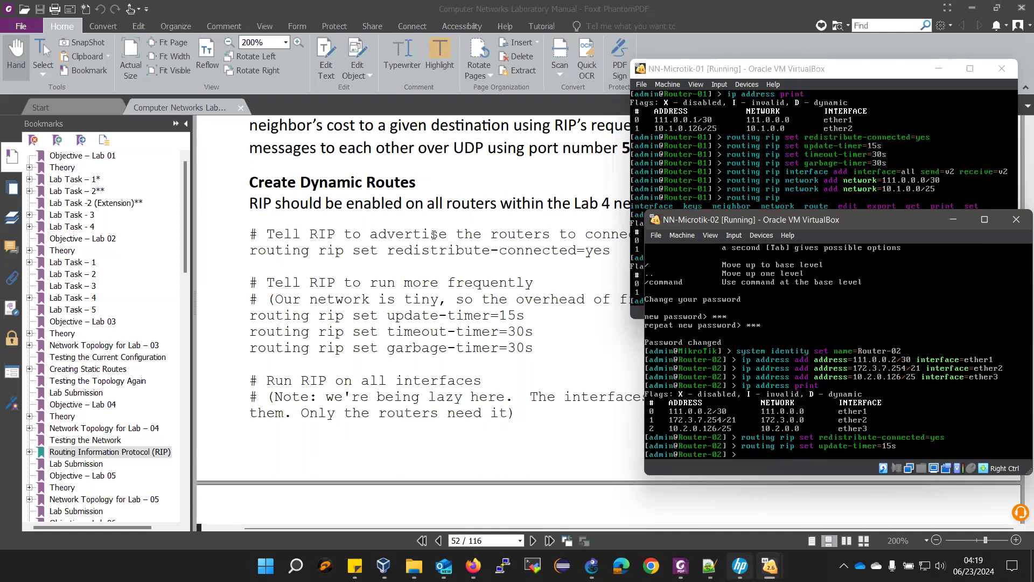
type("routing rip set timeout-timer=300")
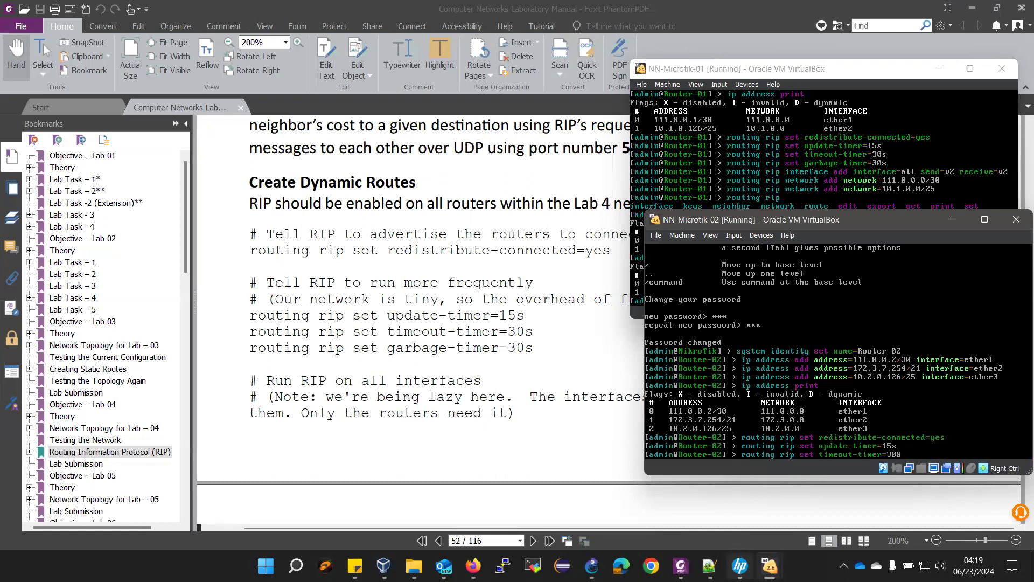
key("BackSpace")
type("s")
key("Return")
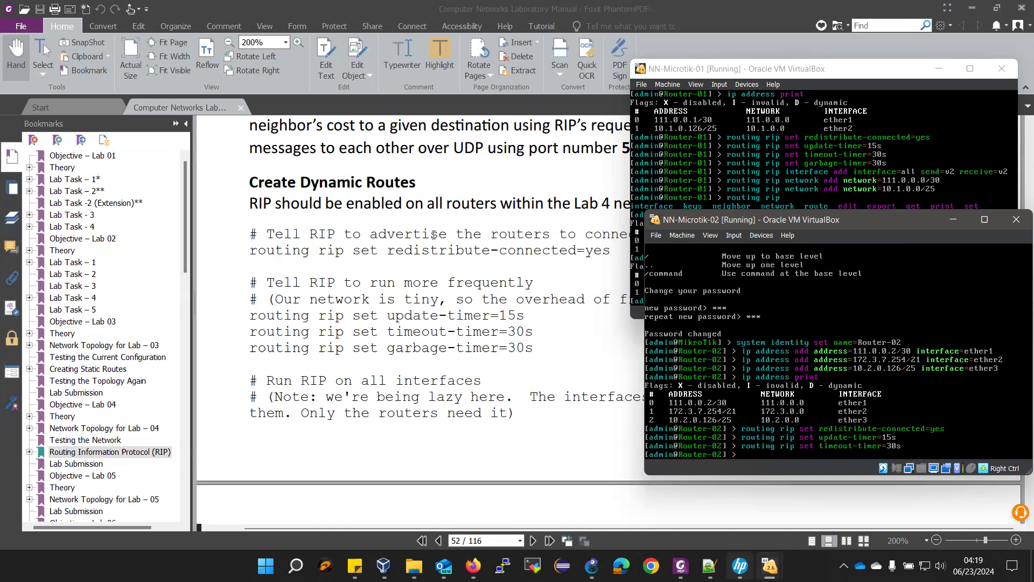
type("routing rip set timeout-timer=")
key("BackSpace")
key("BackSpace")
key("BackSpace")
key("BackSpace")
key("BackSpace")
key("BackSpace")
key("BackSpace")
key("BackSpace")
key("BackSpace")
key("BackSpace")
key("BackSpace")
key("BackSpace")
key("BackSpace")
key("BackSpace")
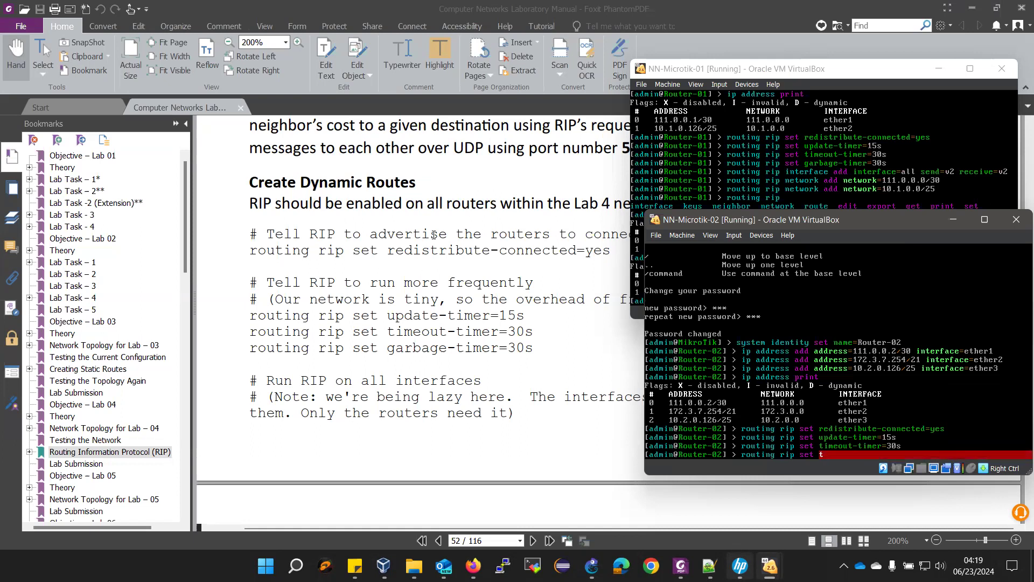
type("garbage-timer=")
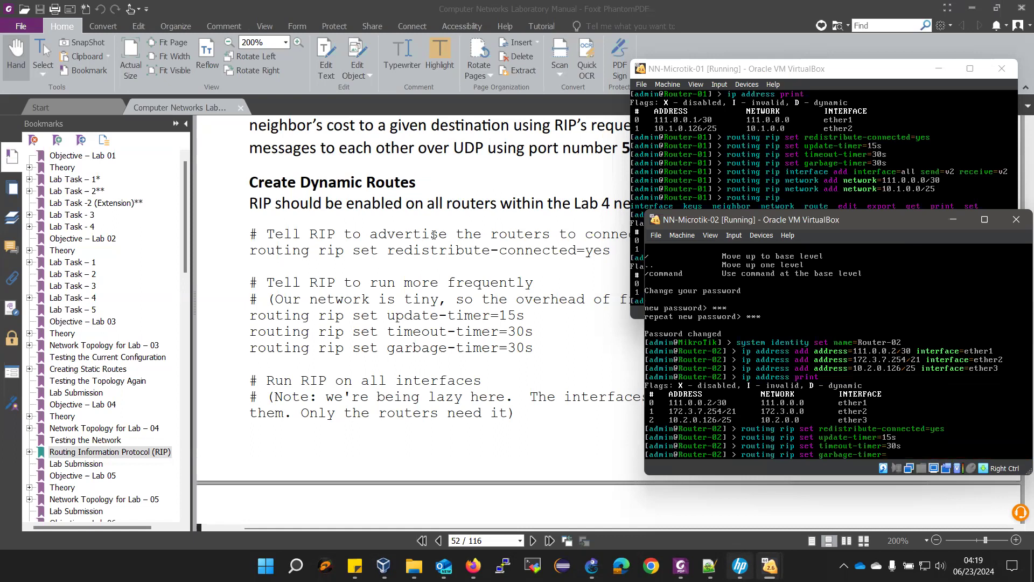
type("45s")
key("Return")
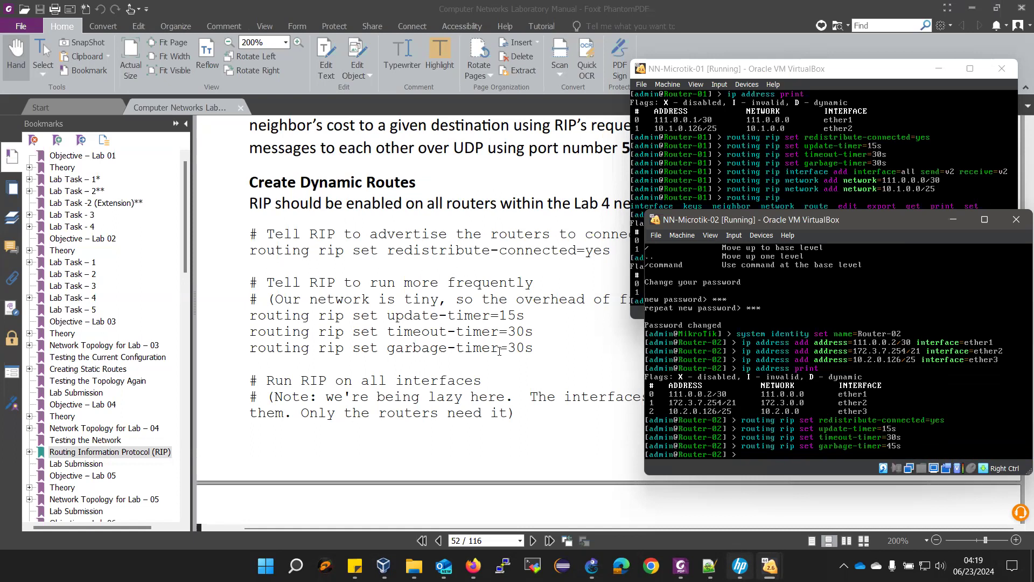
- Add a RIP interface entry for all Router-02 interfaces with send=v2 and receive=v2
scroll(499, 351, "down", 6)
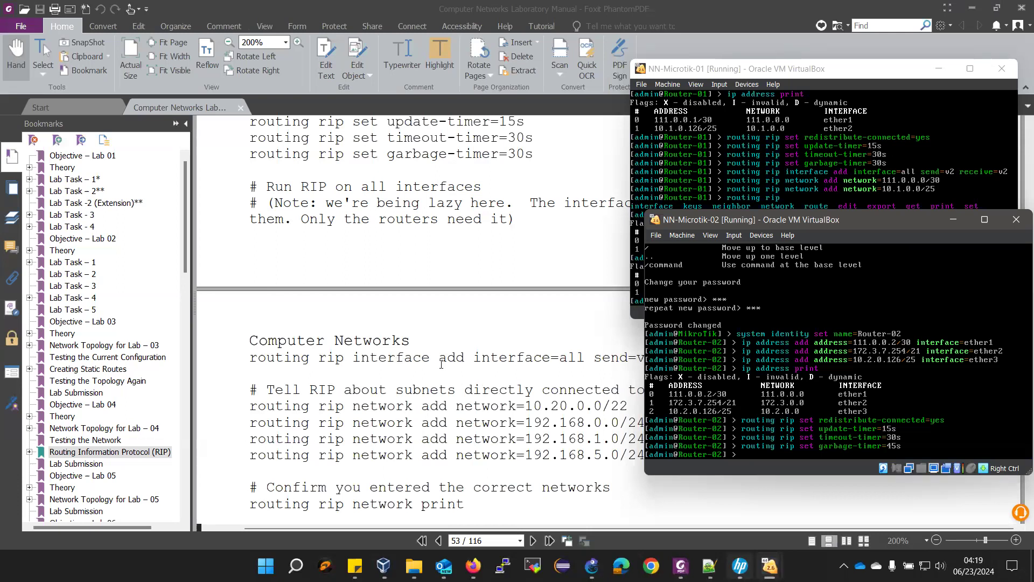
type("routing rip int")
key("Tab")
type("add int")
key("Tab")
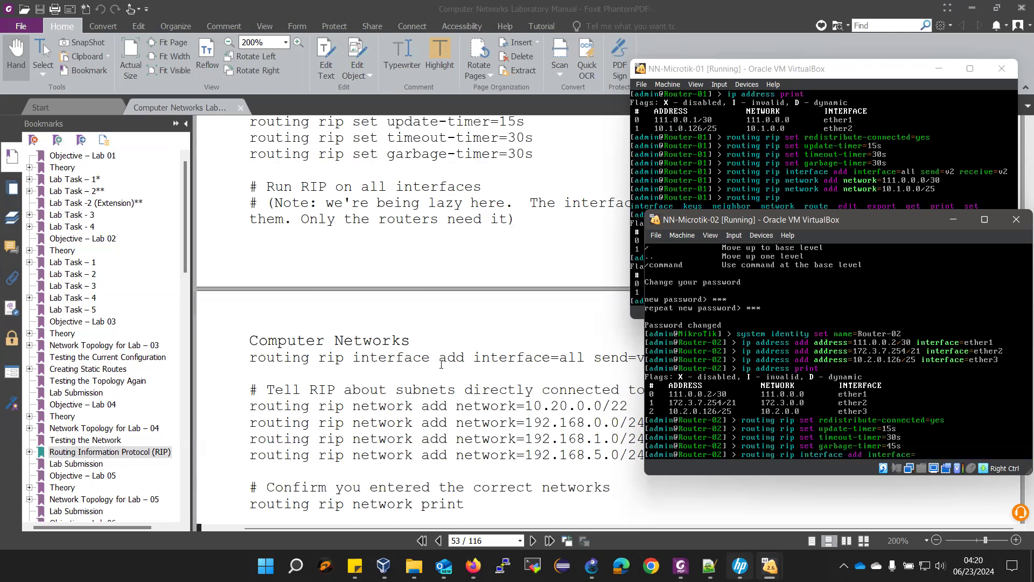
type("all send=v2 receive=v2")
key("Return")
- Begin a 'routing rip network add network=' command on Router-02
type("routing rip")
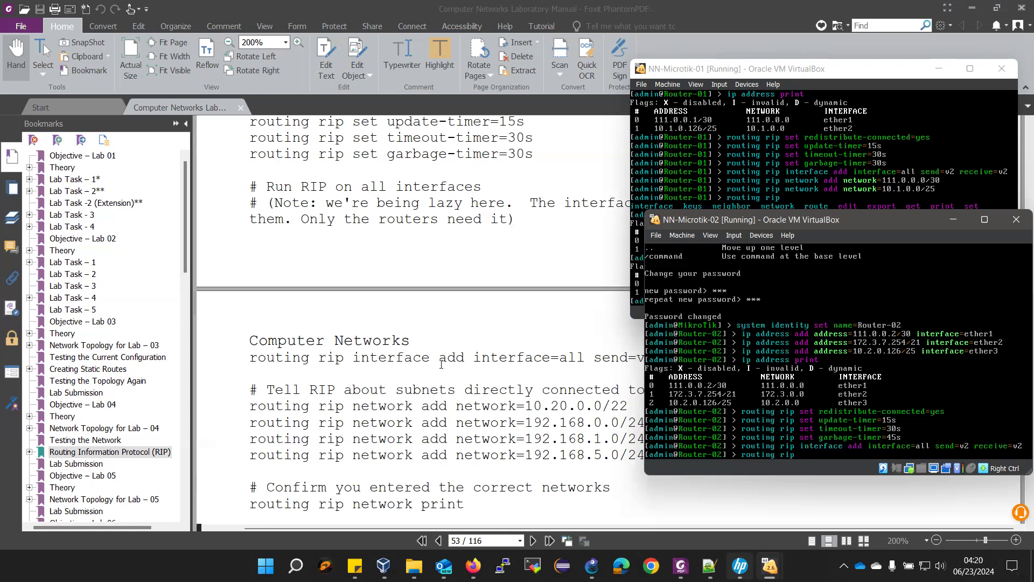
type(" ne")
type("add")
key("BackSpace")
key("BackSpace")
key("BackSpace")
type("twork add network=")
- Add 111.0.0.0/30 and 172.3.0.0/21 as Router-02 RIP networks
type("1")
type(".0.0.0/30")
key("Return")
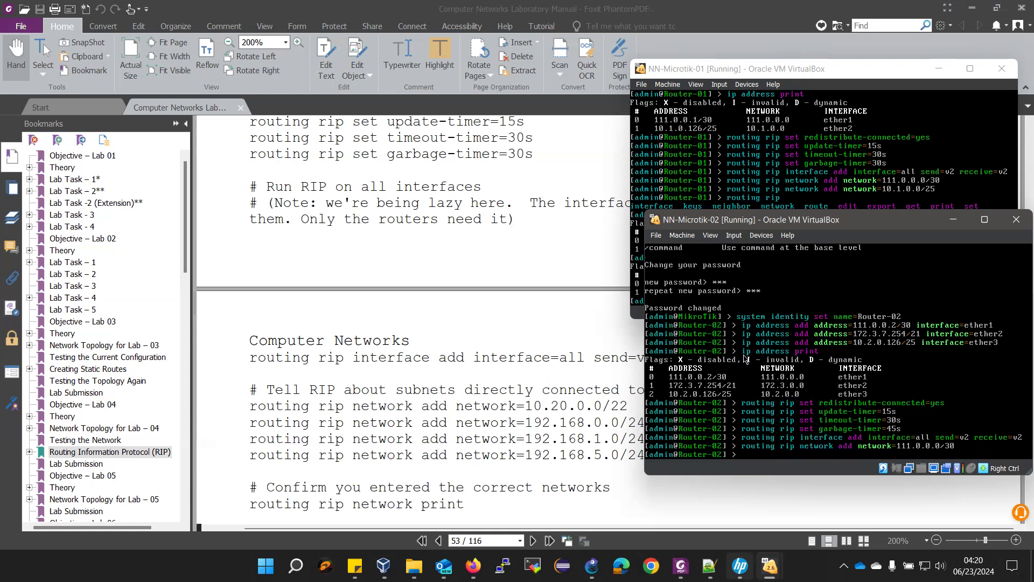
key("Up")
key("BackSpace")
key("BackSpace")
key("BackSpace")
key("BackSpace")
key("BackSpace")
key("BackSpace")
key("BackSpace")
key("BackSpace")
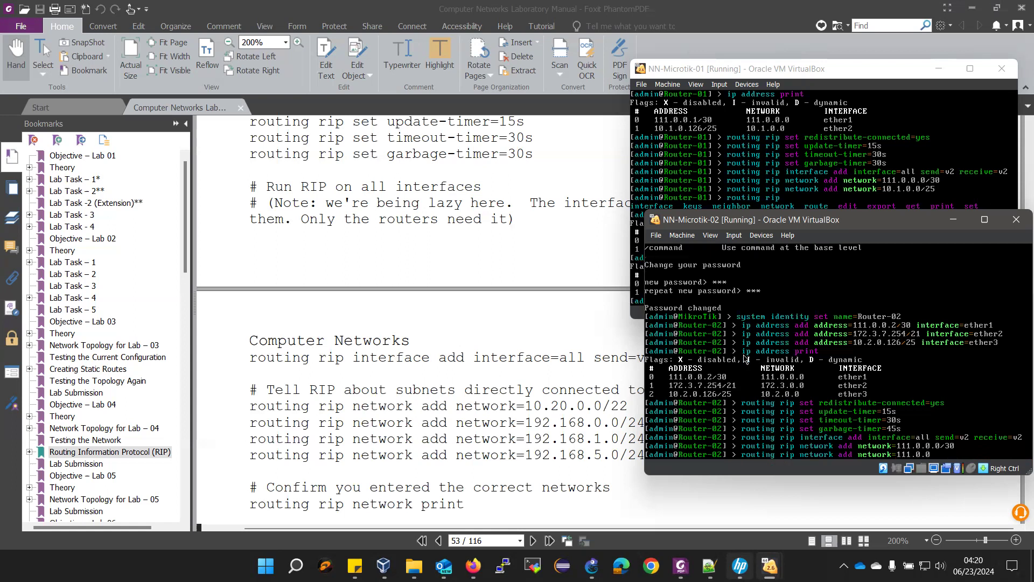
key("BackSpace")
type("72.3")
key("Return")
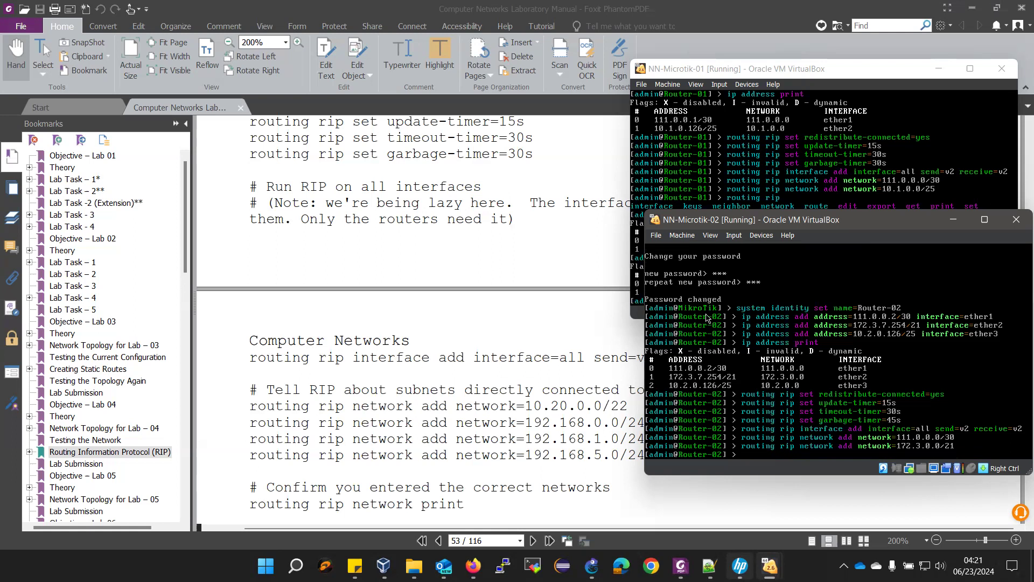
- Add 10.2.0.0/25 as a RIP network and list Router-02's three RIP networks
key("Up")
key("BackSpace")
key("BackSpace")
key("BackSpace")
key("BackSpace")
key("BackSpace")
key("BackSpace")
key("BackSpace")
key("BackSpace")
key("BackSpace")
key("BackSpace")
key("BackSpace")
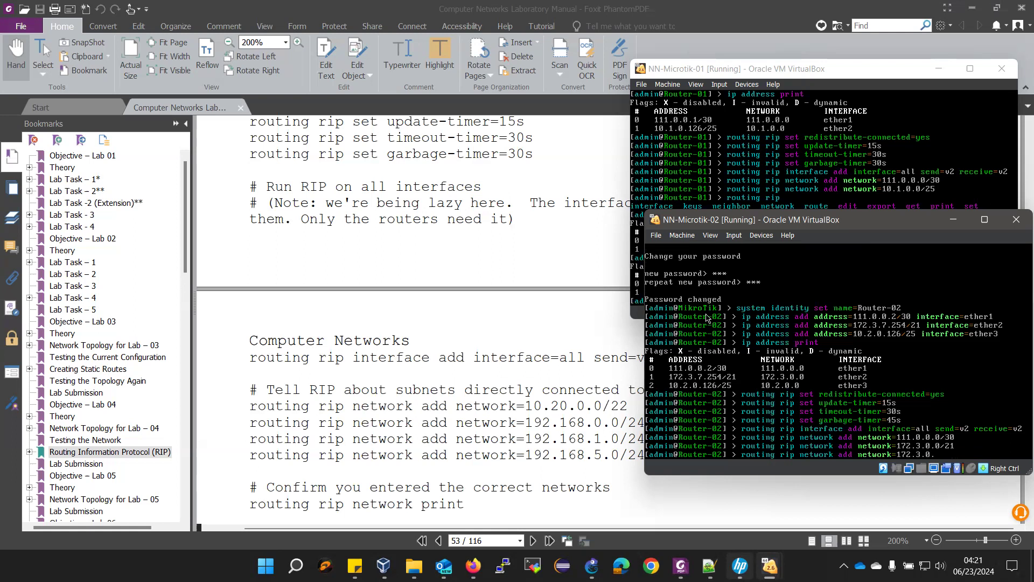
type("0.")
key("Return")
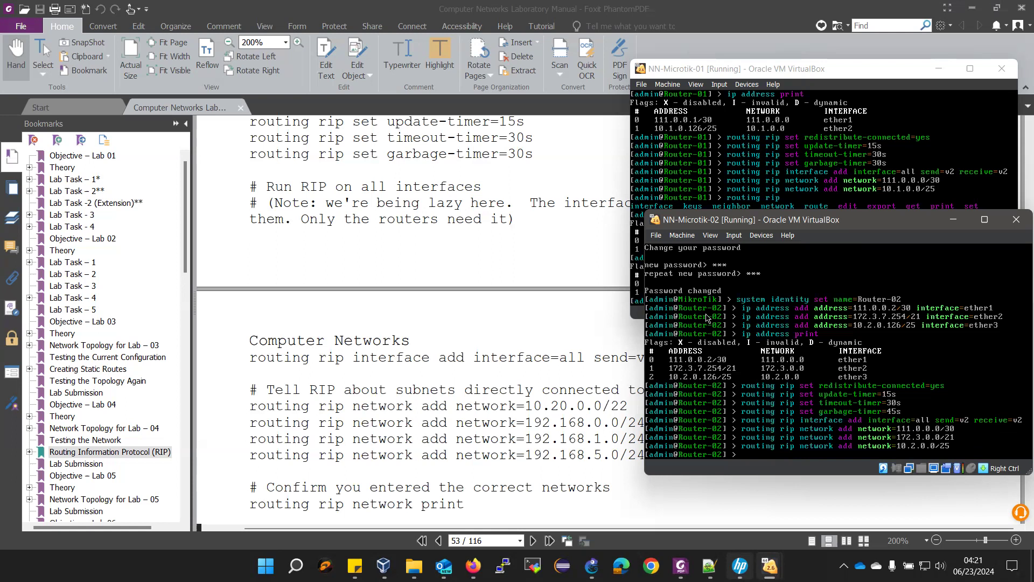
type("routing rip network print")
key("Return")
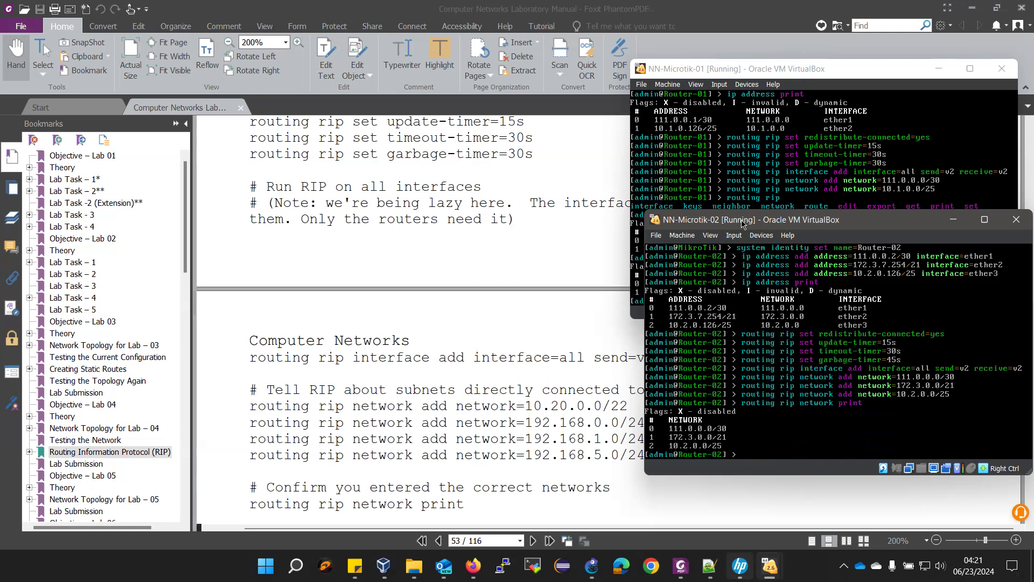
- Print the RIP routes on both routers; Router-02 learned 10.1.0.0/25 at metric 2
left_click_drag(741, 224, 268, 85)
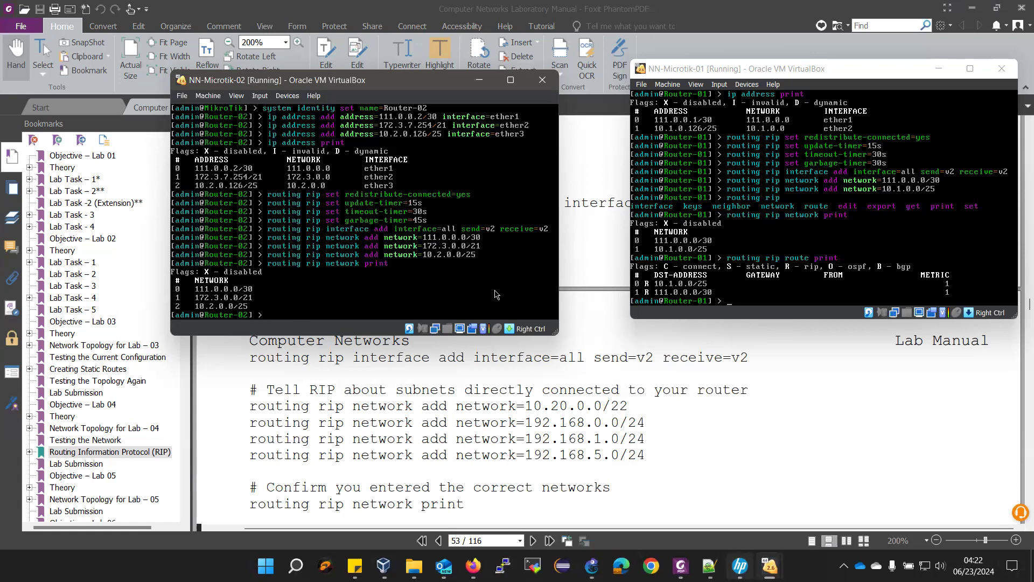
left_click(725, 315)
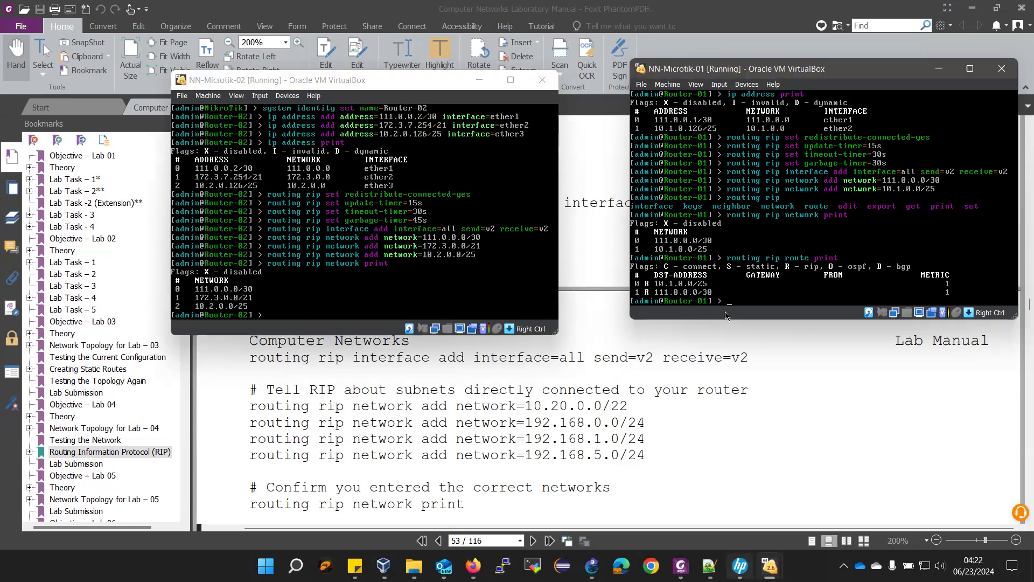
key("Up")
key("Return")
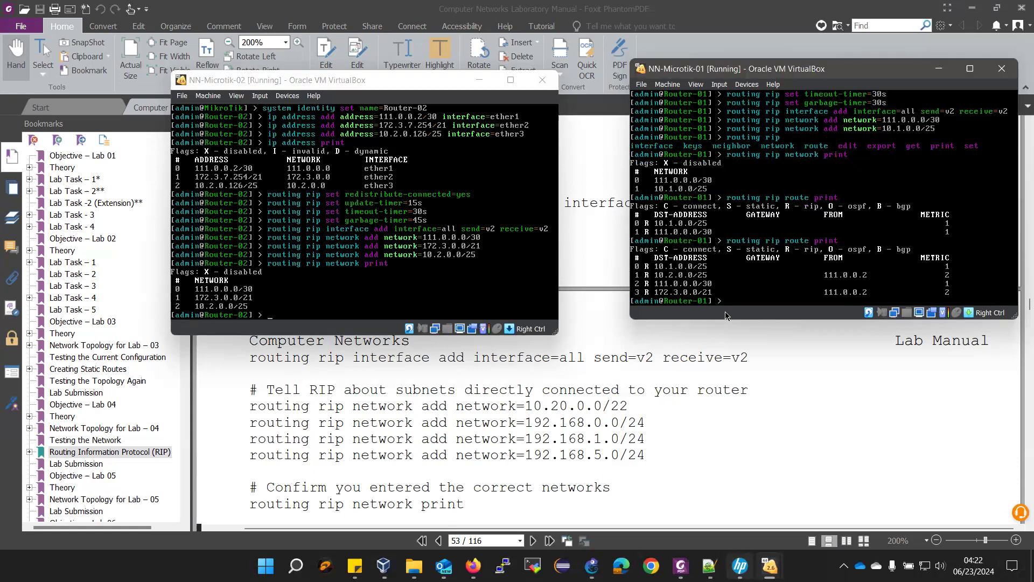
left_click(843, 263)
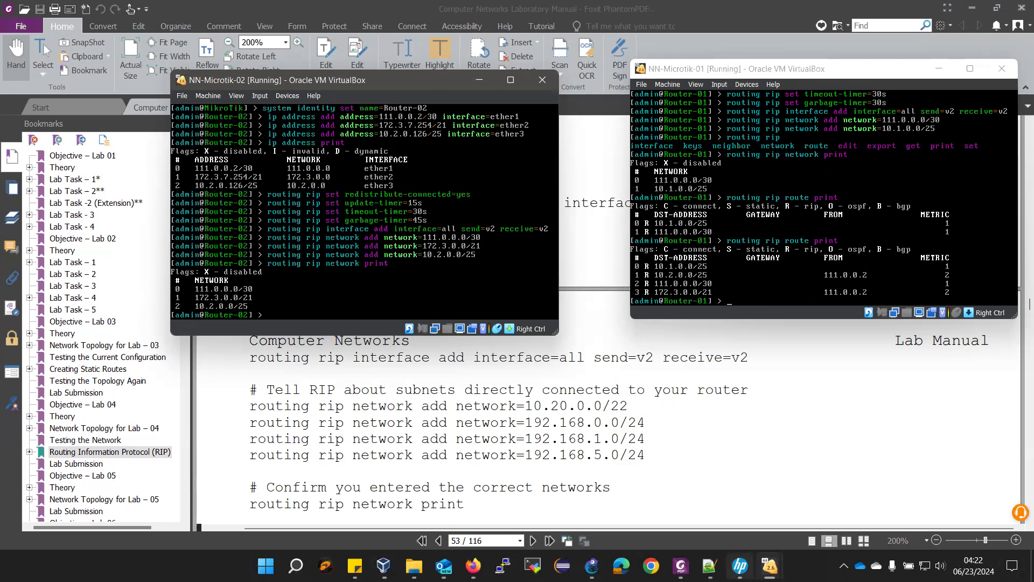
type("outing rip route print")
key("Return")
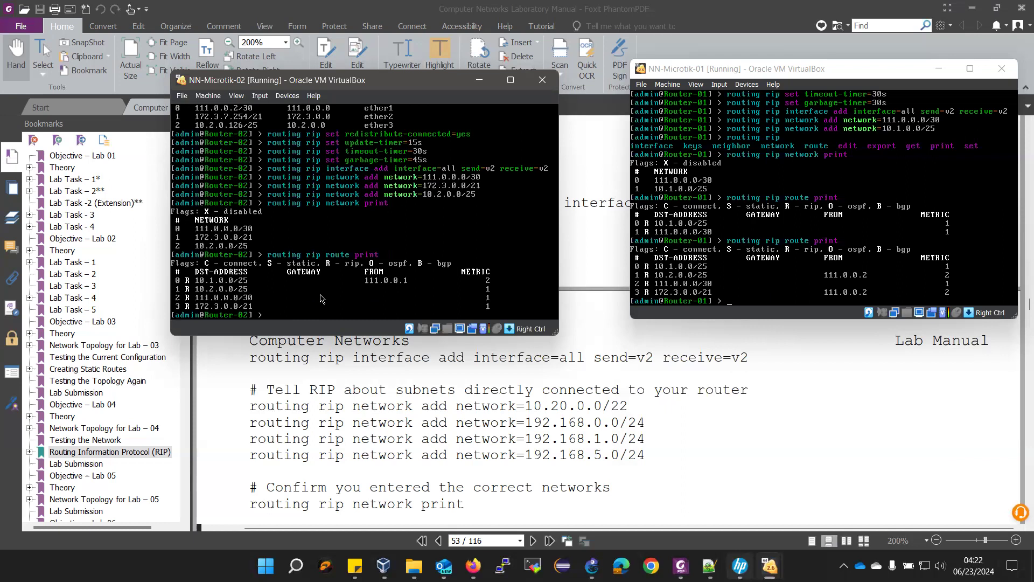
- Go to the 'Objective – Lab 05' section of the Foxit lab manual
left_click(455, 456)
scroll(455, 456, "down", 5)
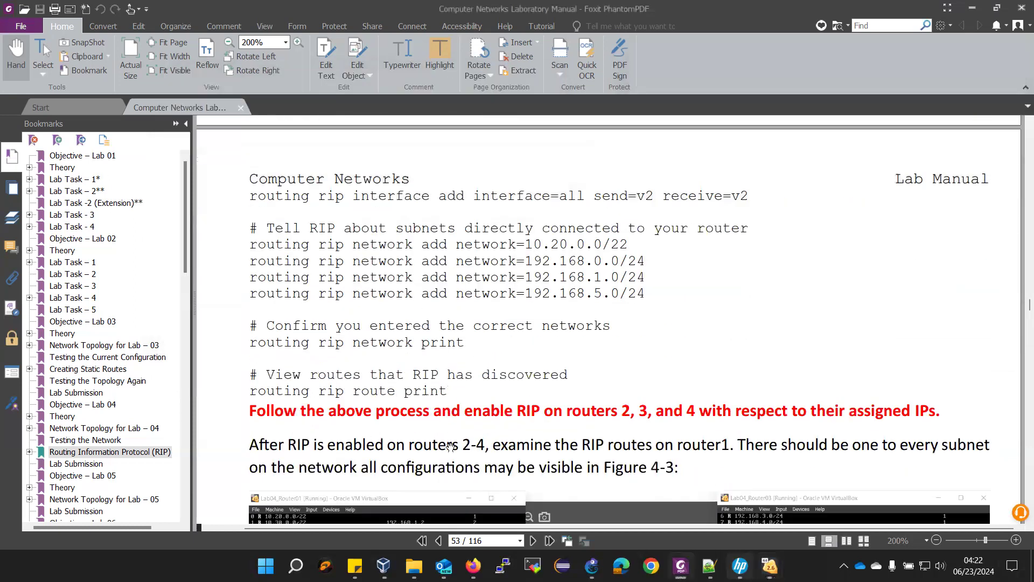
scroll(81, 458, "down", 1)
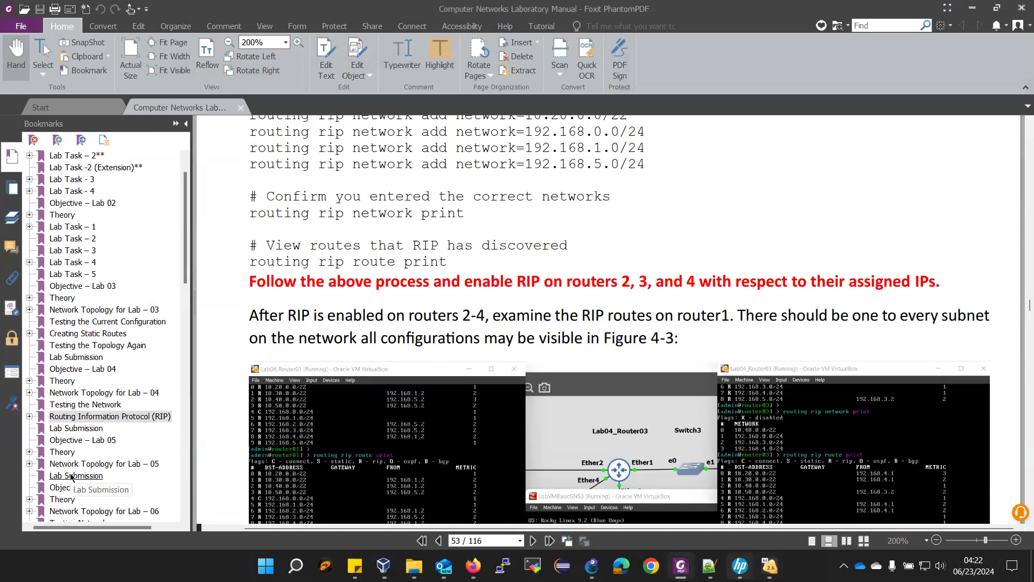
left_click(81, 439)
scroll(435, 364, "down", 6)
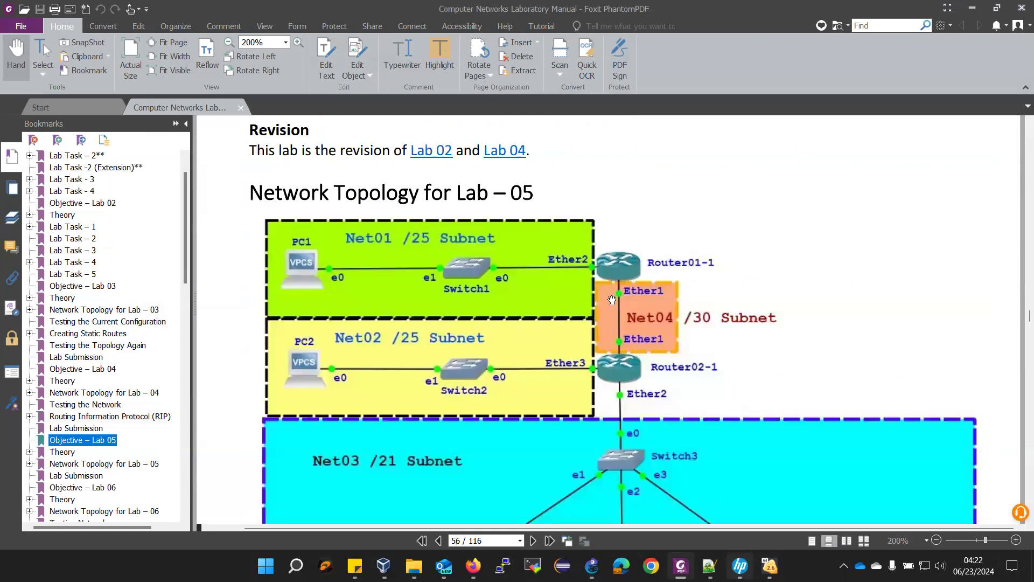
- Look over the Lab 05 topology diagram, then return to the Router-02 console
scroll(629, 400, "down", 3)
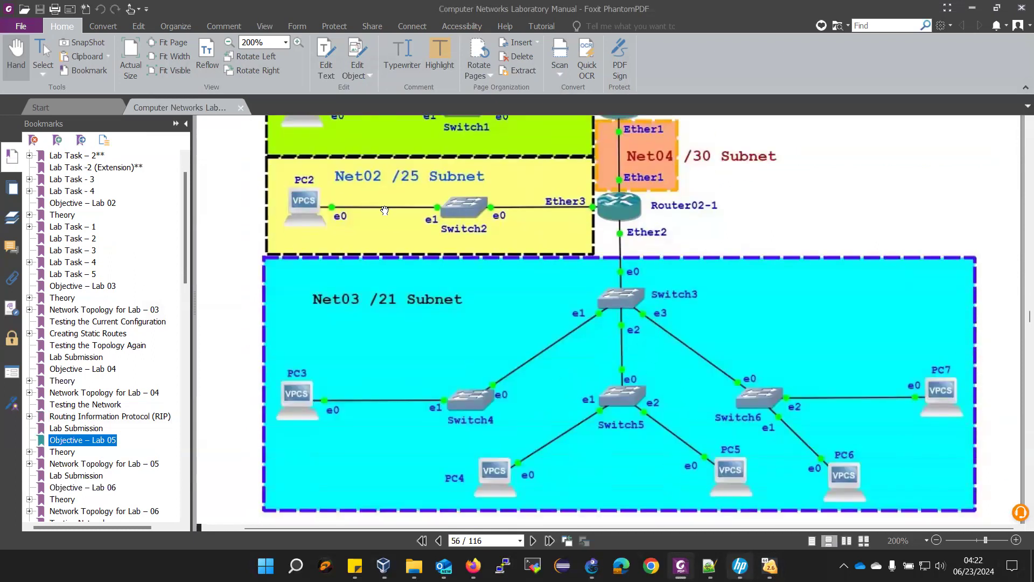
scroll(675, 237, "up", 1)
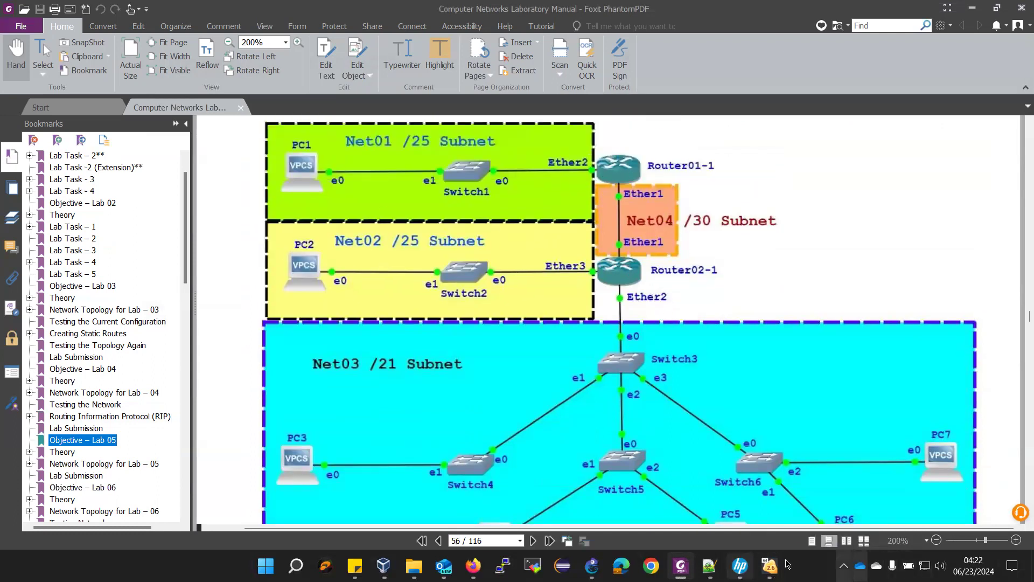
mouse_move(763, 564)
left_click(697, 466)
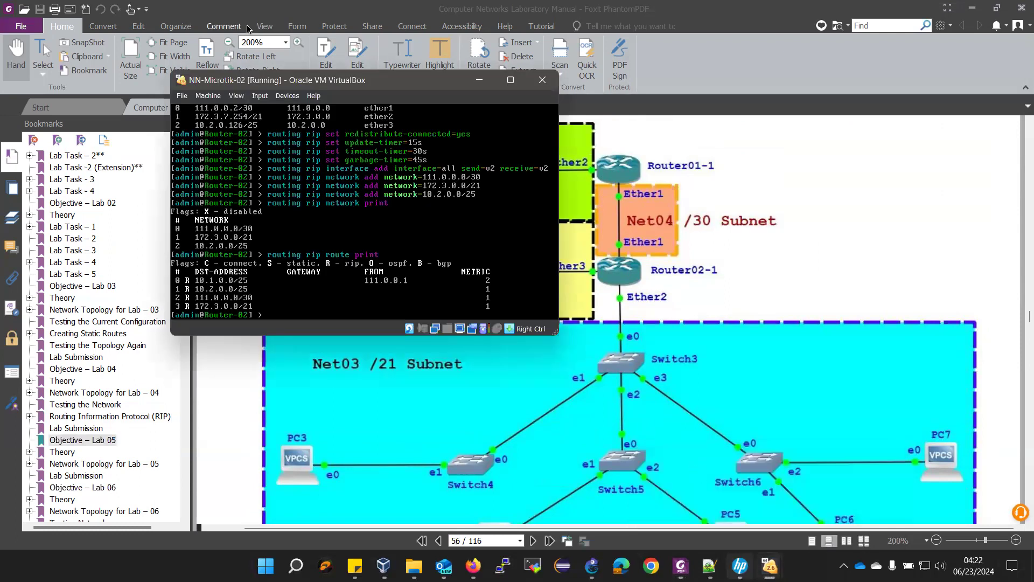
- Switch to Router-01 and list its interface addresses with 'ip address print'
left_click_drag(236, 80, 115, 67)
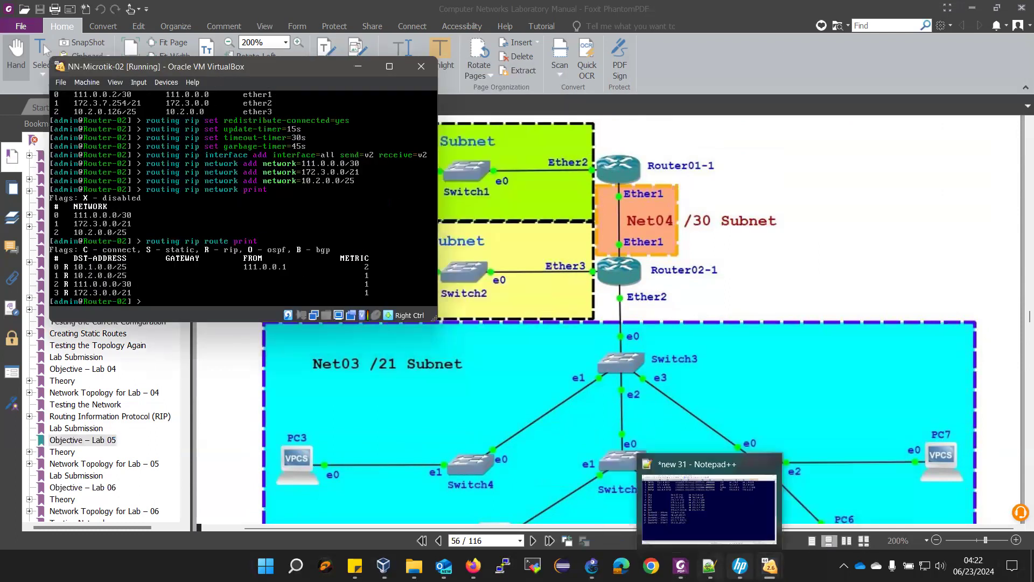
mouse_move(769, 565)
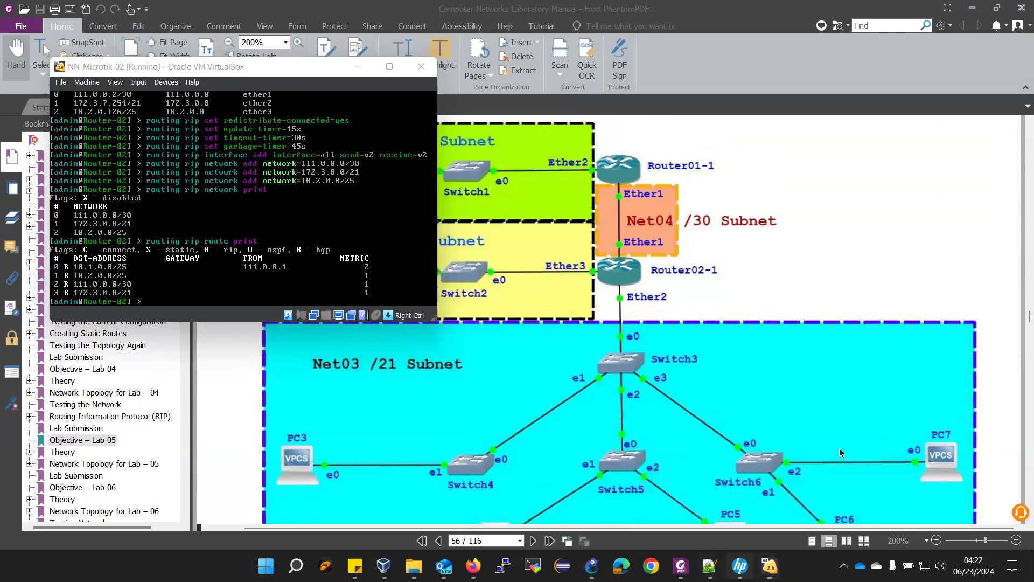
left_click(808, 495)
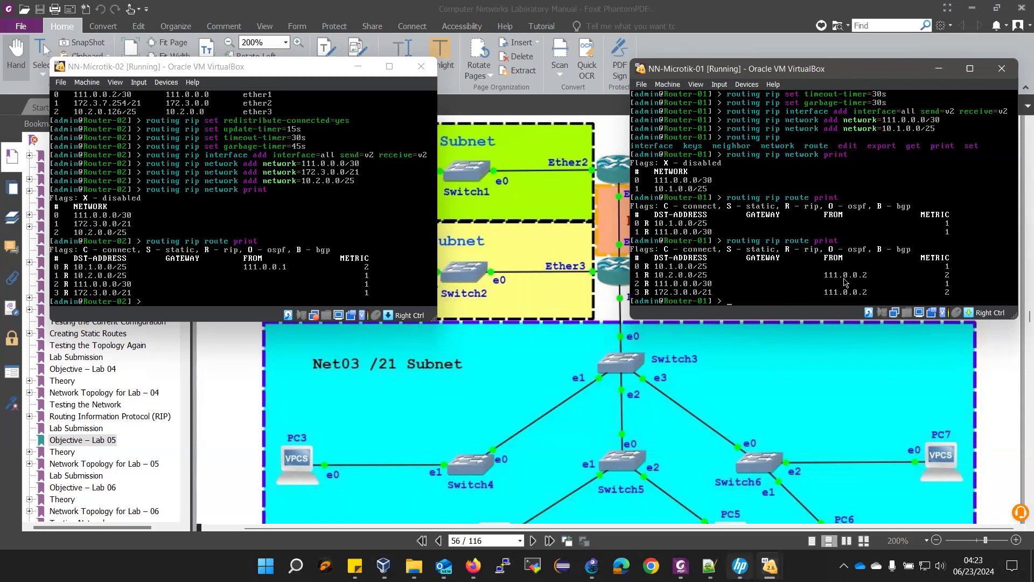
type("dress print")
key("Return")
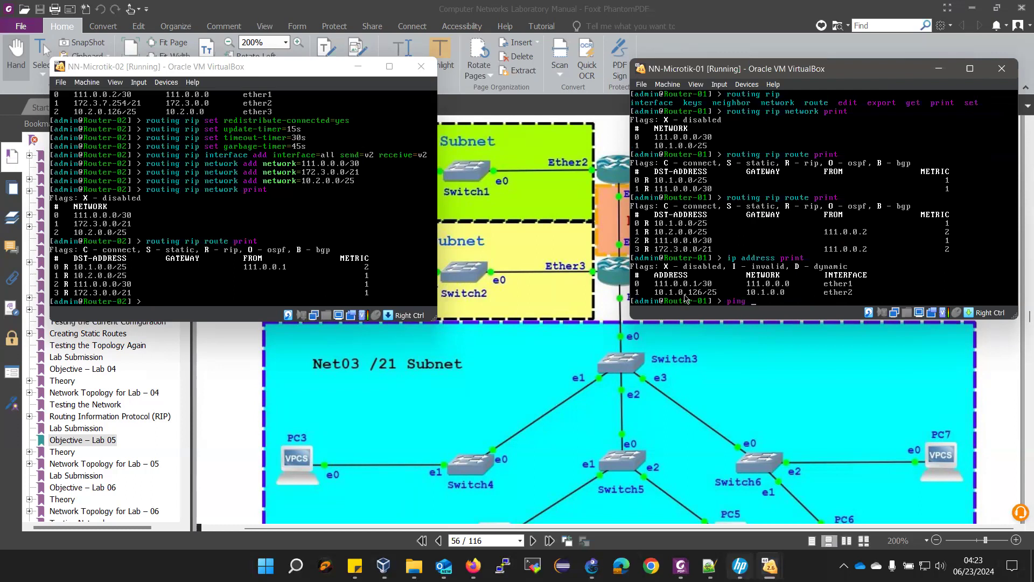
- Ping 111.0.0.2 from Router-01, getting 3 of 3 replies with 0% loss
type("ping 111.0.0.2")
key("Return")
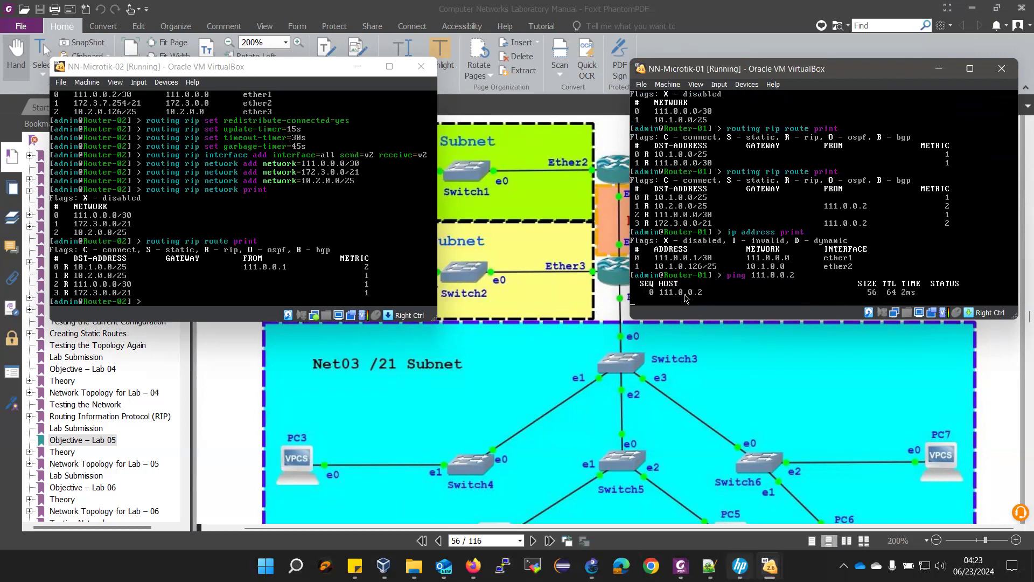
key("ctrl+c")
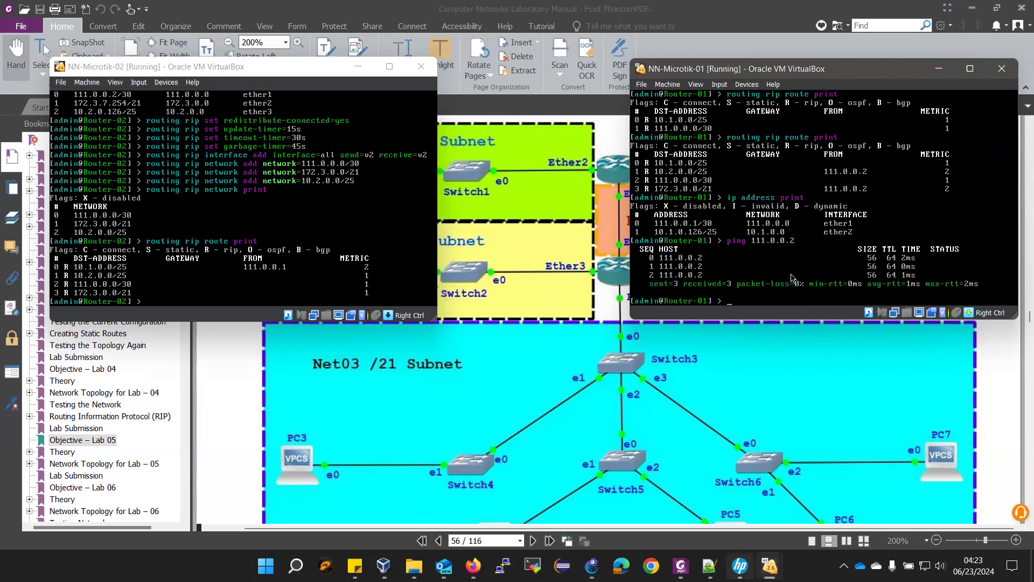
- Ping 111.0.0.1 from Router-02 (2 of 2 replies), then return to the GNS3 NN-Lab05 topology
left_click(184, 74)
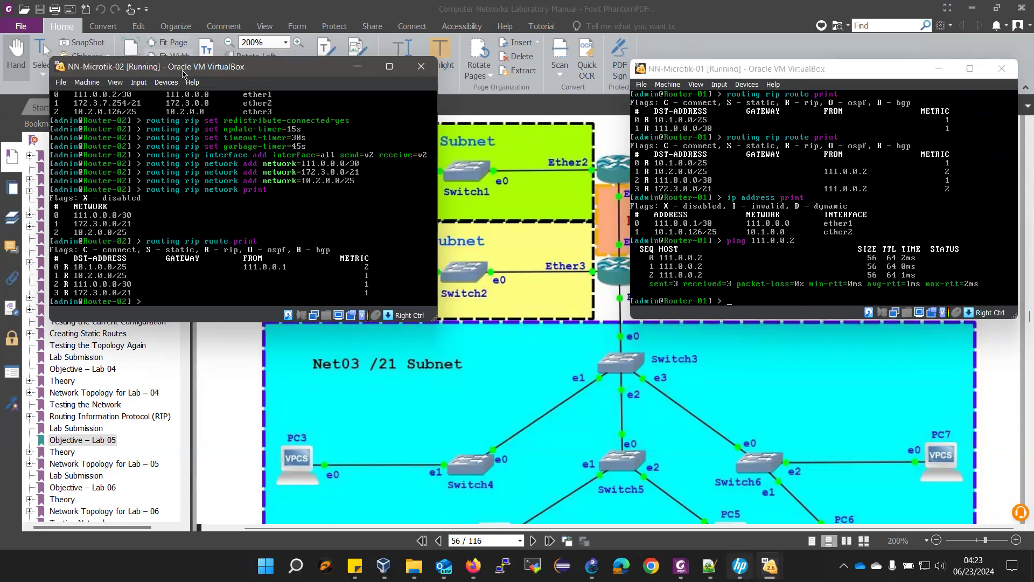
type("ping 111.0.0.1")
key("Return")
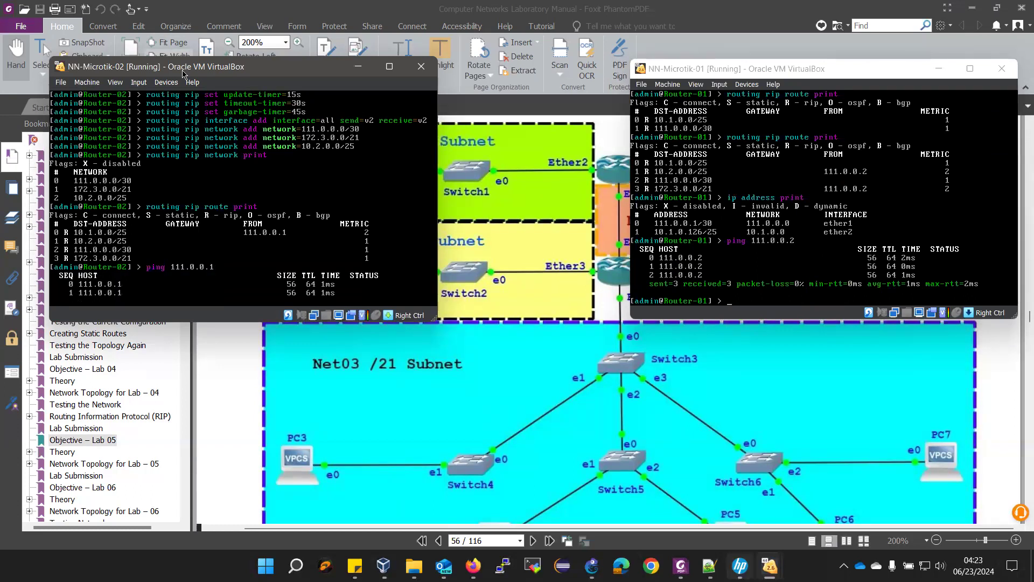
key("ctrl+c")
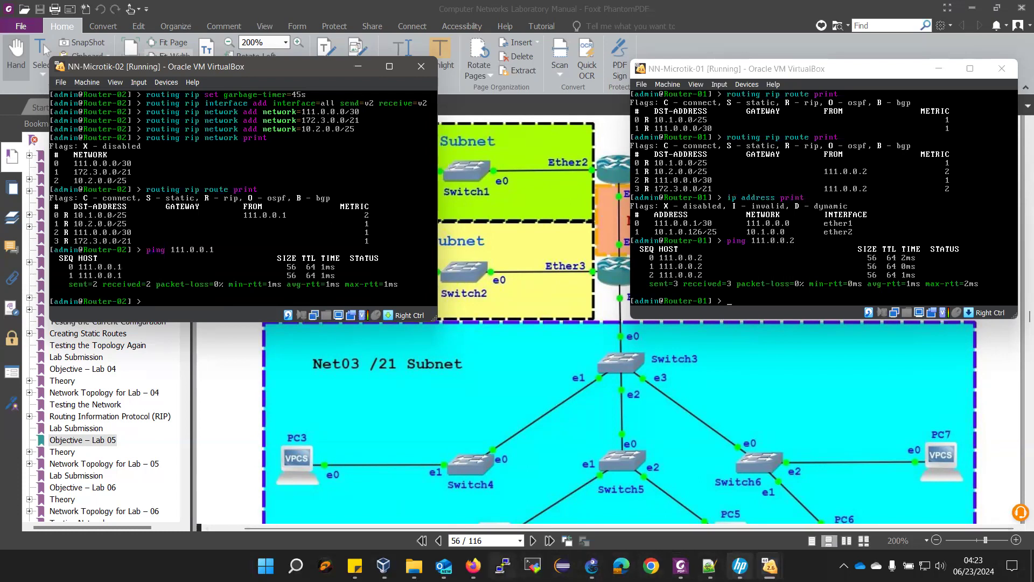
left_click(591, 565)
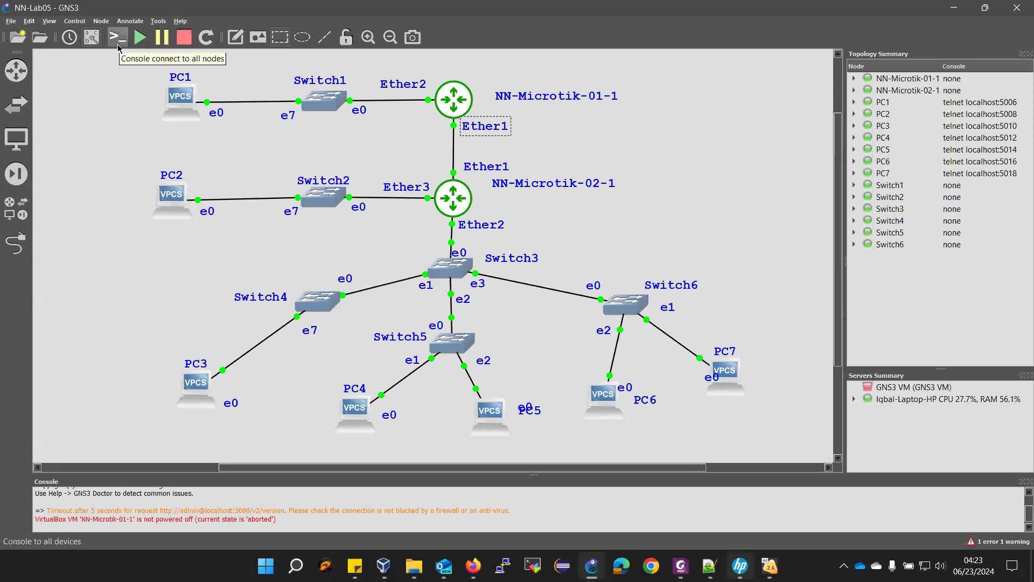
- Connect consoles to all nodes, giving PC1 and PC3–PC7 their own Solar-PuTTY tabs
left_click(118, 48)
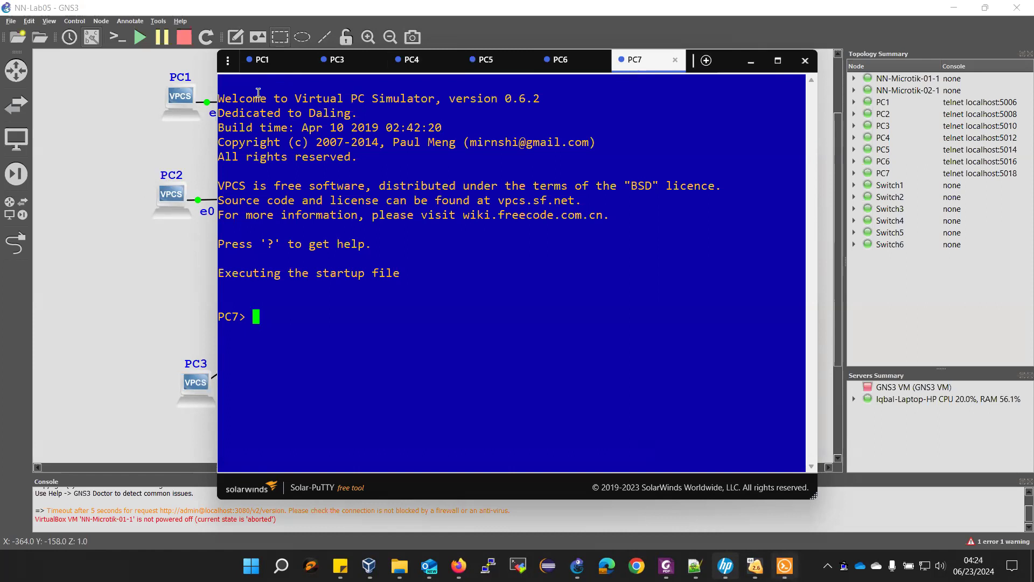
- Open a Solar-PuTTY console session for PC2 from the GNS3 topology
left_click(168, 185)
right_click(168, 186)
left_click(188, 210)
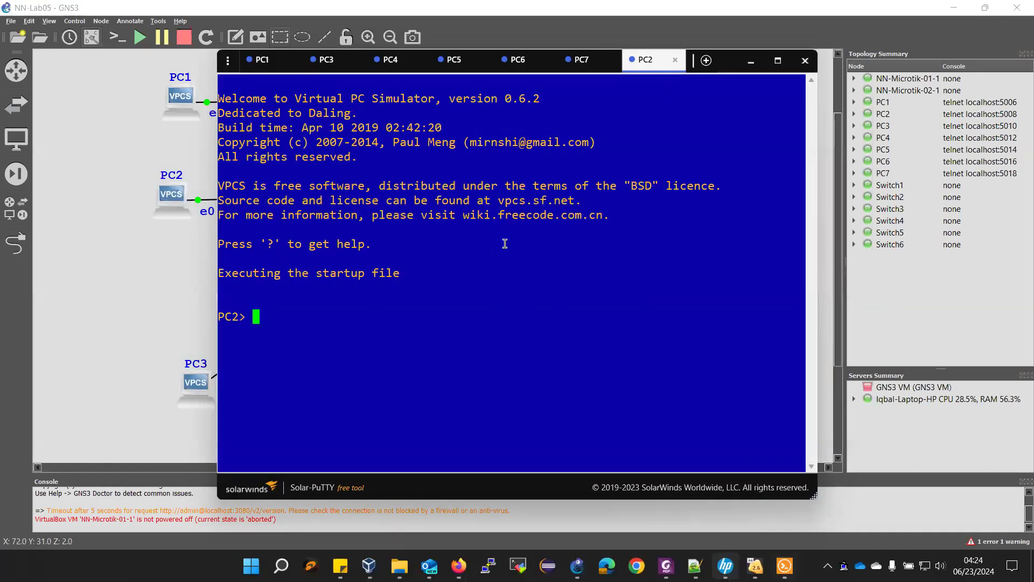
- Select PC1's address 10.1.0.1/25 and gateway 10.1.0.126 on line 6 of the addressing notes
left_click(262, 61)
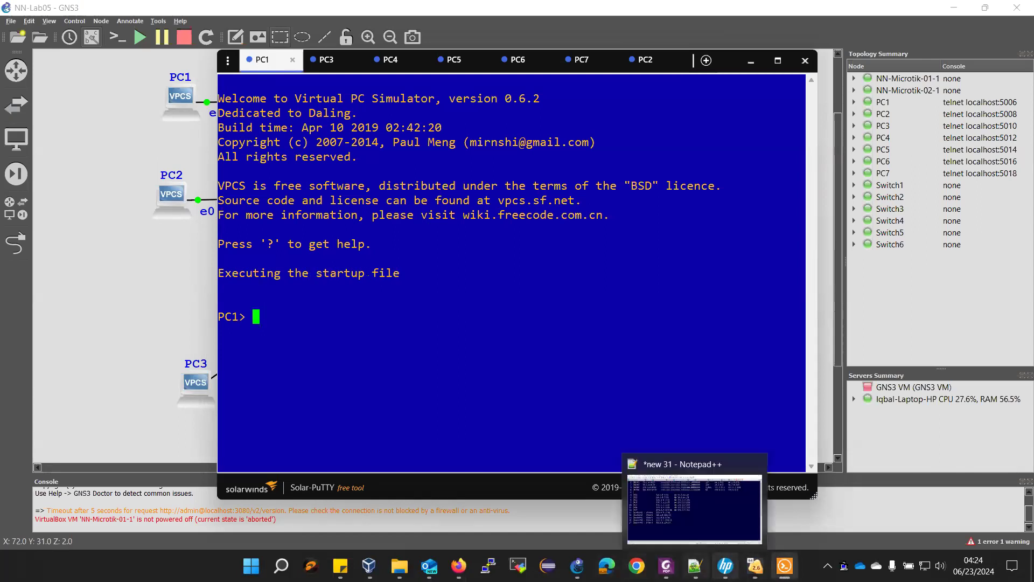
left_click(695, 565)
left_click_drag(213, 176, 468, 179)
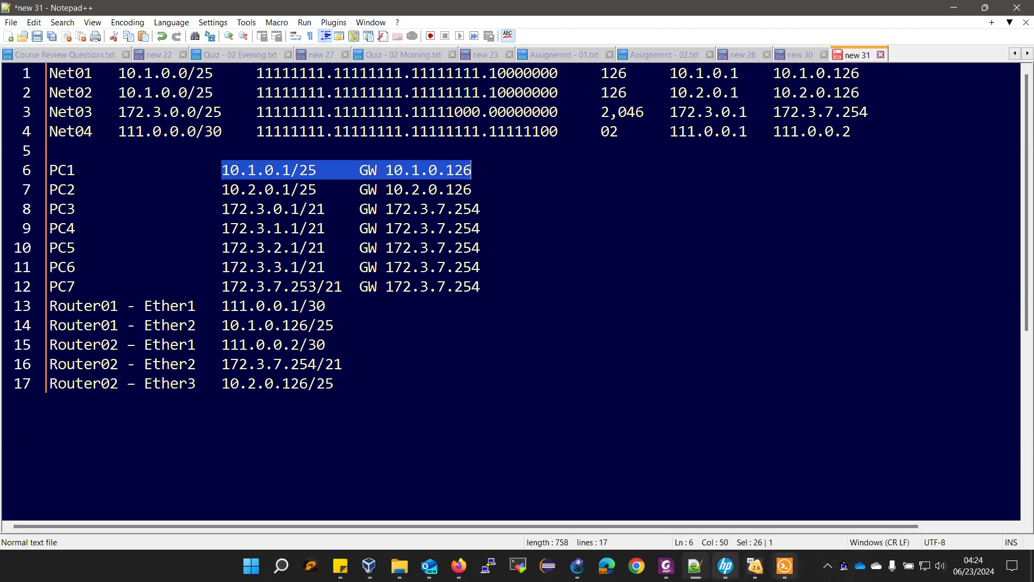
- Give PC1 address 10.1.0.1/25 with gateway 10.1.0.126 and save its configuration
key("alt+Tab")
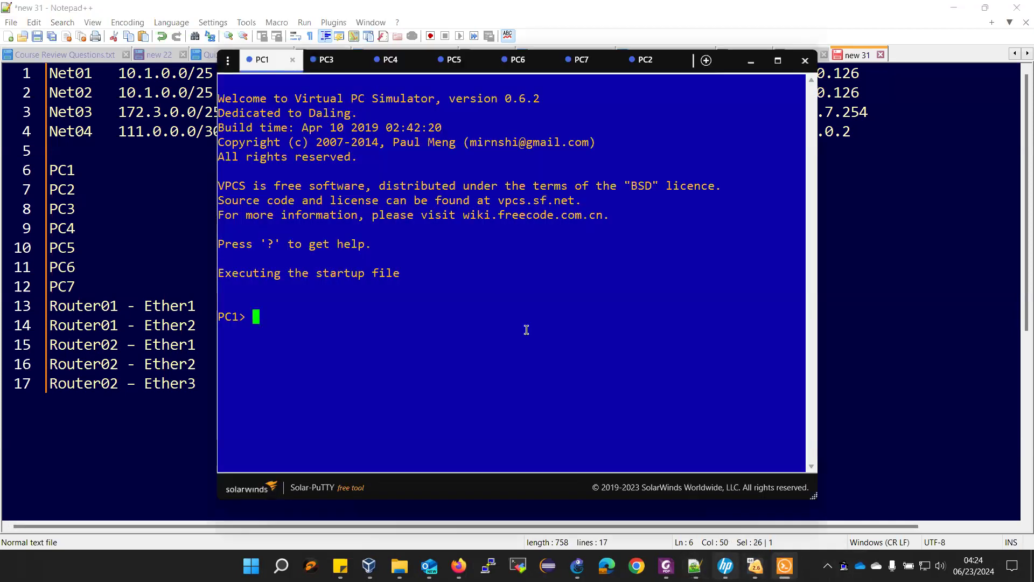
type("ip")
right_click(514, 350)
key("Left")
key("Left")
key("Left")
key("Left")
key("Left")
key("Left")
key("Left")
key("Left")
key("Left")
key("Left")
key("Left")
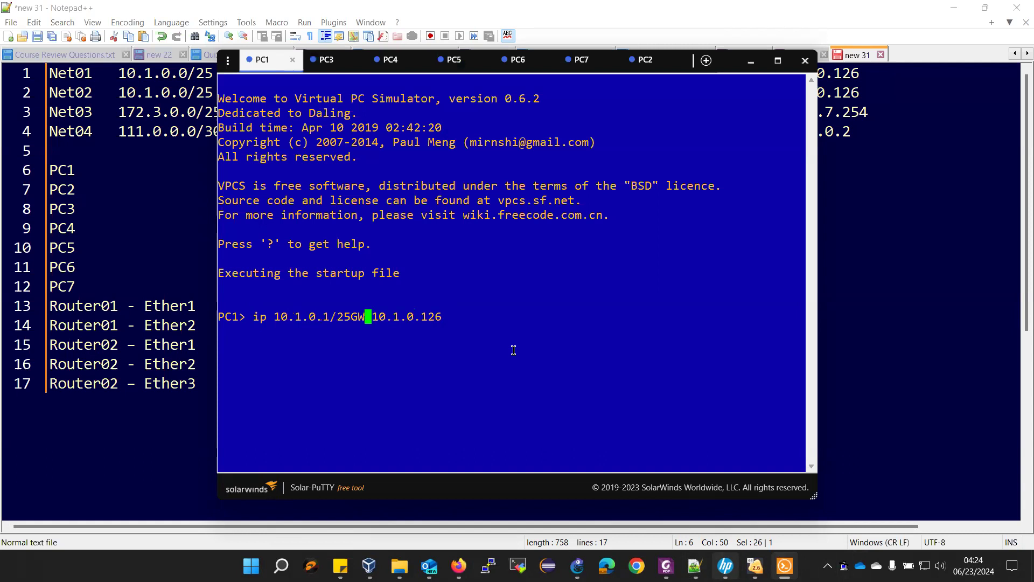
key("BackSpace")
key("BackSpace")
key("Return")
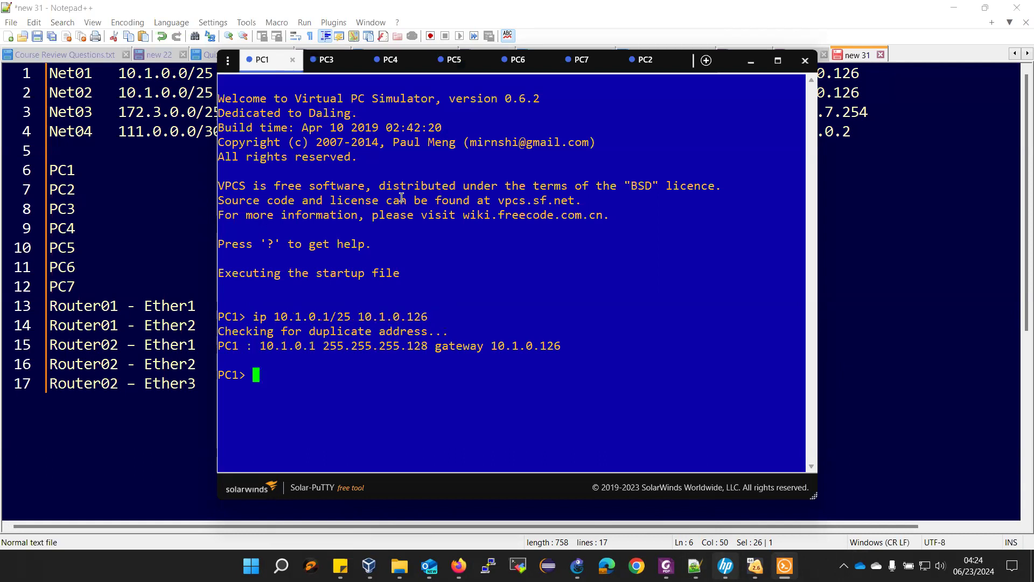
type("save")
key("Return")
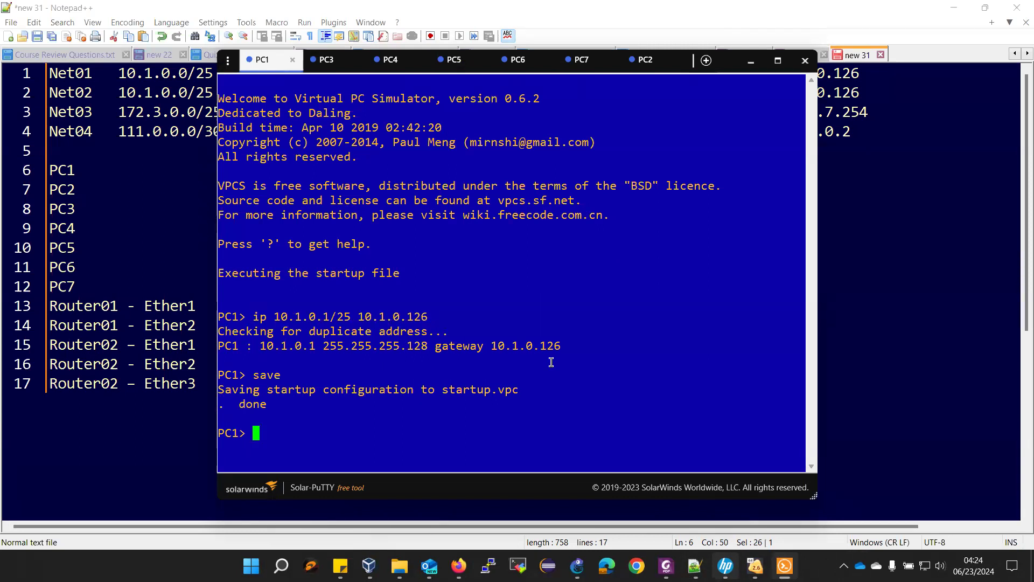
- Select PC2's address and gateway on line 7 of the addressing notes
left_click(650, 62)
left_click(175, 265)
left_click(225, 192)
left_click_drag(224, 193, 473, 194)
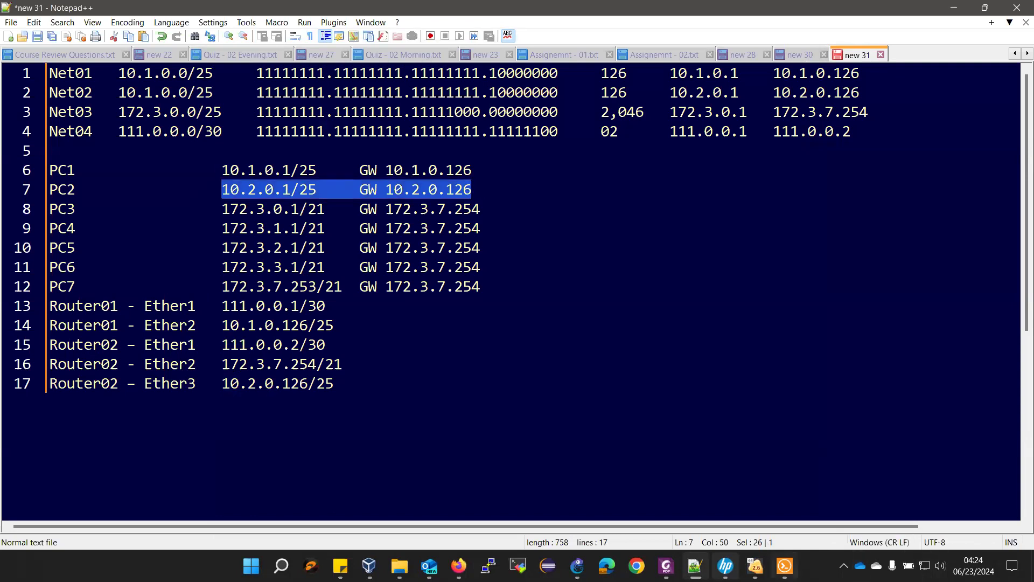
- Apply 'ip 10.2.0.1/25 10.2.0.126' on PC2 and save it to startup.vpc
mouse_move(784, 566)
left_click(734, 462)
right_click(305, 332)
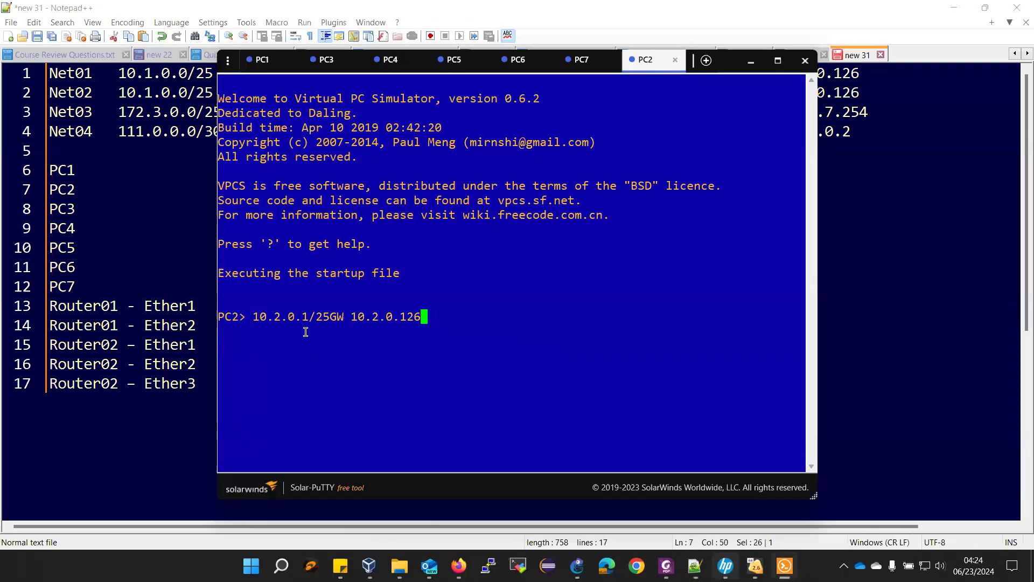
key("Left")
key("Left")
key("Left")
key("Left")
key("Left")
key("Left")
key("Left")
key("Left")
key("Left")
key("Left")
key("BackSpace")
key("BackSpace")
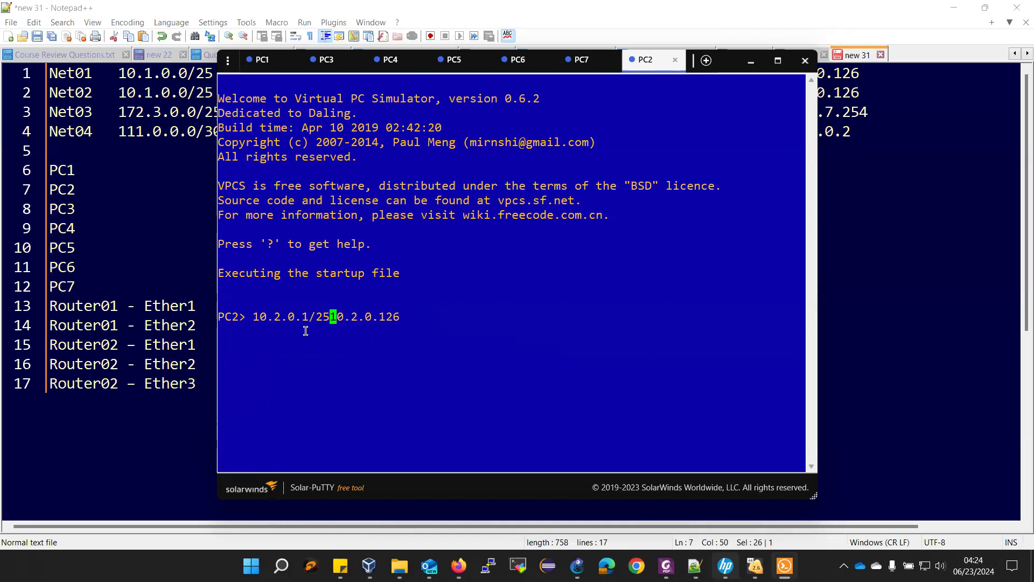
key("Left")
key("Left")
key("Left")
key("Left")
key("Left")
key("Left")
key("Left")
key("Left")
key("Left")
key("Left")
key("Left")
key("Left")
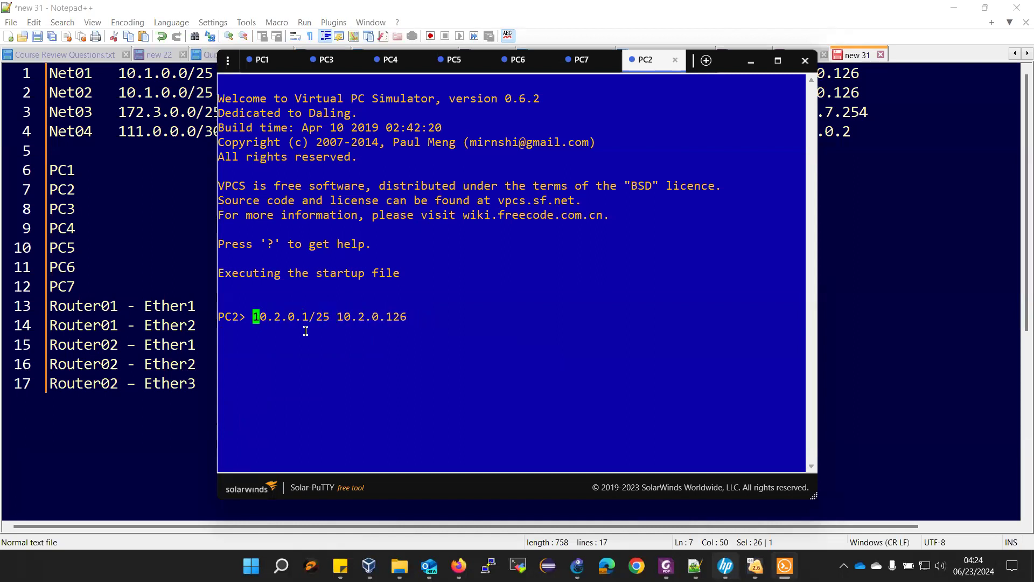
type("ip")
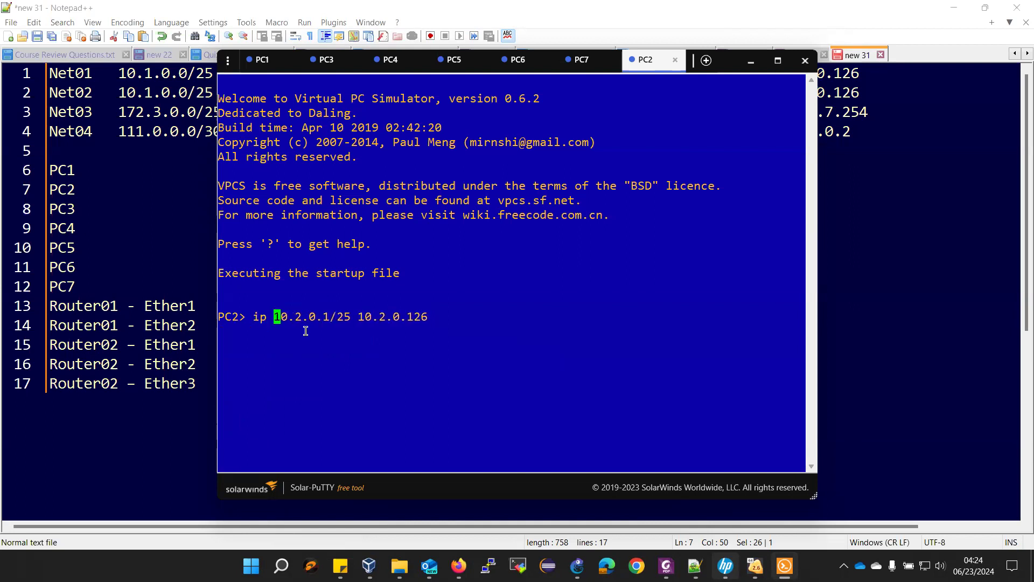
key("Return")
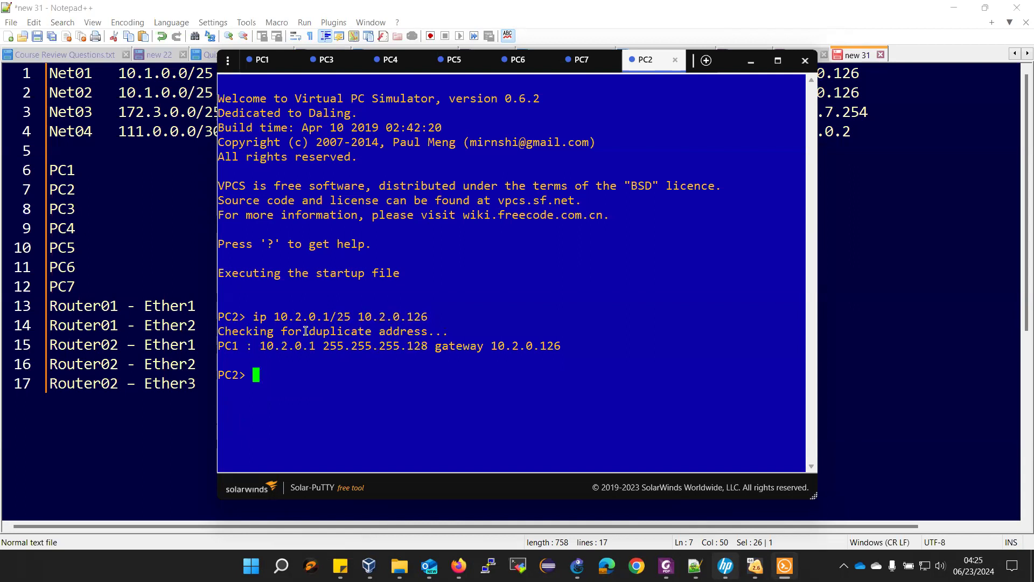
type("save")
key("Return")
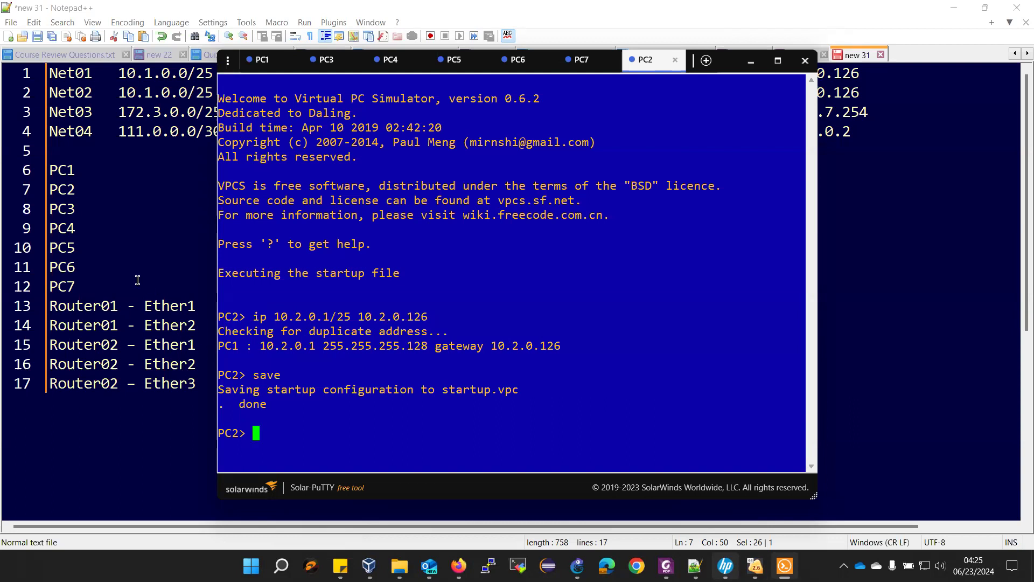
- Copy line 8's addressing and set PC3 to 172.3.0.1/21, gateway 172.3.7.254, then save
left_click(326, 59)
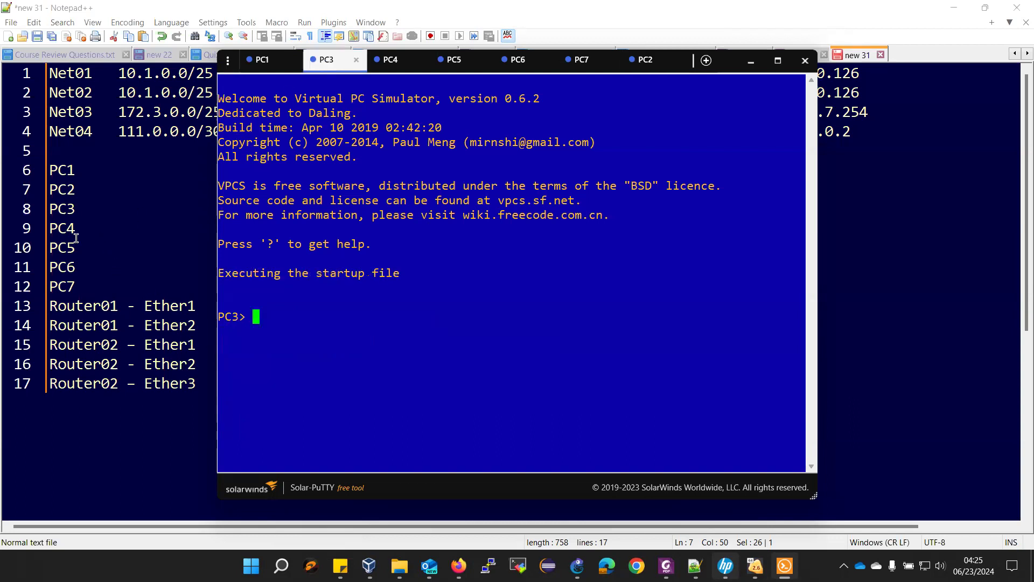
left_click(111, 247)
left_click_drag(229, 209, 472, 210)
left_click_drag(216, 211, 493, 211)
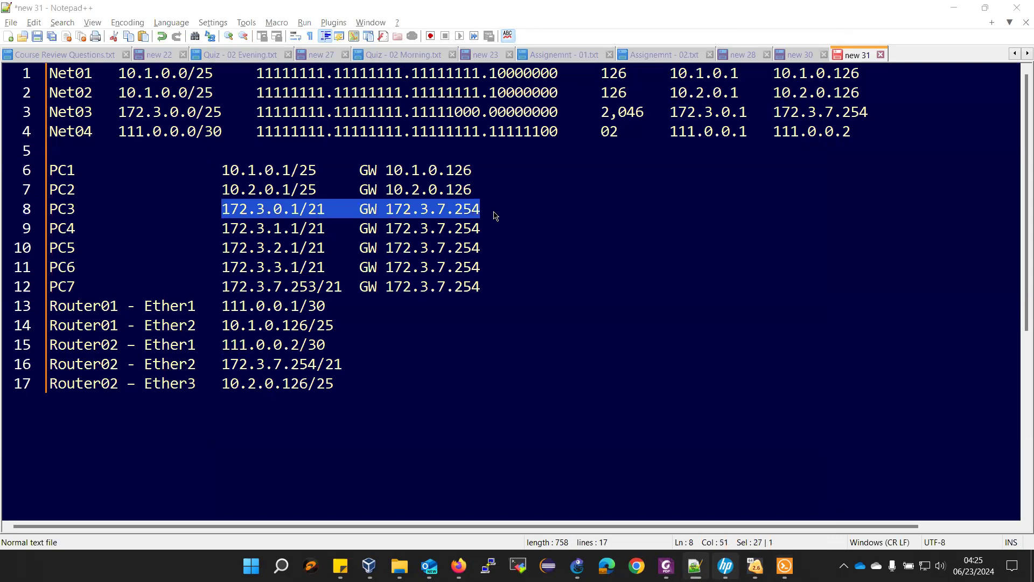
key("alt+Tab")
type("ip")
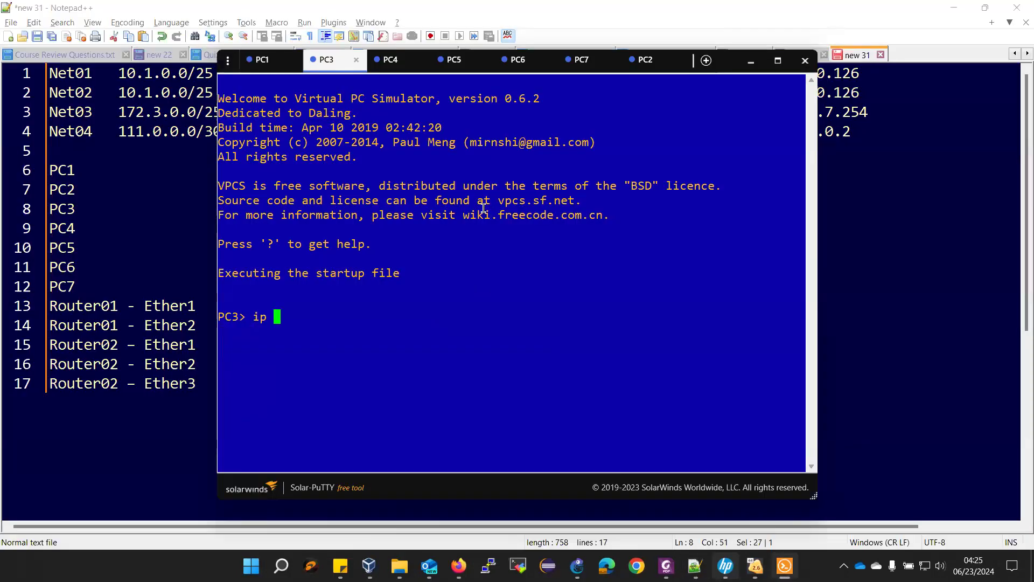
right_click(482, 211)
key("Left")
key("Left")
key("Left")
key("Left")
key("Left")
key("Left")
key("Left")
key("Left")
key("Left")
key("Left")
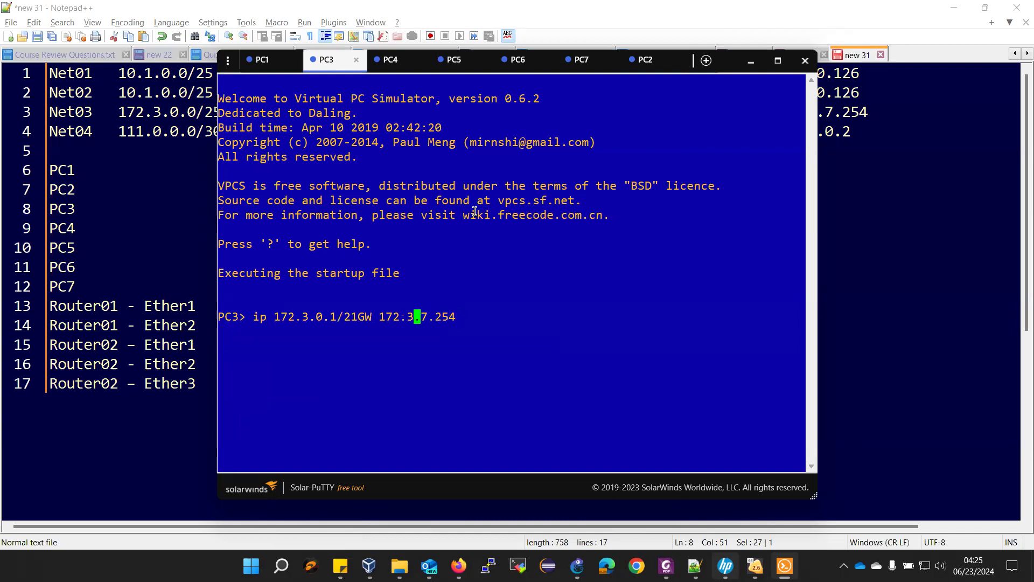
key("BackSpace")
key("BackSpace")
key("BackSpace")
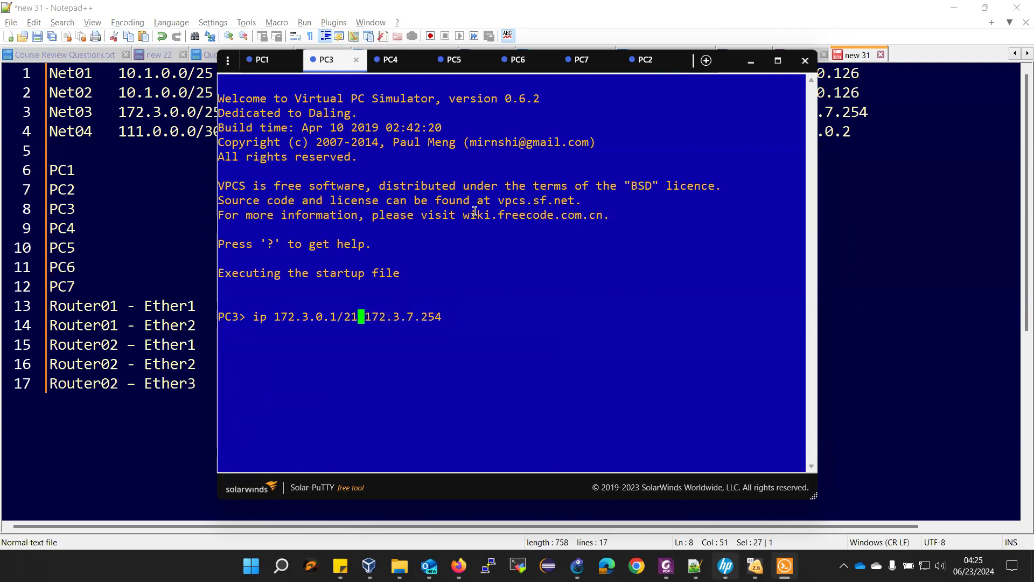
key("Return")
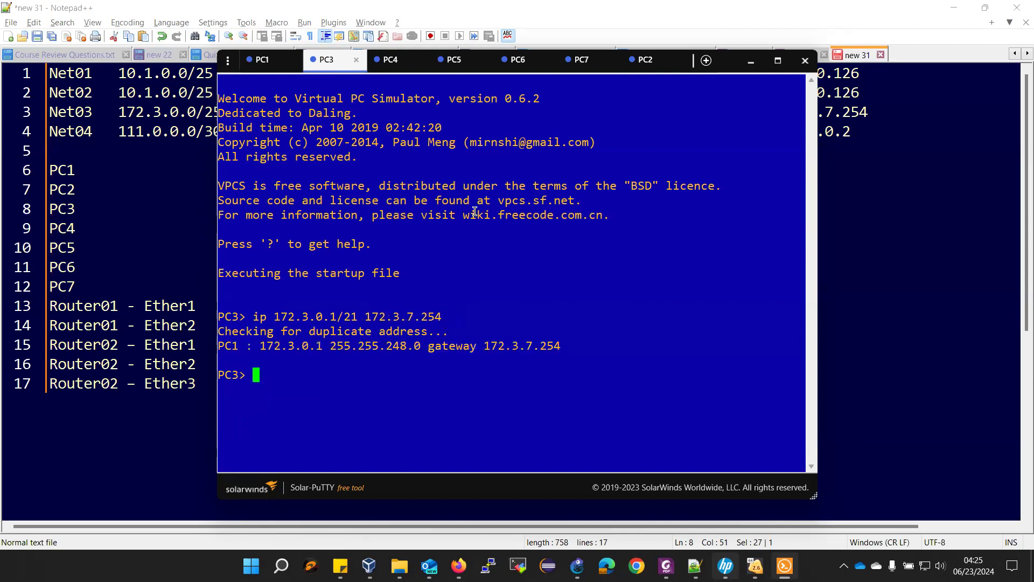
type("save")
key("Return")
- Open PC4's console and select its address and gateway on line 9 of the notes
left_click(401, 59)
left_click(185, 208)
left_click_drag(222, 229, 503, 230)
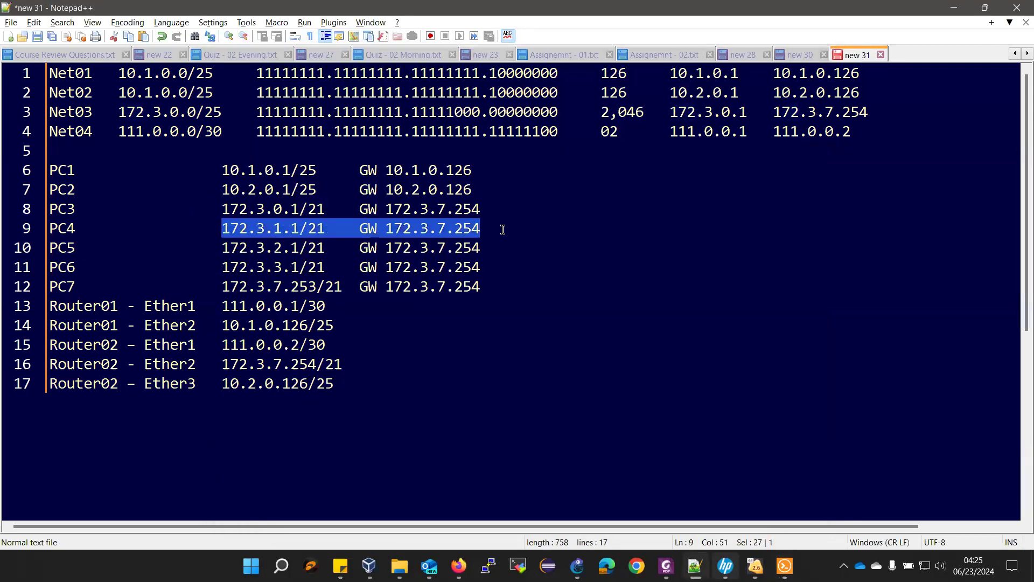
- Apply 'ip 172.3.1.1/21 172.3.7.254' on PC4 and save it to startup.vpc
key("alt+Tab")
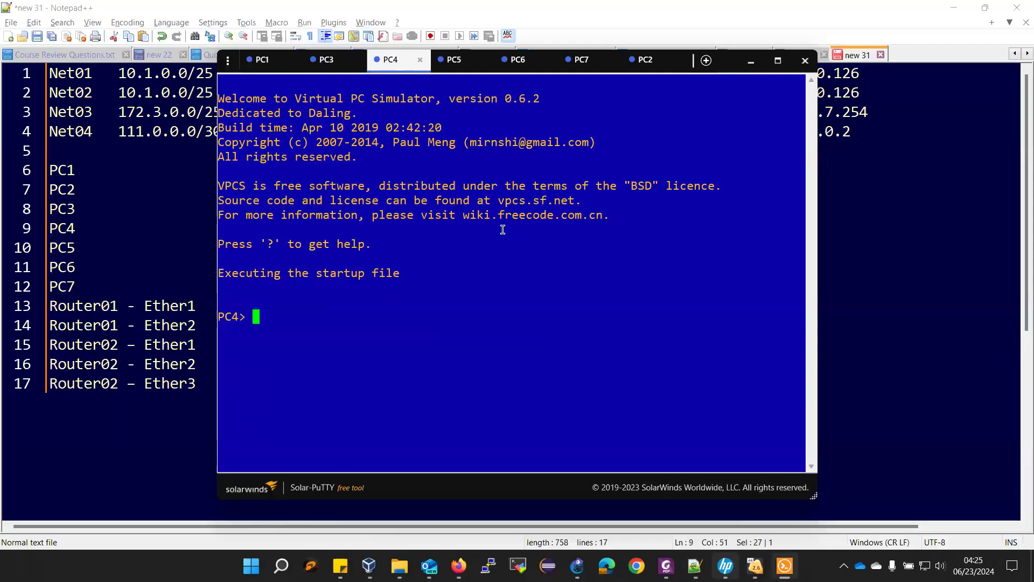
type("ip")
right_click(502, 229)
key("Left")
key("Left")
key("Left")
key("Left")
key("Left")
key("Left")
key("Left")
key("Left")
key("Left")
key("Left")
key("Left")
key("Left")
key("BackSpace")
key("BackSpace")
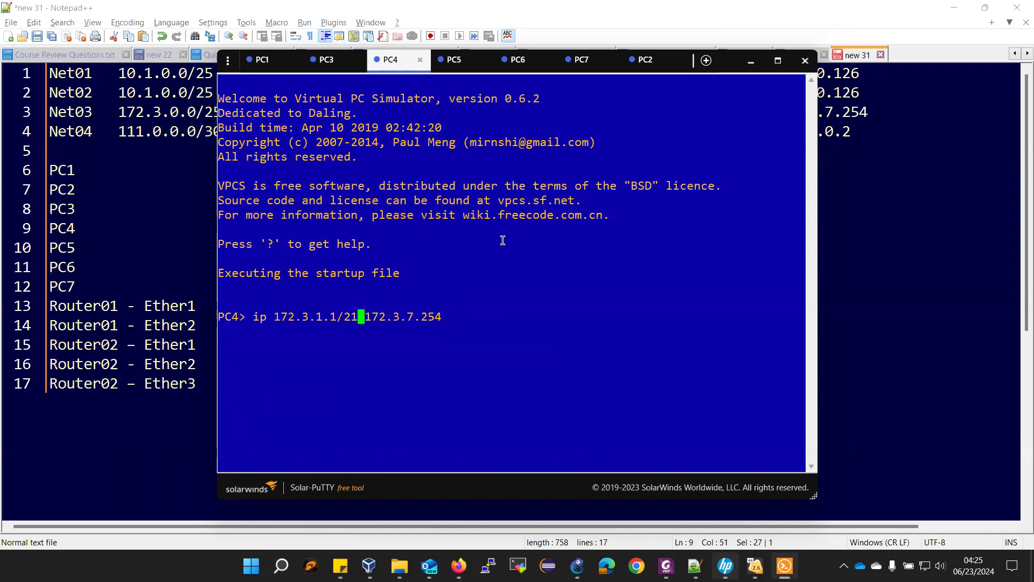
key("Return")
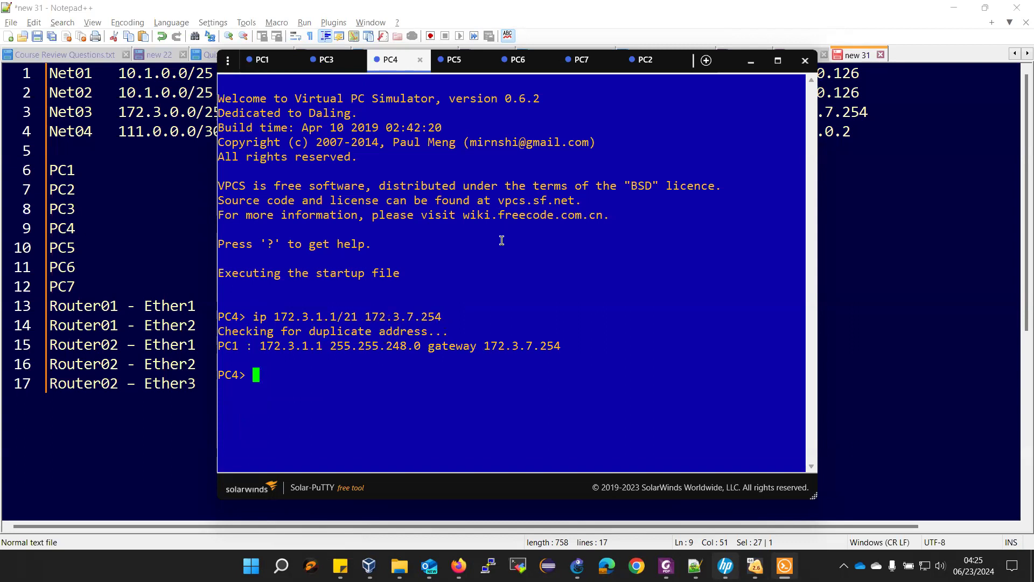
type("save")
key("Return")
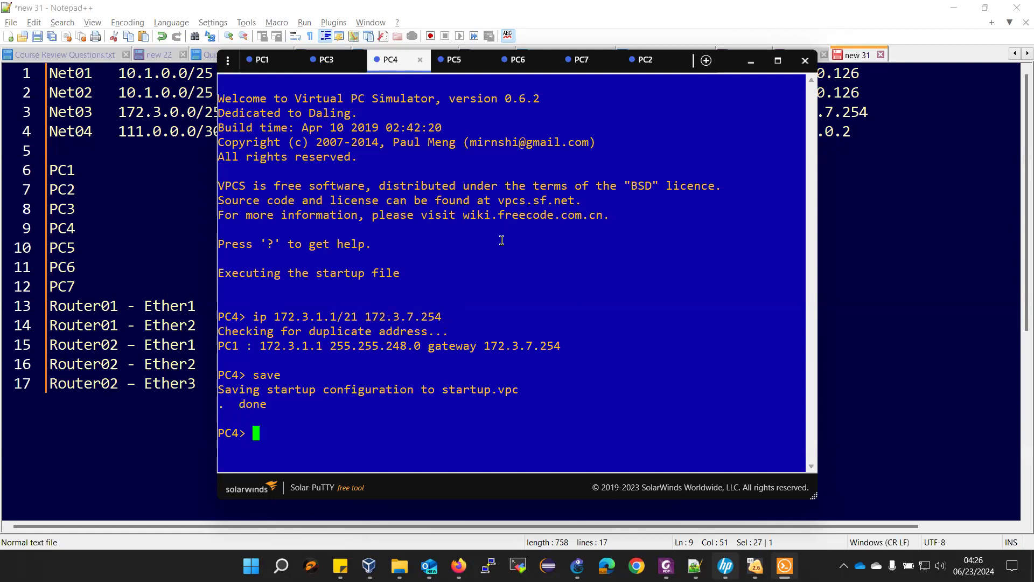
left_click(470, 63)
- Set PC5 to 172.3.2.1/21 with gateway 172.3.7.254 from line 10 and save it
left_click(116, 245)
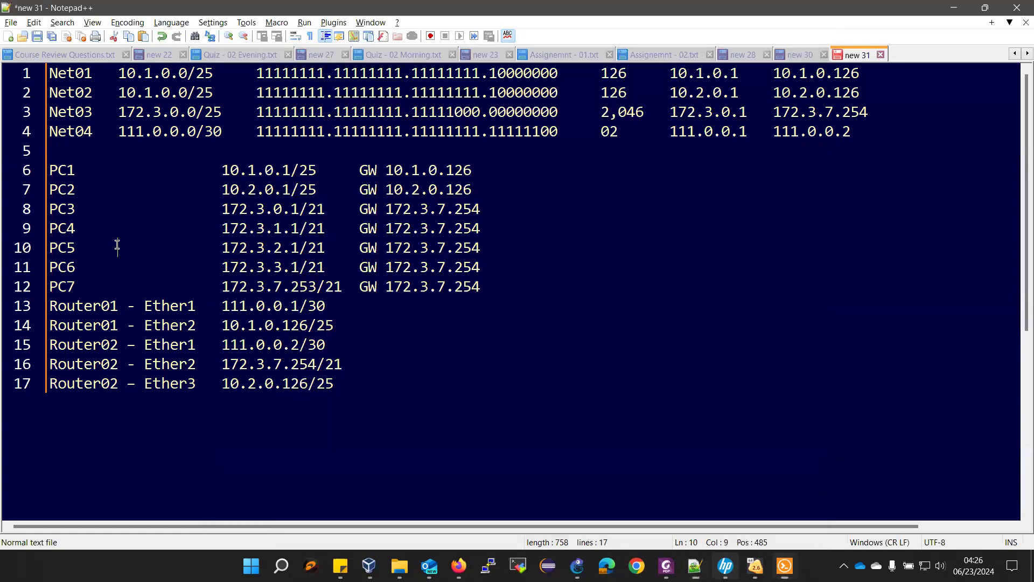
left_click_drag(215, 249, 476, 257)
key("alt+Tab")
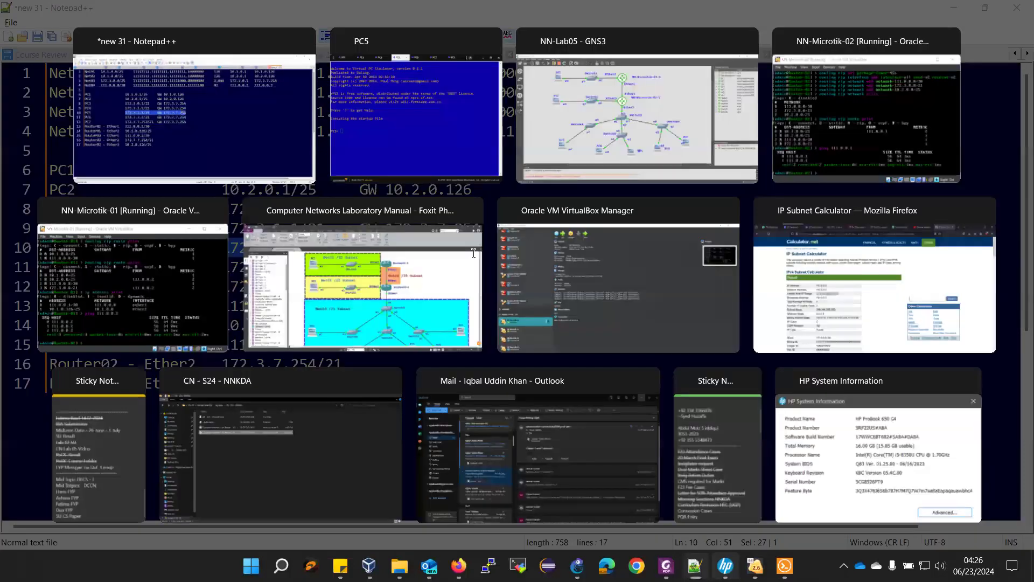
right_click(473, 255)
key("Left")
key("Left")
key("Left")
key("Left")
key("Left")
key("Left")
key("Left")
key("Left")
key("Left")
key("Left")
key("Left")
key("Left")
key("BackSpace")
key("BackSpace")
key("Left")
key("Left")
key("Left")
key("Left")
key("Left")
key("Left")
key("Left")
key("Left")
key("Left")
key("Left")
key("Left")
key("Left")
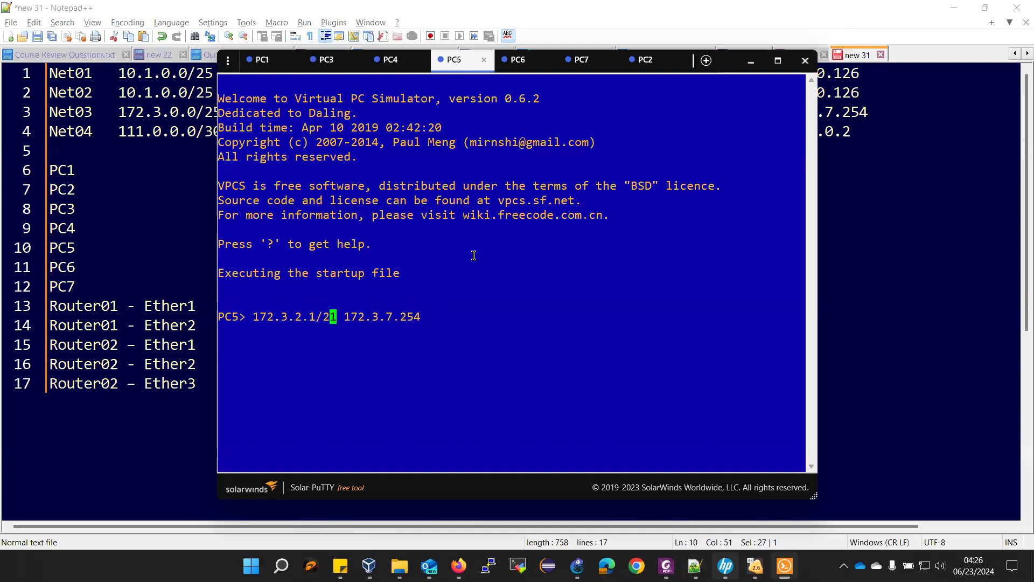
type("ip")
key("Return")
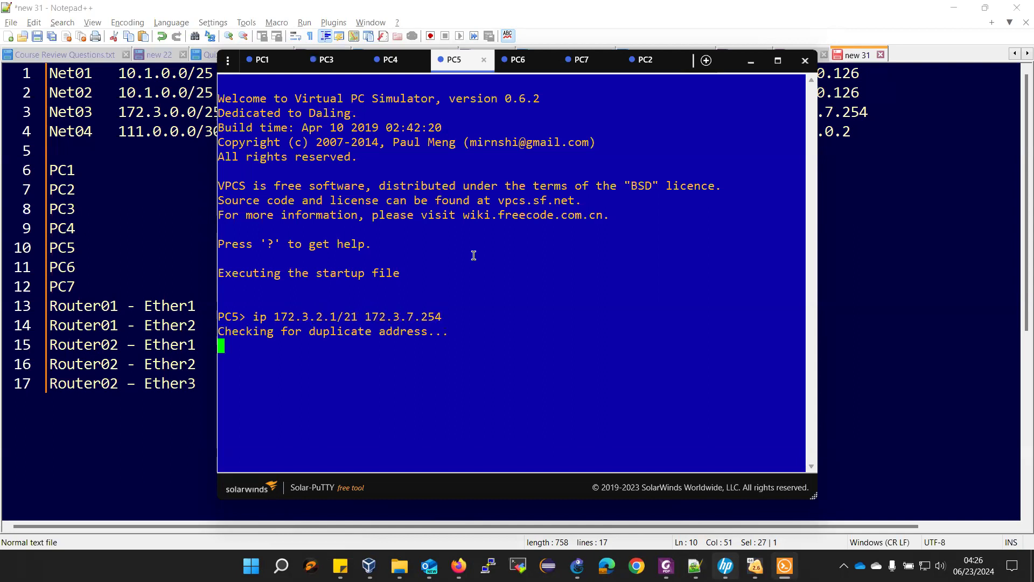
type("save")
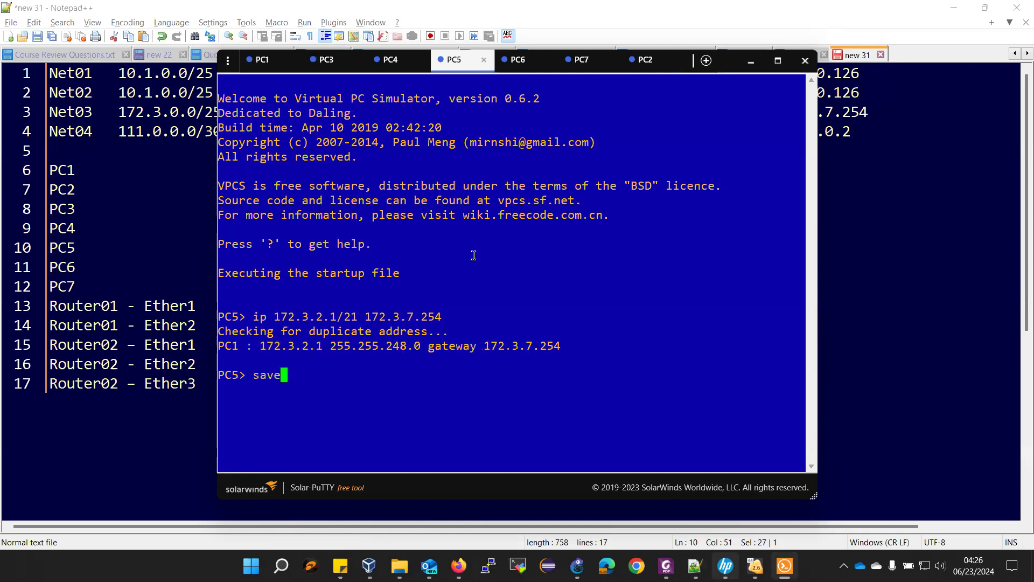
key("Return")
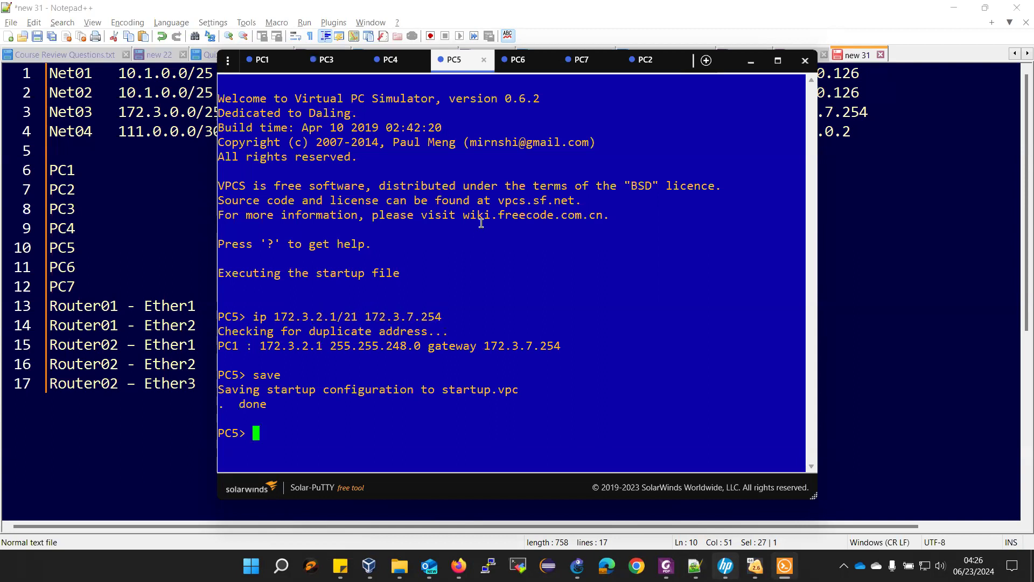
- Set PC6 to 172.3.3.1/21 with gateway 172.3.7.254 from line 11 and save it
left_click(516, 60)
left_click(124, 284)
left_click_drag(224, 267, 513, 273)
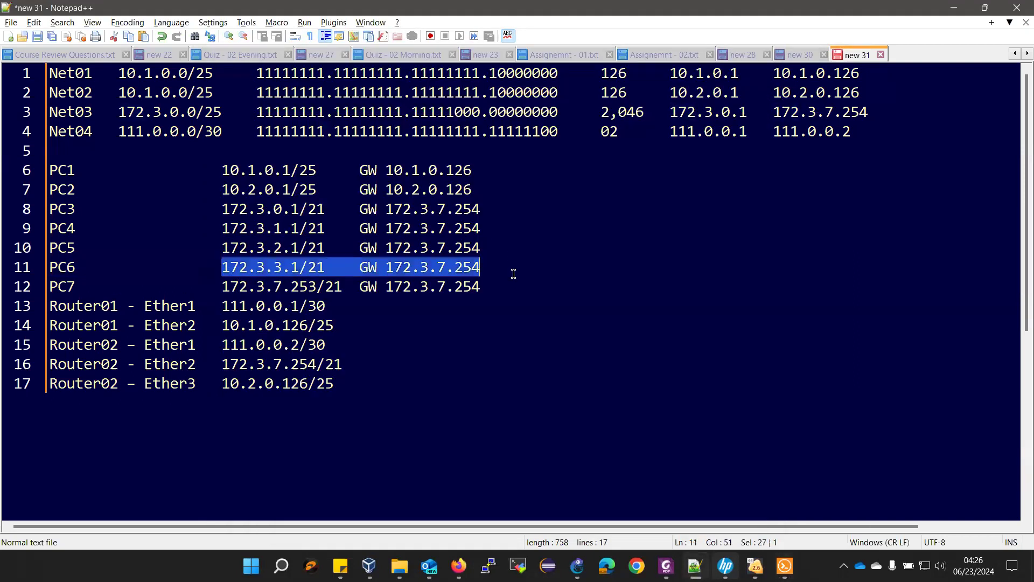
key("alt+Tab")
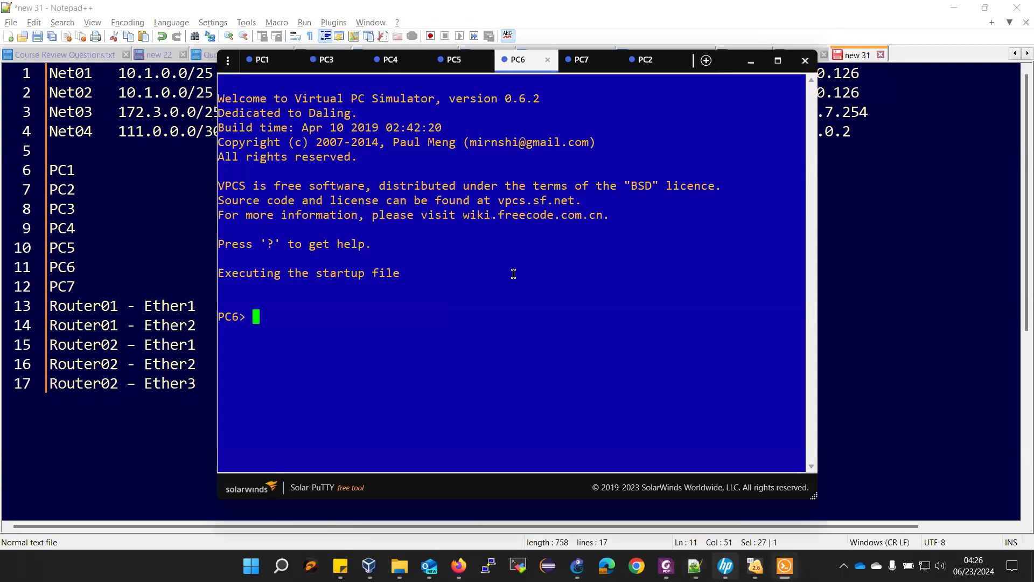
type("ip")
right_click(515, 275)
key("Left")
key("Left")
key("Left")
key("Left")
key("Left")
key("Left")
key("Left")
key("Left")
key("Left")
key("Left")
key("Left")
key("Left")
key("BackSpace")
key("BackSpace")
key("Return")
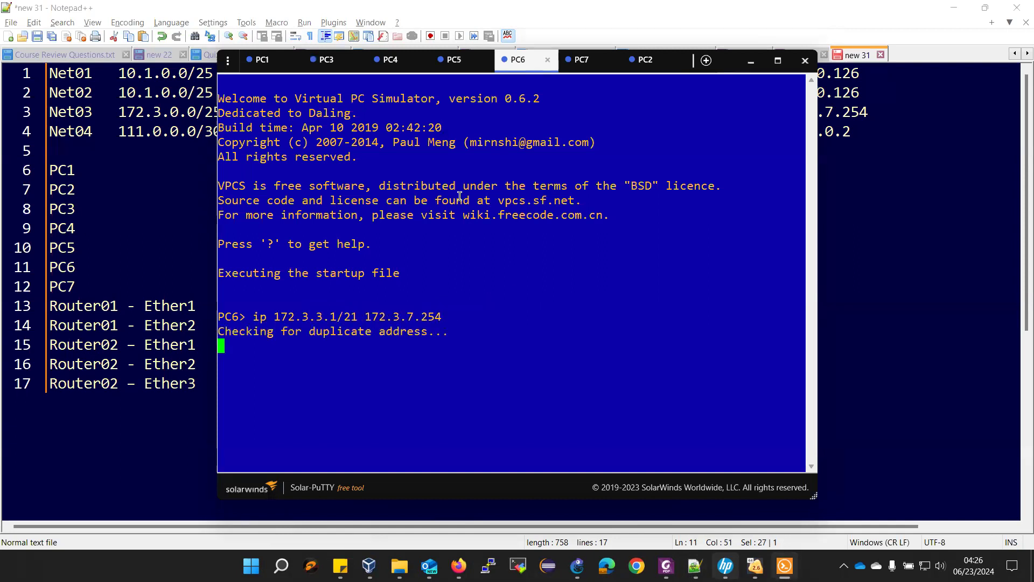
type("save")
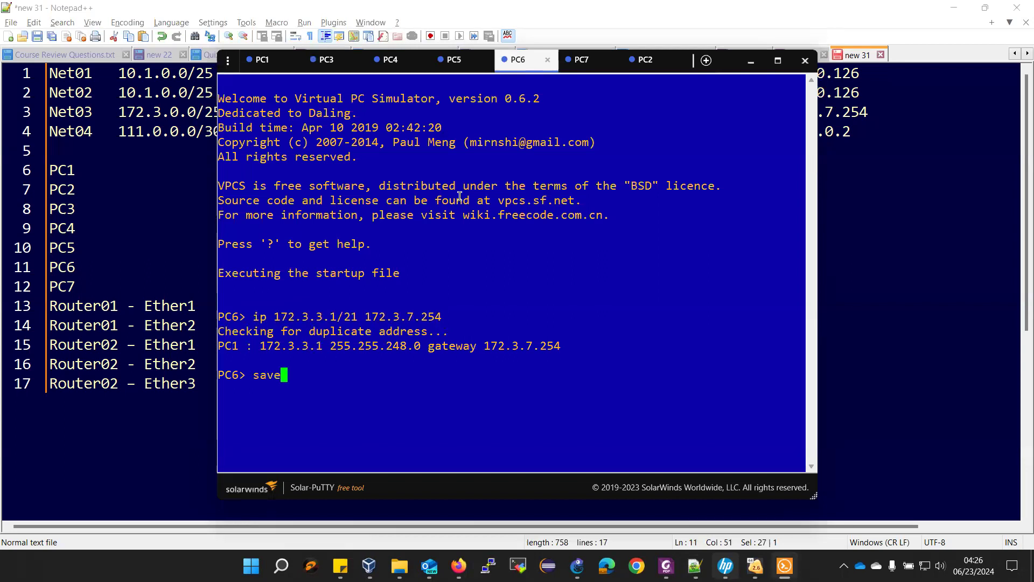
key("Return")
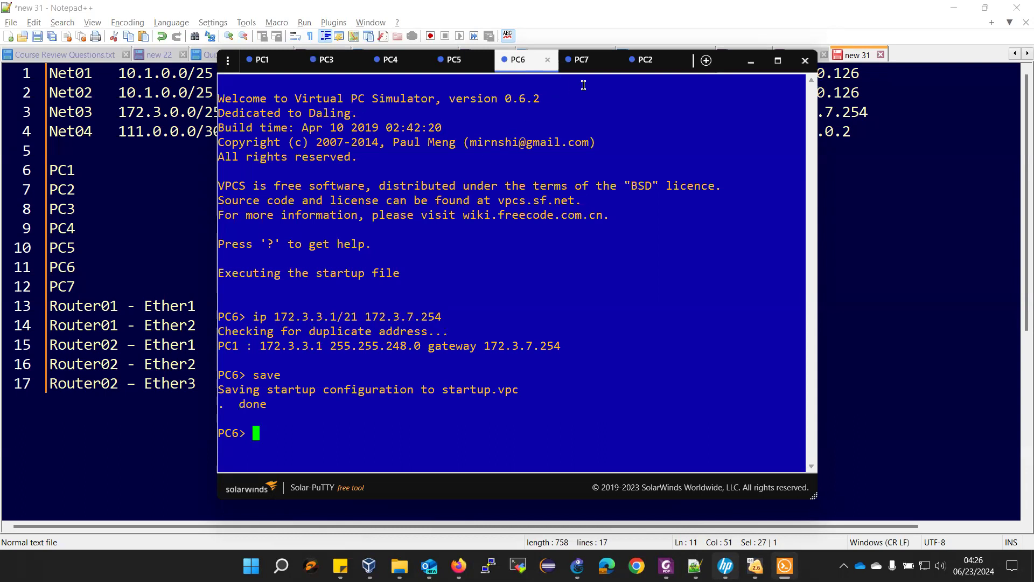
- Copy line 12's addressing and apply 'ip 172.3.7.253/21 172.3.7.254' on PC7, then save
left_click(564, 61)
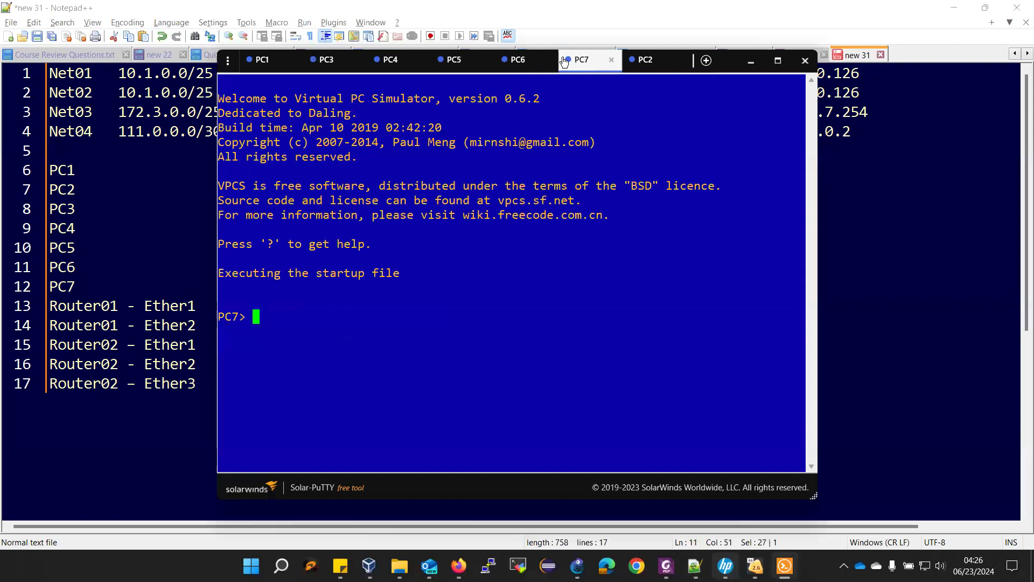
left_click(149, 206)
left_click_drag(220, 286, 514, 281)
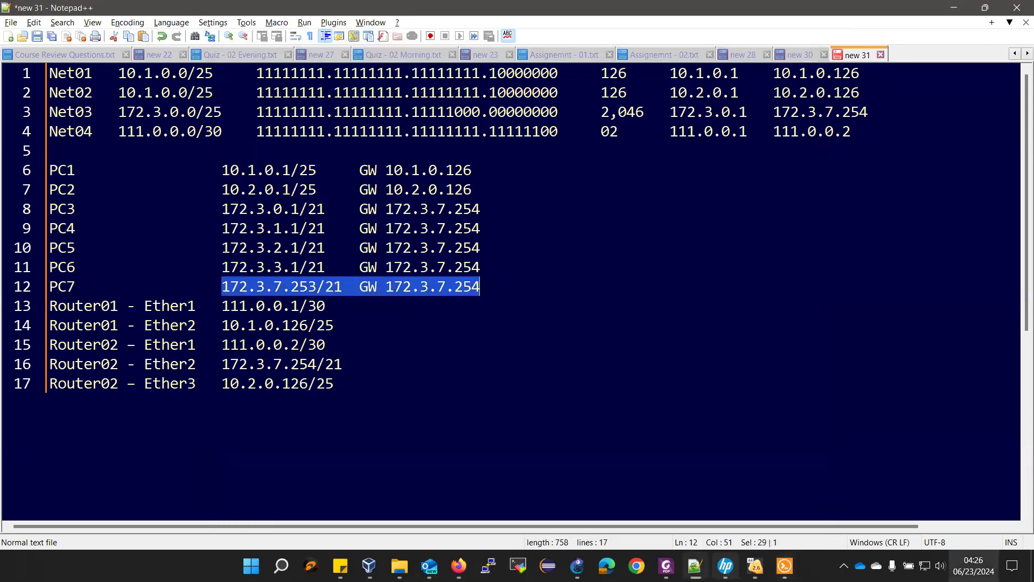
mouse_move(784, 565)
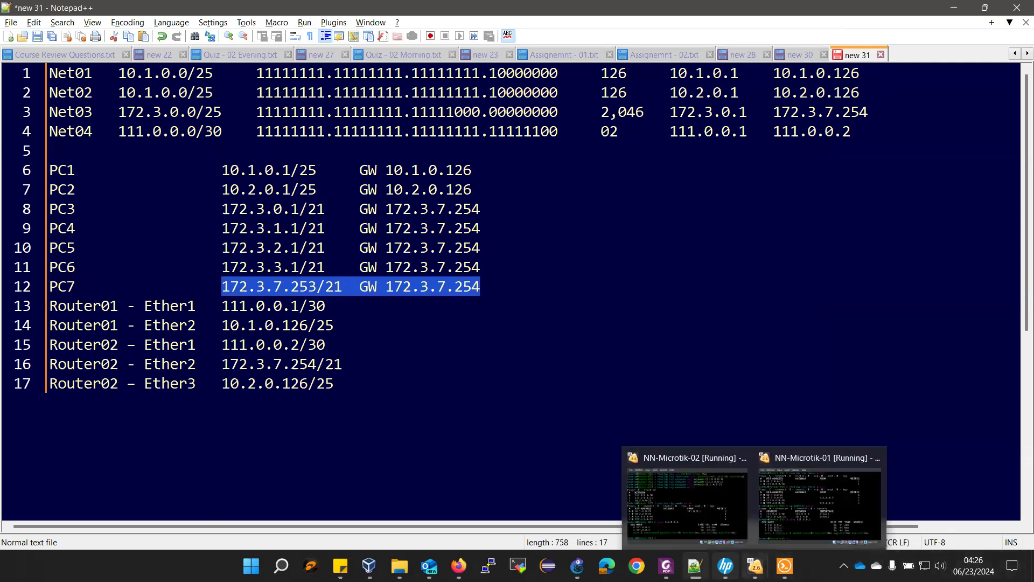
left_click(776, 538)
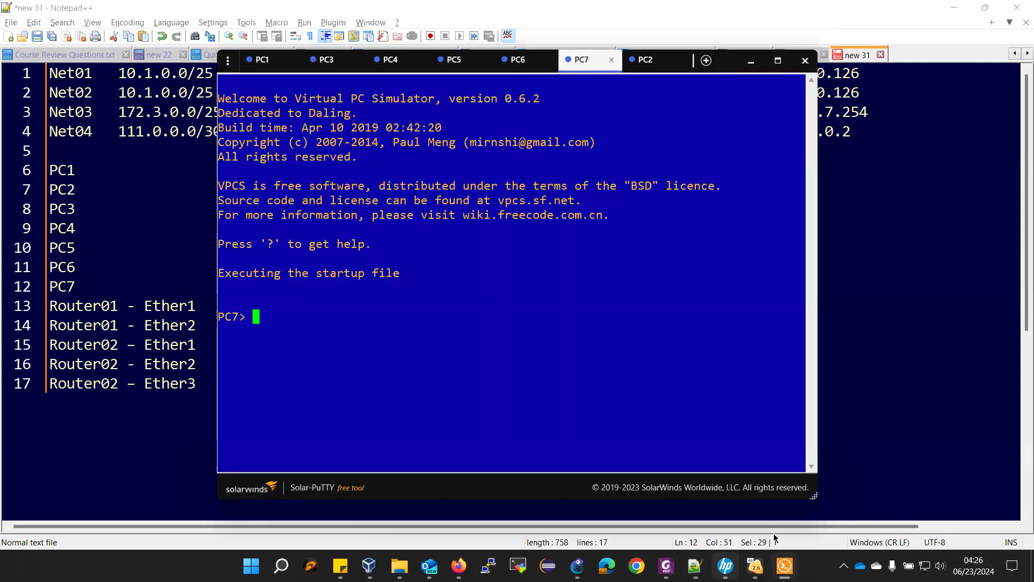
type("ip")
right_click(568, 415)
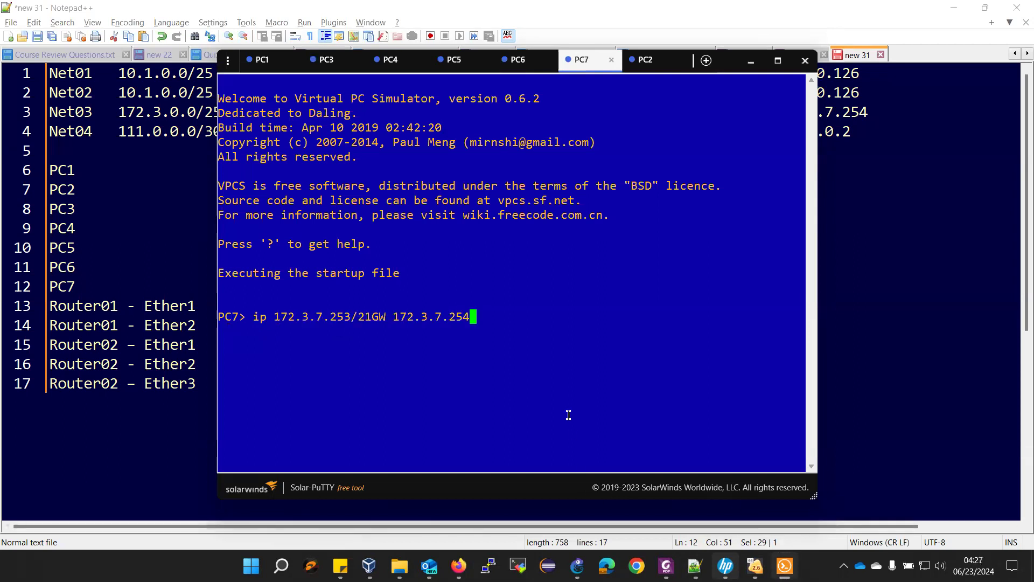
key("Left")
key("Left")
key("Left")
key("Left")
key("Left")
key("Left")
key("Left")
key("Left")
key("Left")
key("Left")
key("Left")
key("BackSpace")
key("BackSpace")
key("Return")
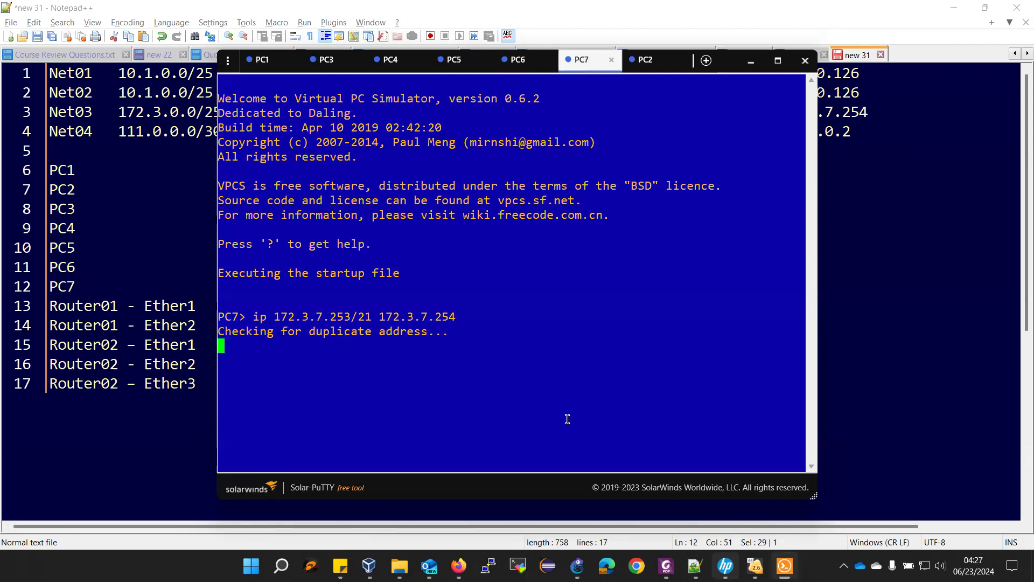
type("save")
key("Return")
- Scroll through Lab 05's topology and address tables down to the Lab Submission requirements
mouse_move(666, 566)
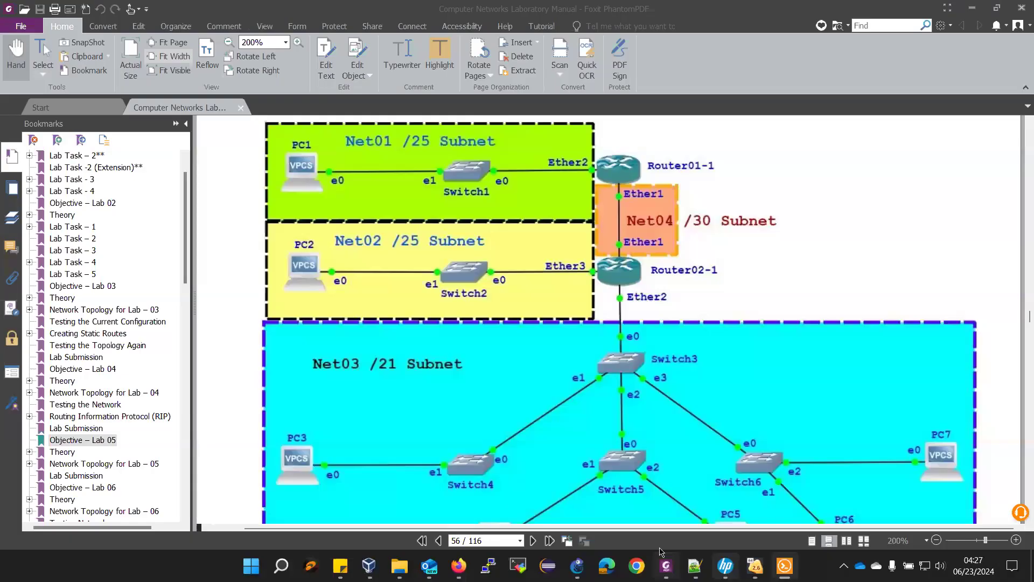
left_click(666, 566)
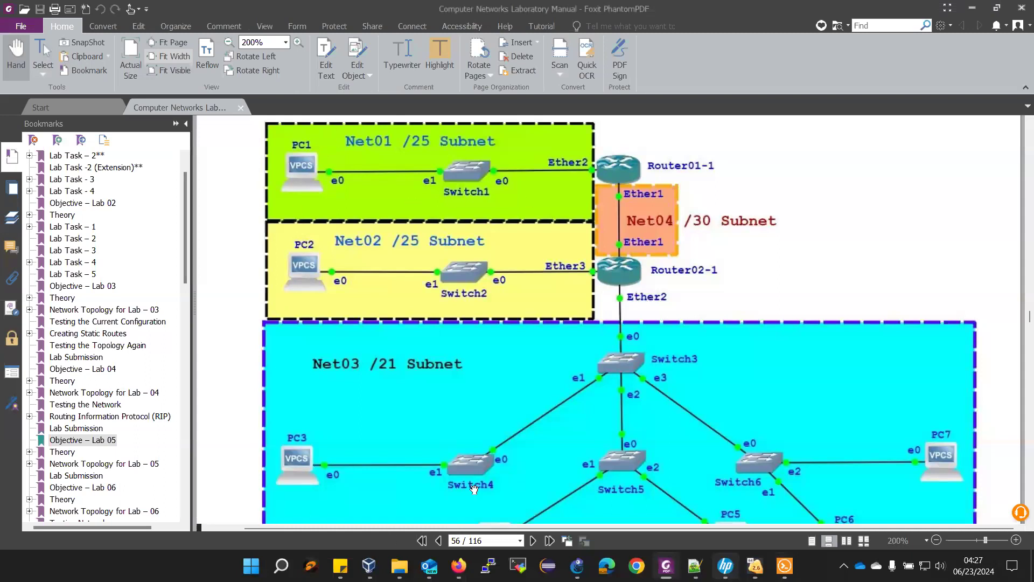
scroll(474, 489, "down", 3)
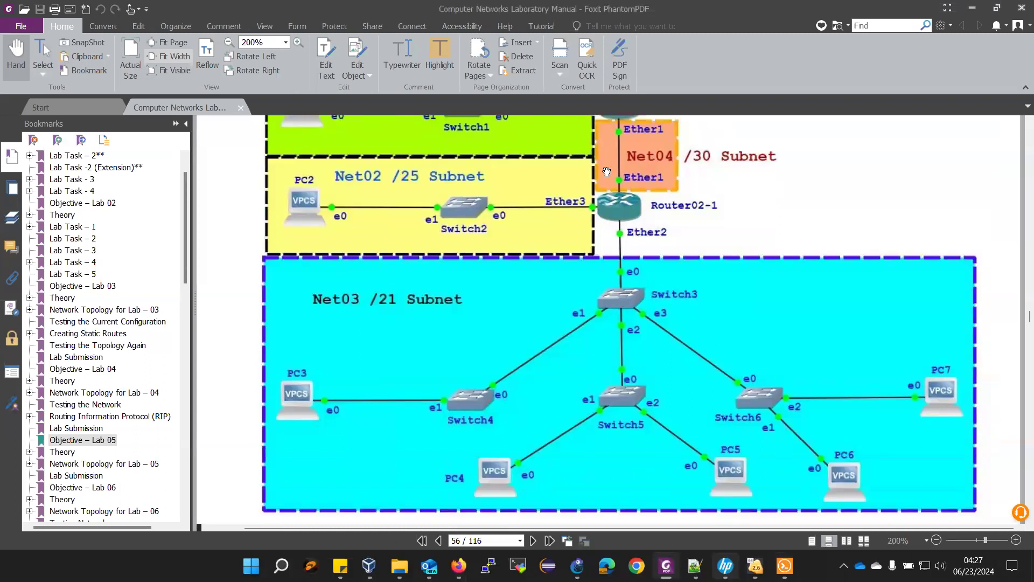
scroll(607, 172, "up", 3)
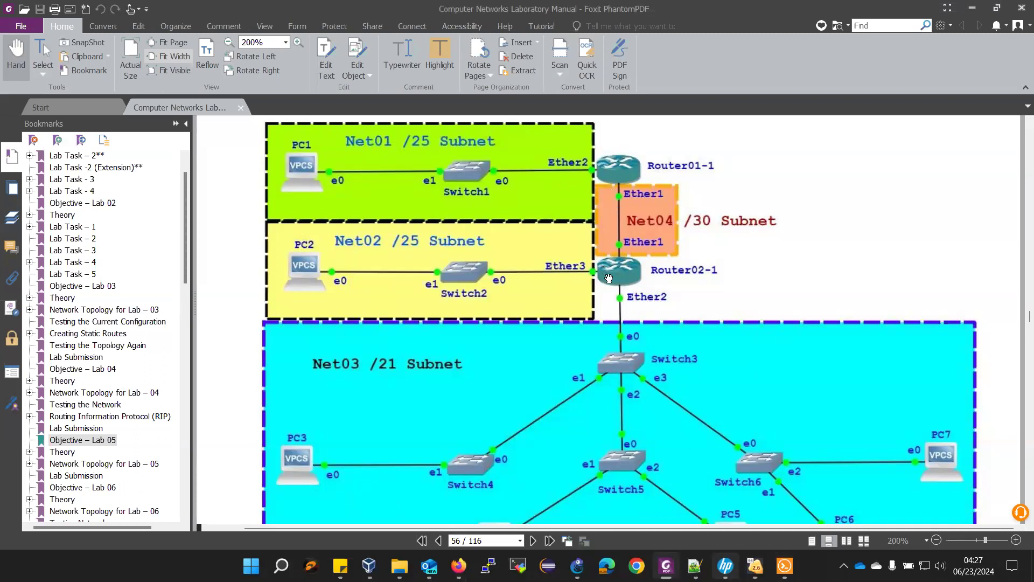
scroll(609, 279, "up", 8)
scroll(601, 289, "up", 10)
scroll(602, 288, "down", 8)
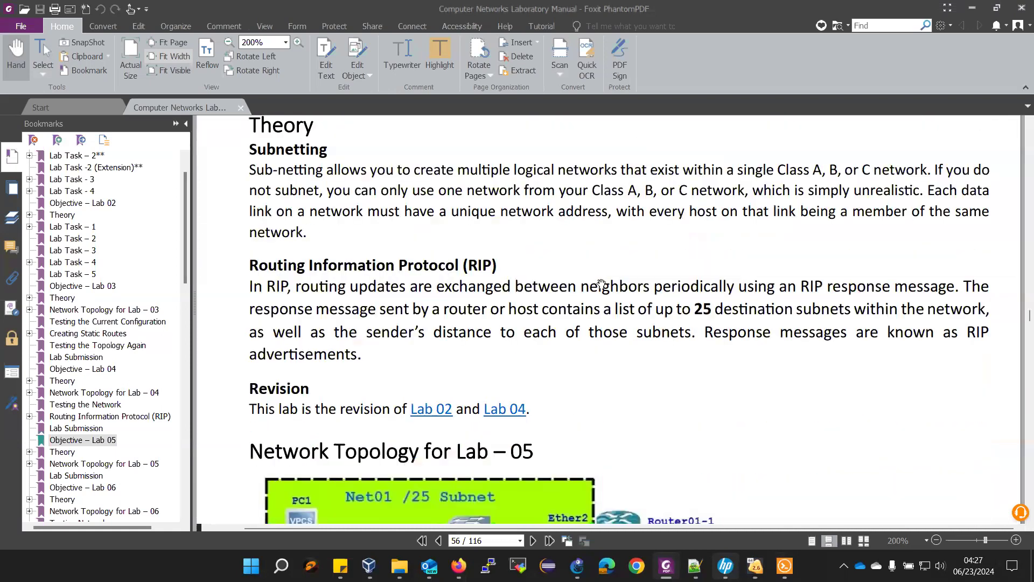
scroll(601, 284, "down", 10)
scroll(468, 418, "down", 5)
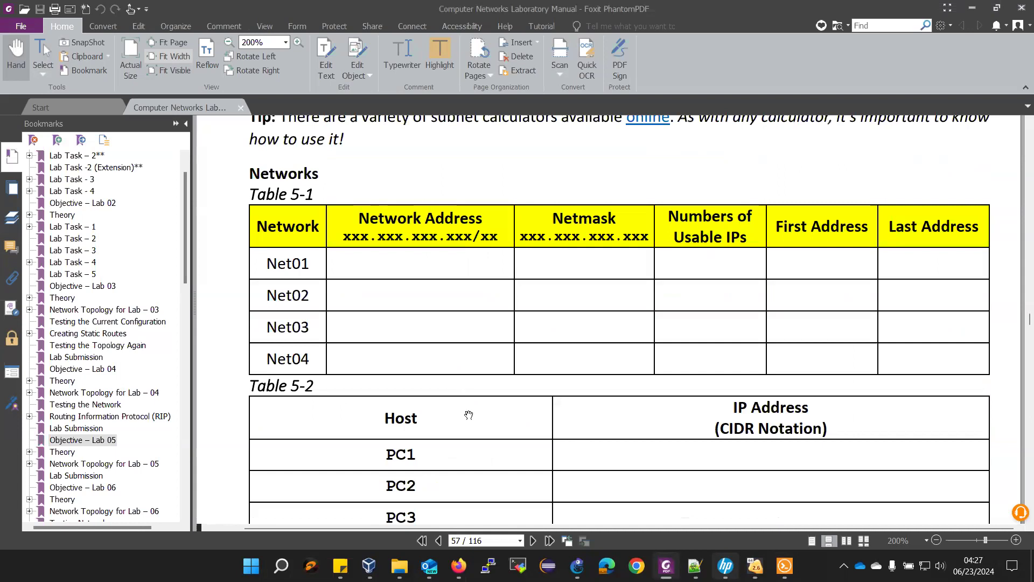
scroll(468, 419, "down", 4)
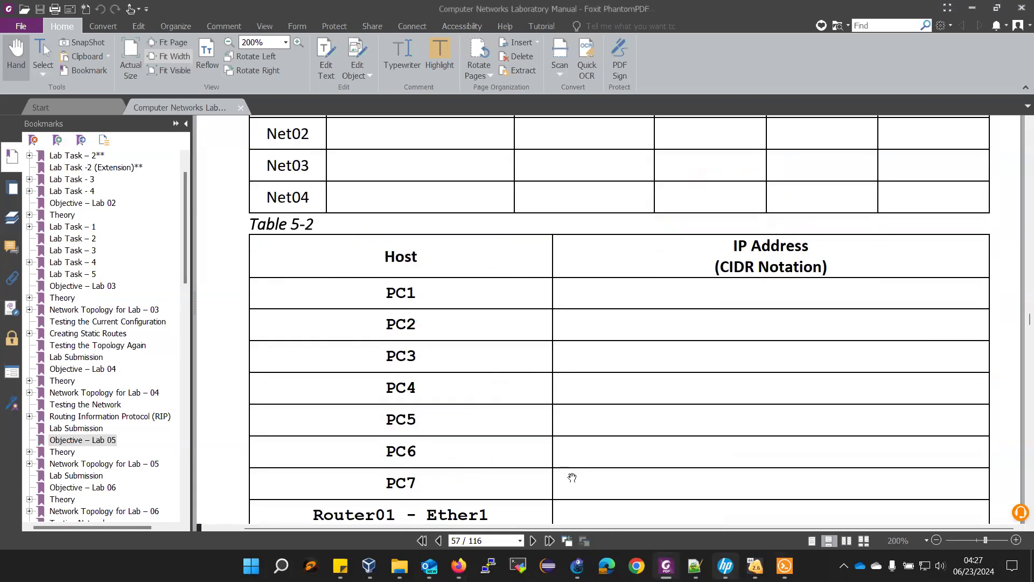
scroll(569, 474, "up", 15)
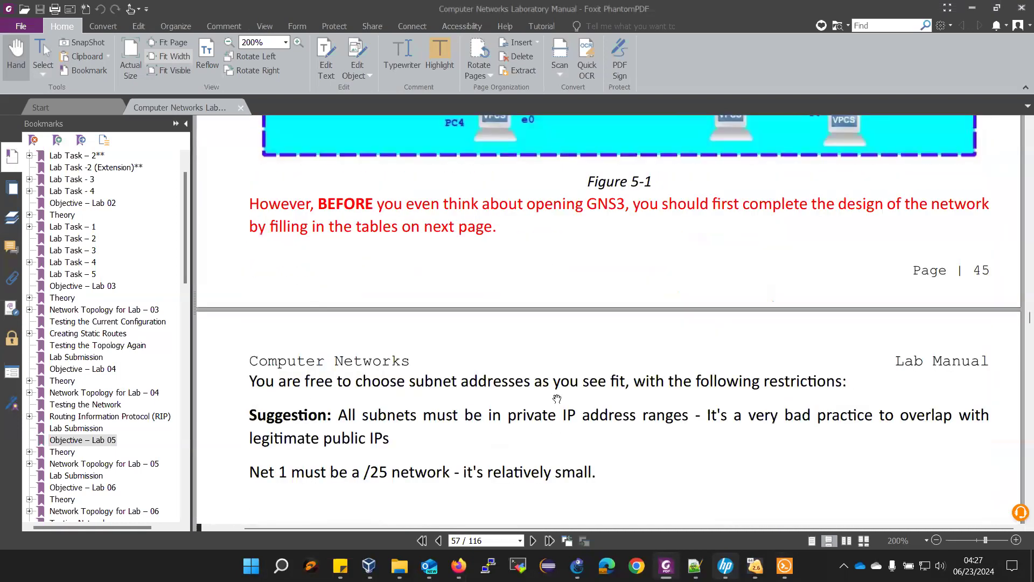
scroll(557, 398, "up", 10)
scroll(550, 369, "down", 12)
middle_click(552, 370)
scroll(549, 370, "down", 2)
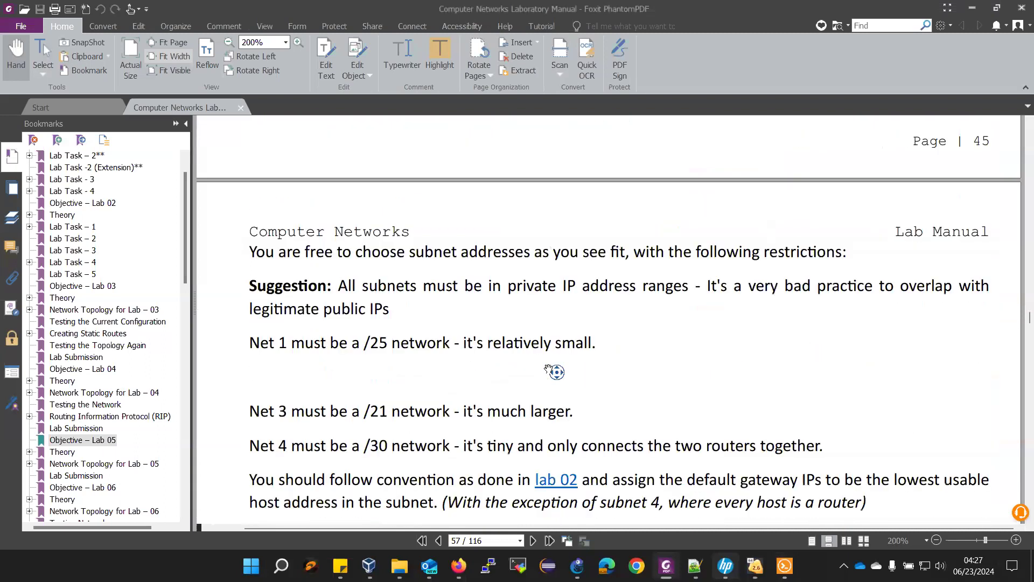
scroll(548, 369, "down", 9)
scroll(550, 374, "down", 15)
scroll(549, 374, "down", 10)
scroll(556, 372, "down", 7)
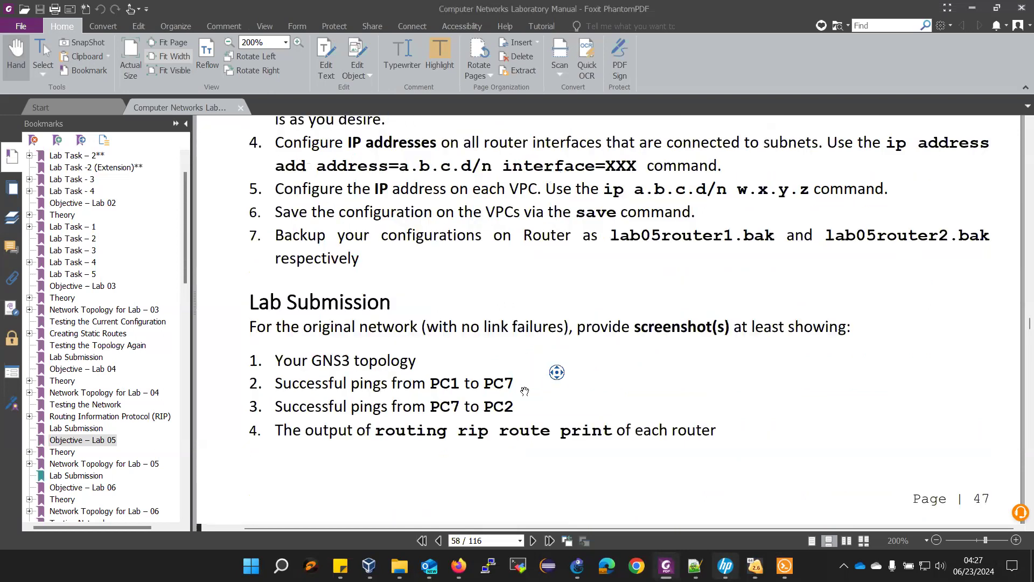
scroll(554, 389, "down", 1)
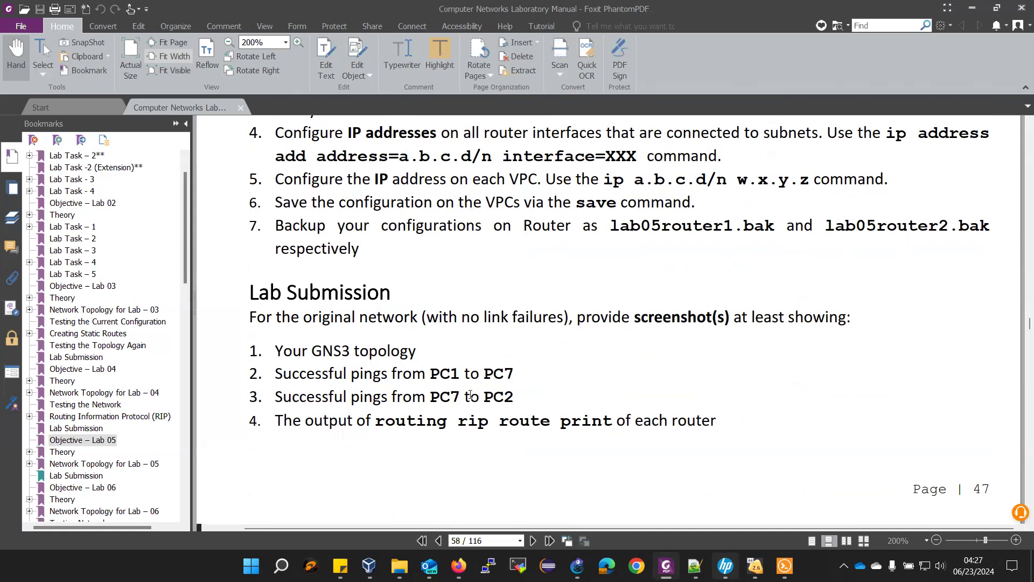
mouse_move(755, 566)
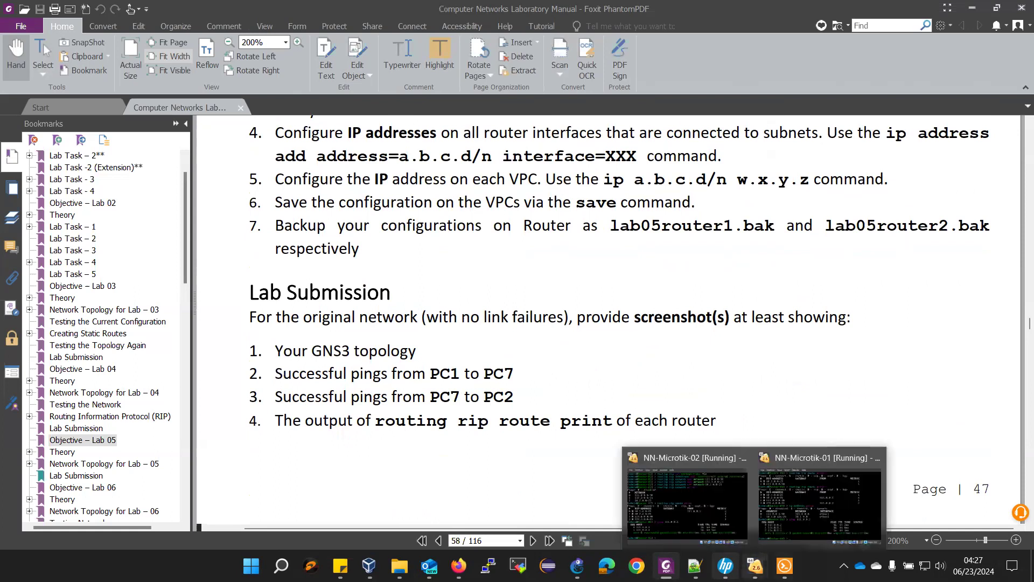
- Copy PC7's address 172.3.7.253 from the addressing notes
left_click(695, 566)
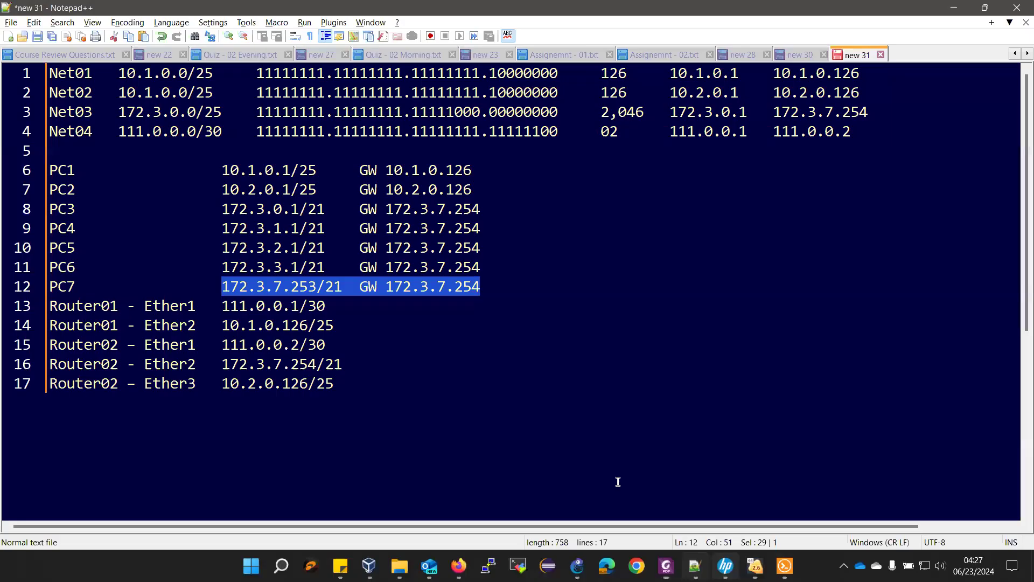
left_click(303, 289)
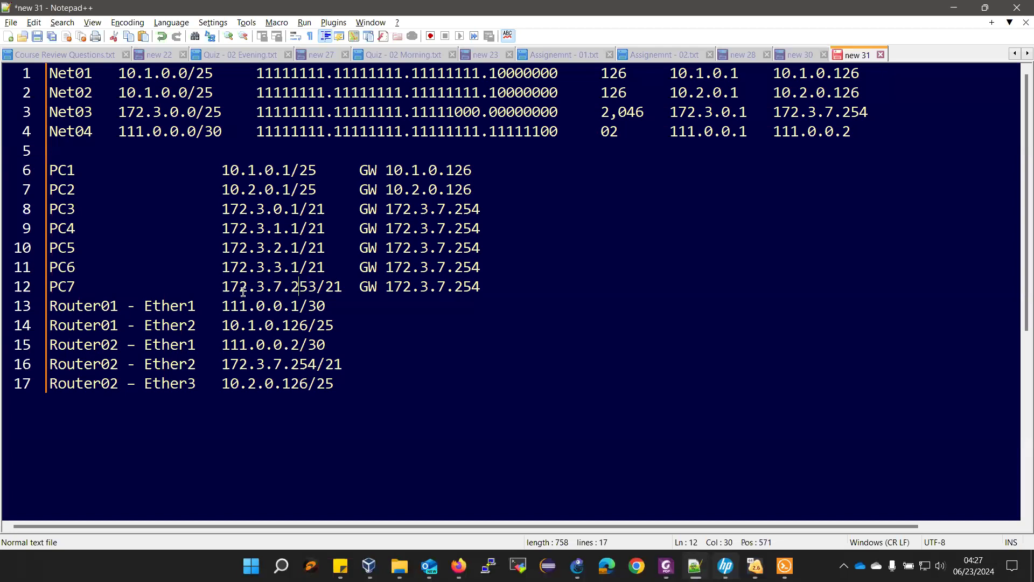
left_click_drag(223, 286, 317, 287)
right_click(297, 288)
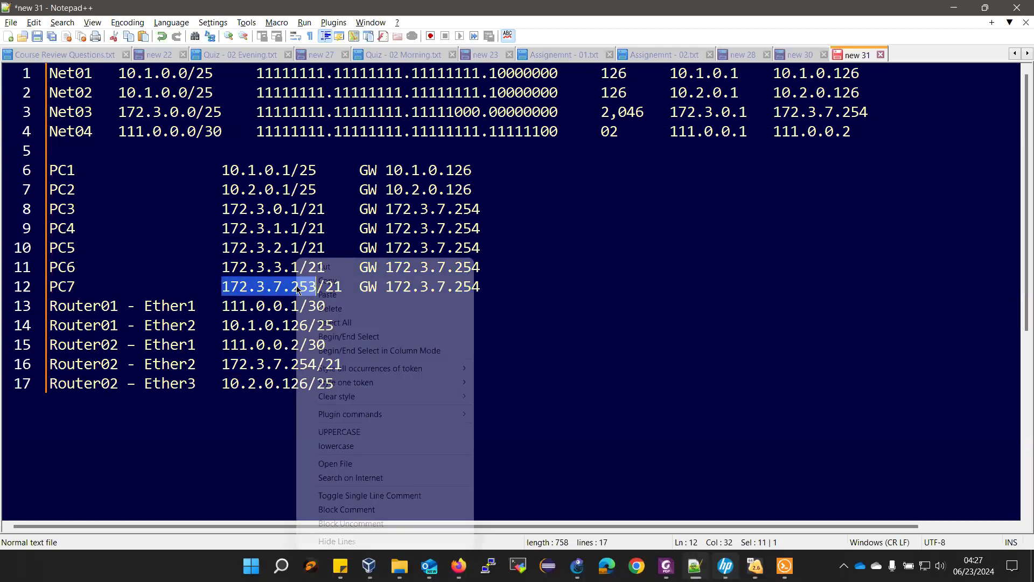
left_click(327, 280)
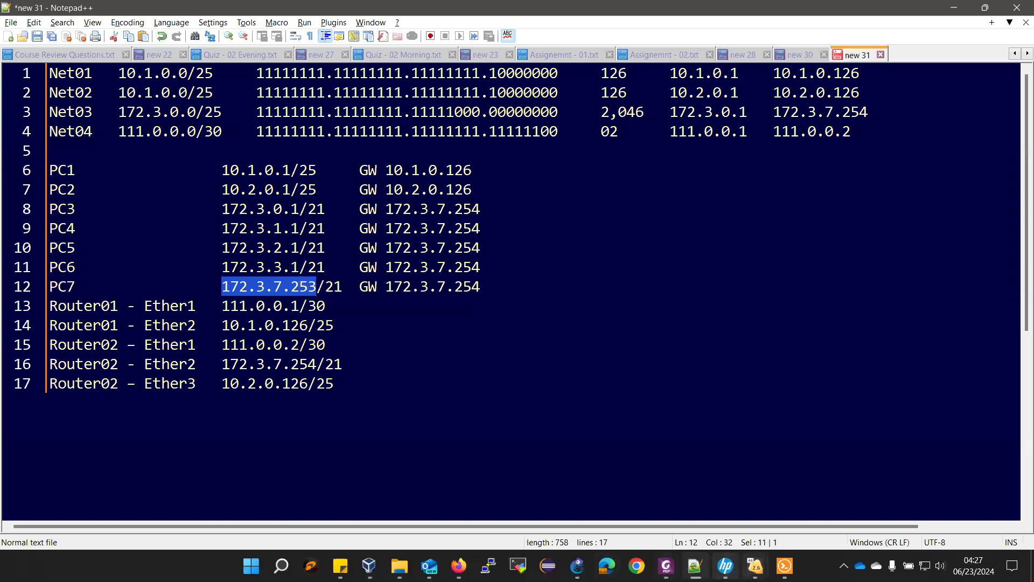
- Run 'ping 172.3.7.253' from PC1's console and get five replies
mouse_move(784, 565)
left_click(752, 522)
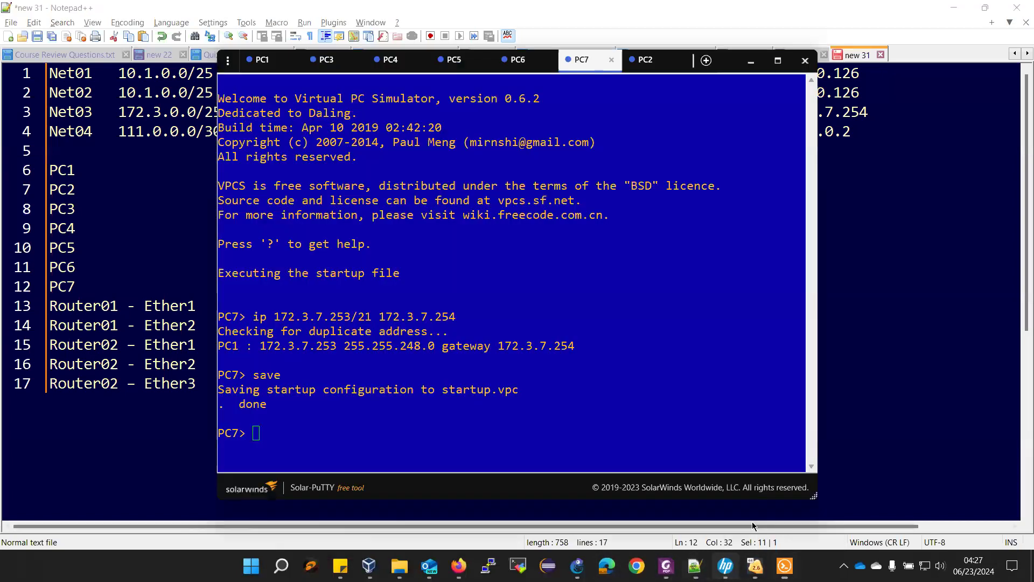
left_click(281, 64)
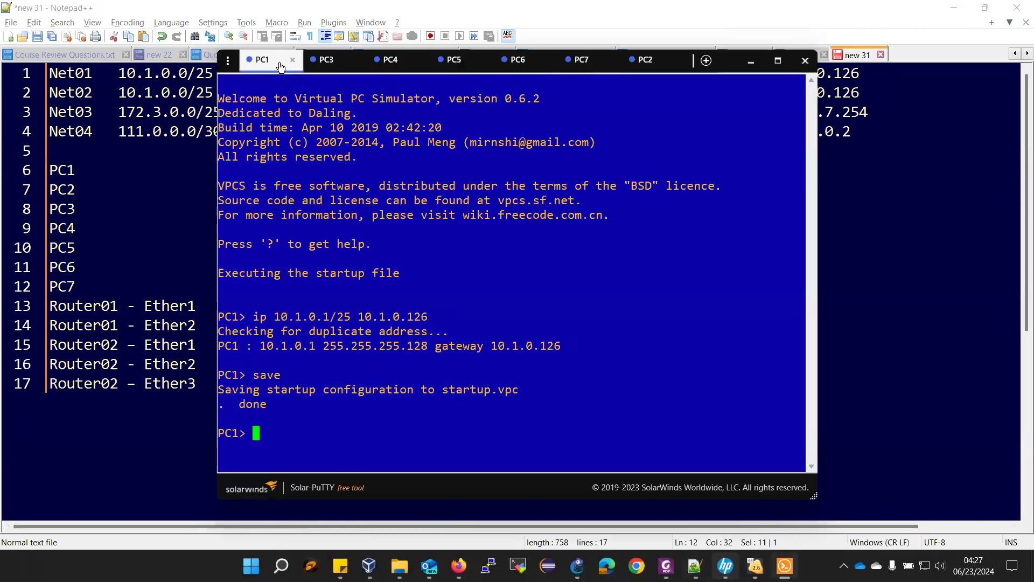
type("ping 172.3.7.253")
key("Return")
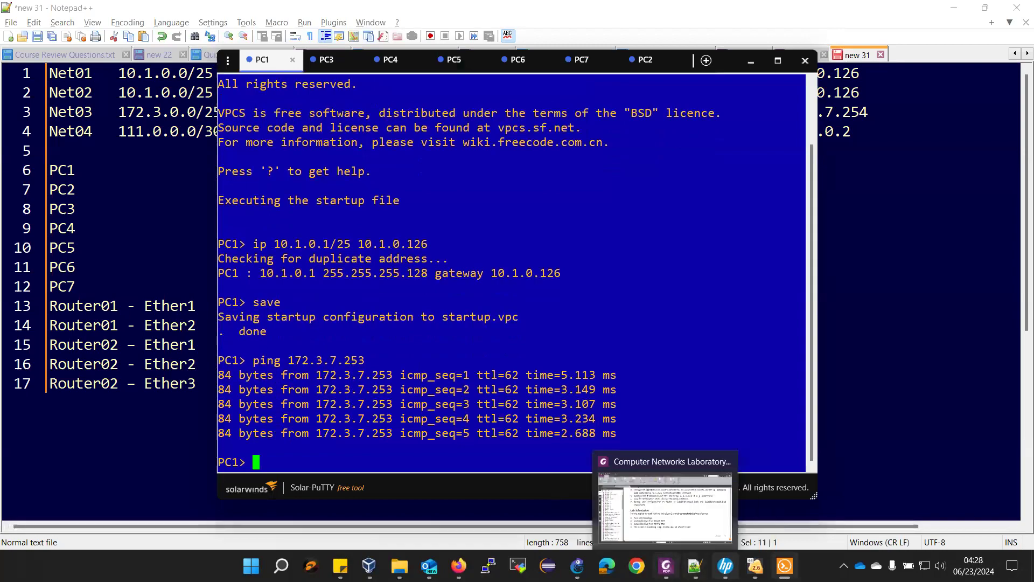
left_click(666, 566)
scroll(562, 315, "up", 8)
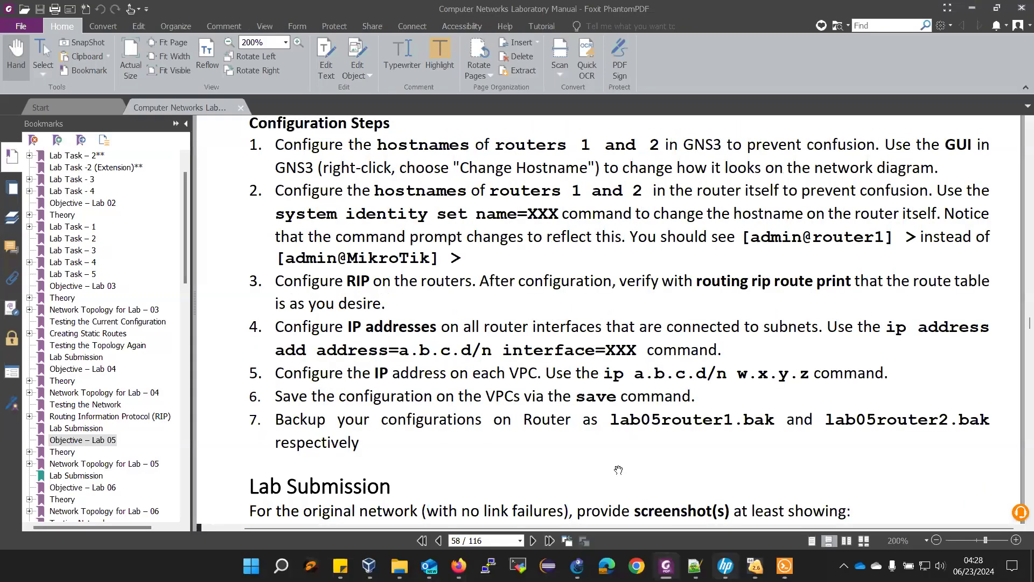
- Delete the stray white rectangle in GNS3 and move PC7's e0 label beside its node
key("alt+Tab")
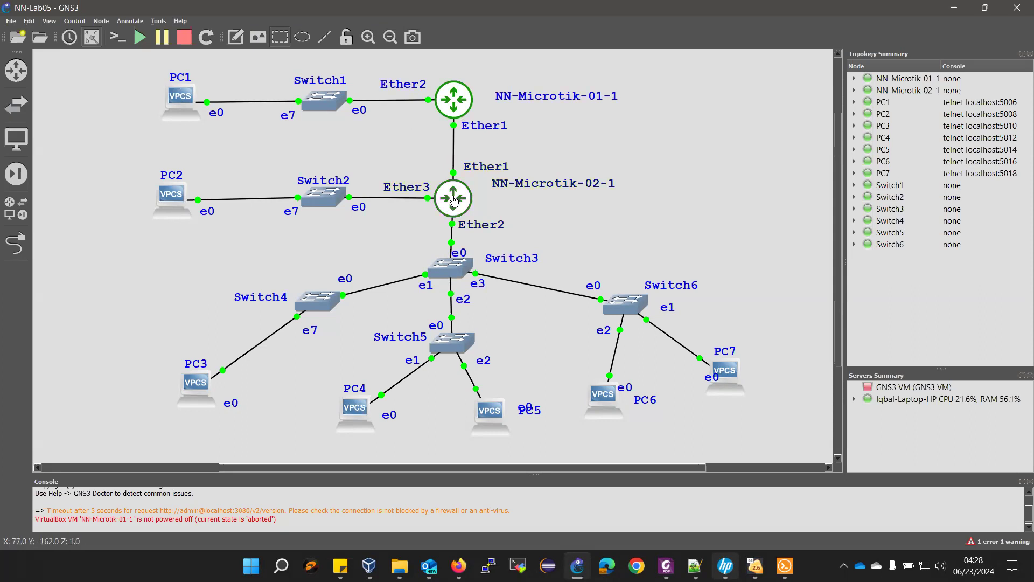
mouse_move(455, 203)
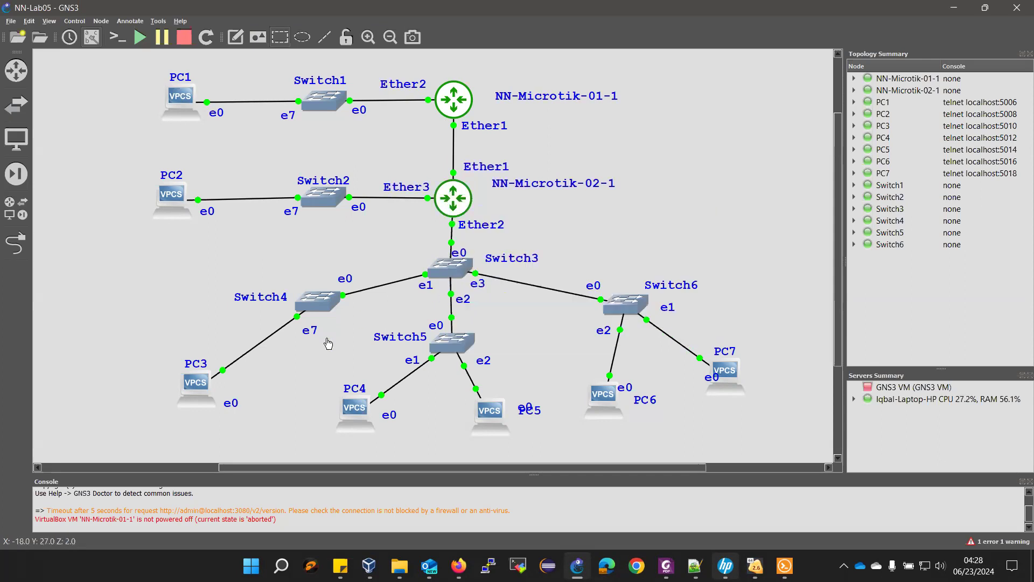
mouse_move(709, 383)
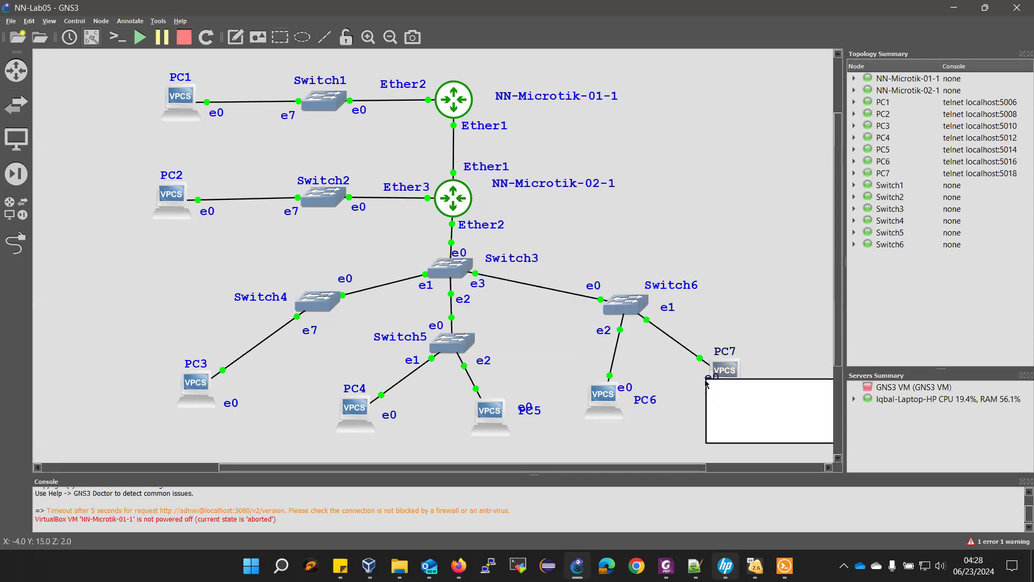
right_click(730, 398)
left_click(751, 480)
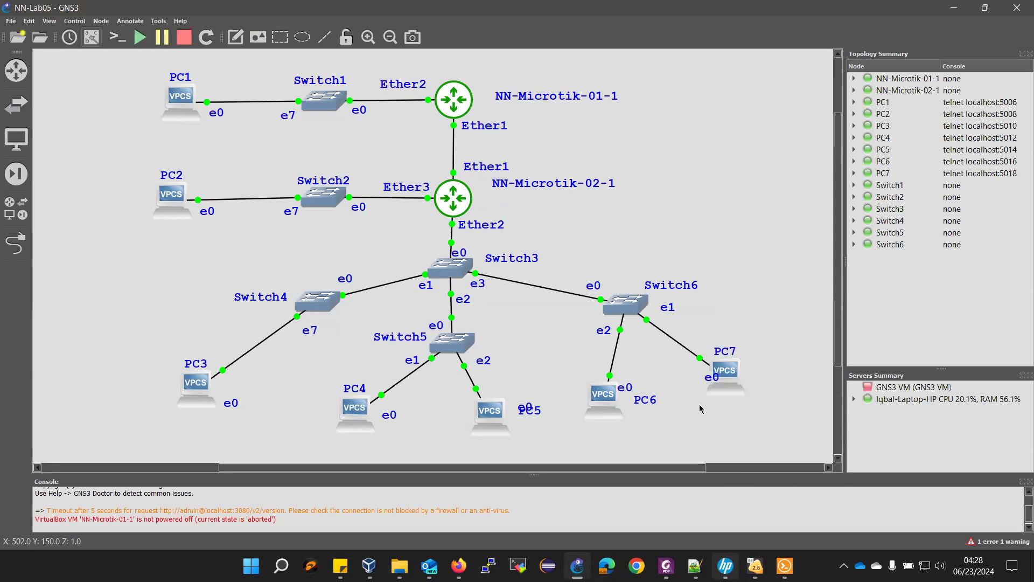
left_click_drag(709, 377, 690, 371)
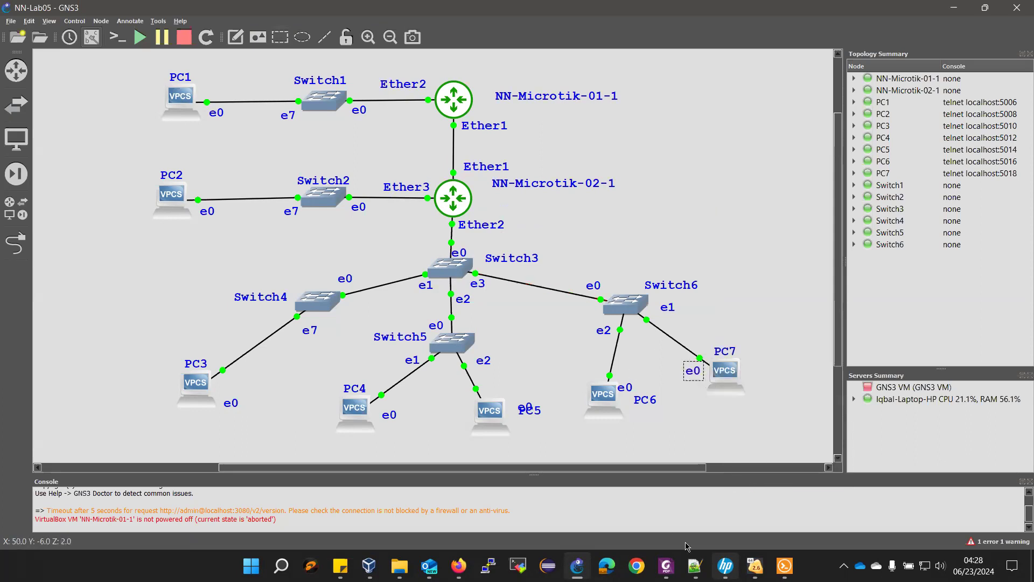
- Scroll the lab manual back to Lab 05's Lab Submission list on page 47
left_click(666, 565)
scroll(553, 402, "down", 15)
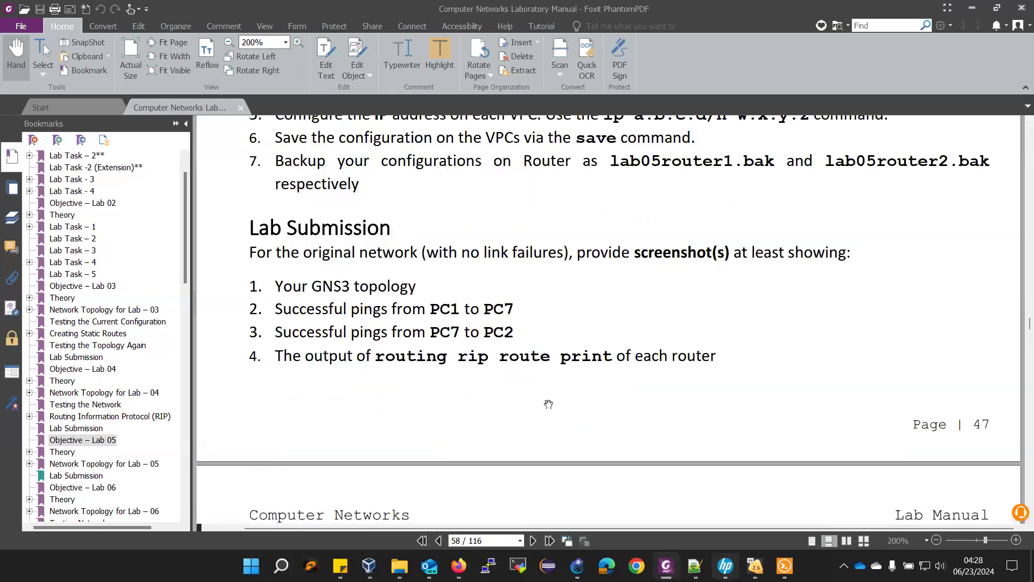
scroll(549, 404, "down", 2)
scroll(540, 394, "up", 1)
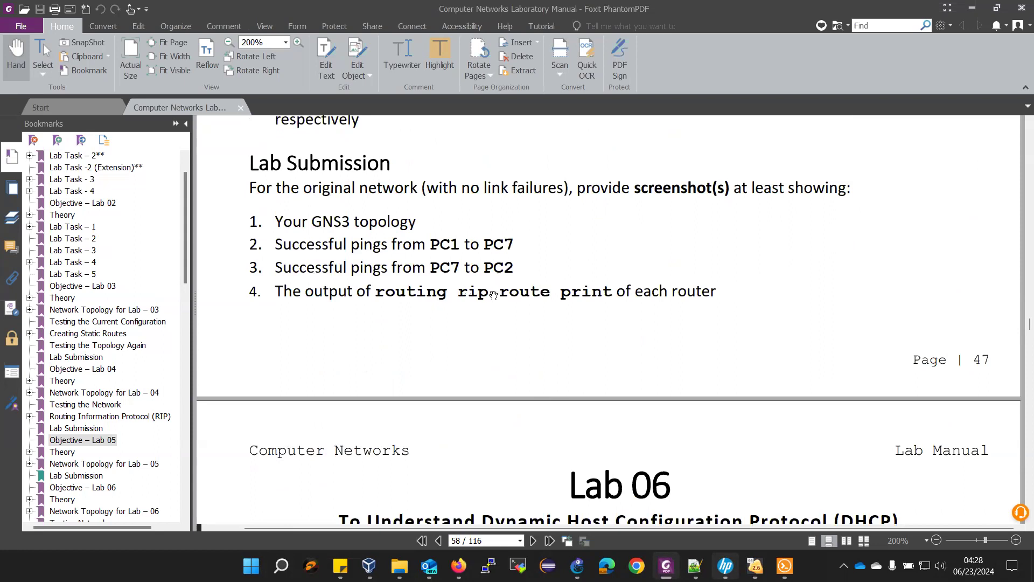
- Copy PC2's address 10.2.0.1 from the Notepad++ addressing notes
mouse_move(735, 565)
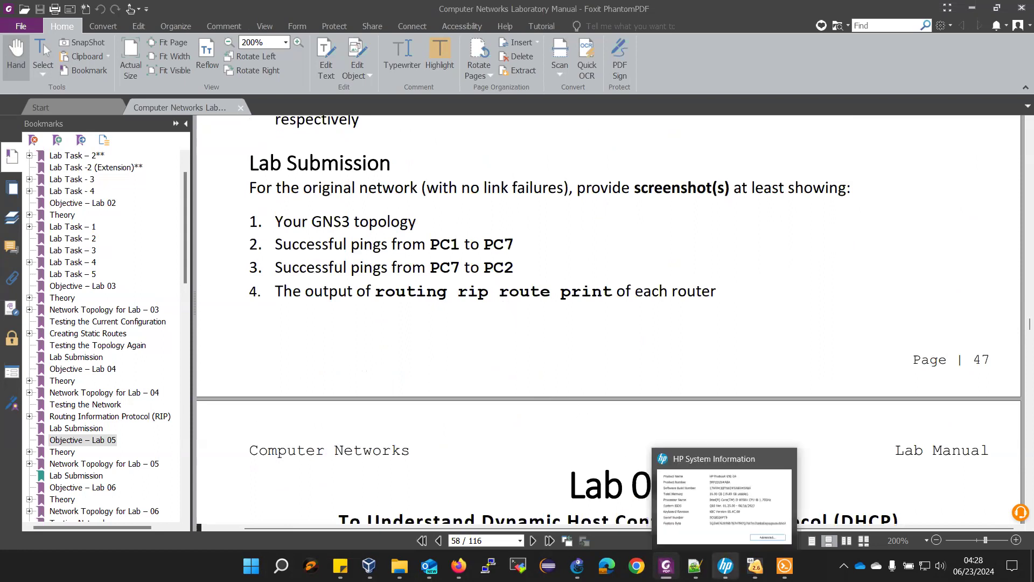
left_click(695, 566)
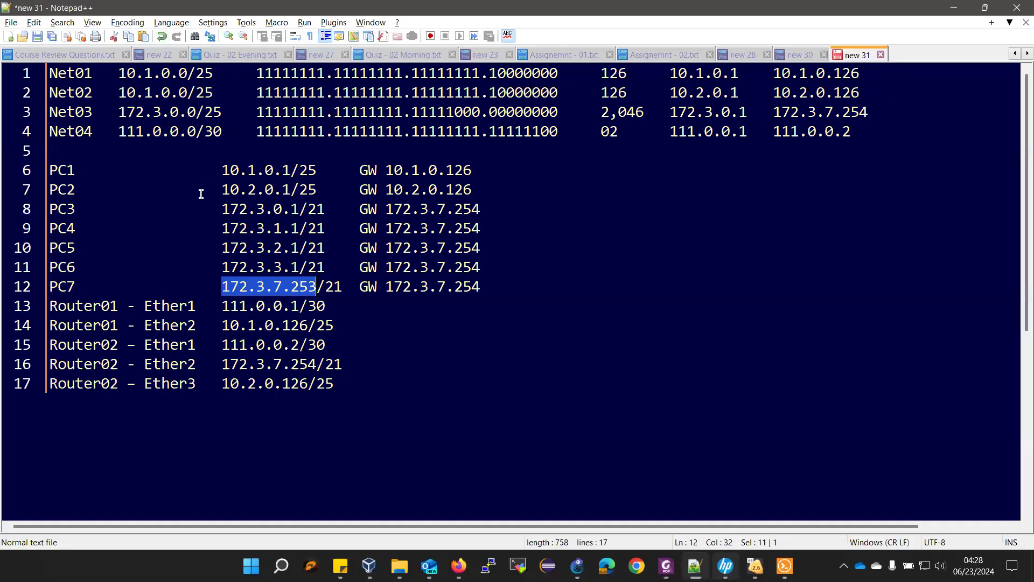
left_click_drag(221, 190, 289, 190)
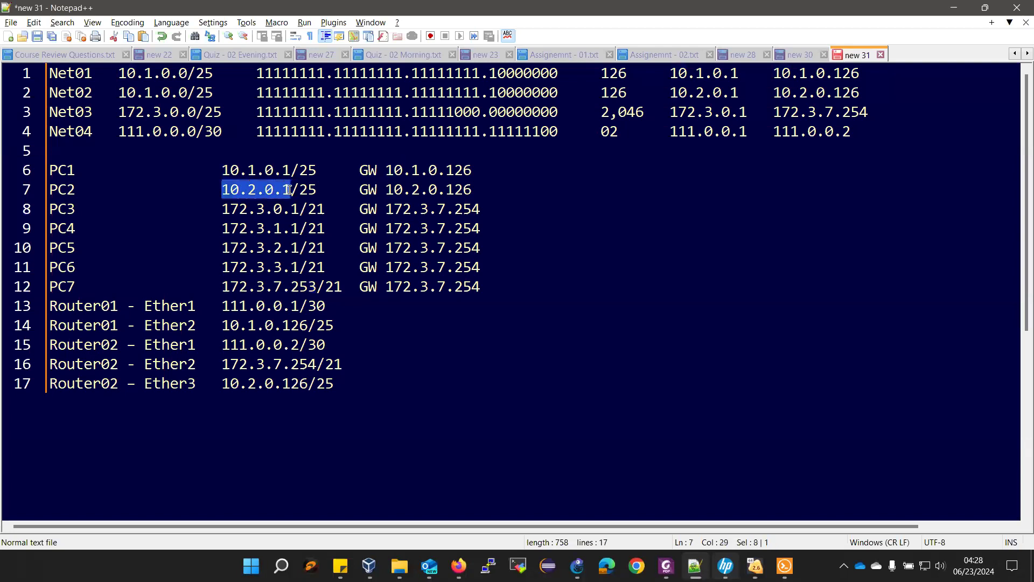
right_click(289, 189)
left_click(311, 214)
- Ping 10.2.0.1 from the PC7 console, getting five replies, then minimize the notes window
mouse_move(785, 566)
left_click(782, 537)
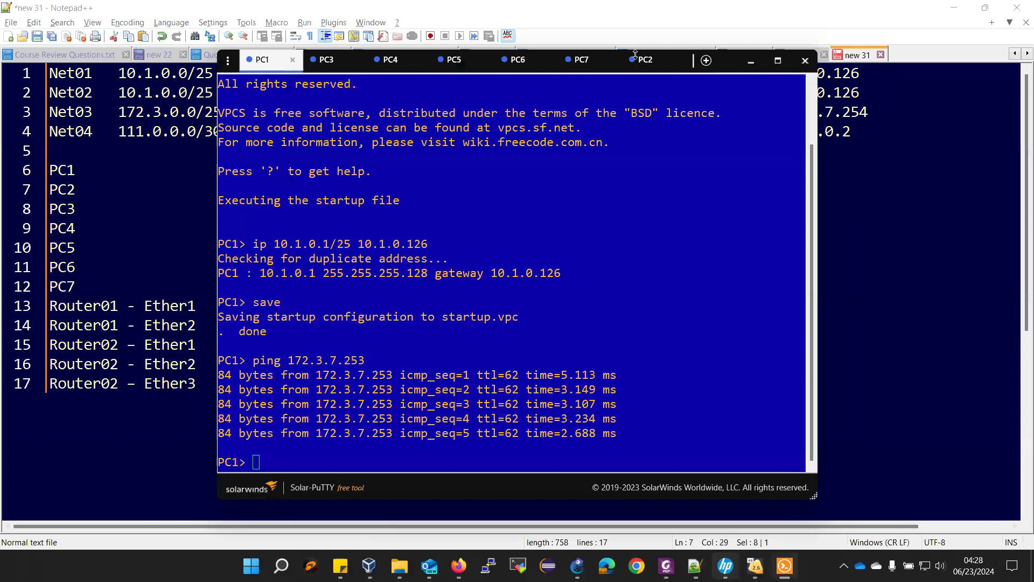
left_click(580, 60)
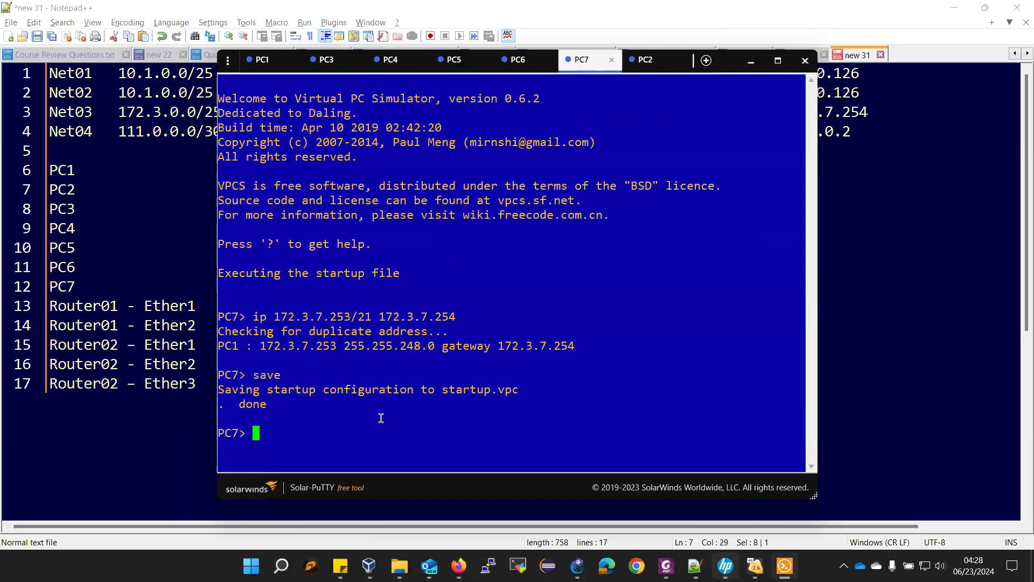
type("ping")
right_click(380, 418)
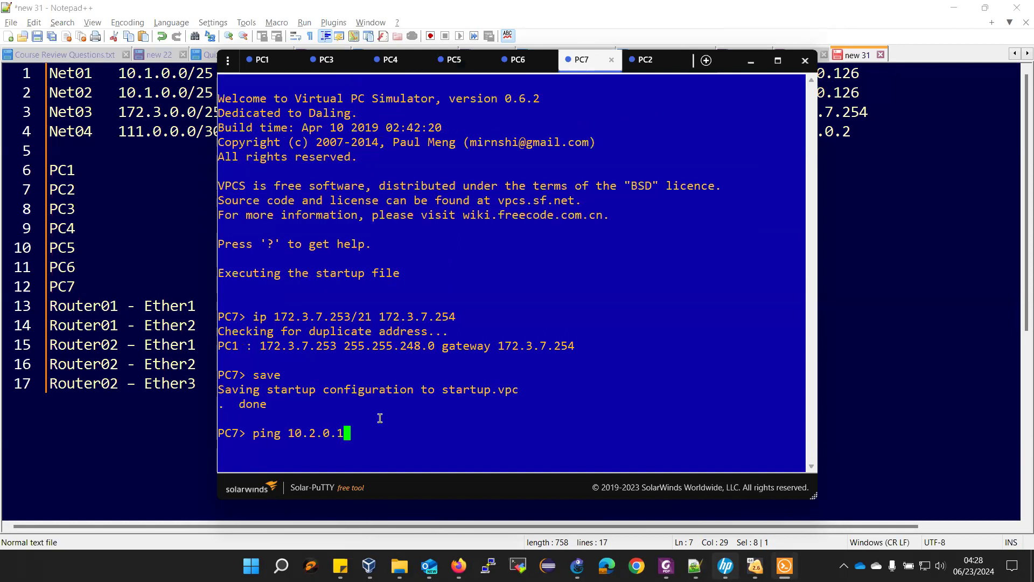
key("Return")
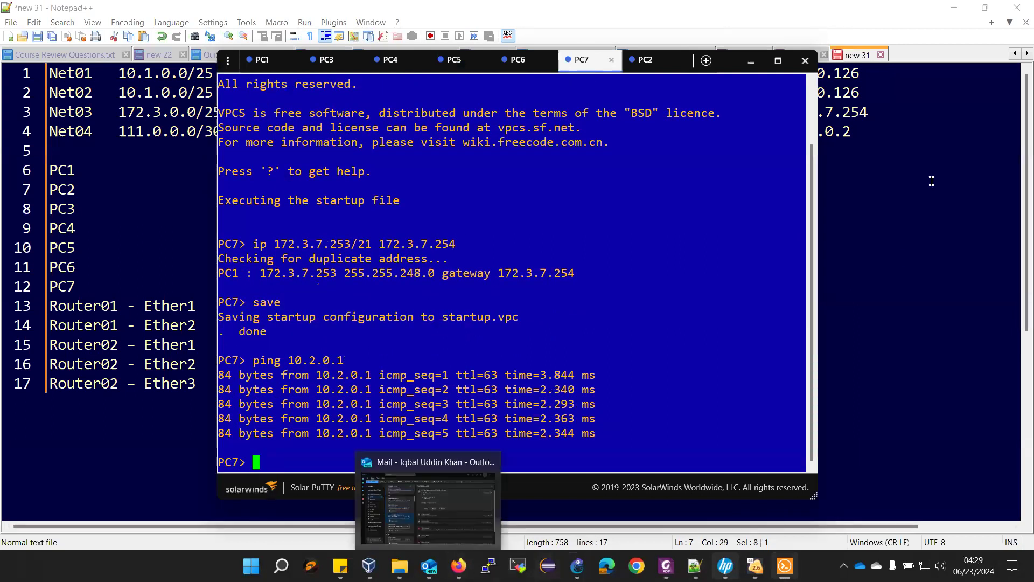
left_click(963, 4)
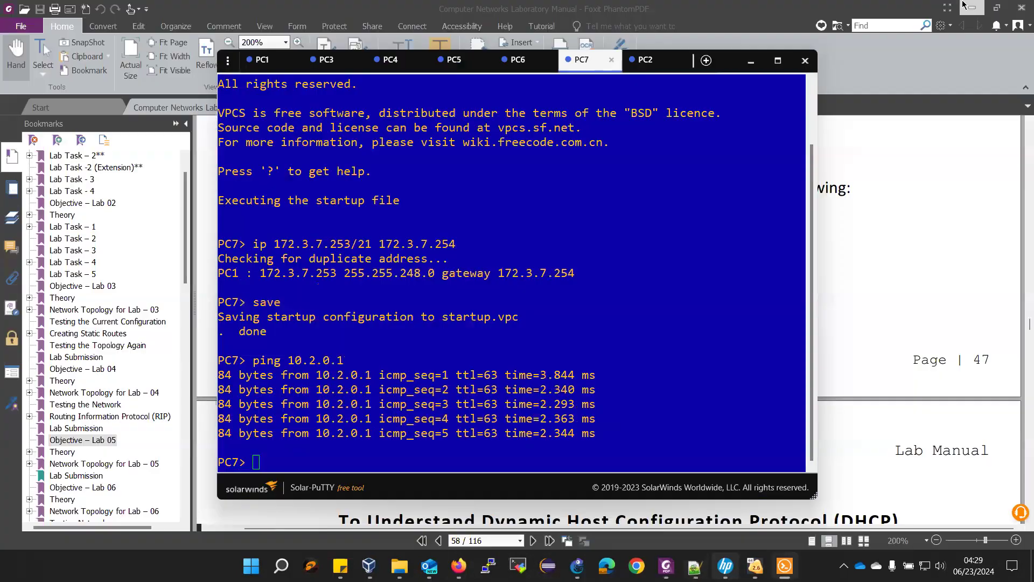
- Start a Wireshark capture on the red Ether1 link between the two MikroTik routers
left_click(752, 63)
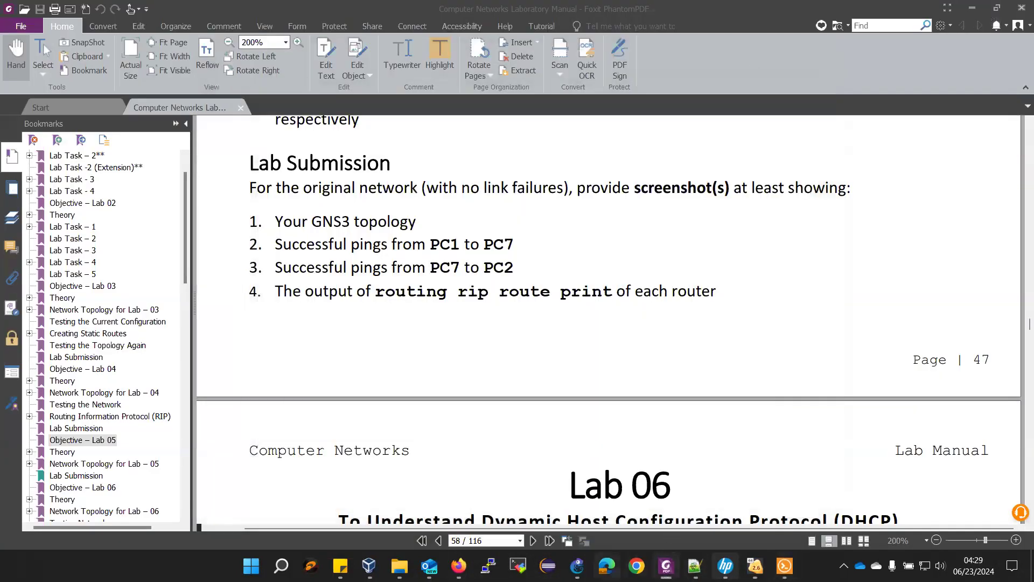
left_click(577, 566)
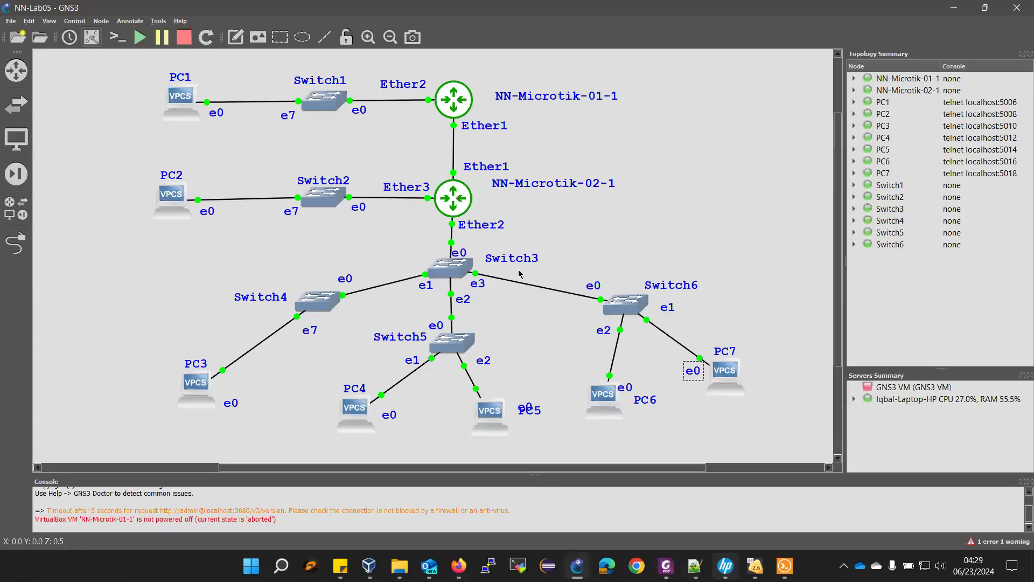
right_click(454, 154)
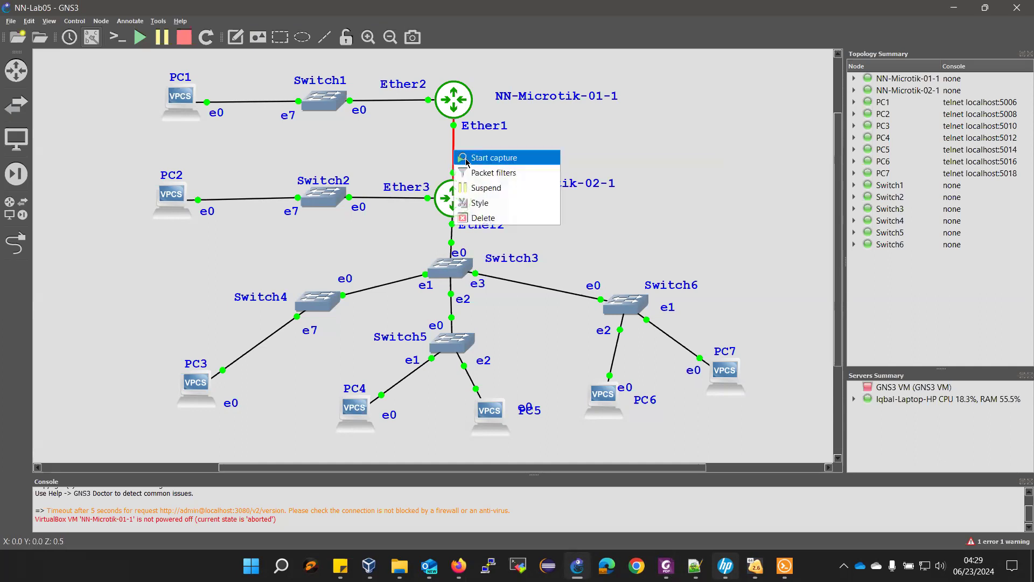
left_click(469, 161)
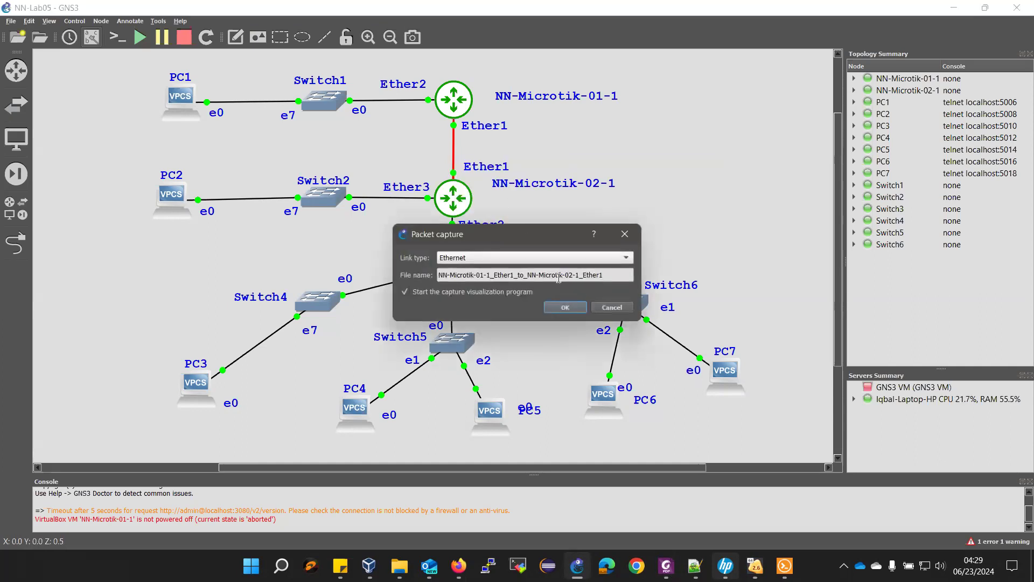
left_click(566, 308)
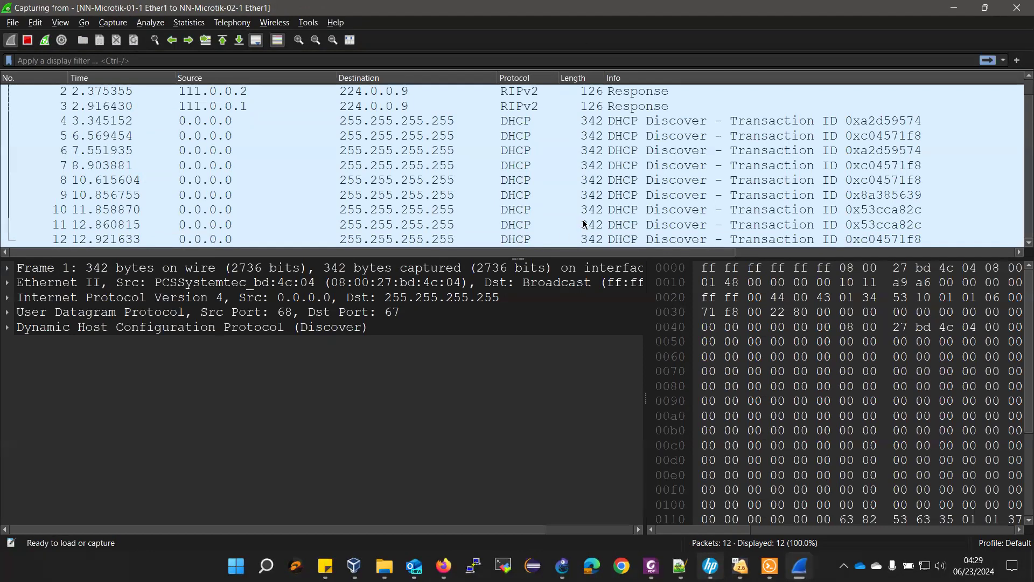
- Turn on Wireshark's live-capture auto-scroll, then bring PC7's console window back
scroll(584, 224, "up", 1)
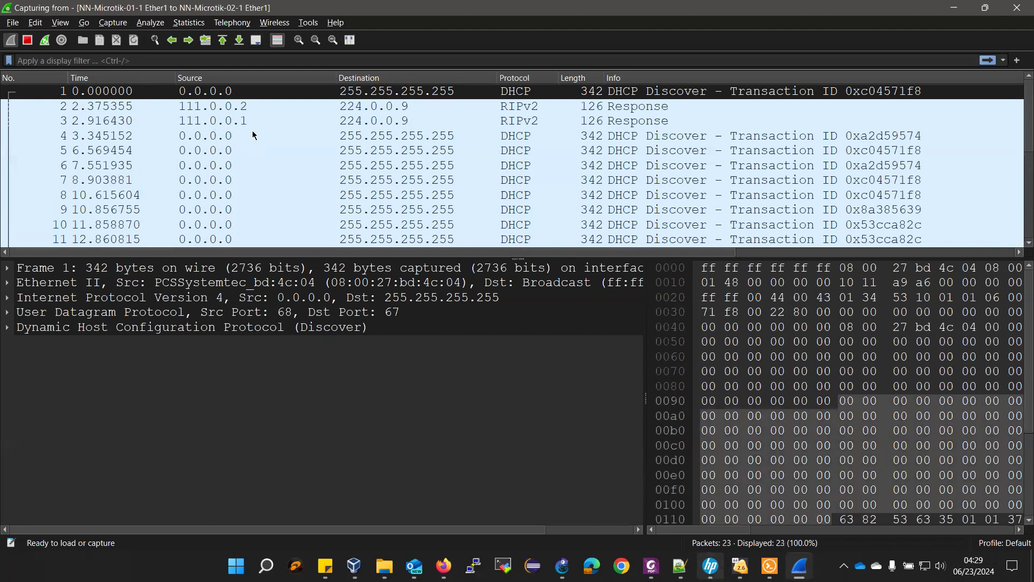
left_click(256, 40)
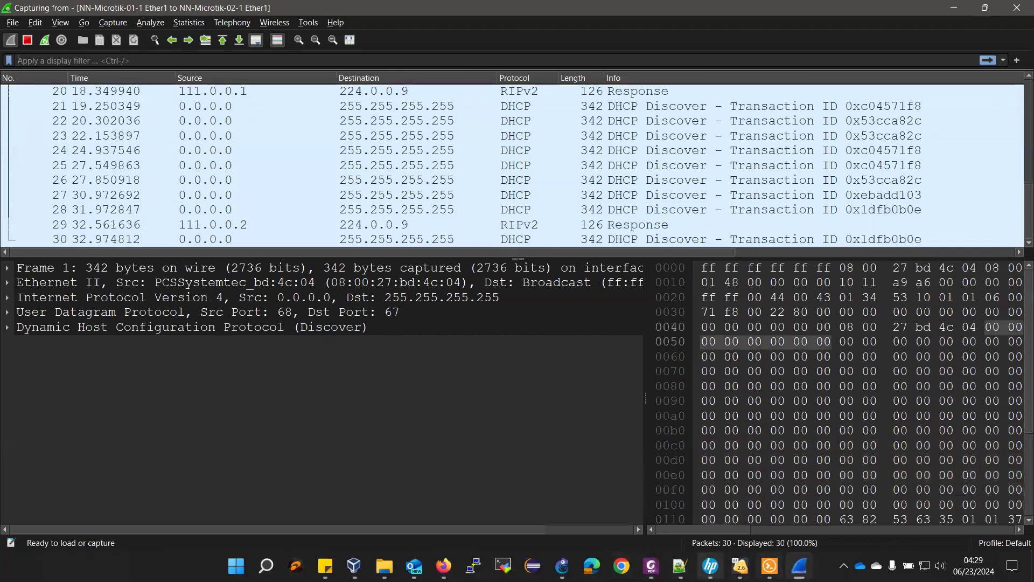
mouse_move(742, 563)
left_click(750, 517)
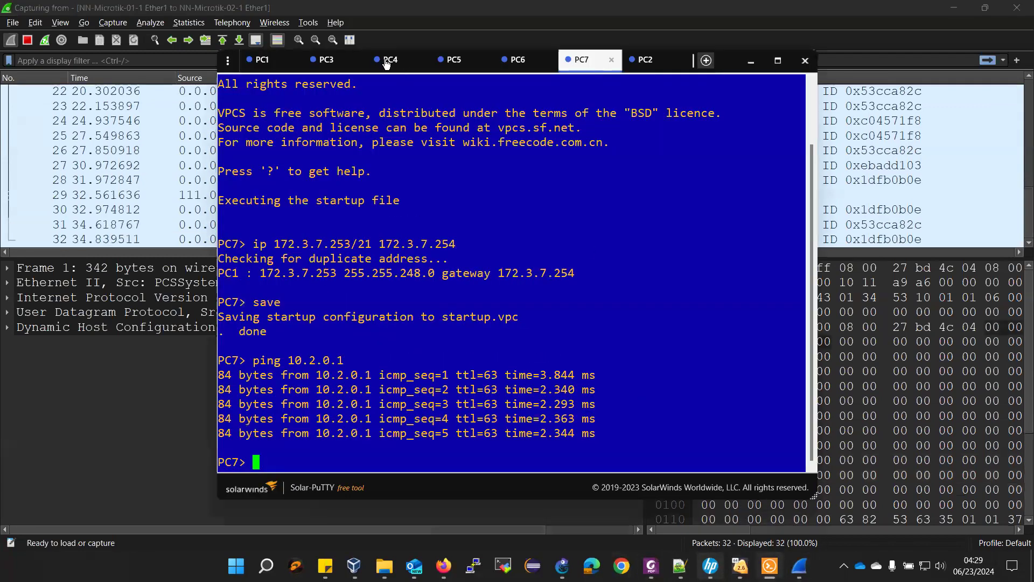
- Rerun PC1's ping to 172.3.7.253 for five replies, then stop the Wireshark capture
left_click(262, 61)
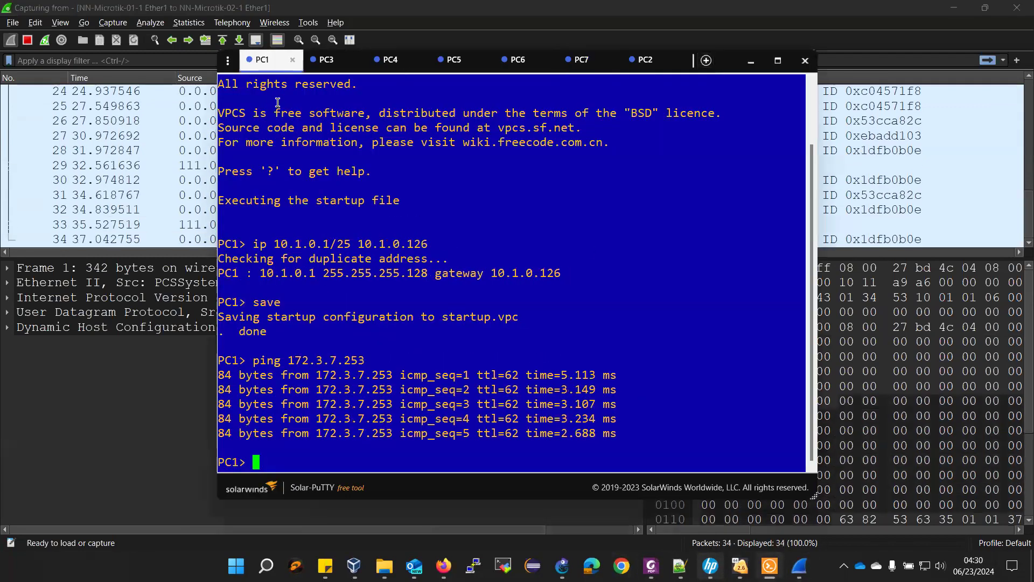
left_click(273, 63)
left_click_drag(285, 66, 459, 71)
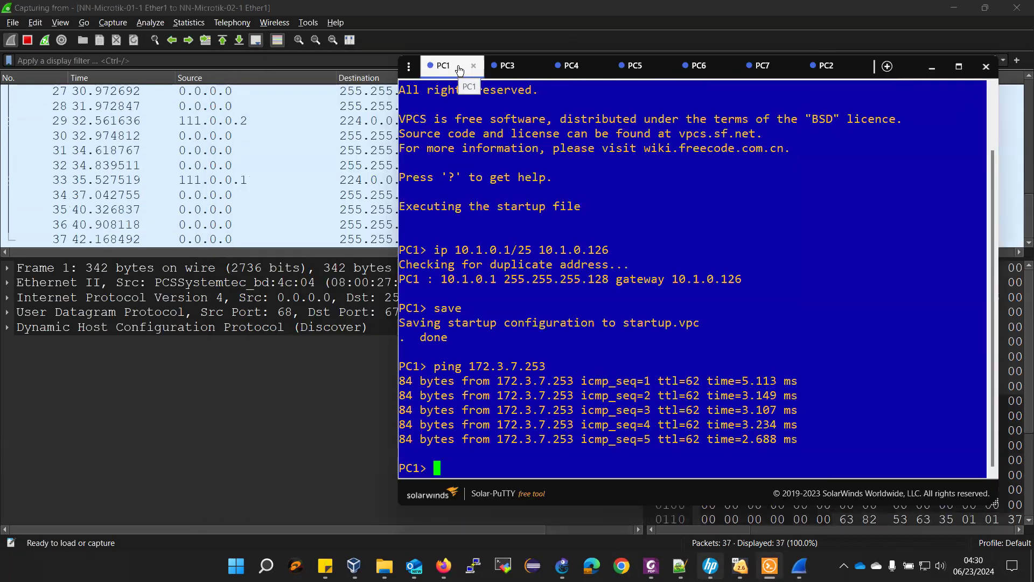
key("Up")
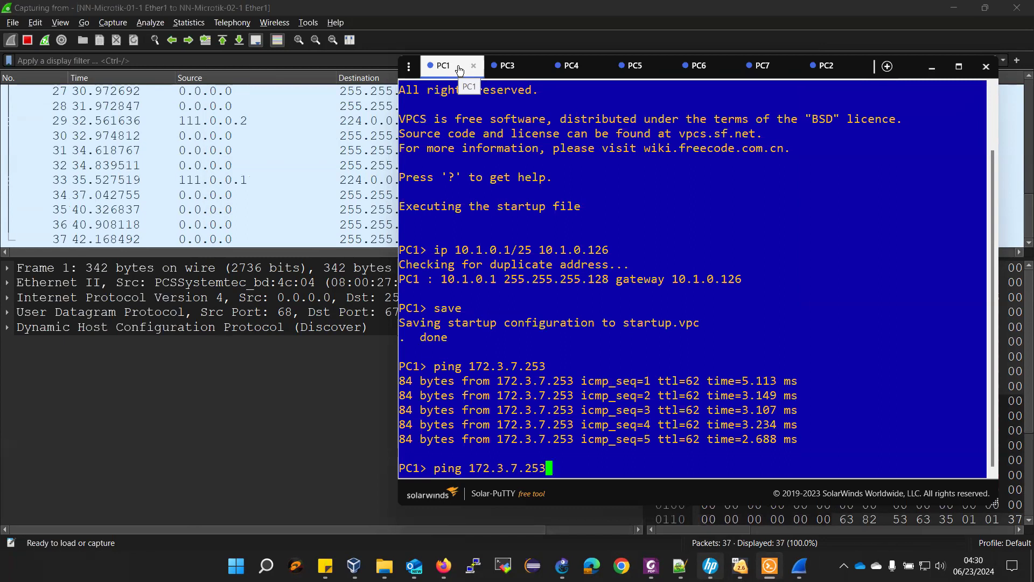
key("Return")
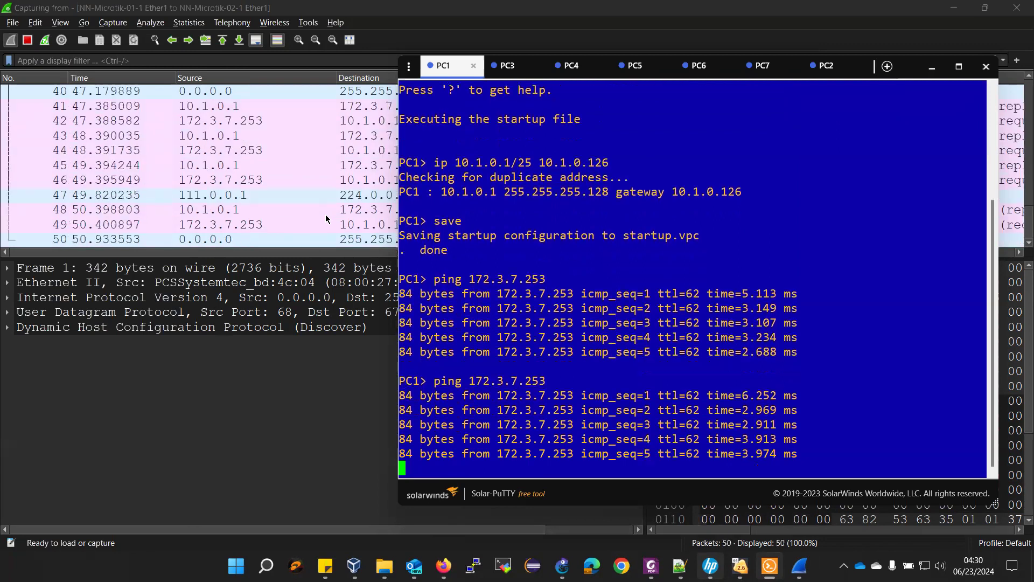
left_click(27, 39)
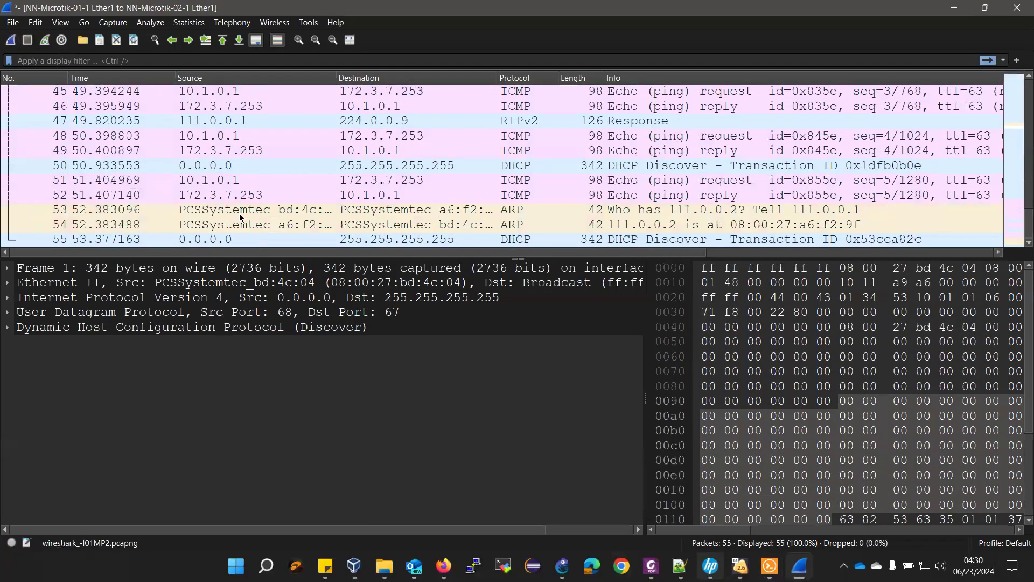
- Filter Wireshark to icmp, expand packet 41's ICMP fields, then quit without saving
scroll(242, 221, "up", 2)
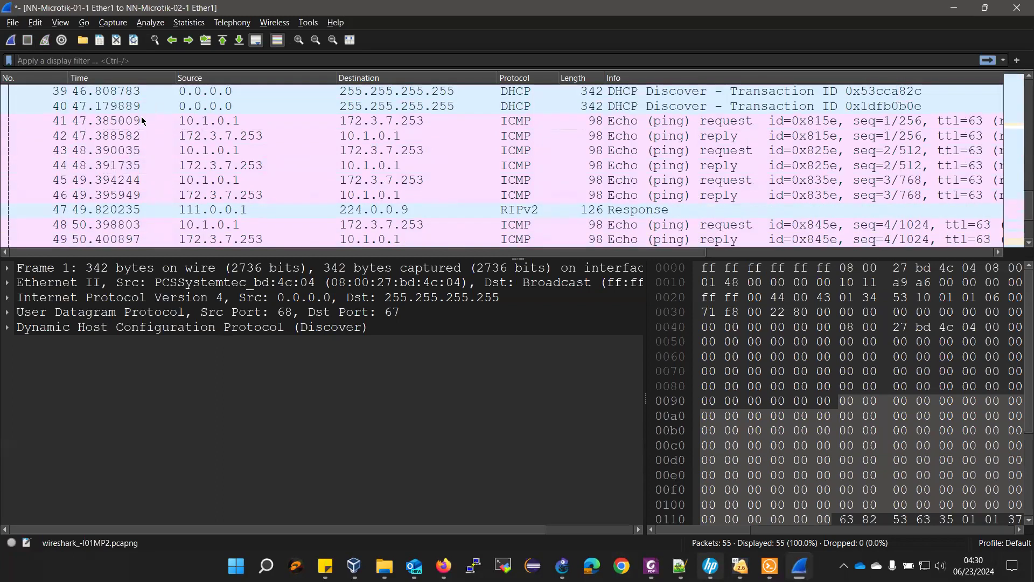
left_click(83, 61)
type("i")
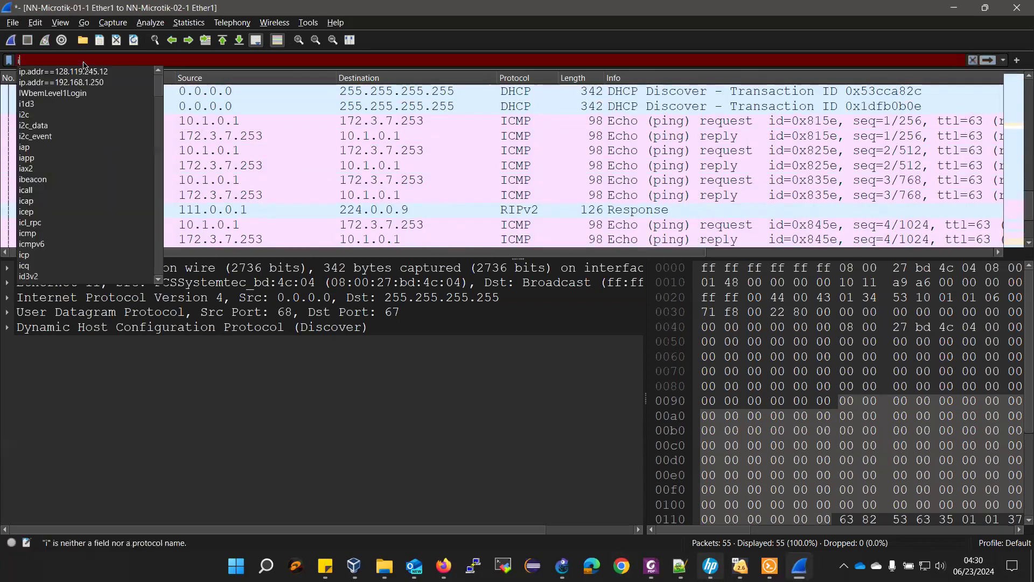
type("cmp")
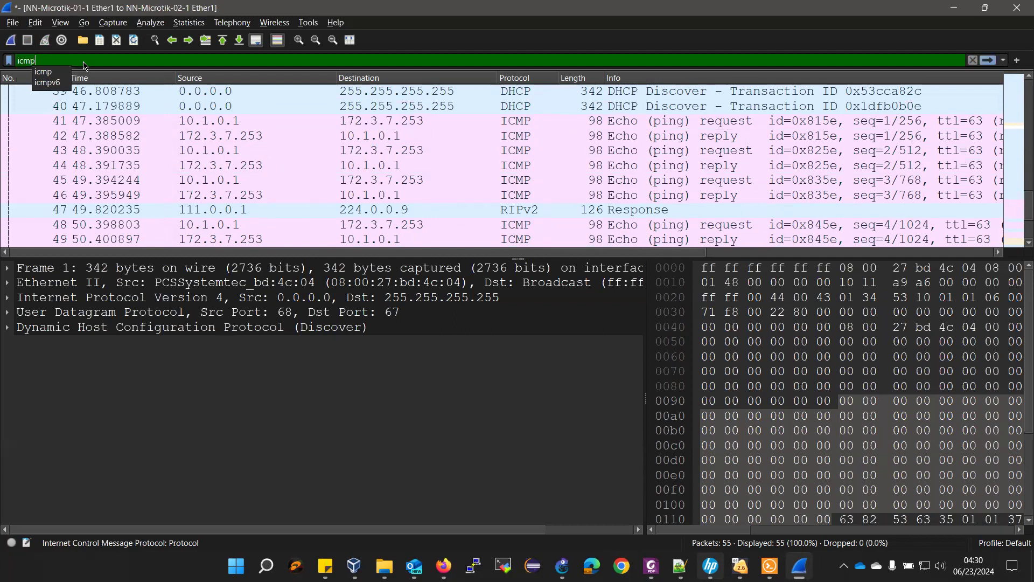
key("Return")
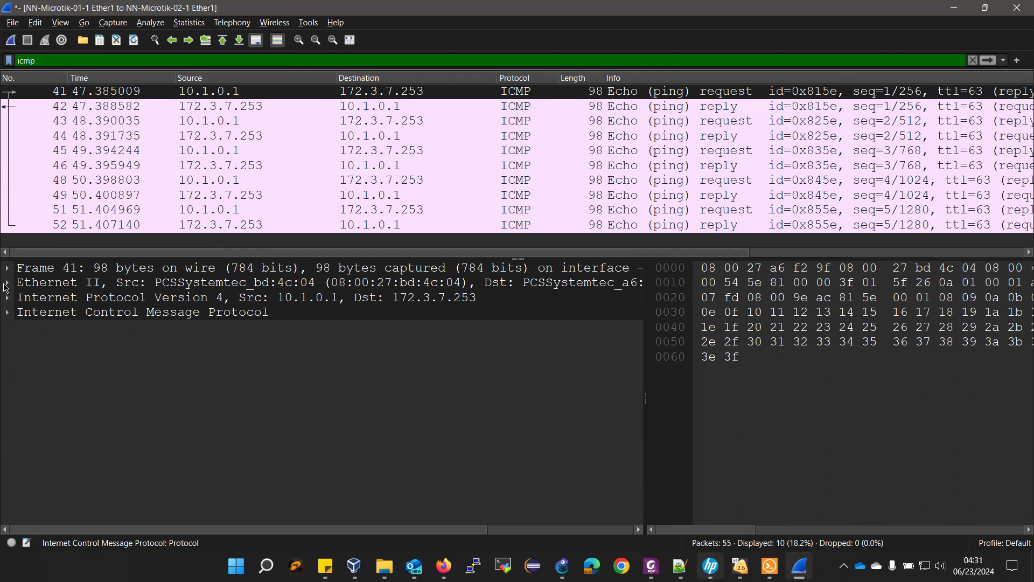
left_click(12, 315)
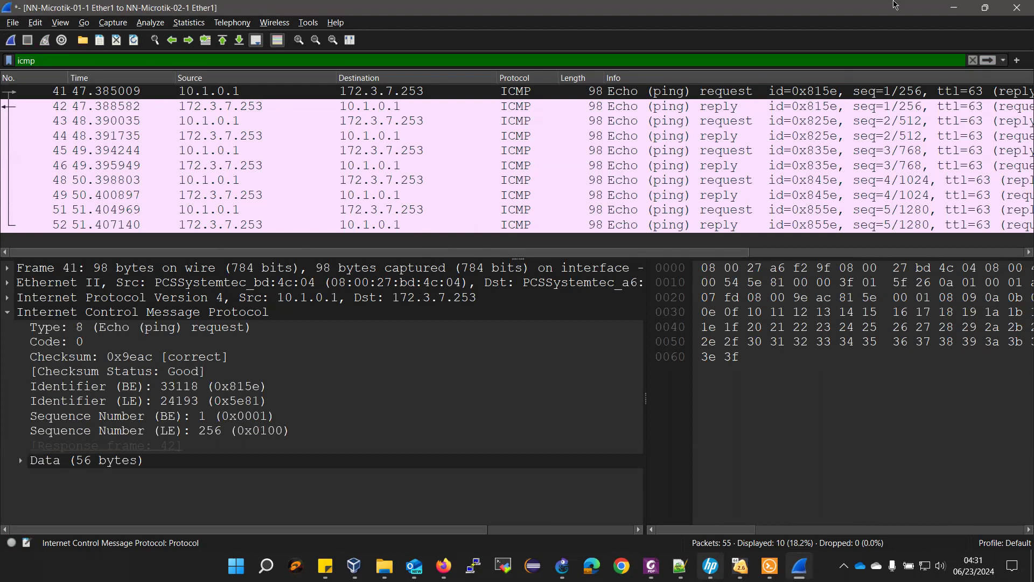
left_click(1016, 7)
left_click(556, 289)
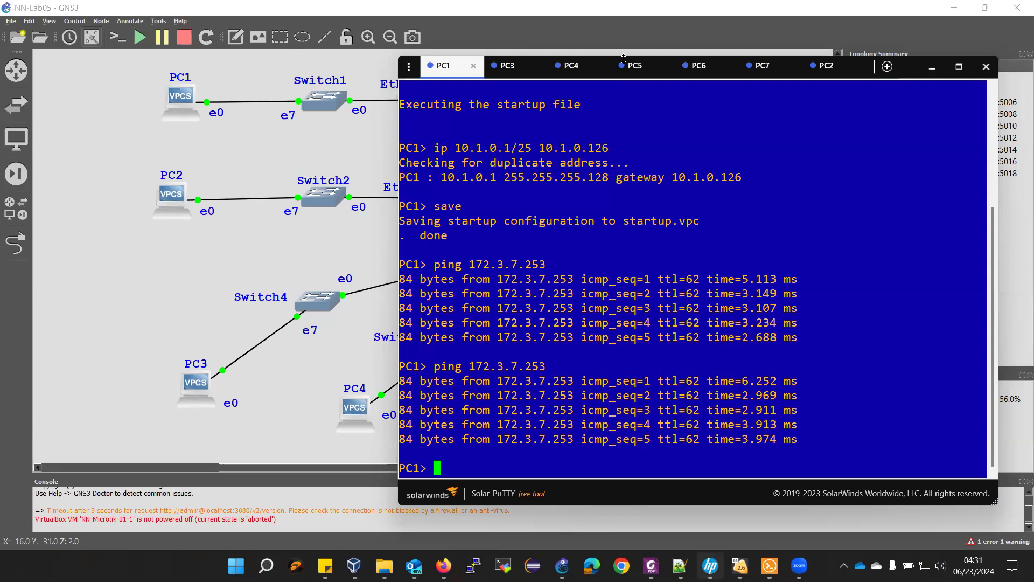
- Bring the 'new 31' Notepad++ addressing plan back to the front
mouse_move(740, 566)
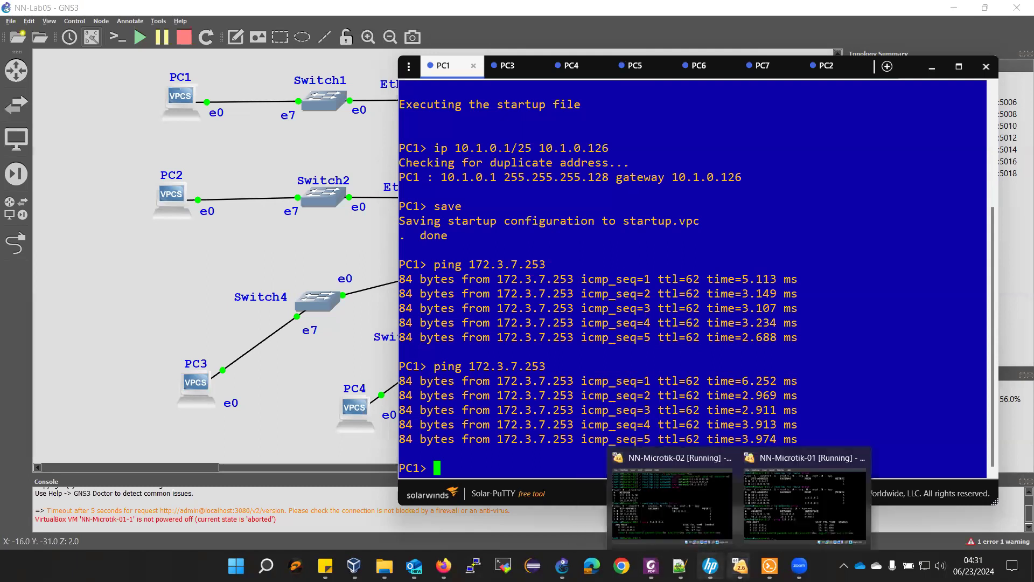
left_click(680, 566)
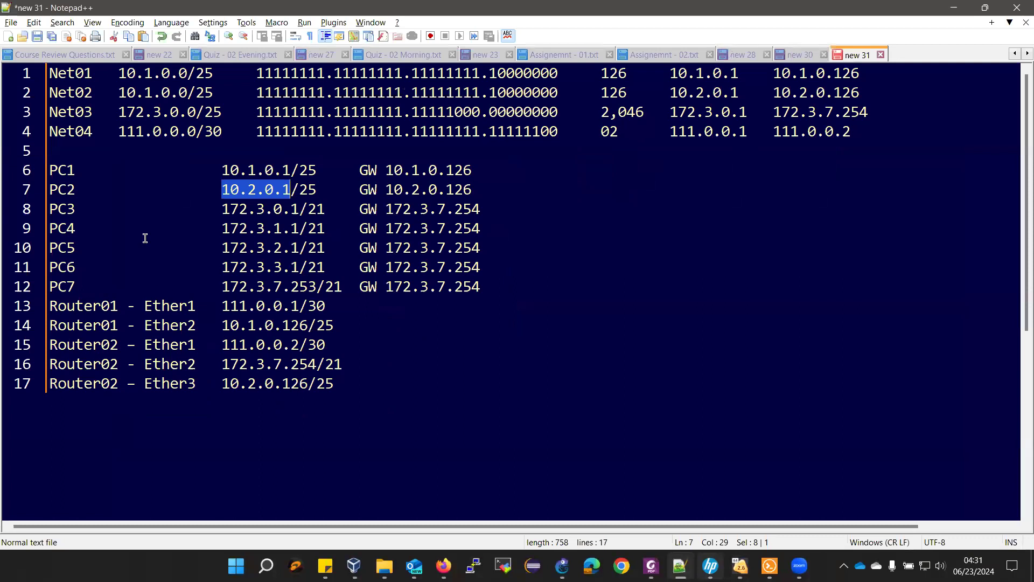
left_click(868, 18)
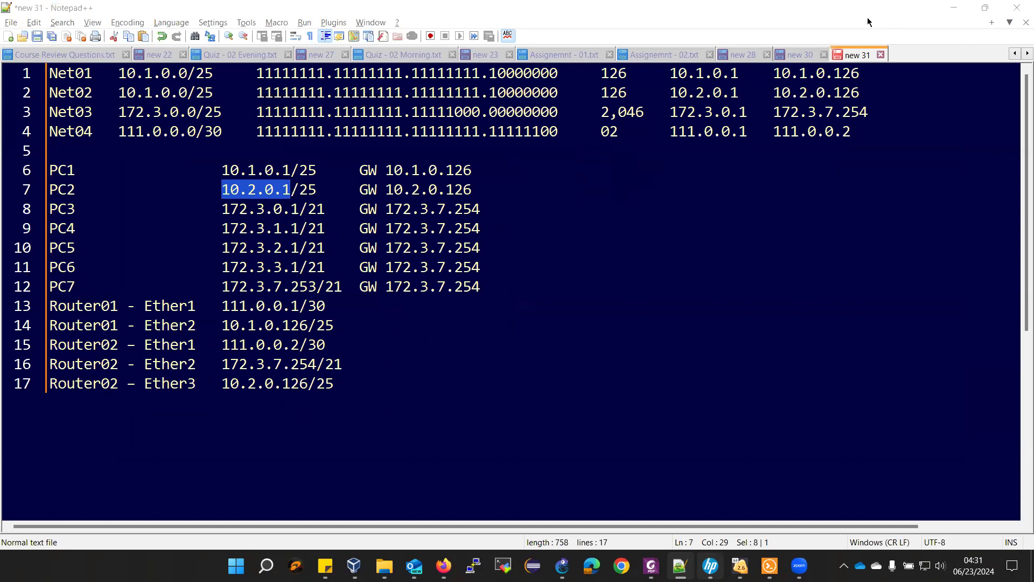